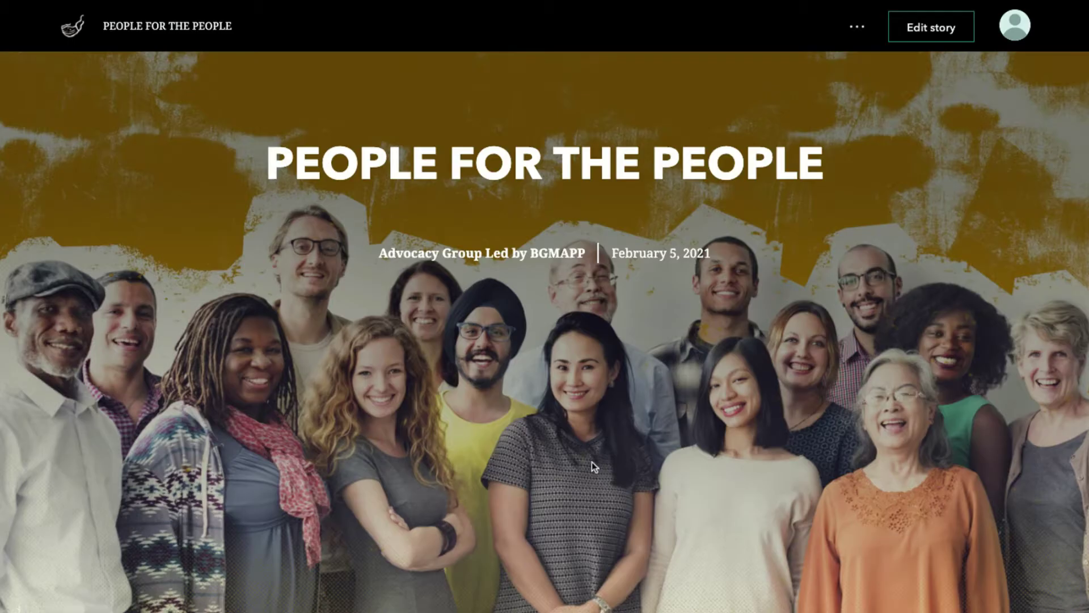
Scroll the shared People for the People story down to its seven-topic Agenda
scroll(591, 462, down, 5)
scroll(591, 462, down, 5)
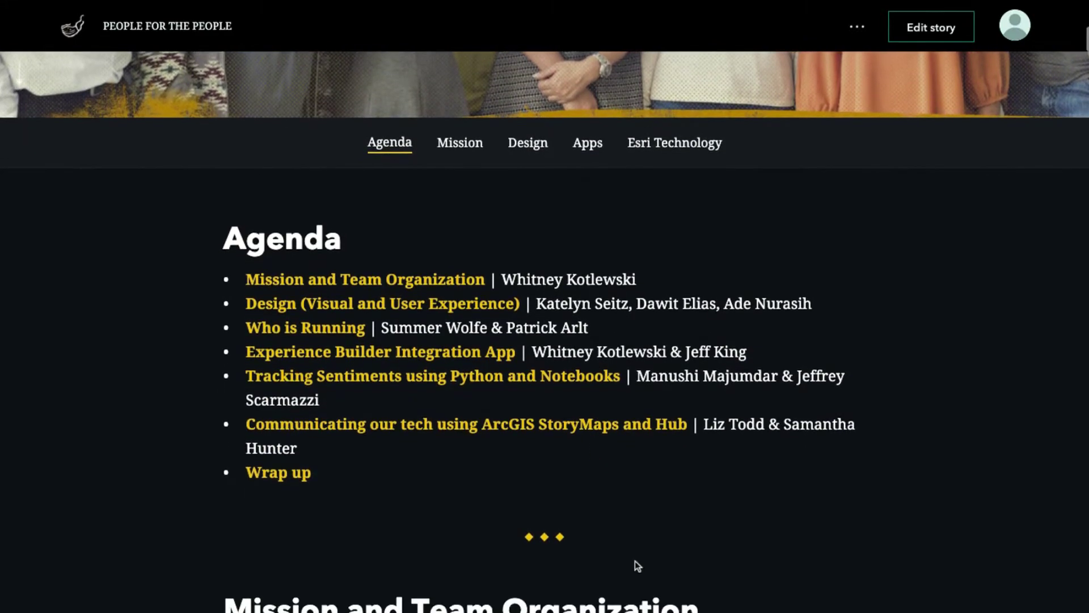
Scroll past the Agenda to the Mission and Team Organization section about P4TP's volunteers
scroll(635, 561, down, 2)
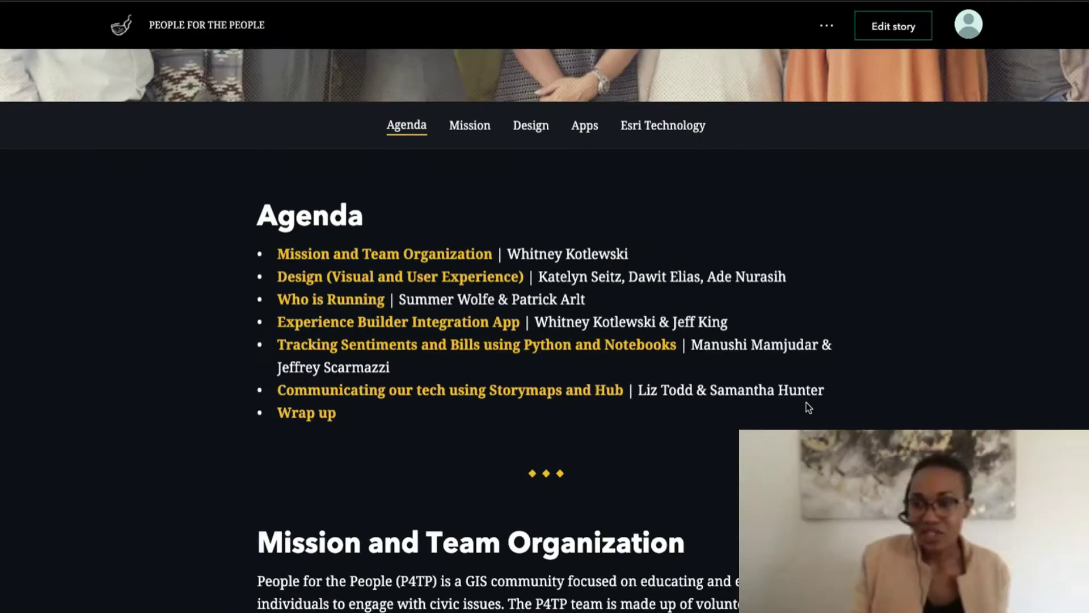
scroll(806, 402, down, 5)
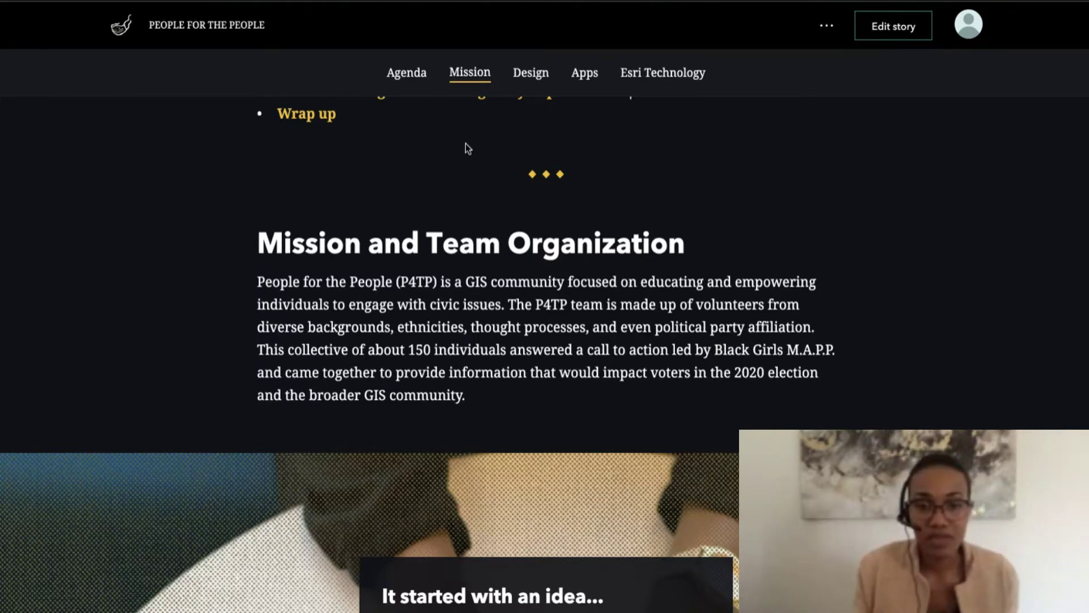
Scroll down to the mission slideshow and advance it to slide 3
scroll(465, 145, down, 3)
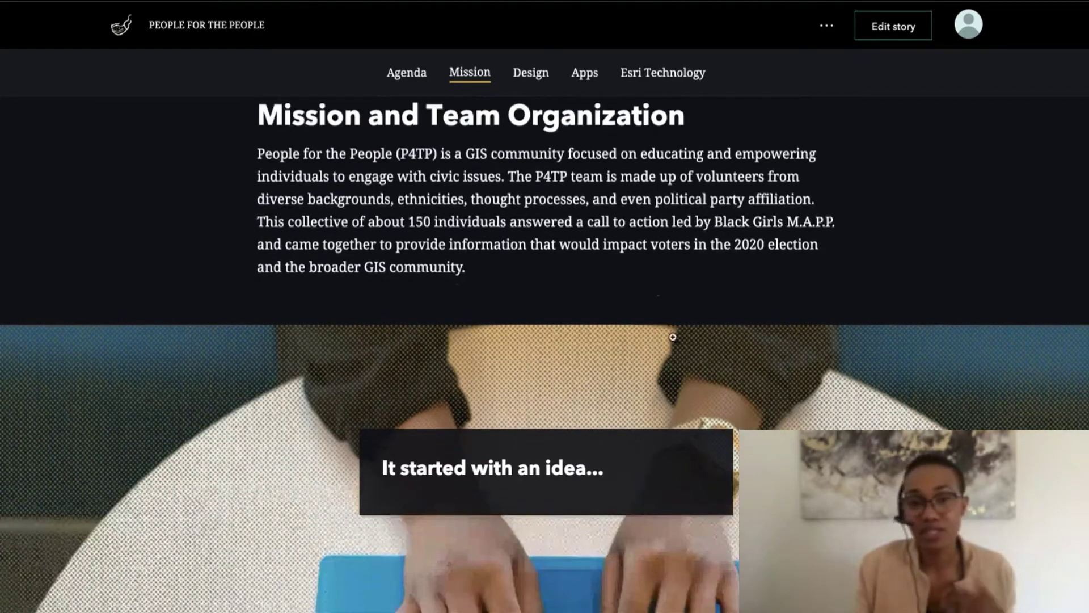
scroll(673, 337, down, 1)
scroll(698, 366, down, 1)
scroll(706, 372, down, 4)
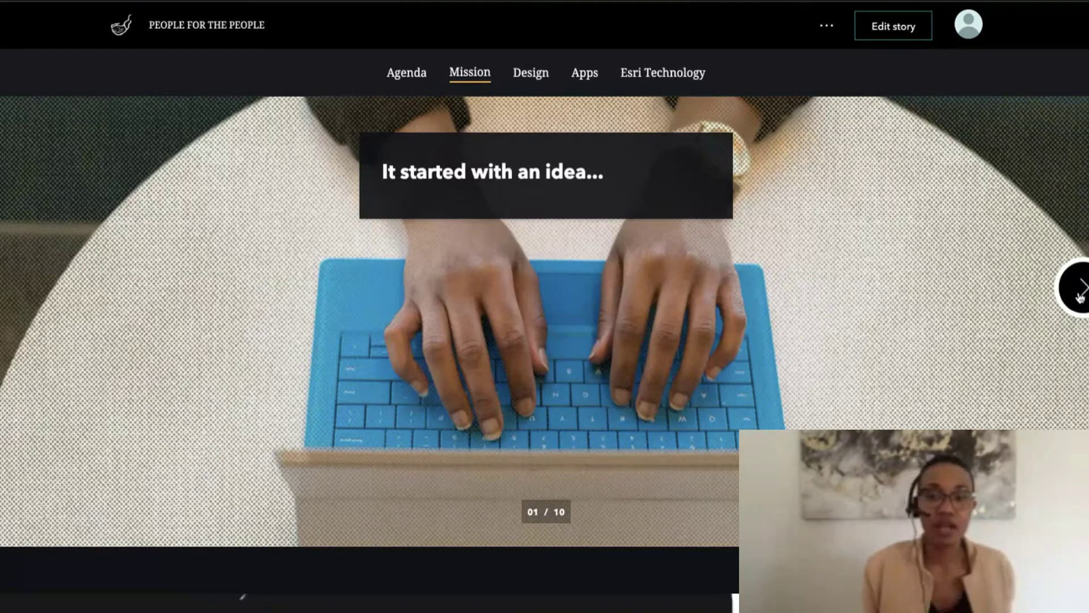
click(1080, 297)
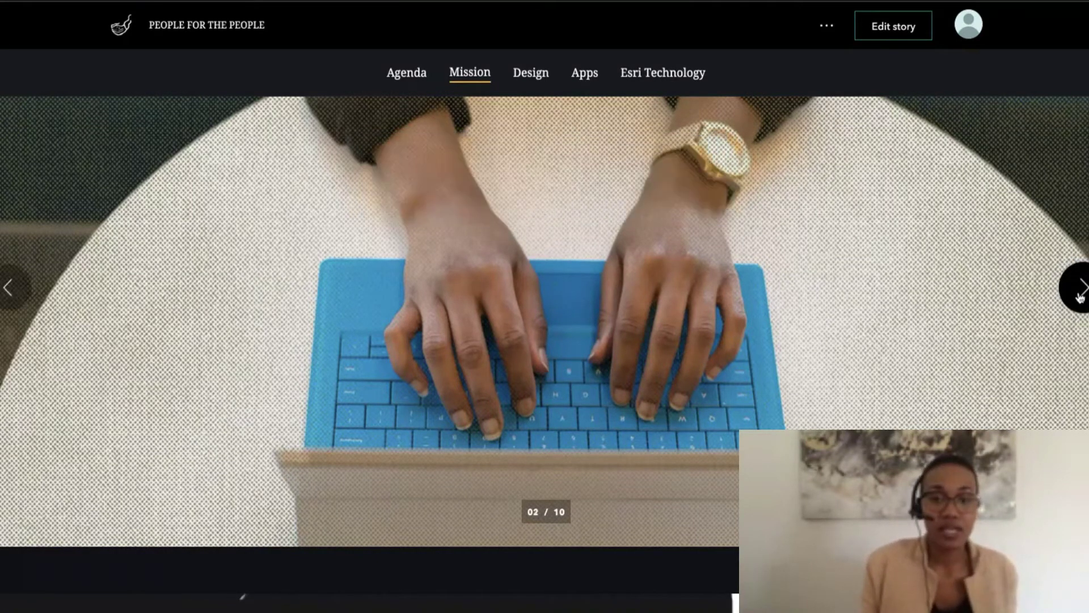
scroll(966, 303, down, 1)
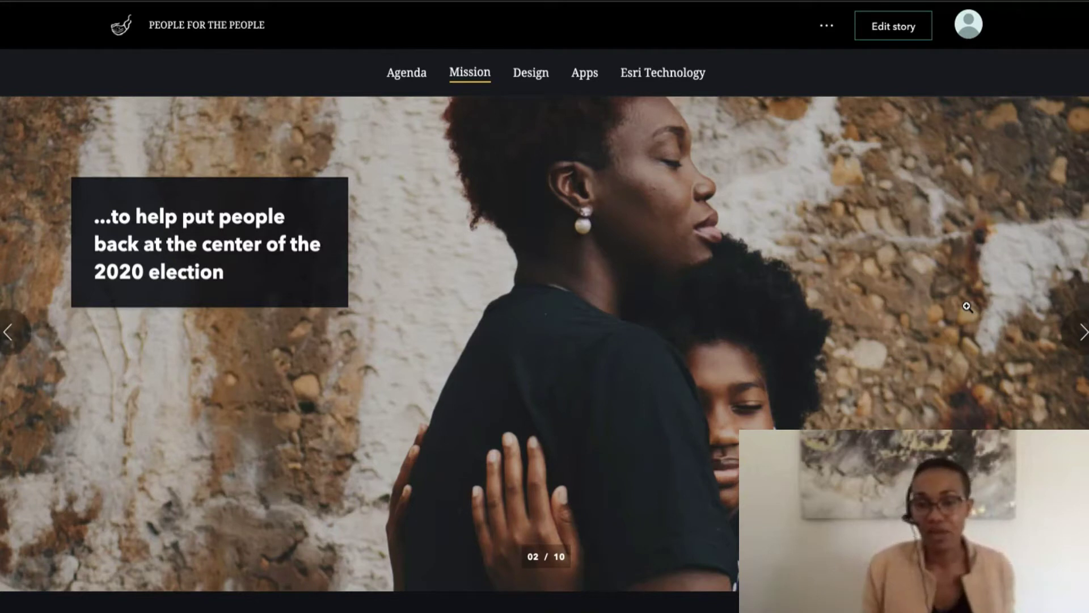
click(1078, 332)
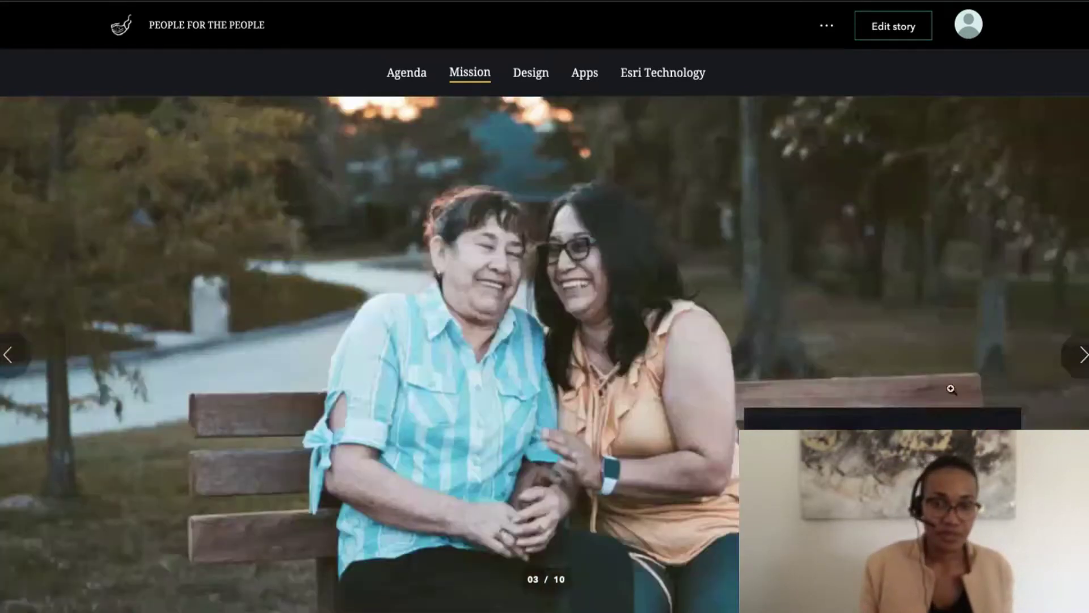
Advance the slideshow through slides 4–6 to slide 7, the volunteer-quotes map
scroll(1013, 417, down, 1)
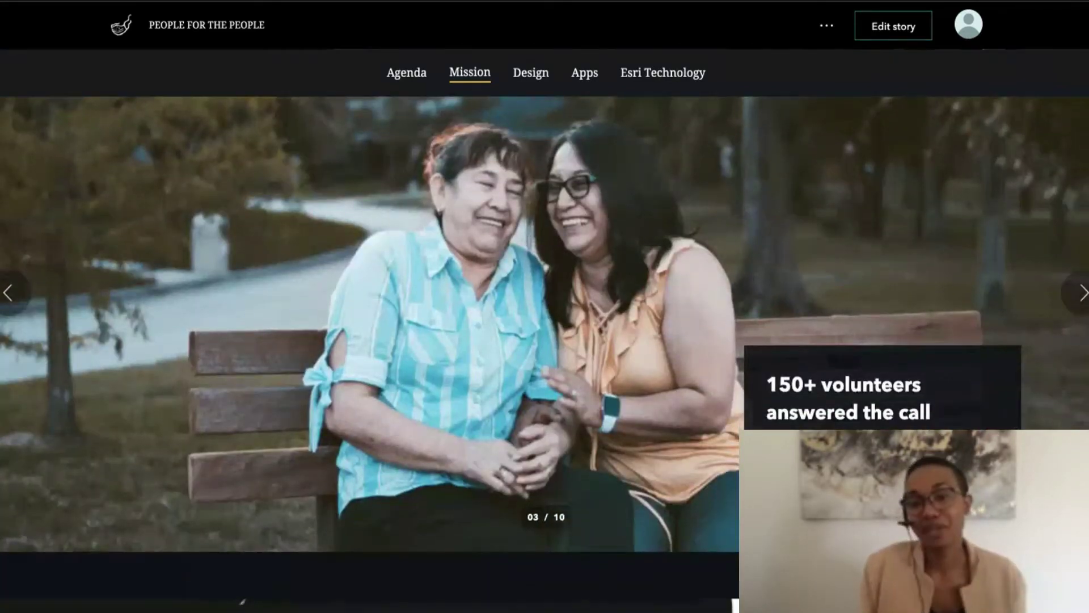
scroll(1013, 417, down, 2)
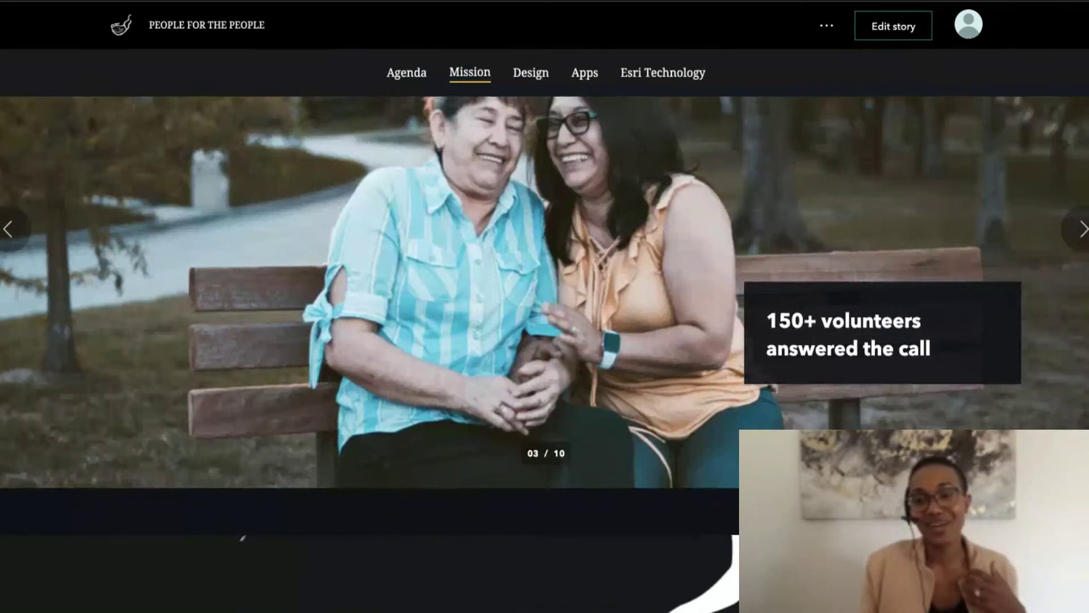
click(1082, 241)
scroll(1011, 368, down, 1)
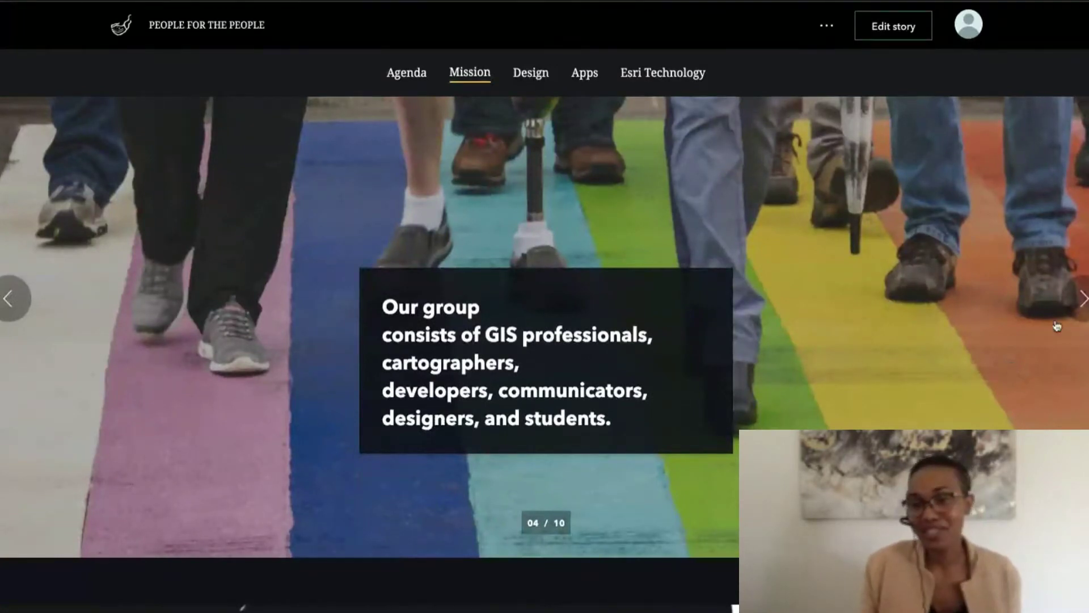
click(1078, 299)
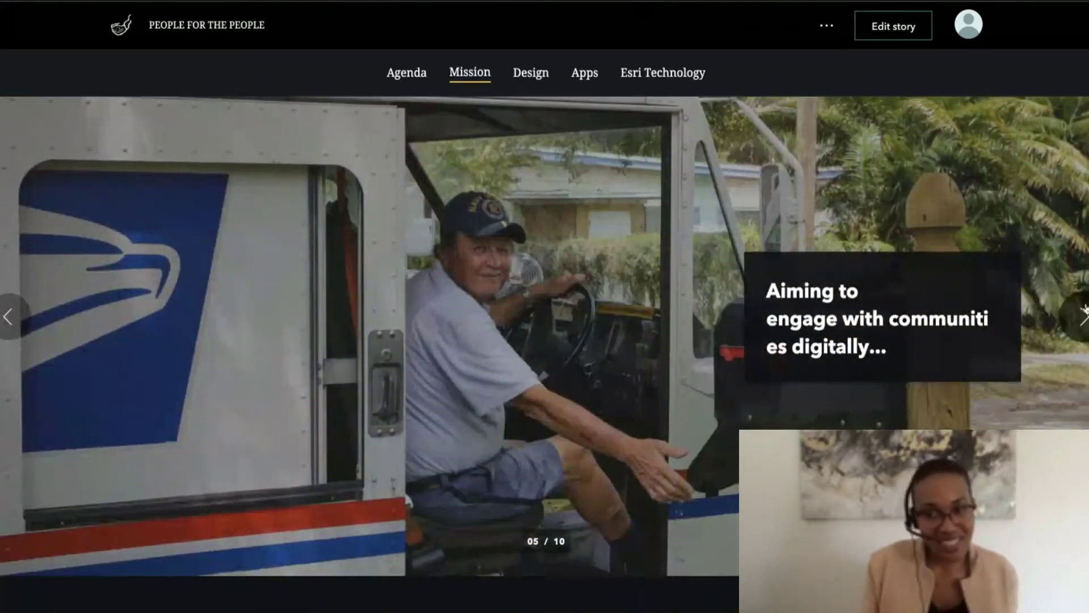
click(1084, 308)
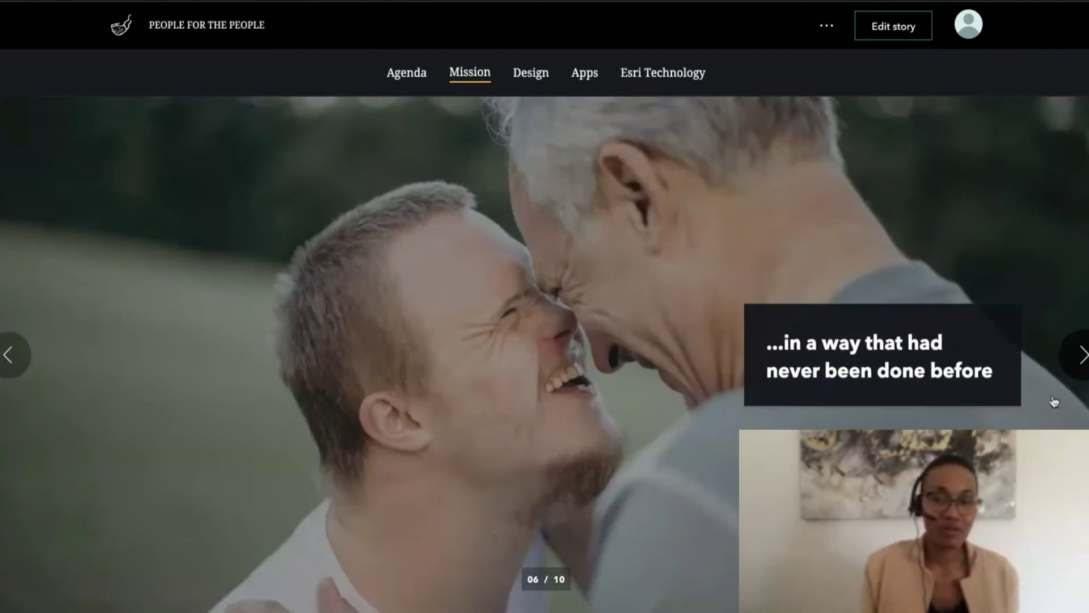
click(1085, 357)
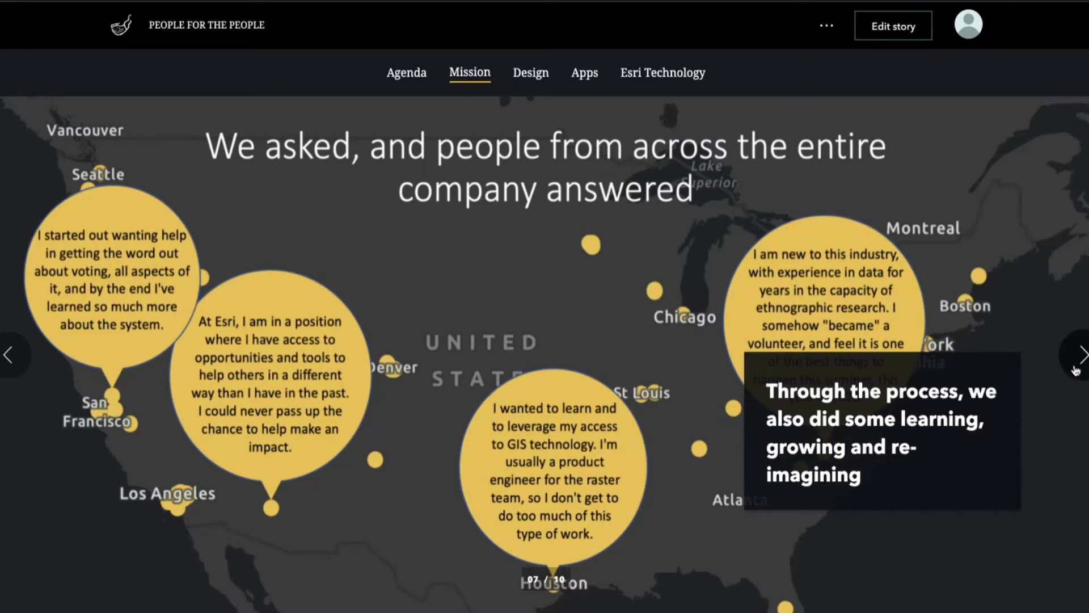
Advance past the 57 apps slide to slide 9, the Technology and Audience overview
click(1076, 362)
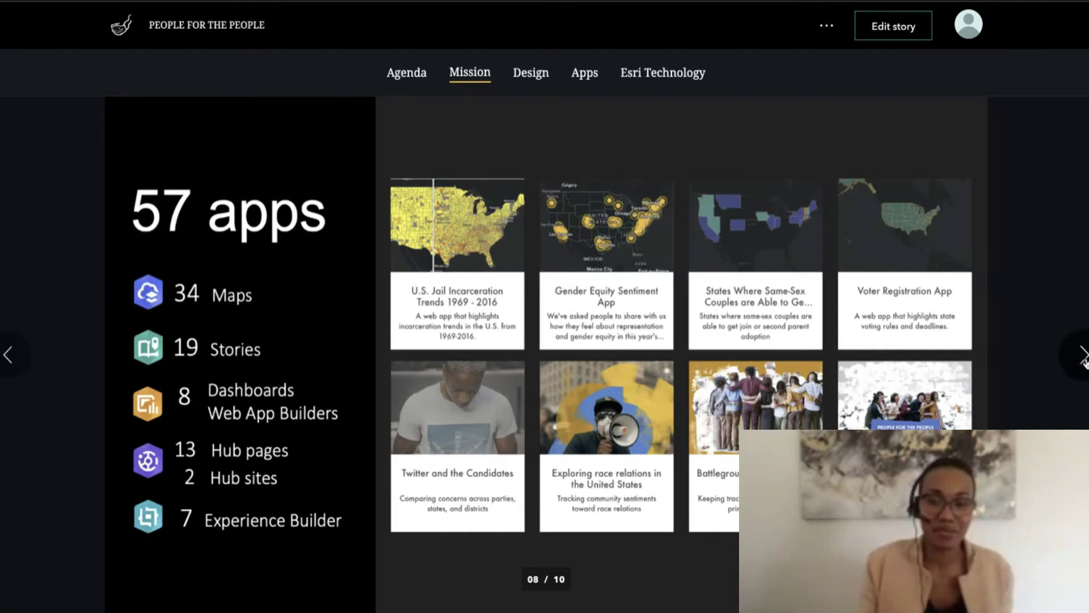
click(1083, 356)
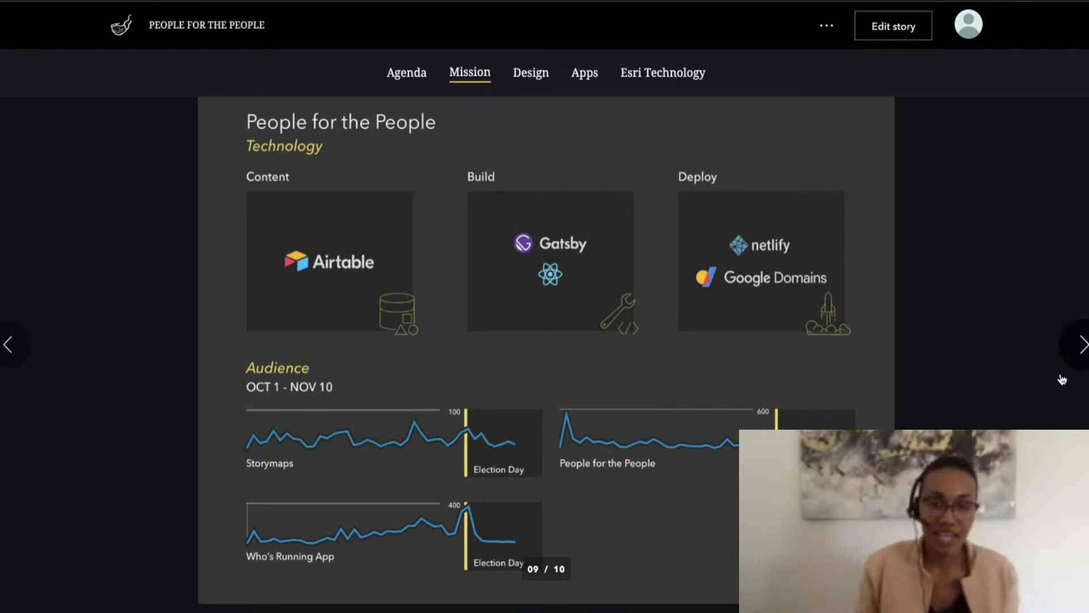
Scroll past the last slide into the Design section with the page wireframes
scroll(919, 369, down, 10)
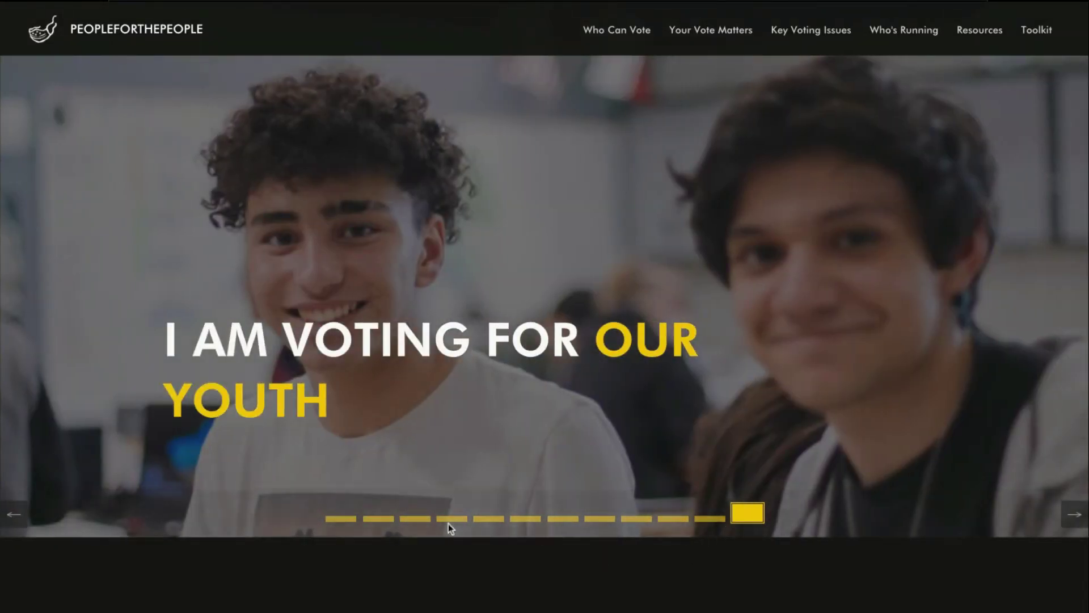
Step the hero slider from MY SON through REFUGEES, INDIGENOUS PEOPLES, EQUALITY FOR ALL to MY NEIGHBOR
click(341, 518)
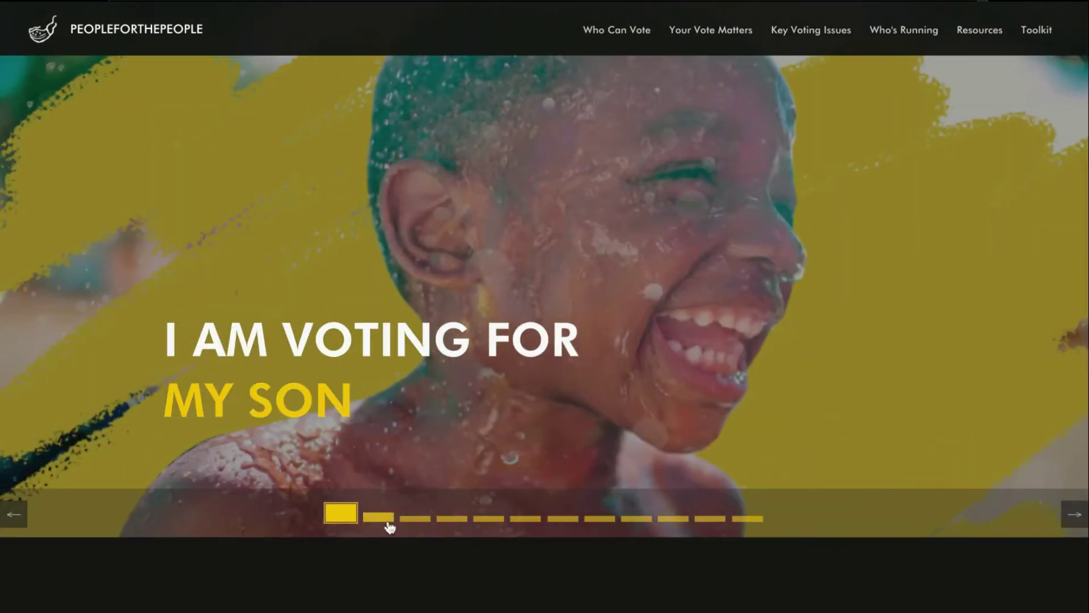
click(390, 521)
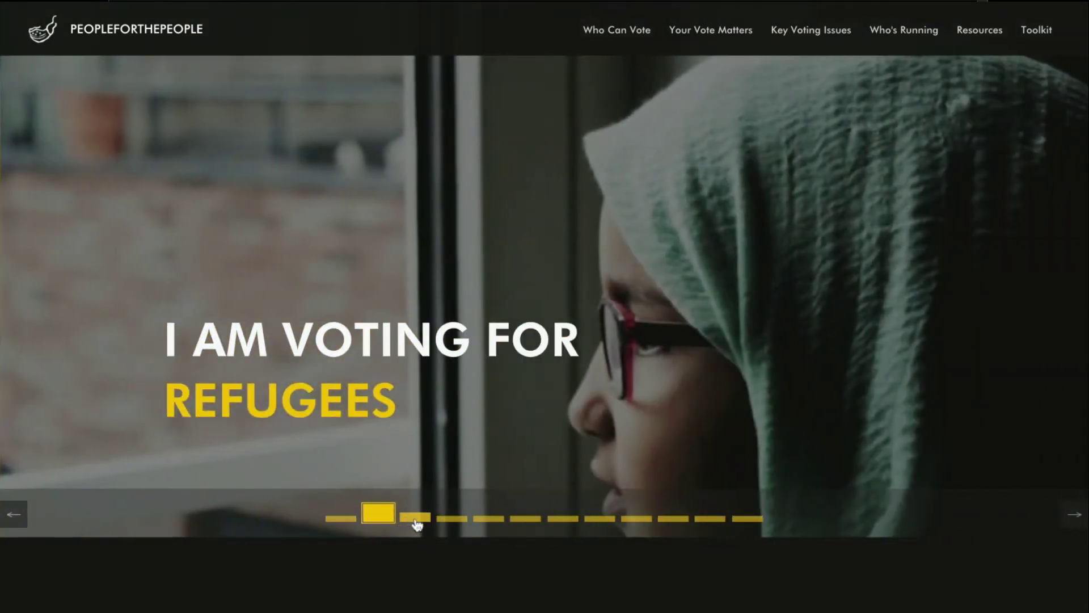
click(416, 519)
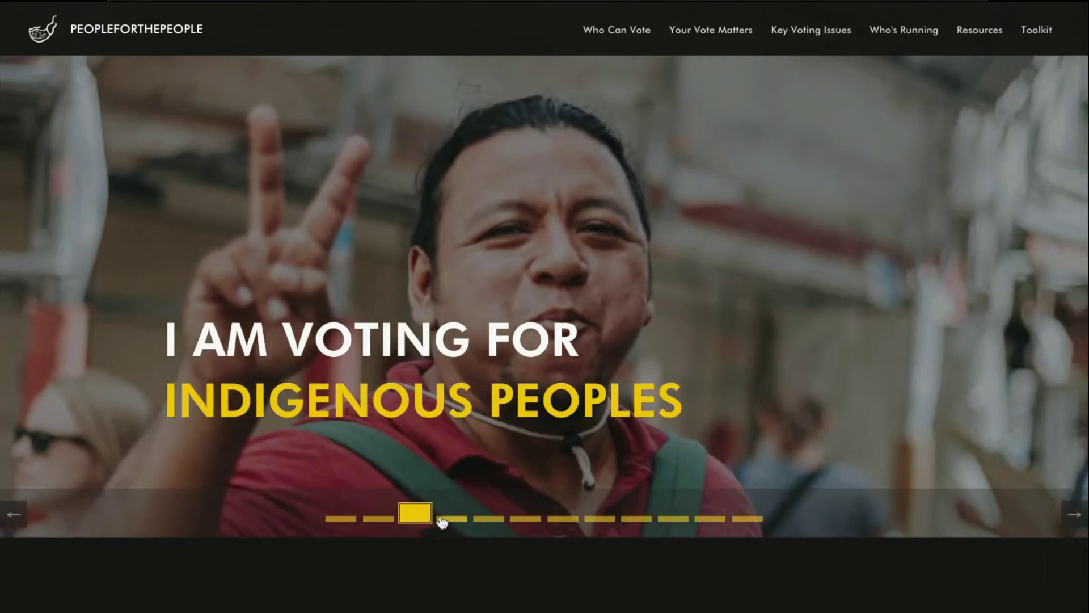
click(453, 518)
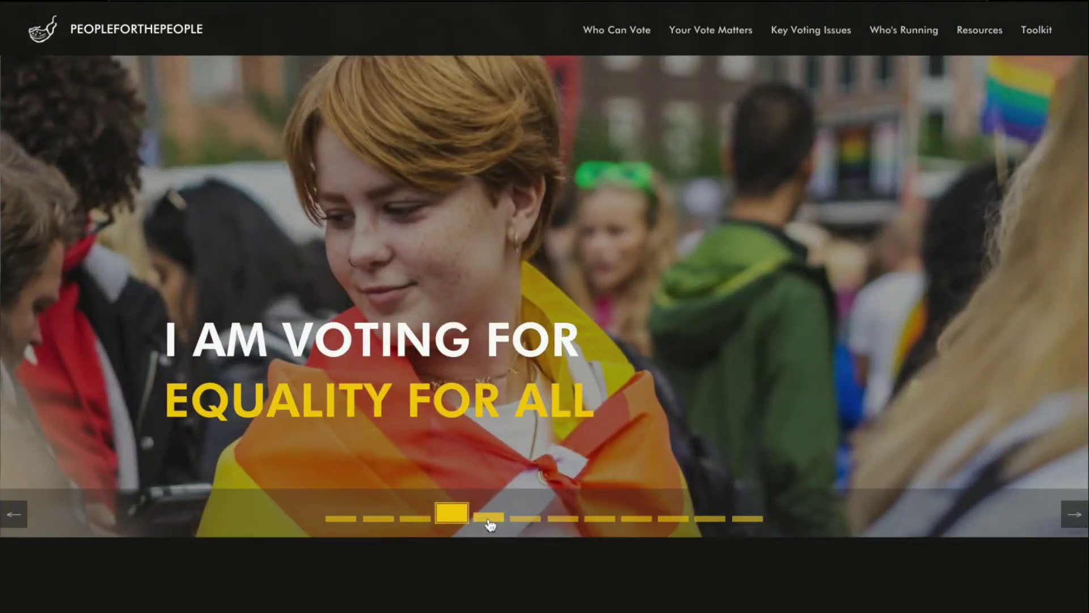
click(489, 519)
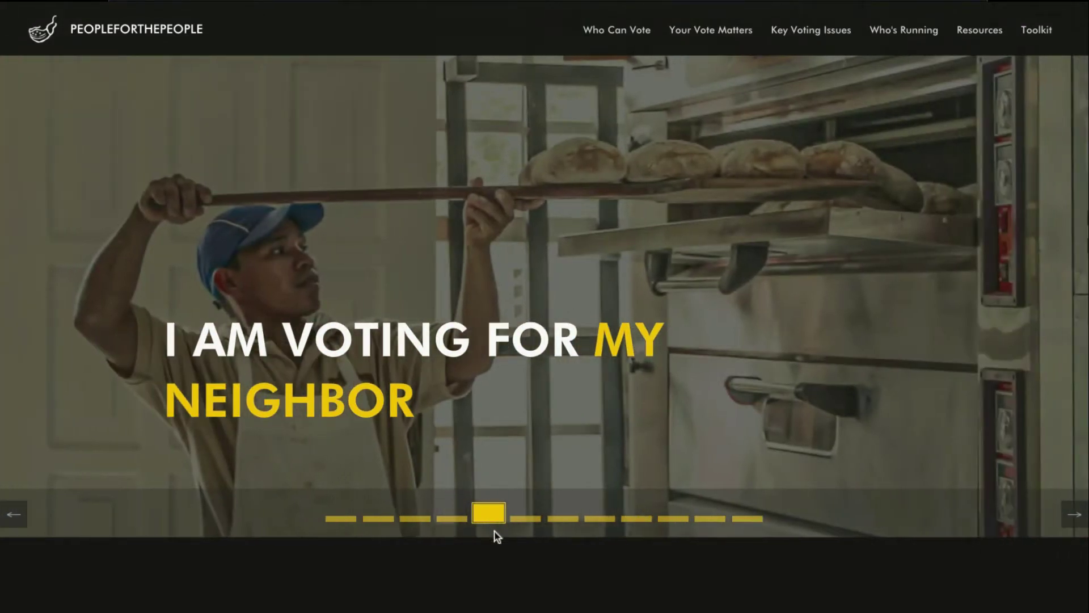
Scroll down the site to the Who's Running section for Alabama
scroll(499, 541, down, 2)
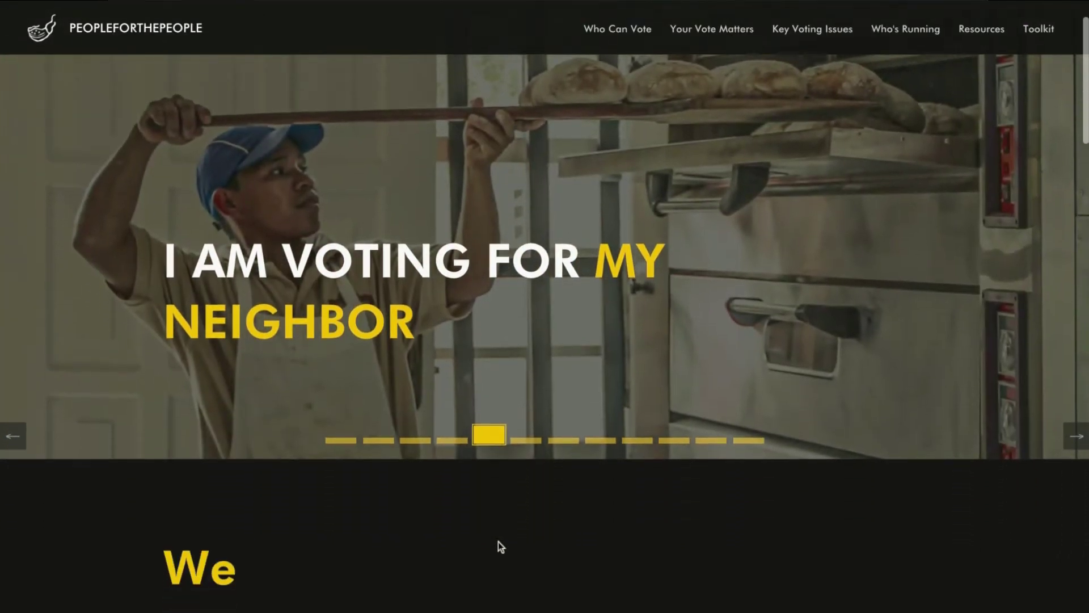
scroll(498, 541, down, 3)
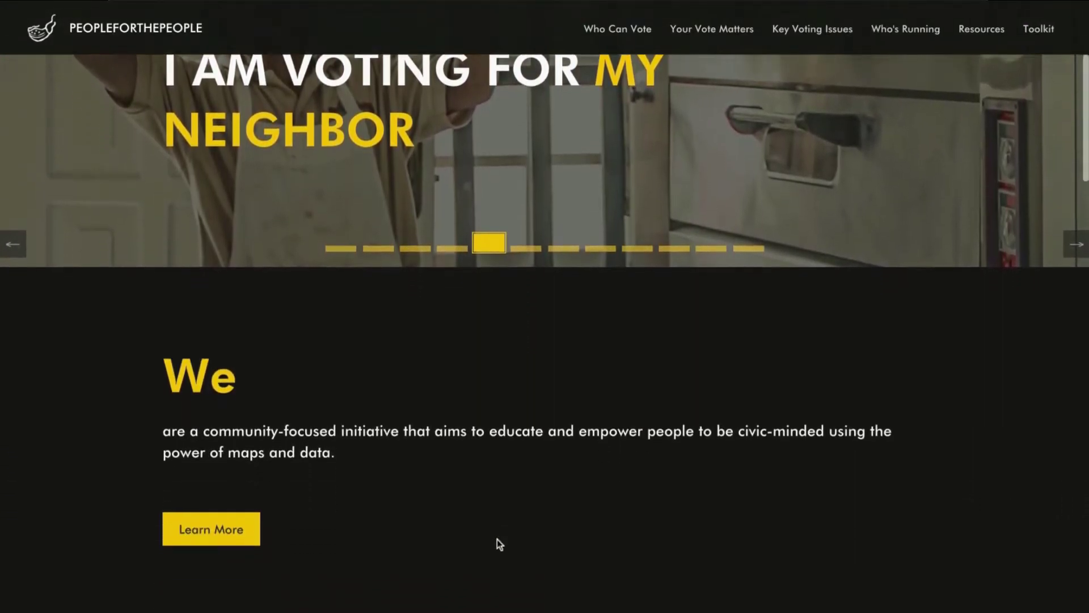
scroll(497, 540, down, 3)
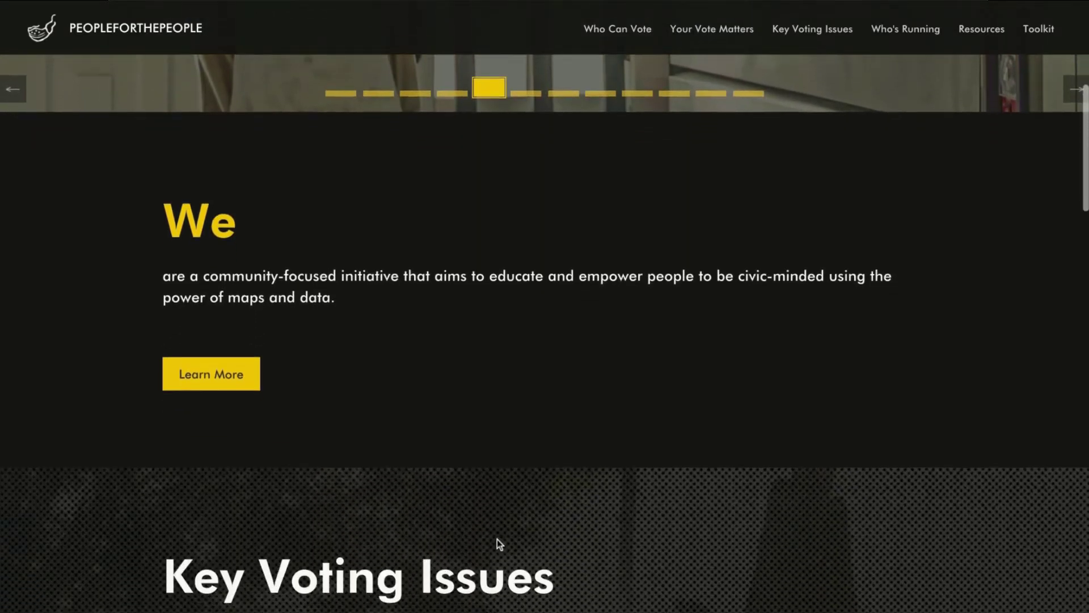
scroll(544, 332, down, 2)
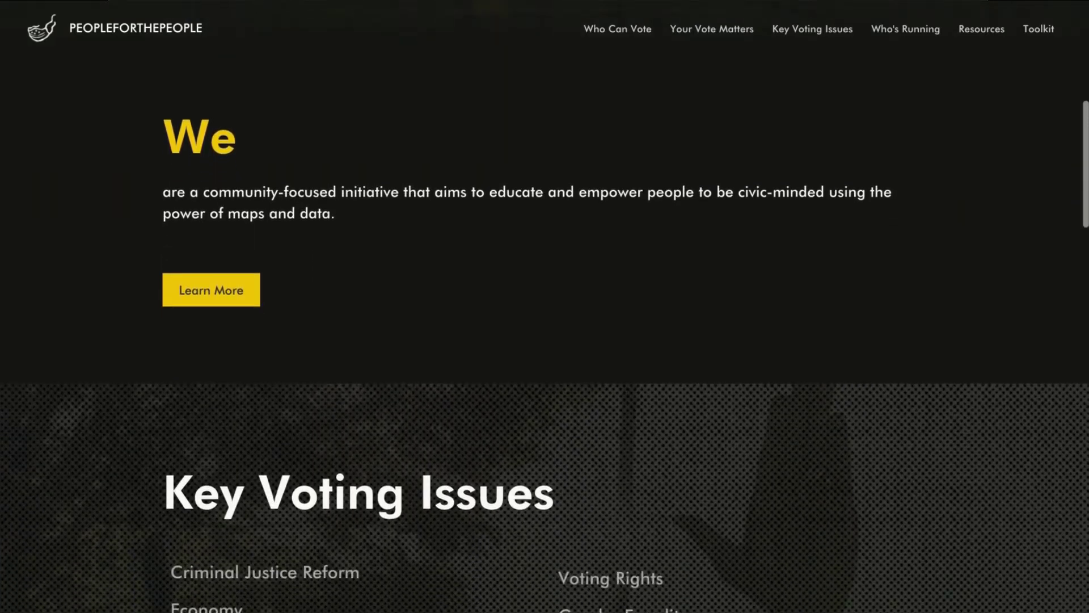
scroll(544, 334, down, 2)
scroll(545, 397, down, 1)
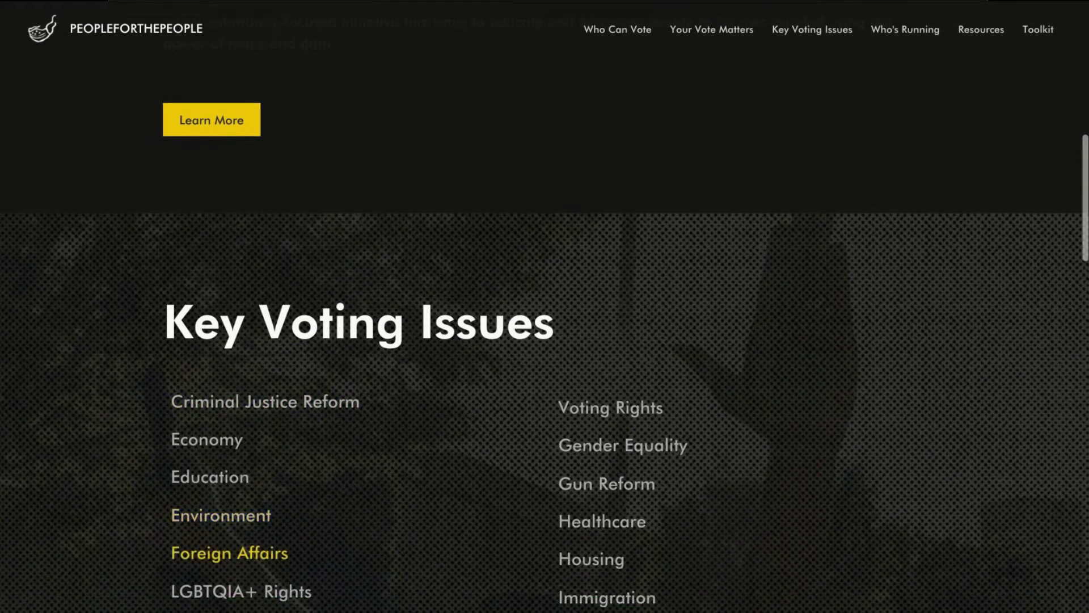
scroll(545, 334, down, 3)
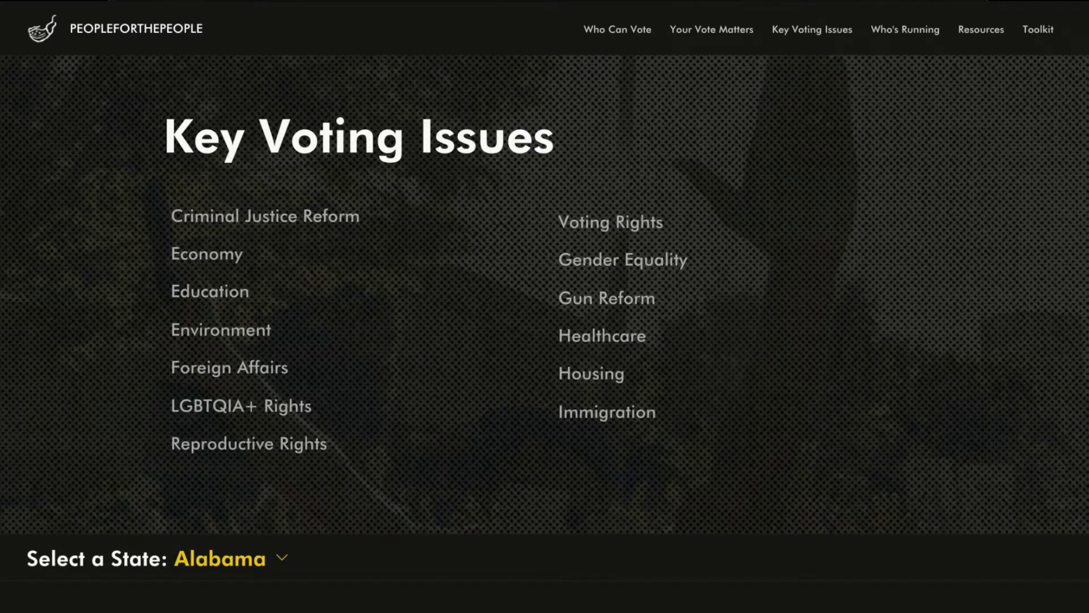
scroll(545, 311, down, 2)
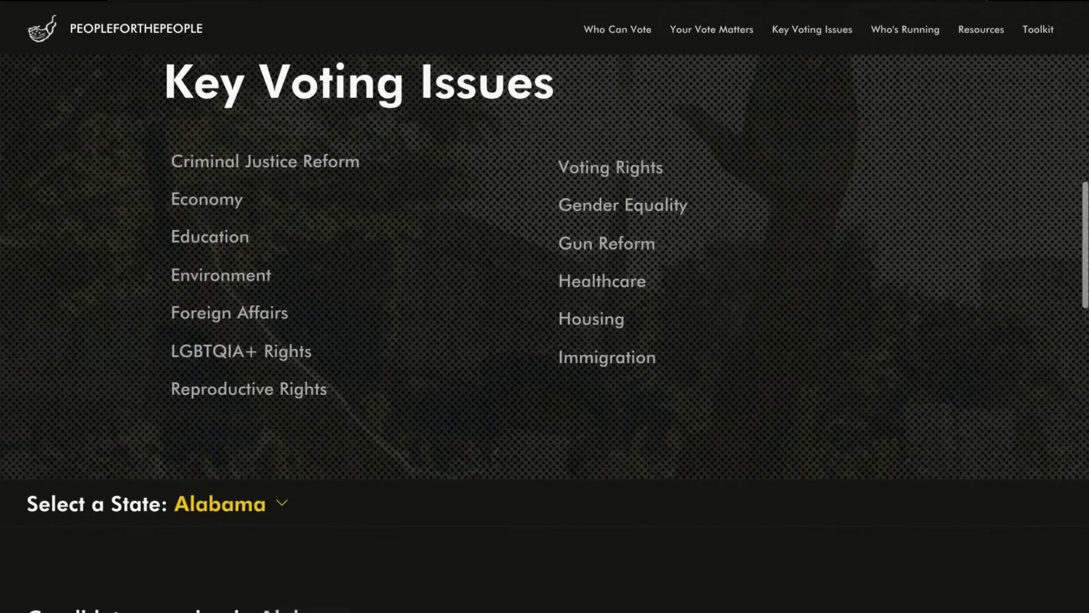
scroll(545, 334, down, 4)
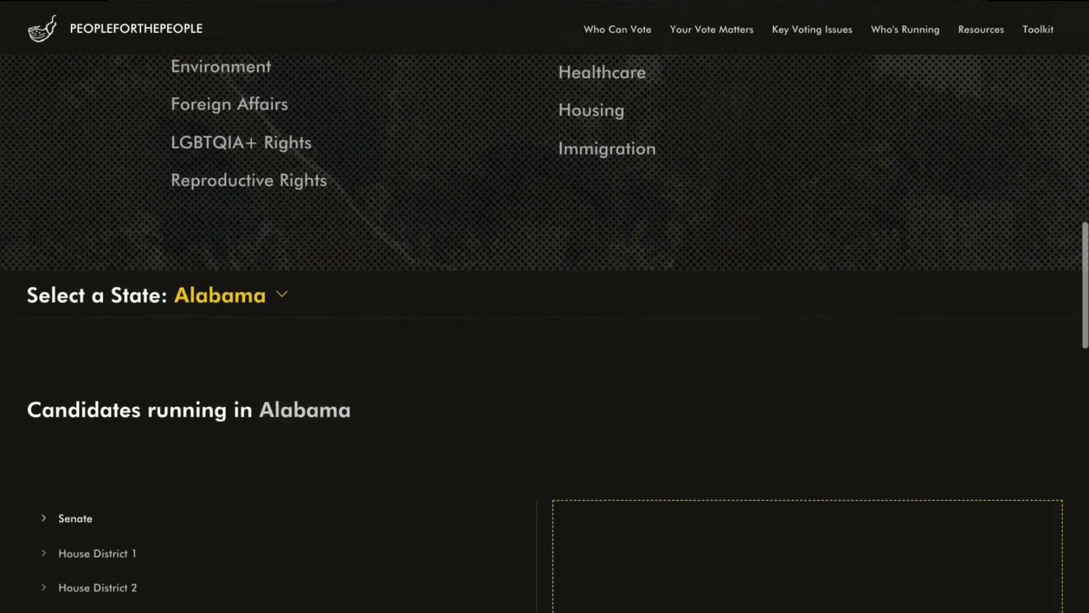
scroll(318, 347, down, 3)
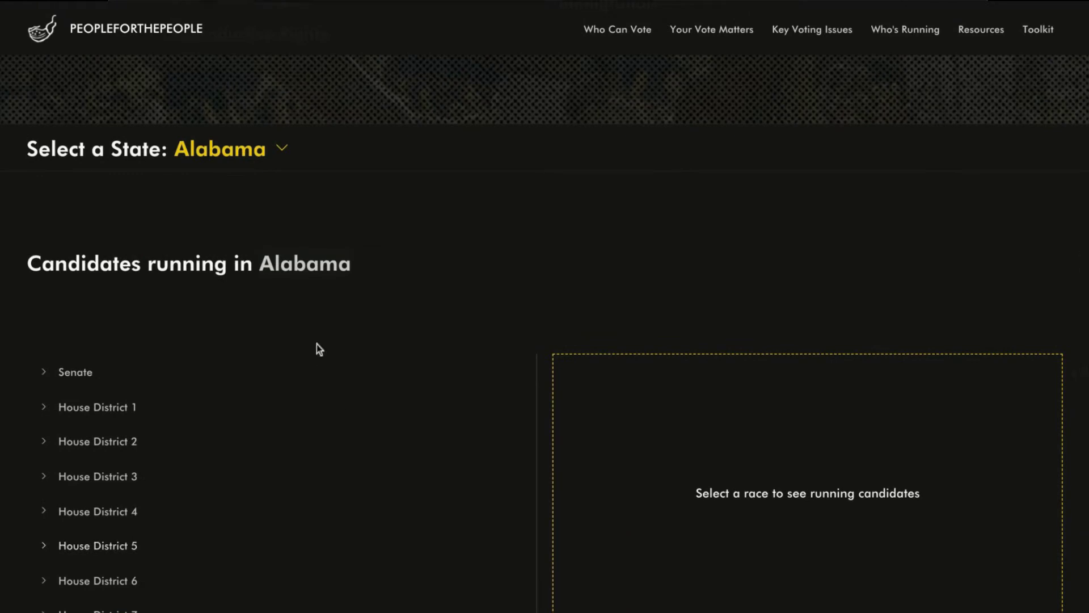
scroll(132, 314, up, 2)
scroll(131, 313, down, 1)
Expand the Senate race and view the incumbent's, then the challenger's profile
click(80, 405)
scroll(151, 408, down, 1)
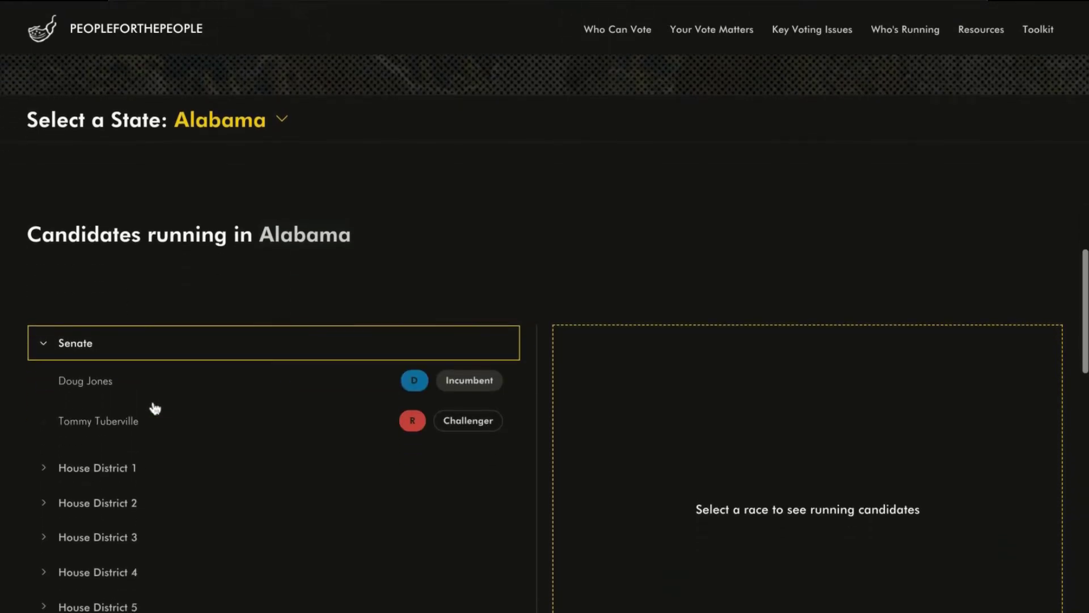
click(116, 387)
scroll(165, 434, down, 1)
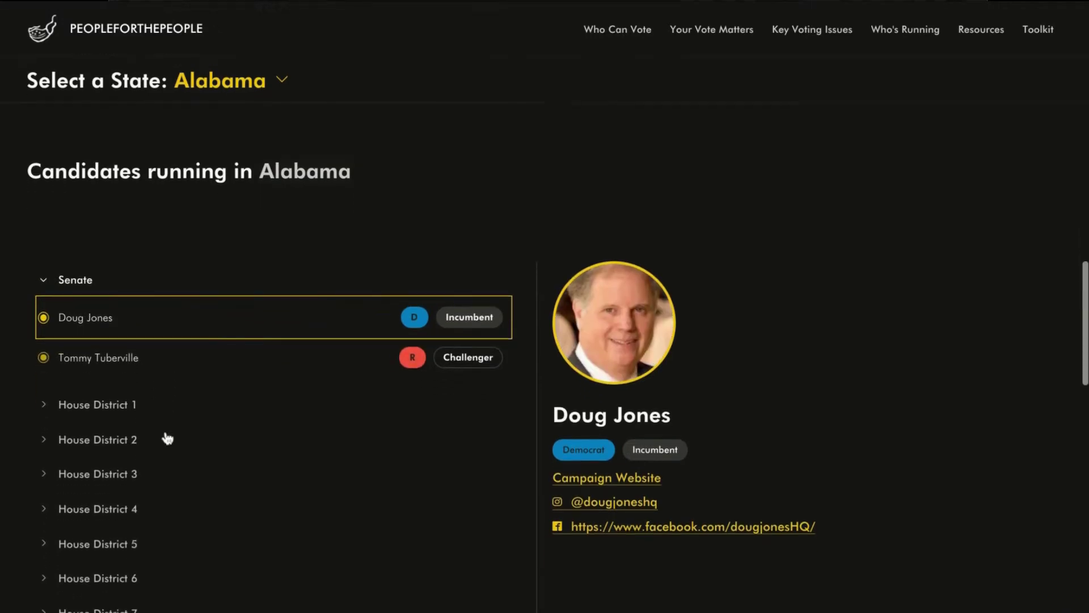
click(113, 368)
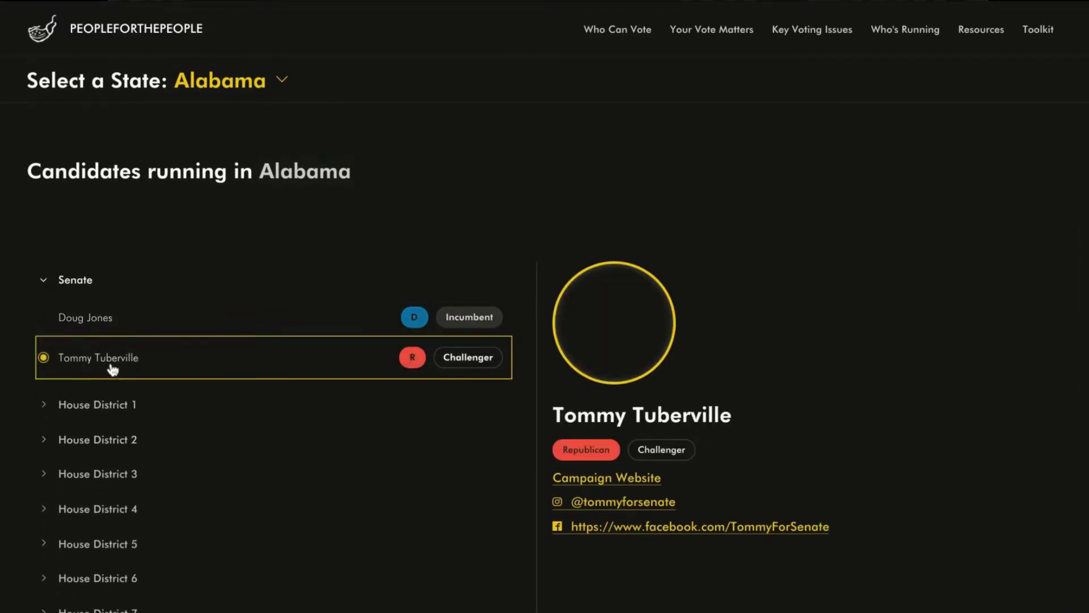
Expand House District 1 and view the Republican candidate's profile
click(97, 407)
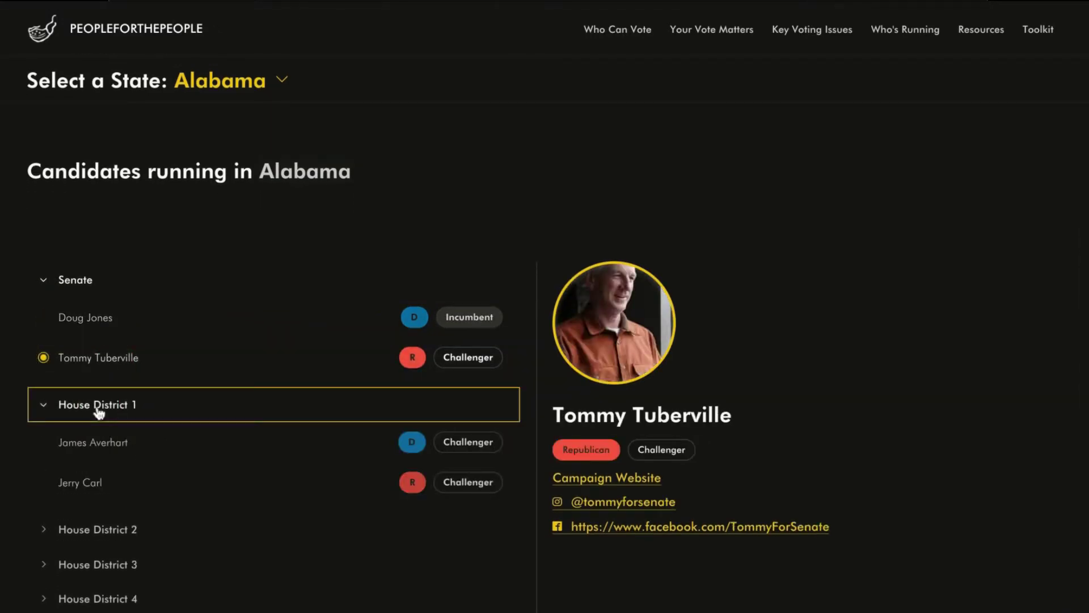
click(108, 486)
scroll(231, 569, down, 2)
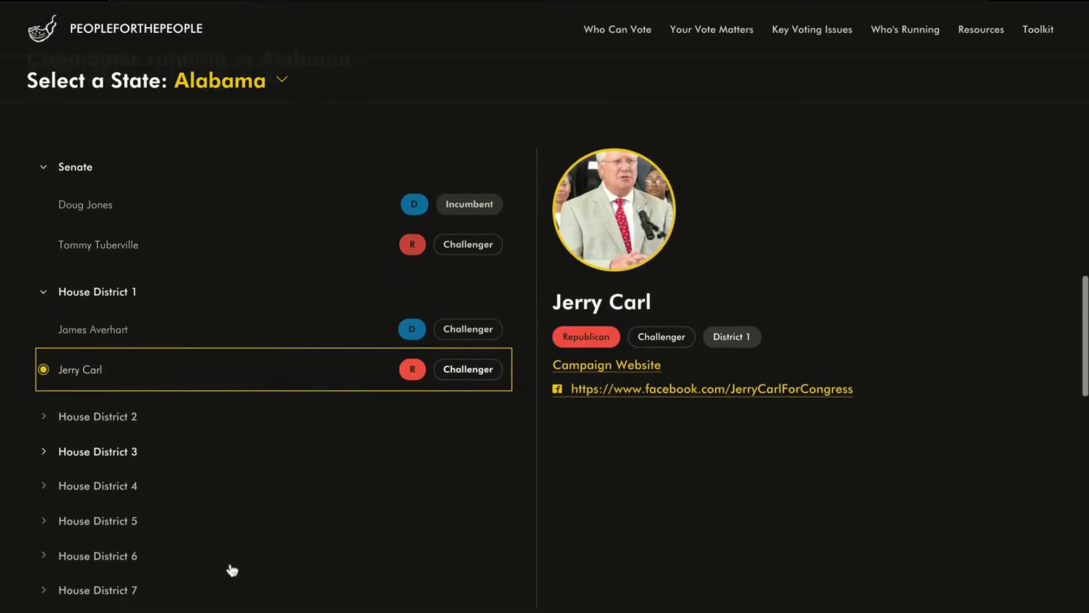
scroll(232, 570, down, 2)
scroll(232, 570, down, 2)
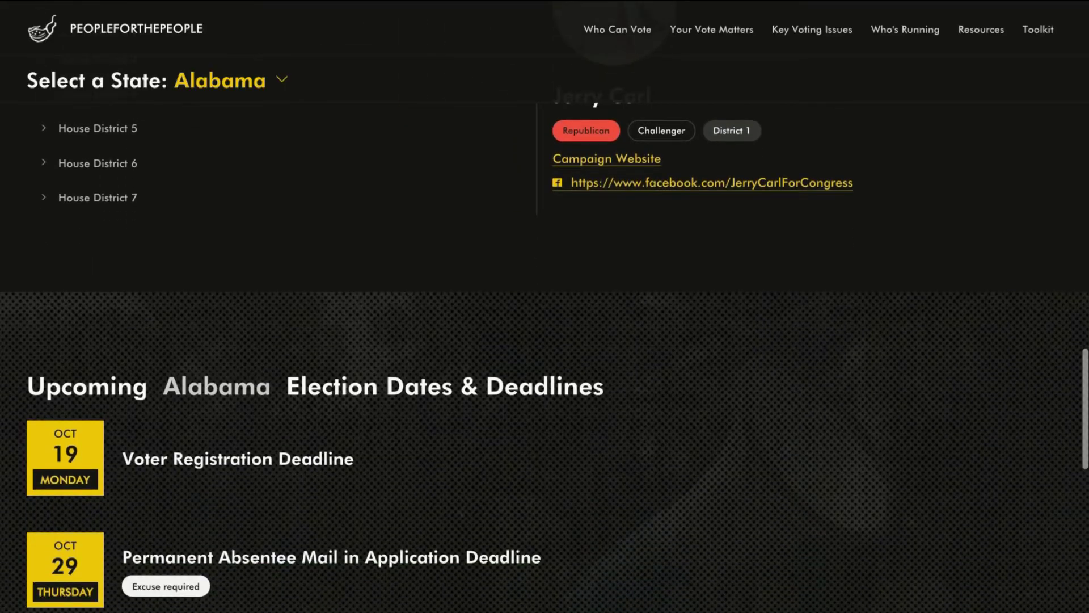
scroll(545, 340, down, 4)
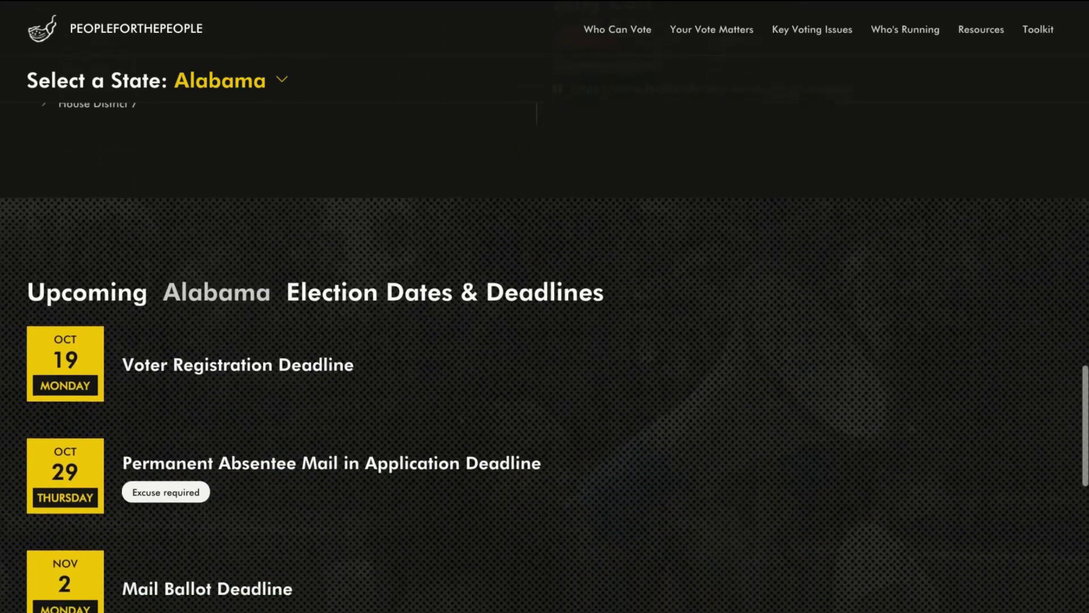
scroll(545, 341, down, 3)
scroll(545, 340, down, 6)
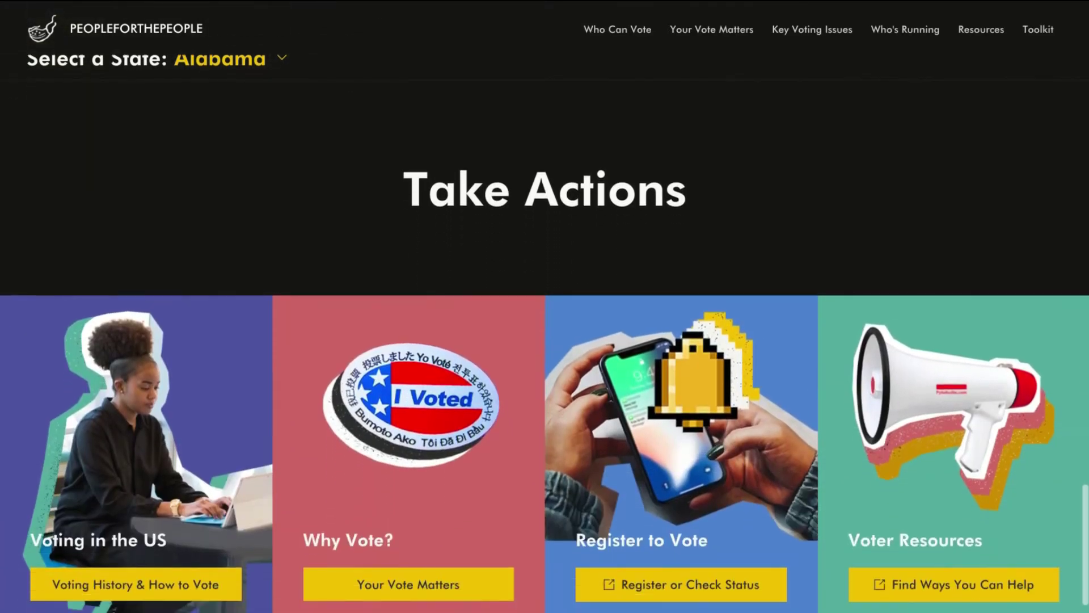
scroll(249, 218, down, 3)
scroll(248, 218, down, 3)
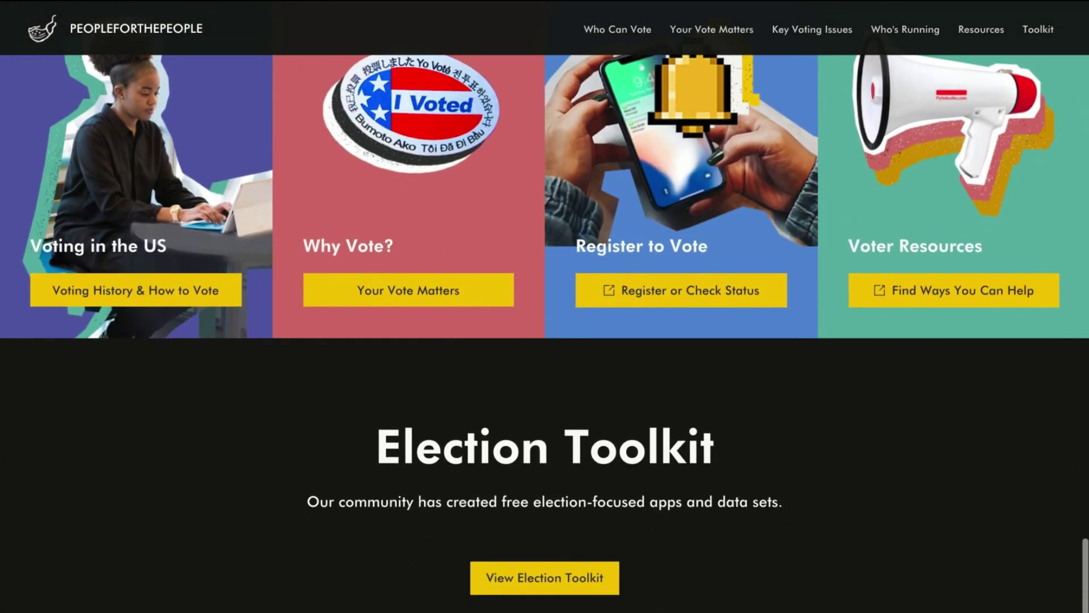
scroll(248, 218, down, 1)
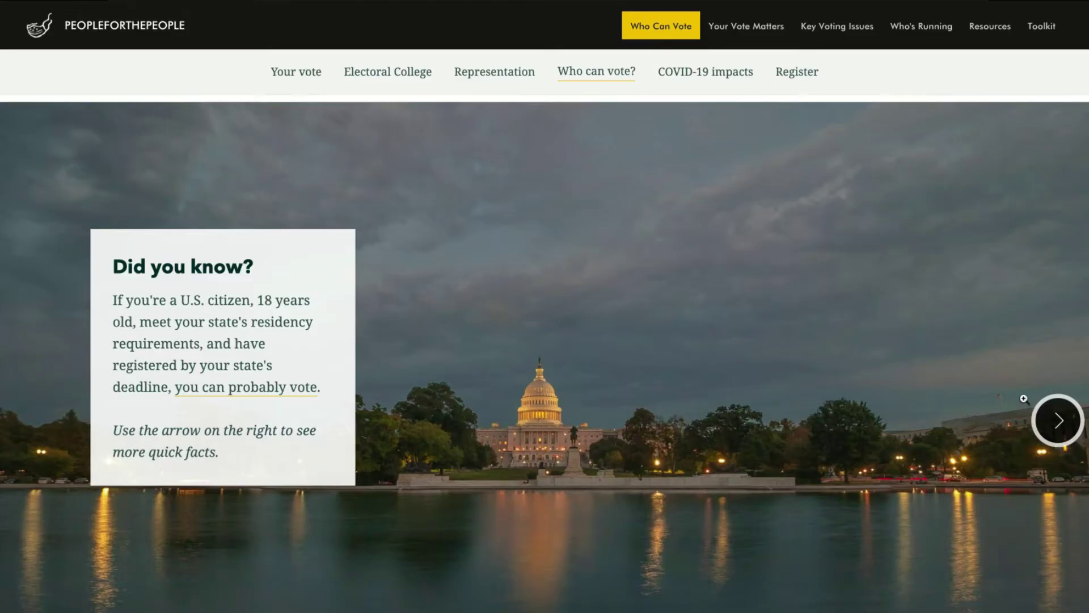
Advance the Did you know? fact card twice and scroll down to the state map
click(1055, 420)
click(1063, 387)
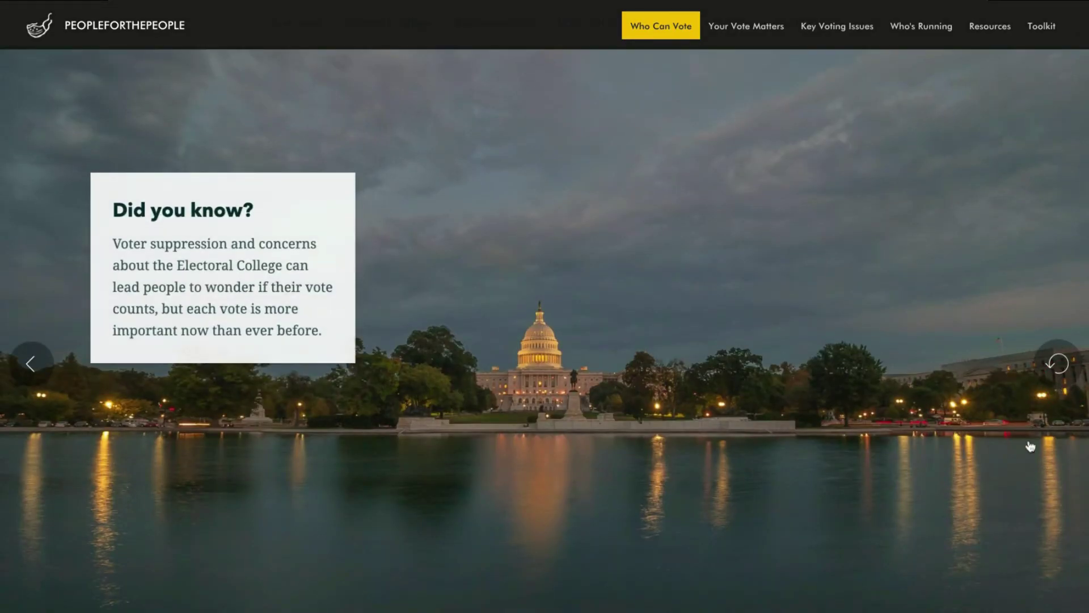
scroll(1033, 429, down, 12)
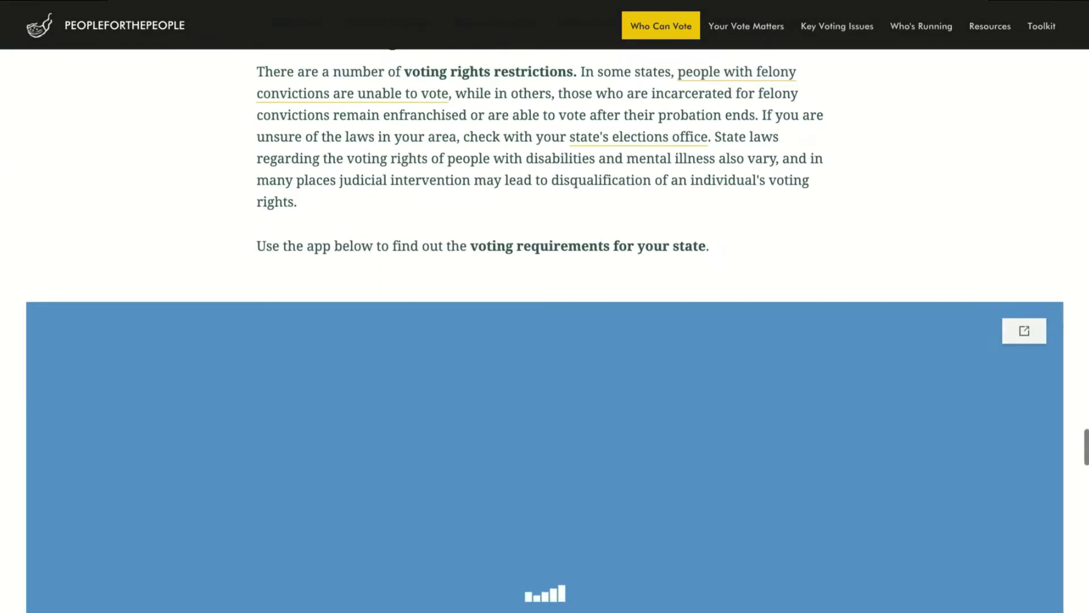
scroll(1056, 476, down, 2)
scroll(1078, 503, down, 5)
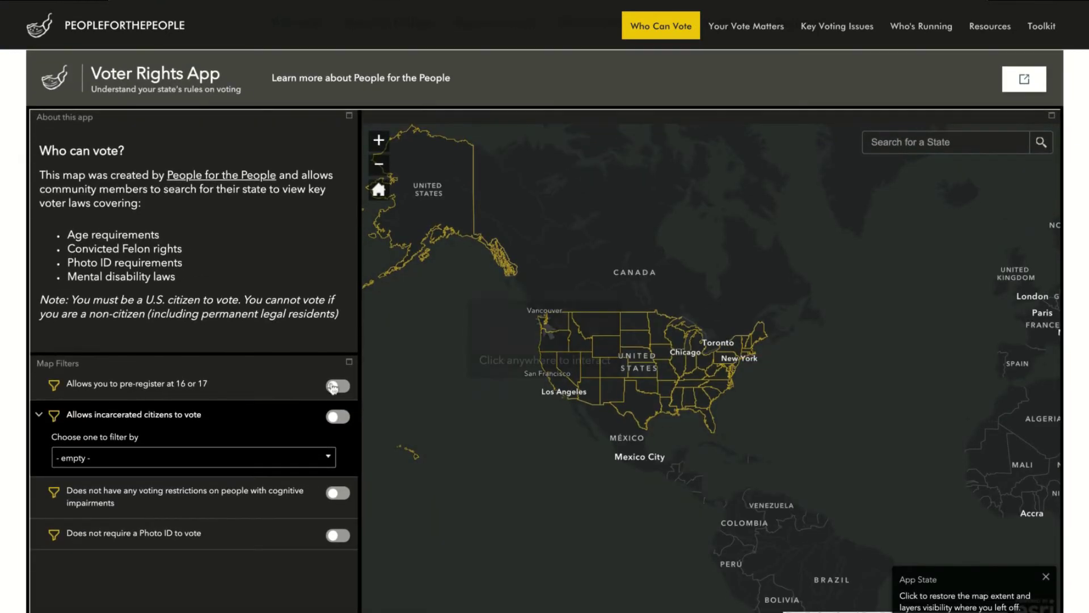
Check Utah's voting rights details, then filter to states allowing pre-registration at 16 or 17
click(587, 367)
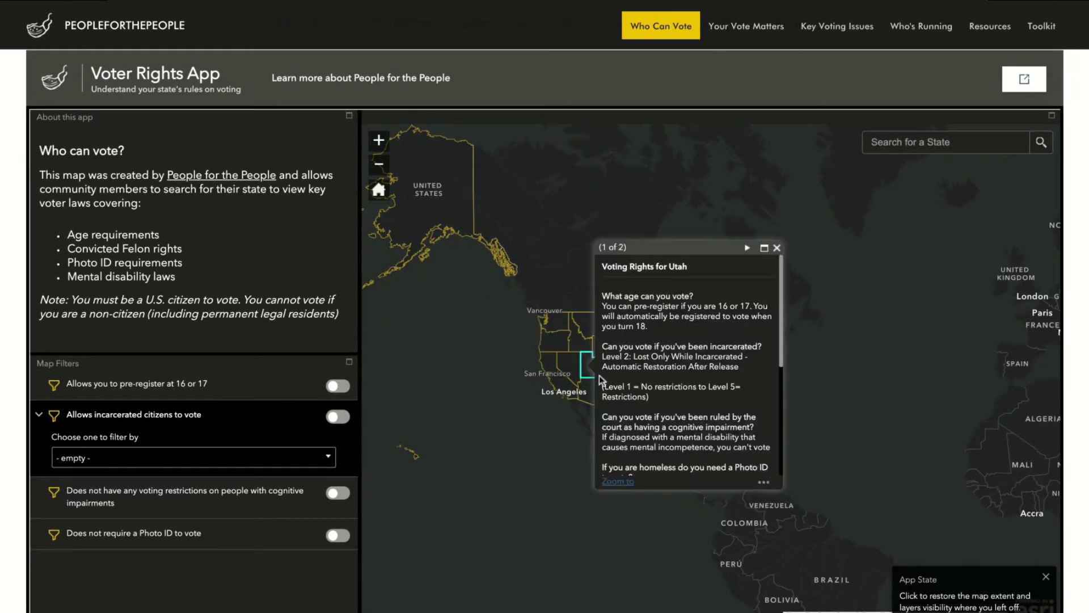
click(777, 248)
click(337, 385)
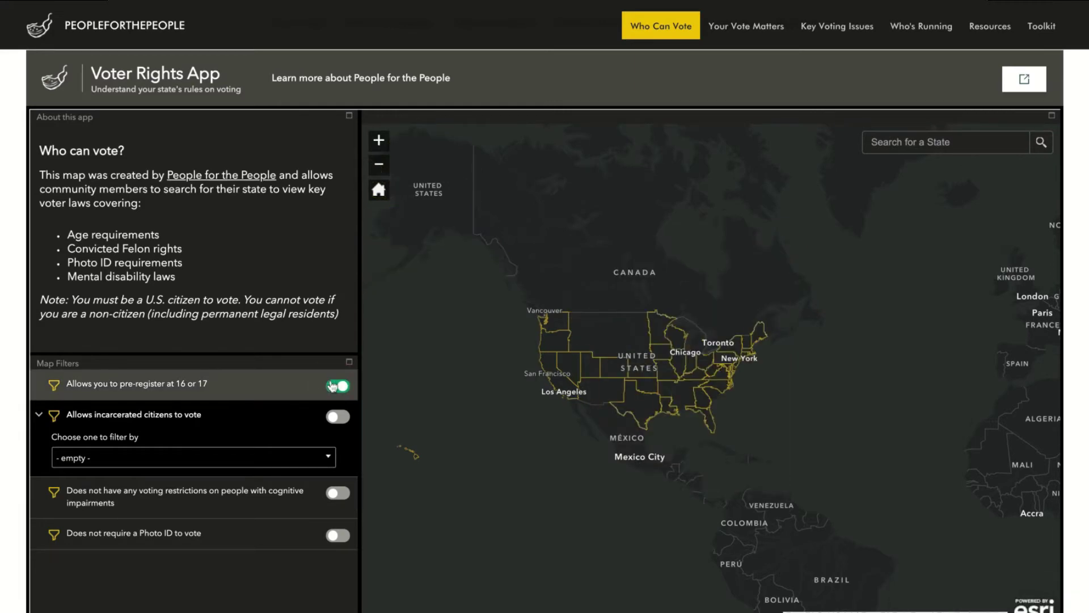
Go to the Your Vote Matters page and scroll to the close-elections map
click(760, 23)
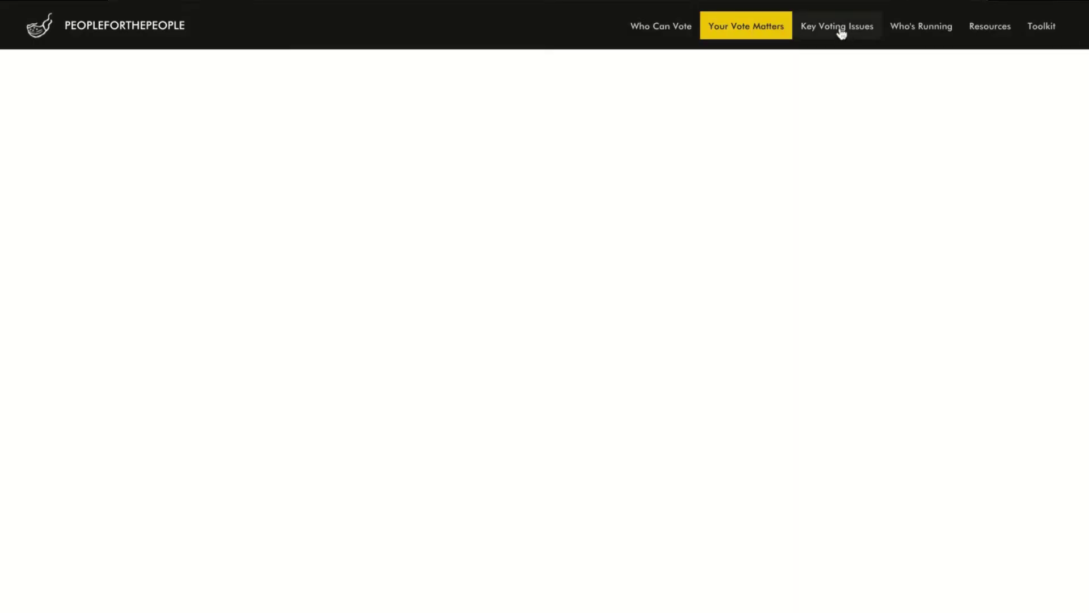
scroll(877, 425, down, 15)
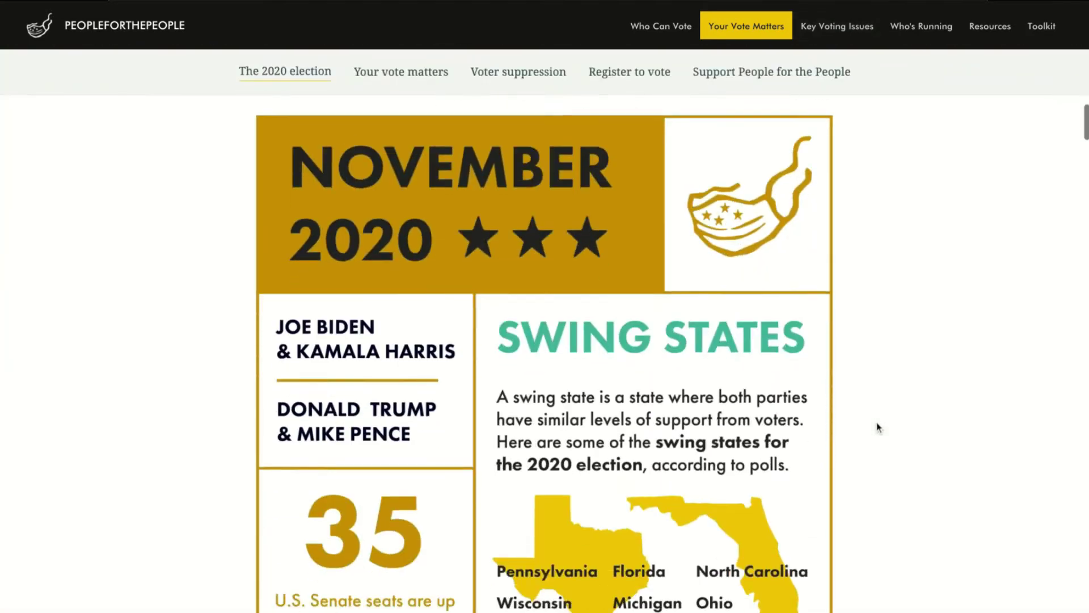
scroll(267, 548, down, 20)
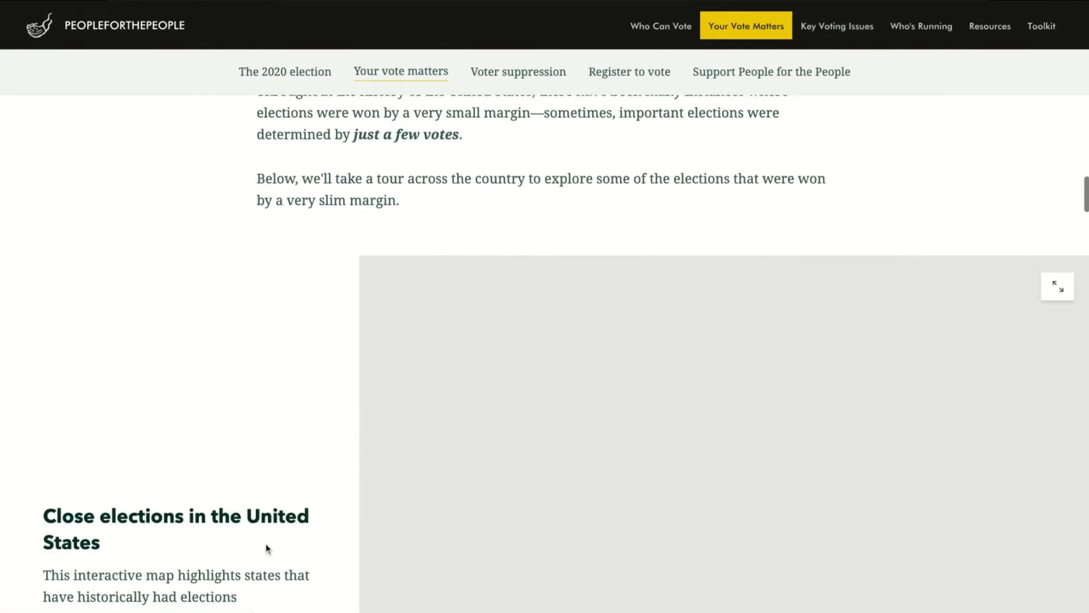
scroll(267, 547, down, 5)
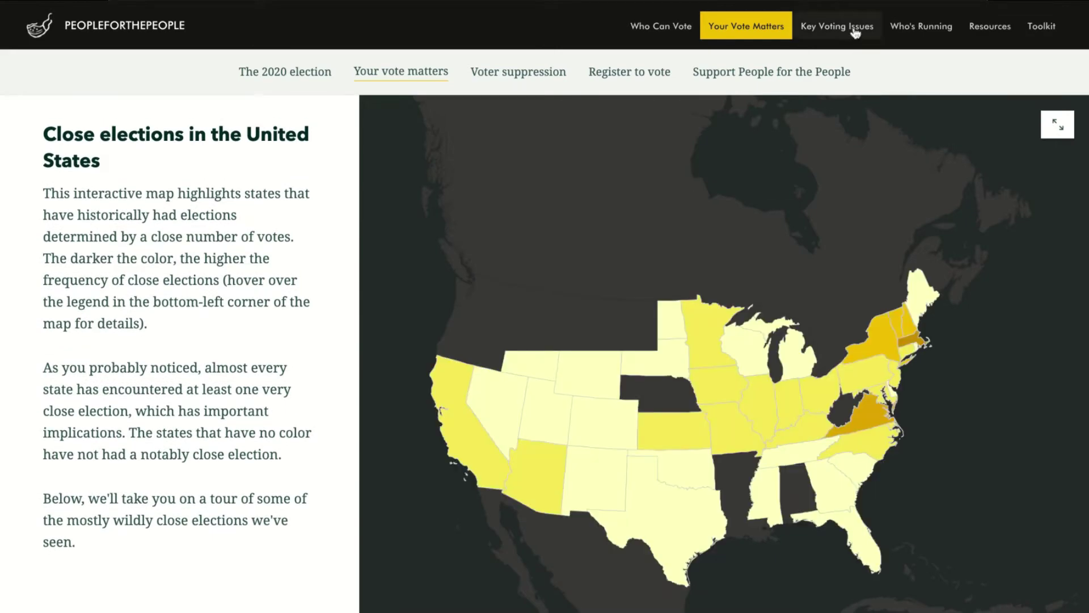
click(855, 33)
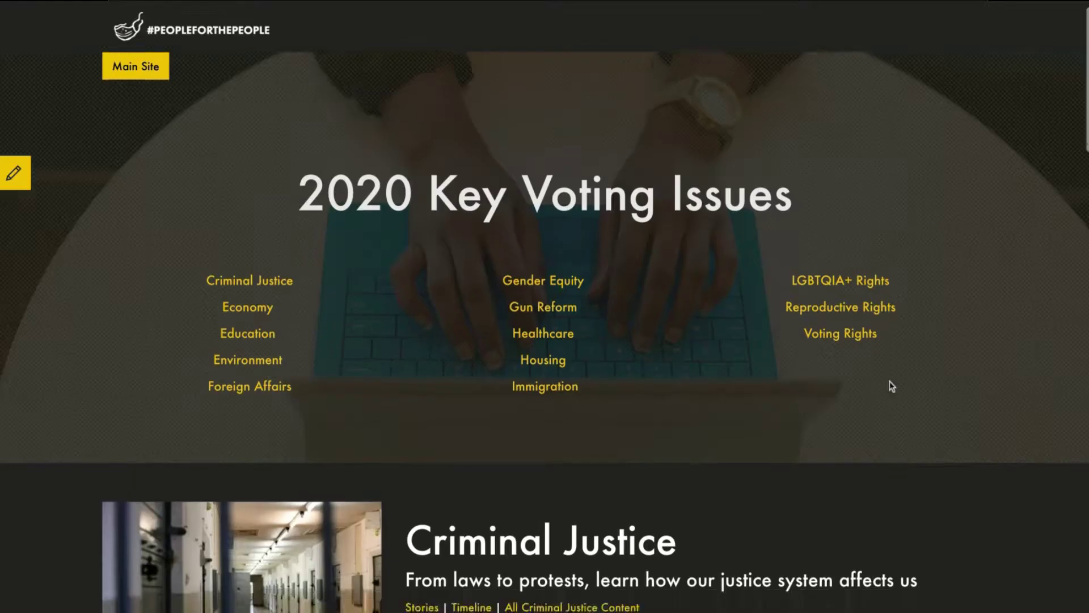
scroll(890, 386, down, 2)
click(417, 508)
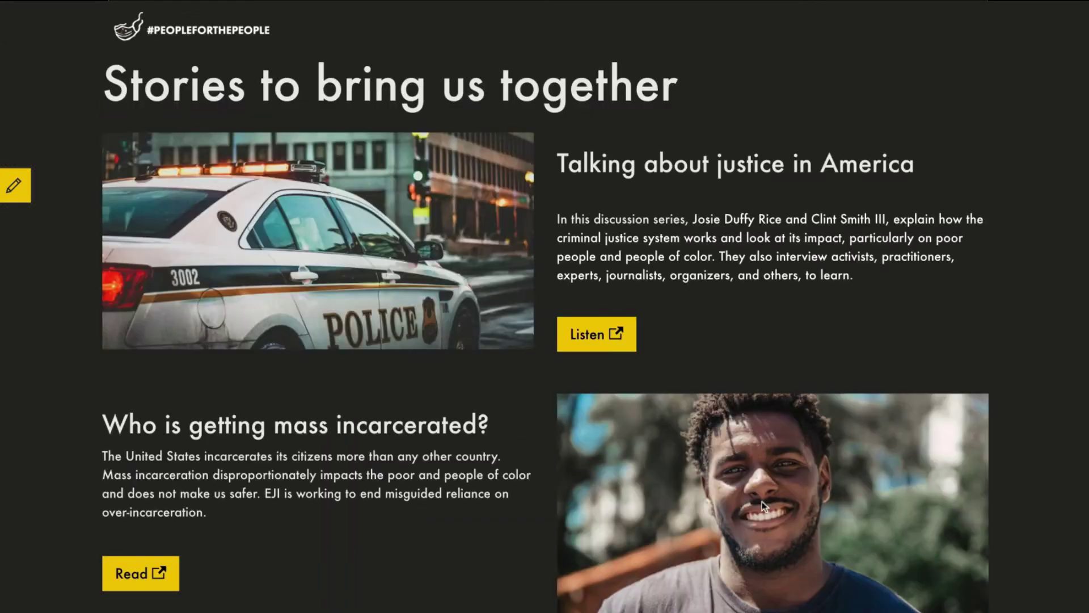
scroll(972, 366, down, 10)
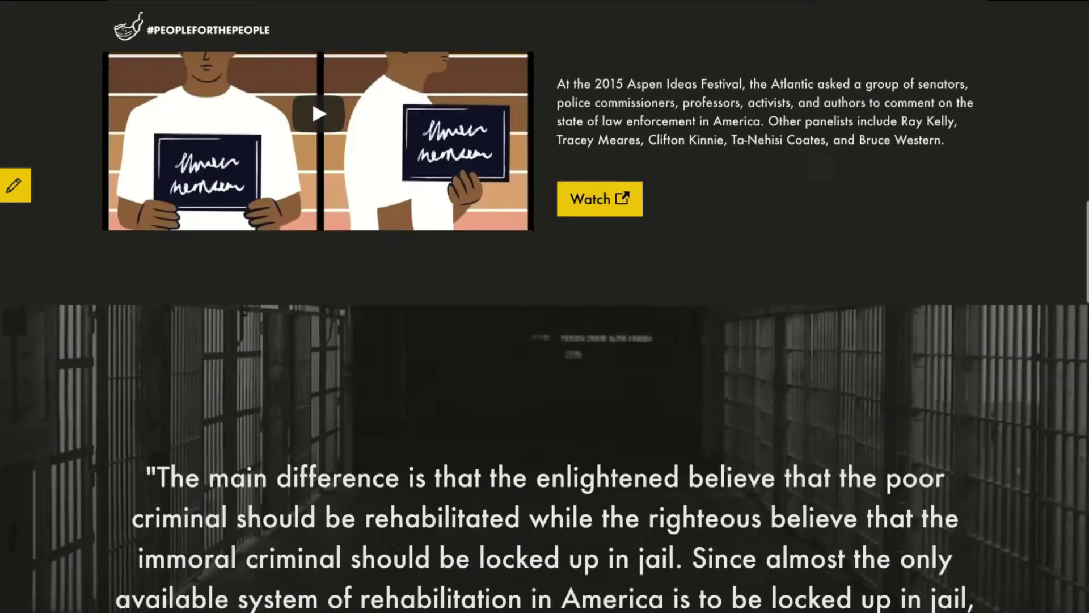
scroll(1014, 428, down, 10)
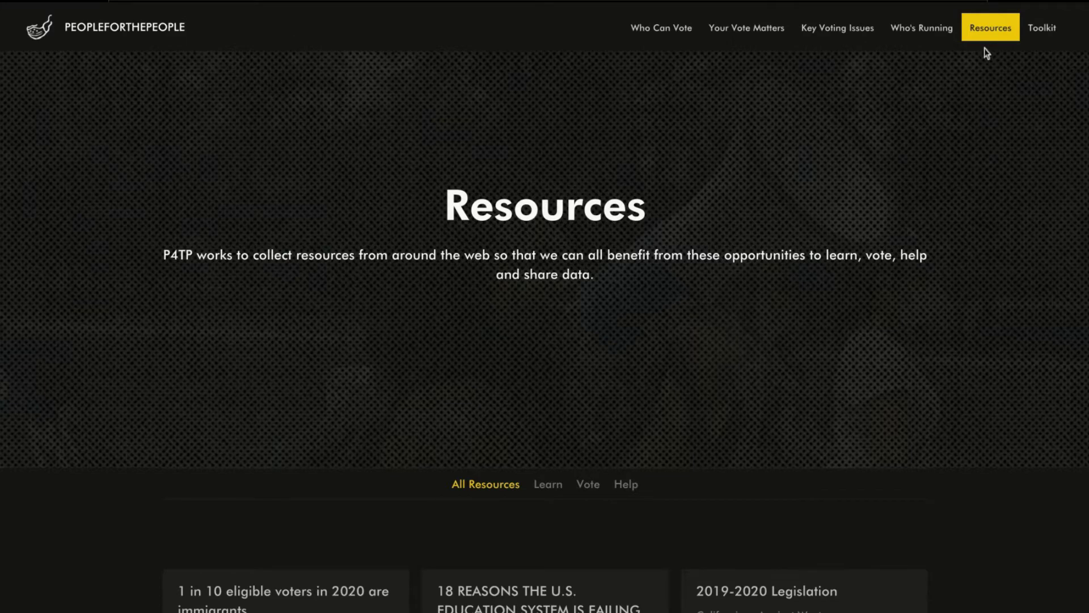
scroll(943, 168, down, 6)
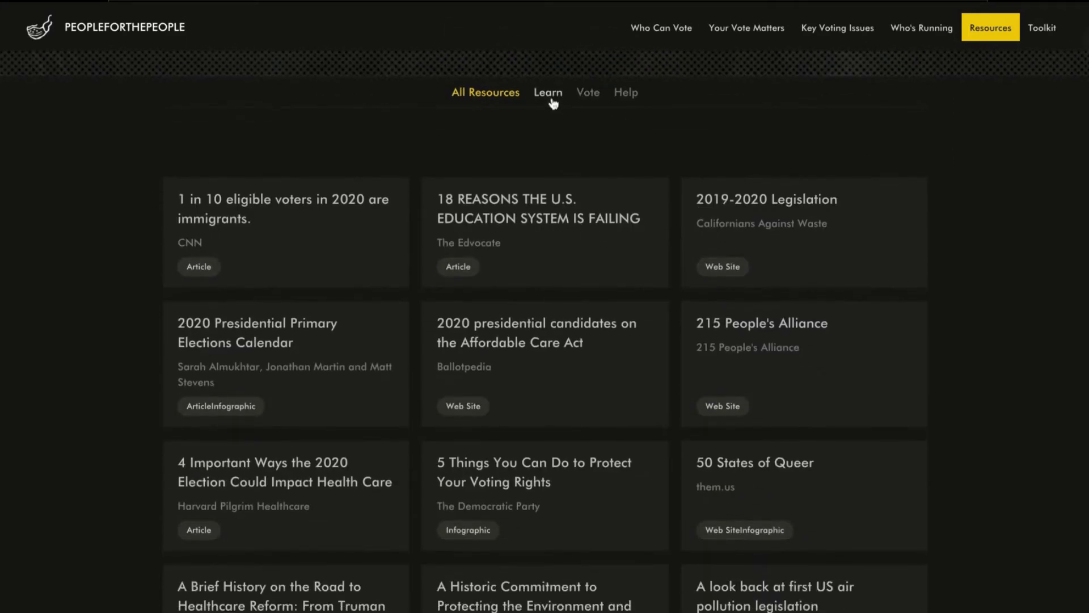
click(548, 94)
scroll(771, 307, down, 2)
scroll(771, 307, down, 3)
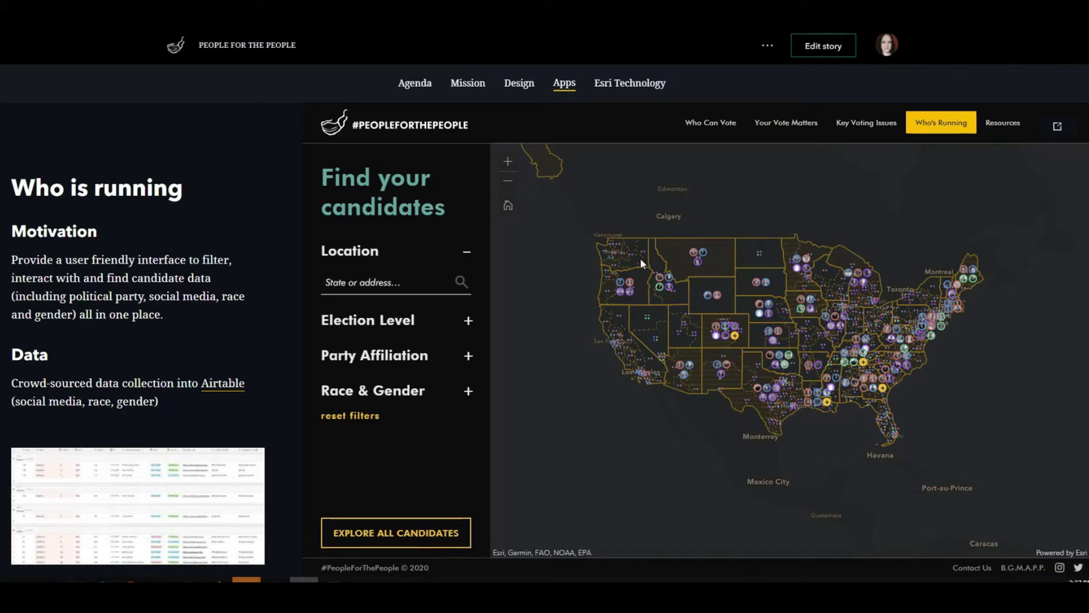
Switch to the Airtable candidate grid, widen the Primary Date column and scroll right
key(alt+Tab)
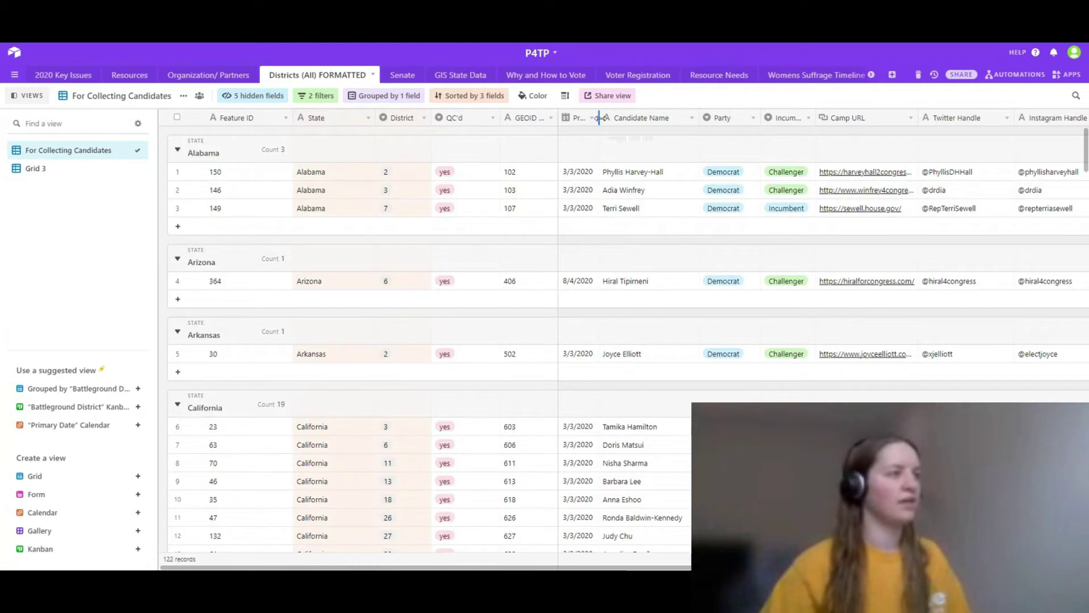
drag(598, 117, 643, 116)
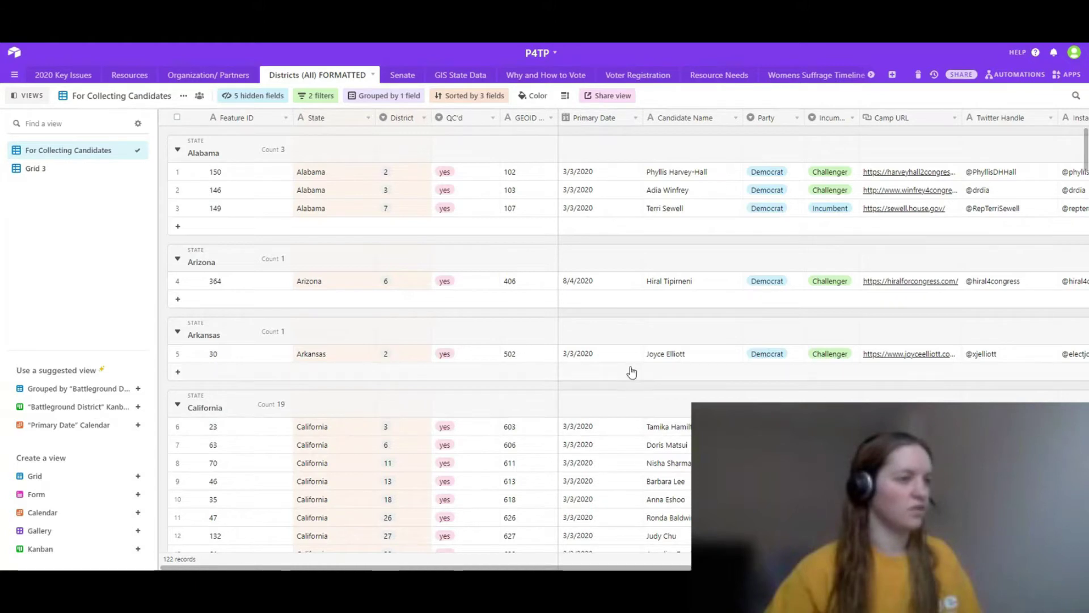
drag(571, 568, 668, 569)
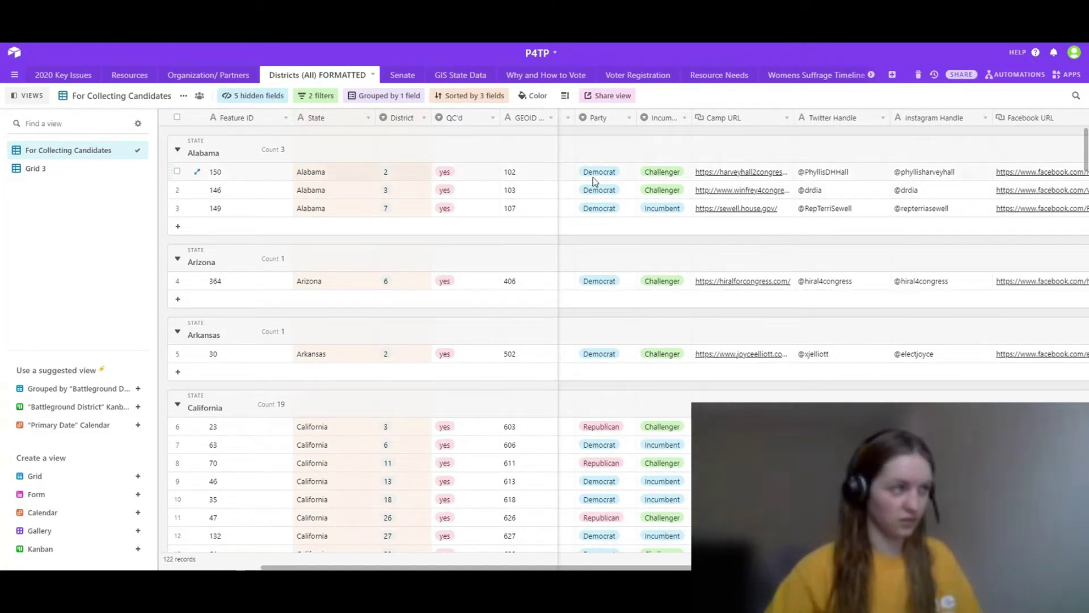
Review the Party dropdown choices without changing them, then widen the Incumbent or New Candidate column
click(631, 177)
click(632, 171)
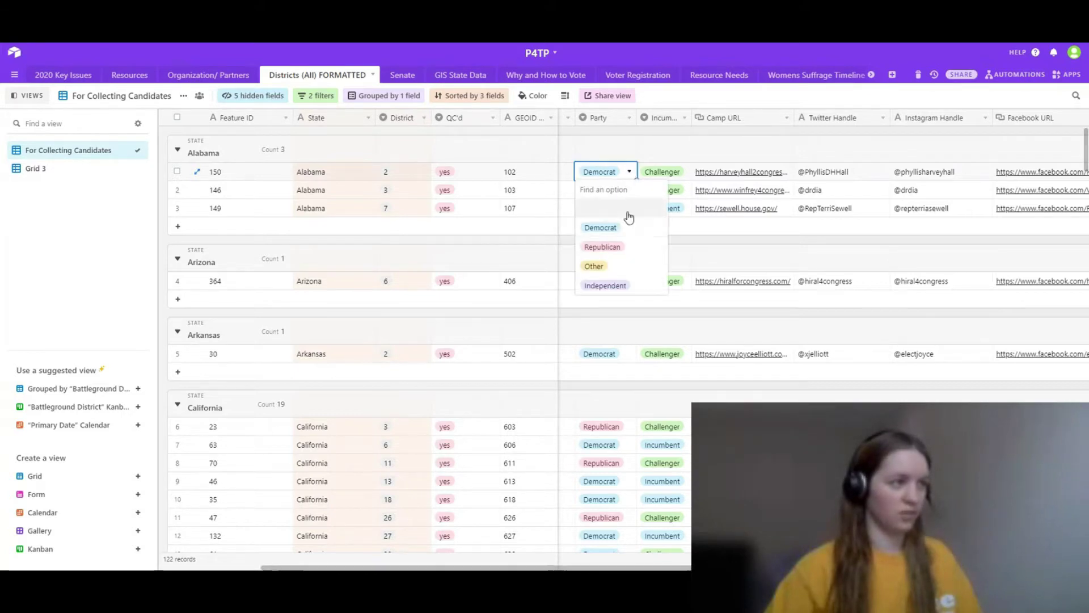
click(615, 229)
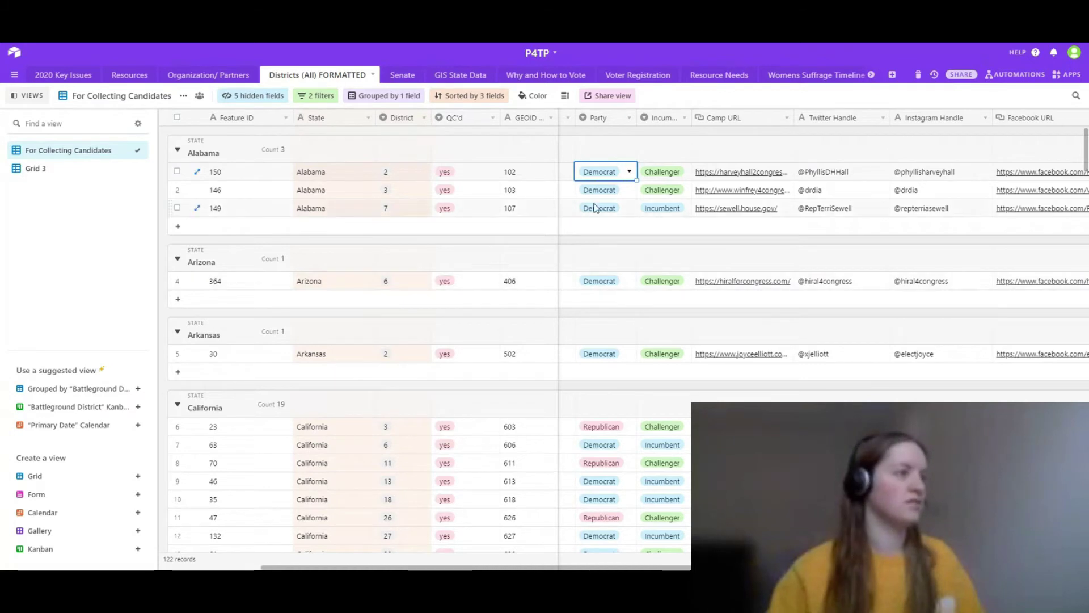
click(628, 173)
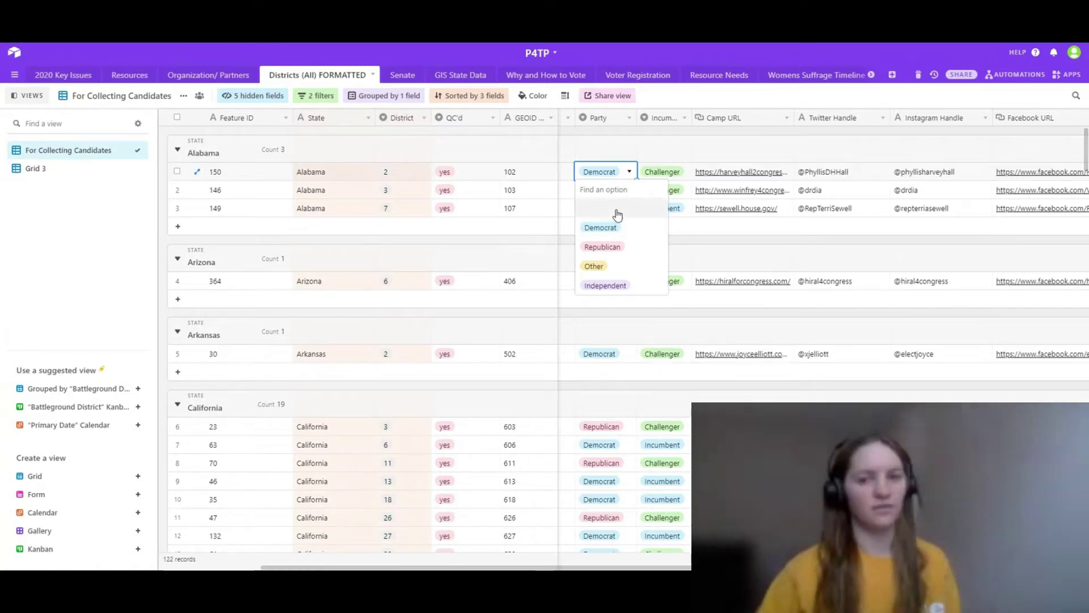
click(630, 171)
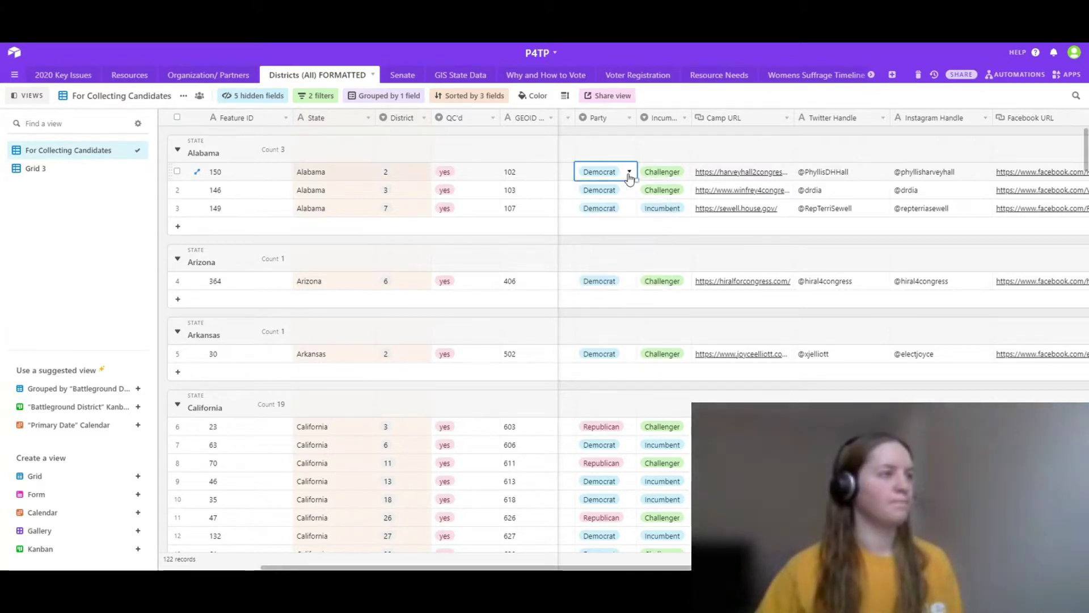
drag(692, 117, 761, 120)
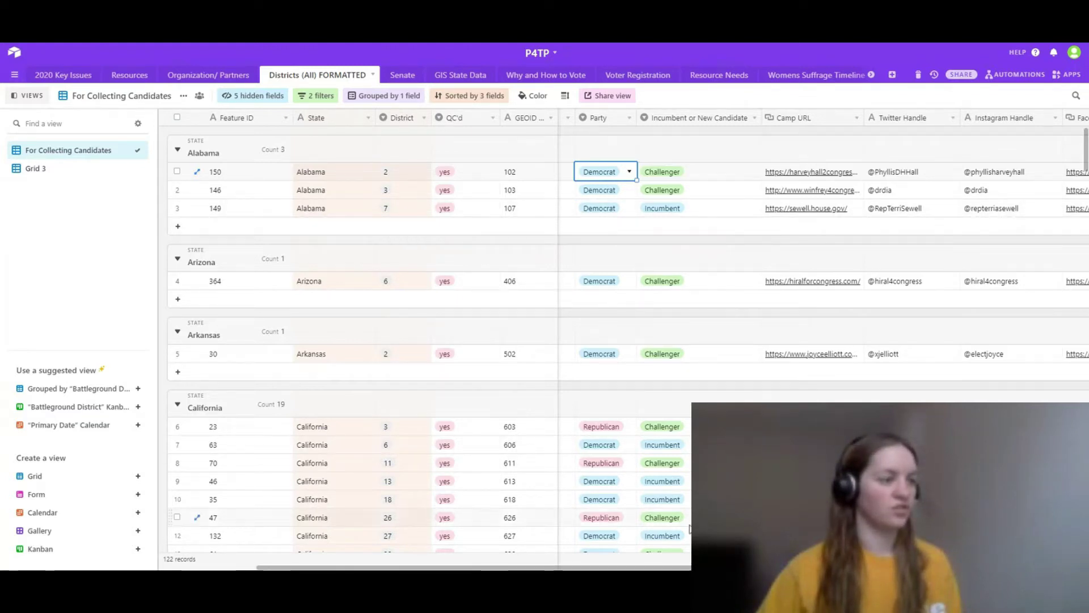
Scroll the candidate grid right to reveal the BIPOC, Woman and Battleground District columns
scroll(822, 341, right, 5)
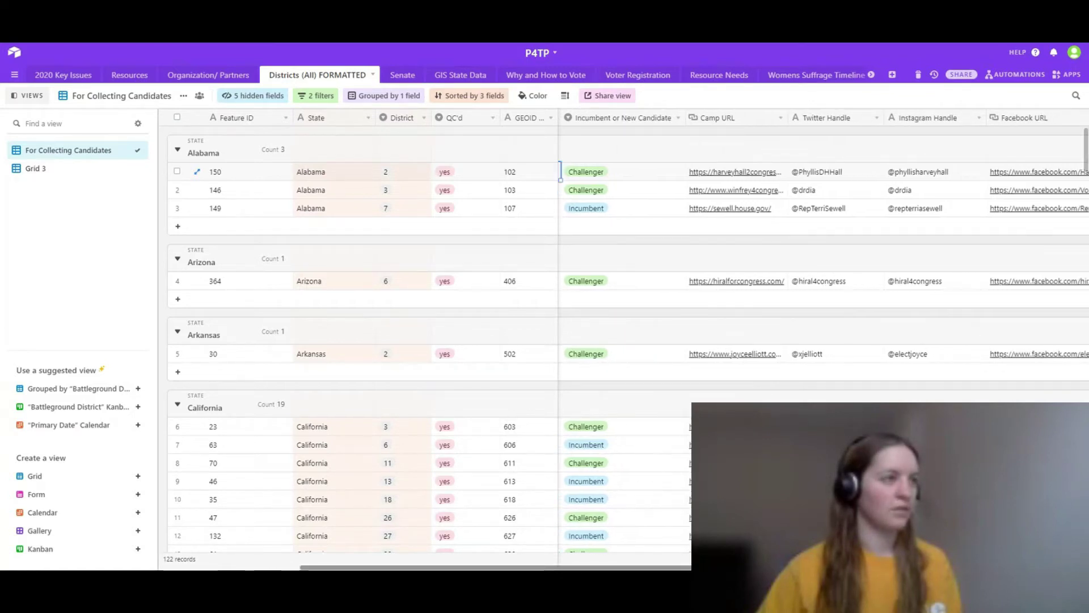
scroll(823, 340, right, 1)
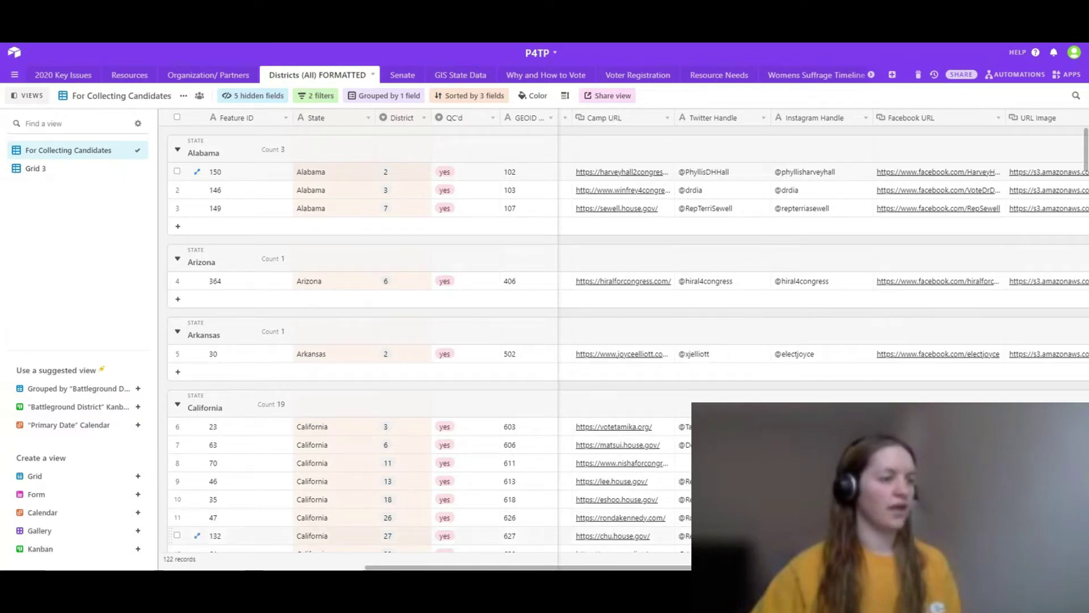
scroll(726, 340, right, 5)
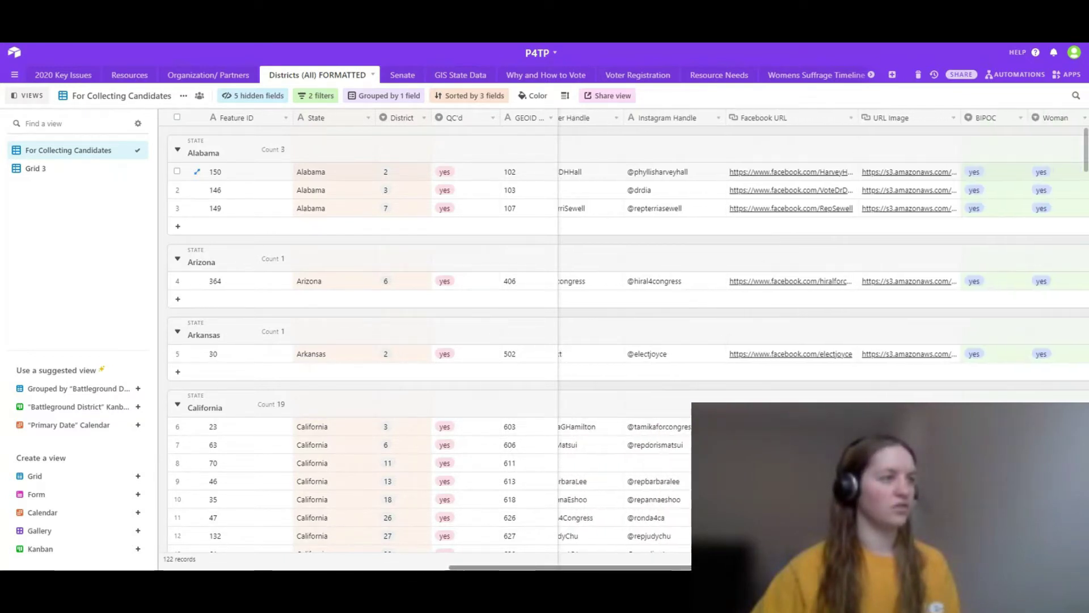
scroll(789, 340, right, 3)
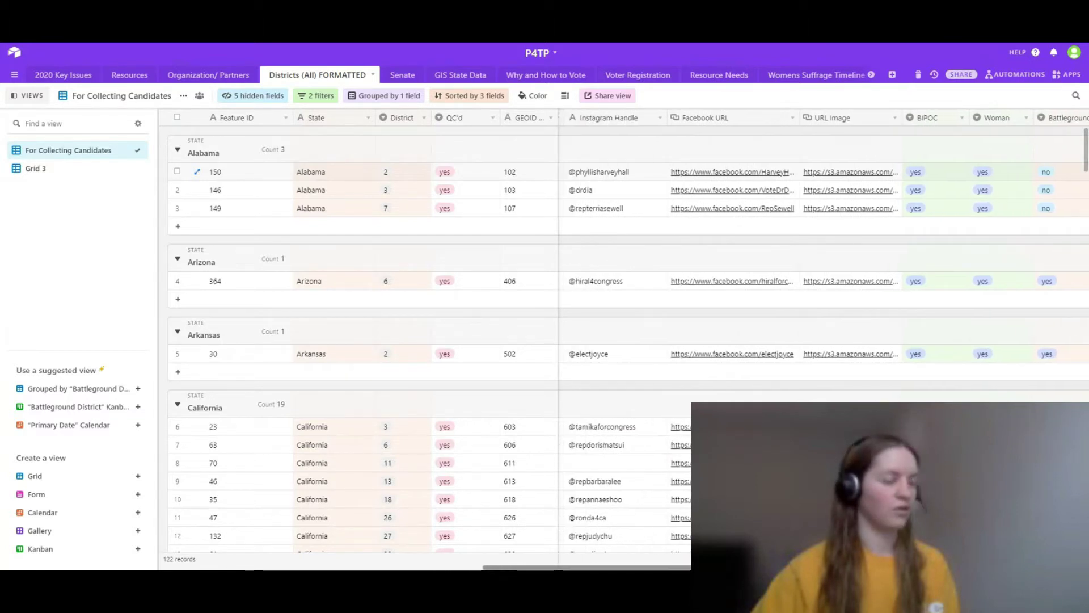
scroll(795, 255, left, 2)
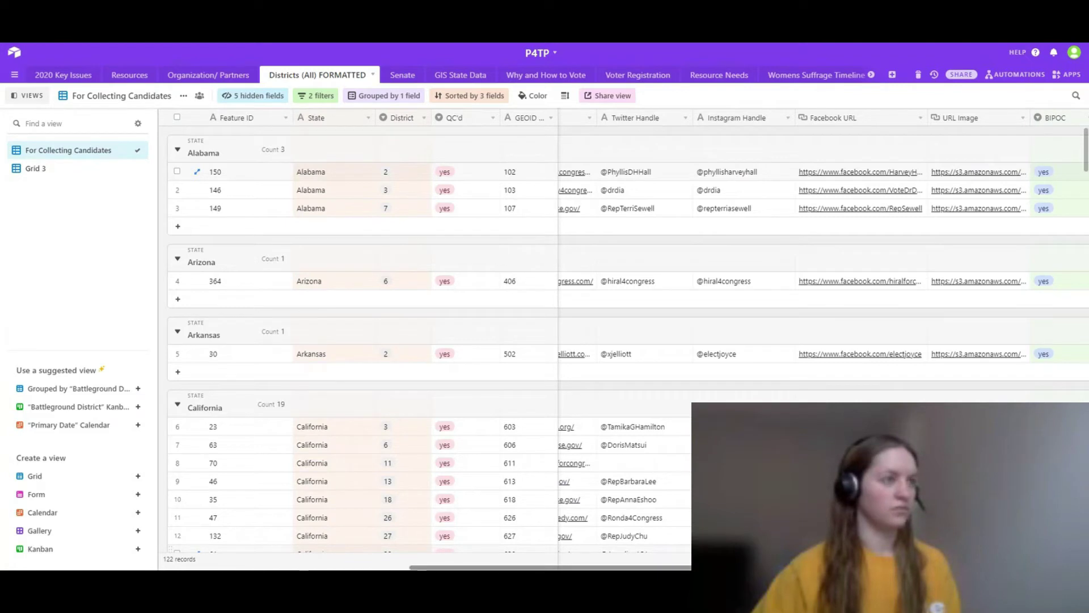
scroll(794, 284, right, 3)
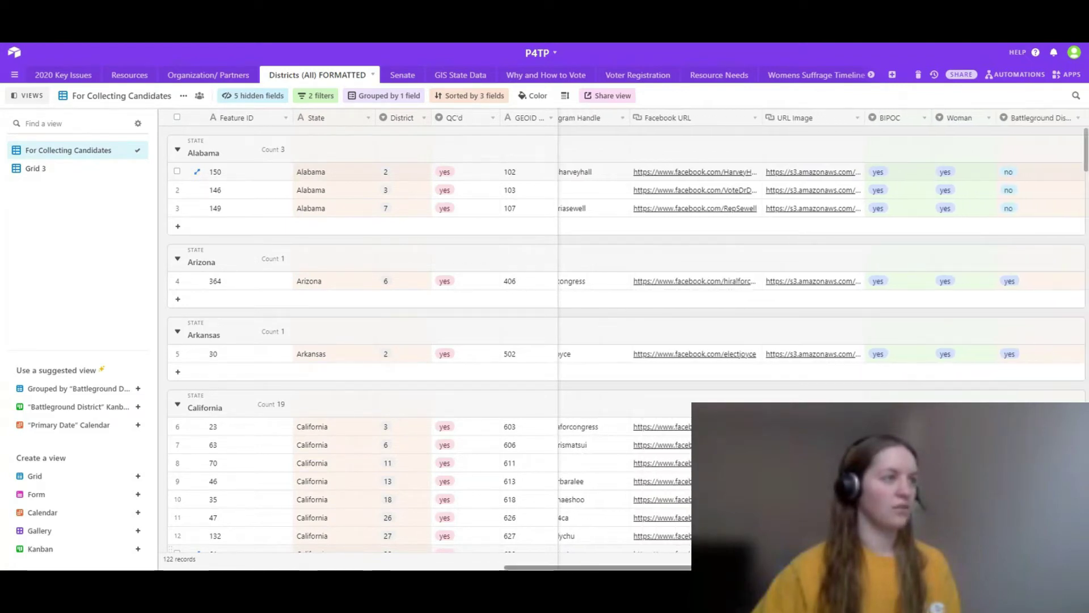
scroll(794, 284, right, 3)
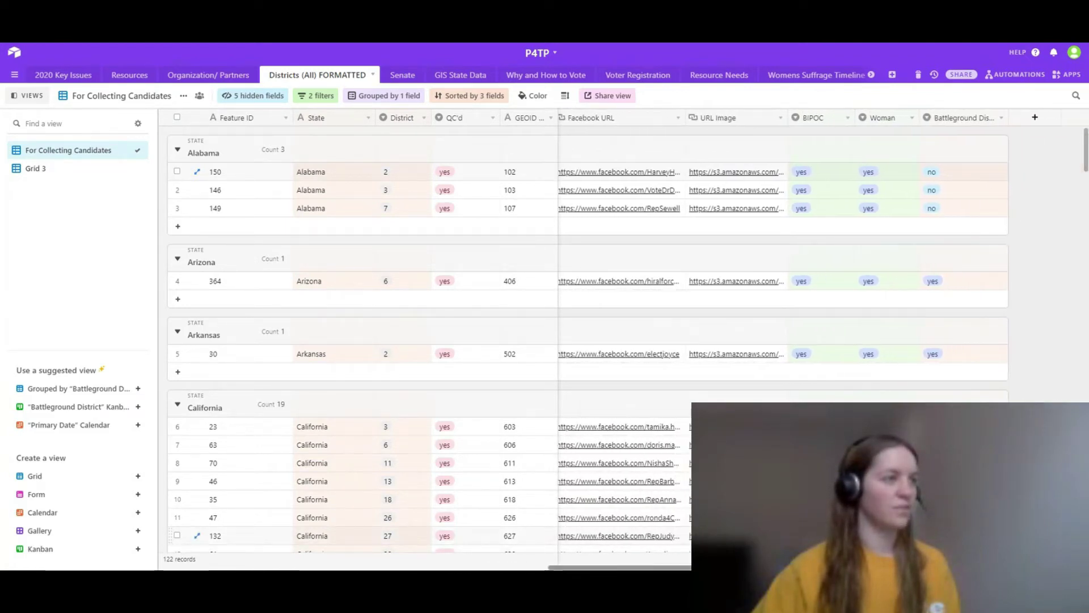
scroll(709, 535, right, 1)
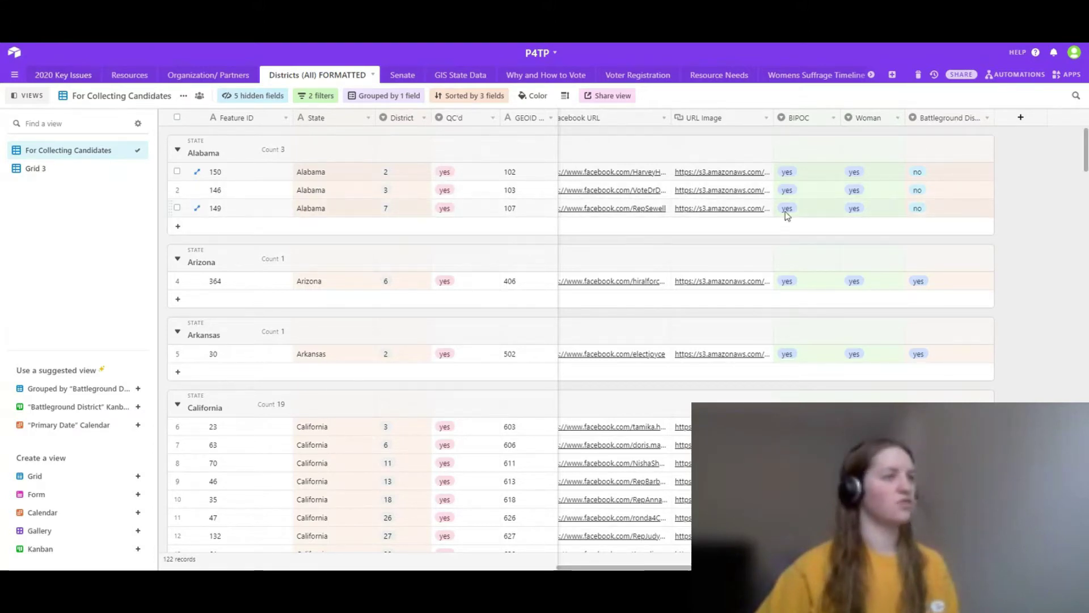
Delete the 'Woman is yes' and 'BIPOC is yes' filter conditions from the view
click(317, 98)
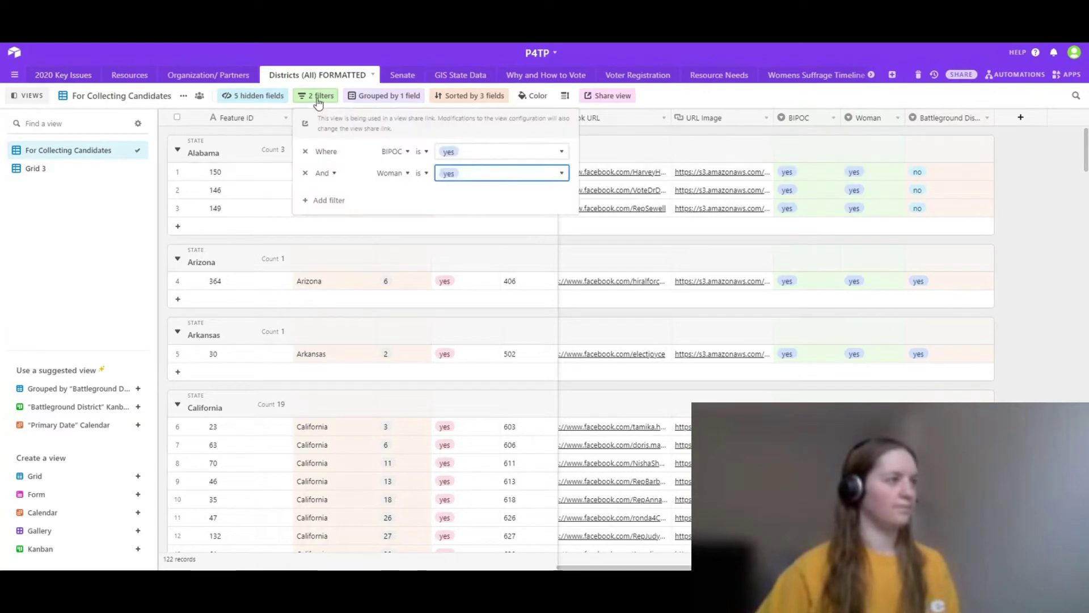
click(305, 173)
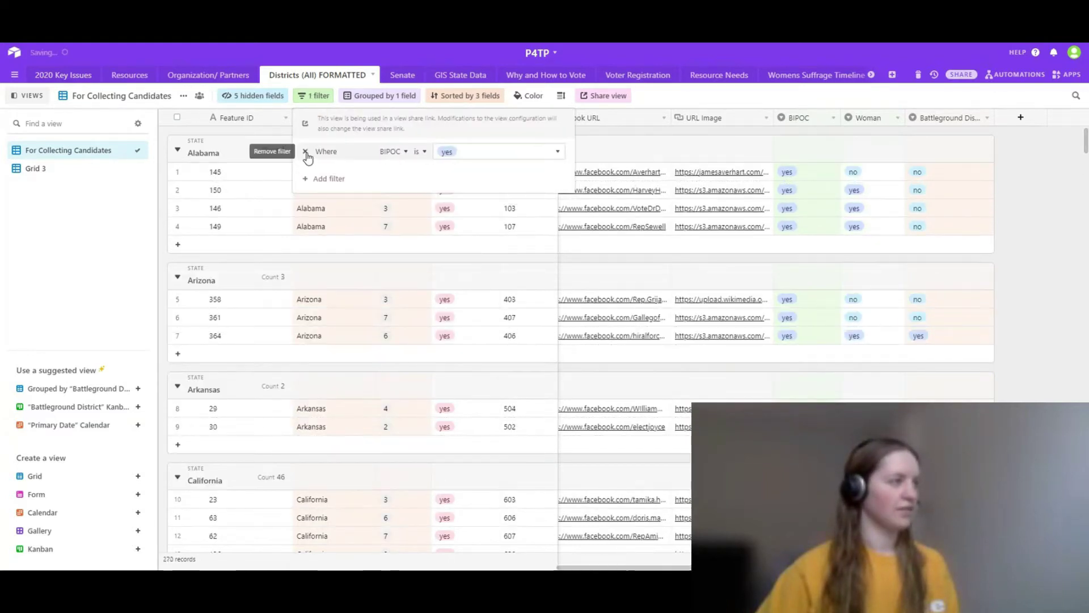
click(305, 152)
click(403, 114)
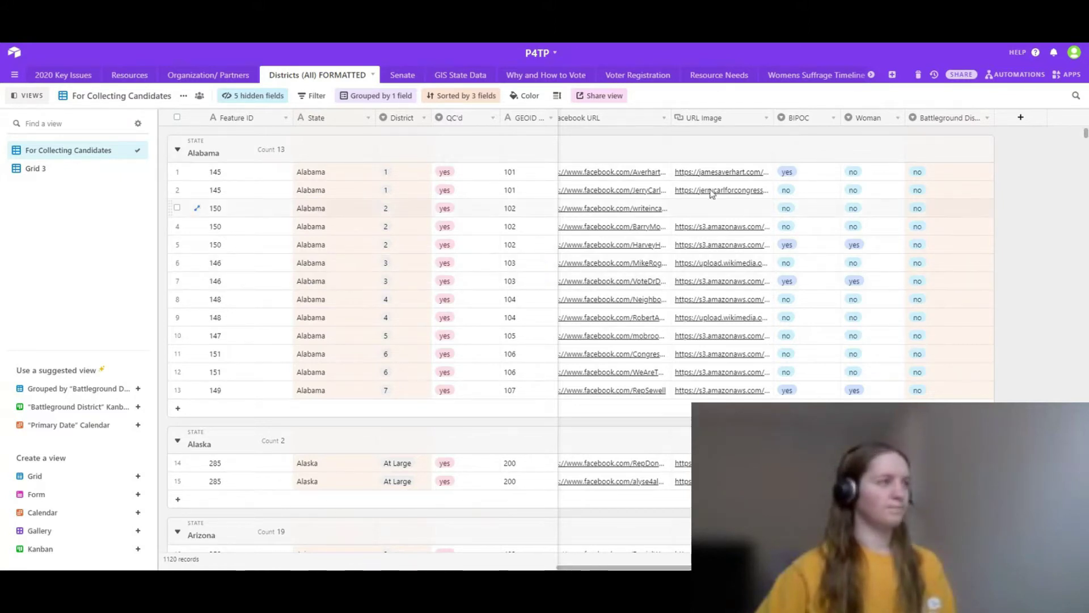
Open the Senate table and scroll right to its Swing State column
click(402, 75)
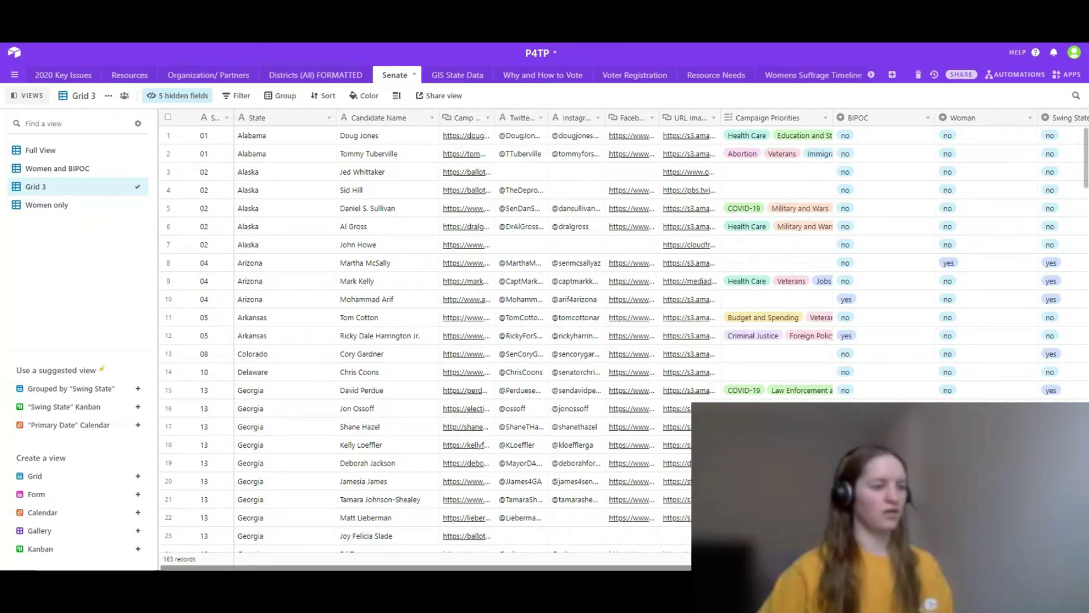
scroll(426, 341, right, 5)
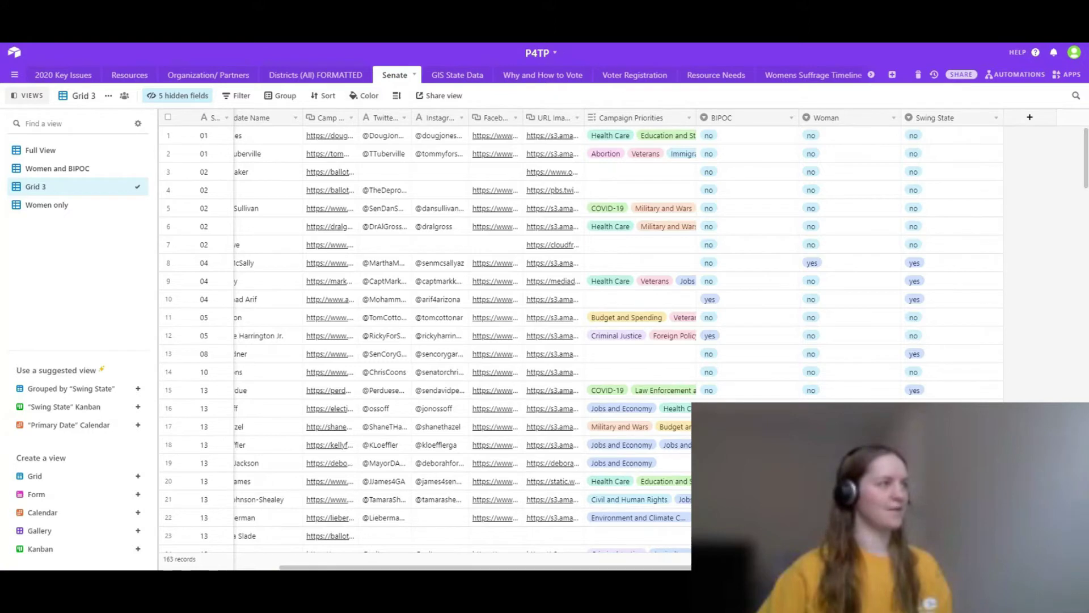
click(372, 43)
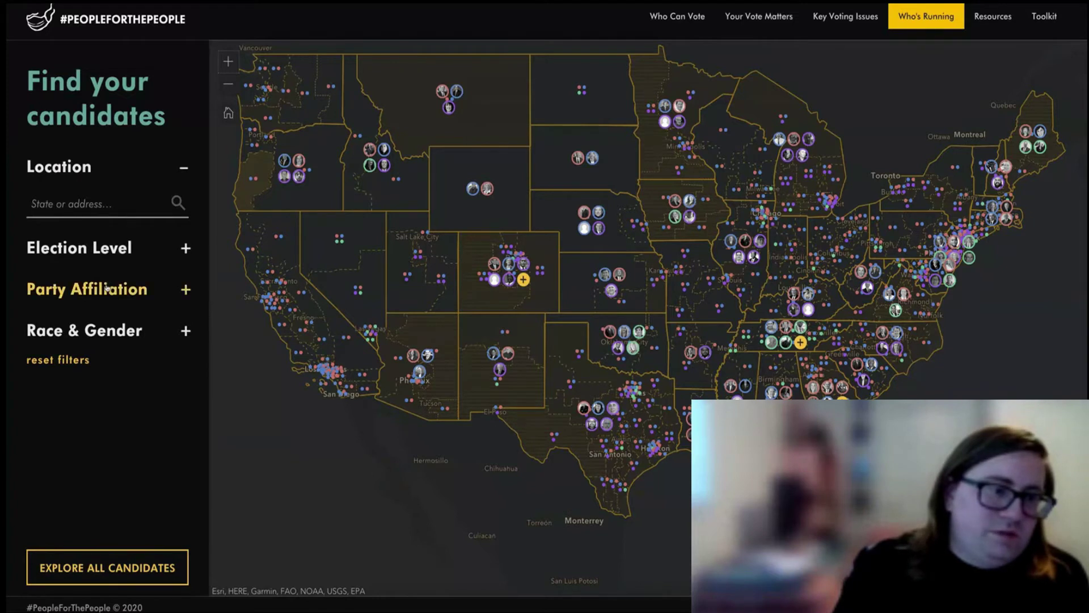
Search the location 'colo', select Colorado, then zoom the map back to the whole country
click(75, 203)
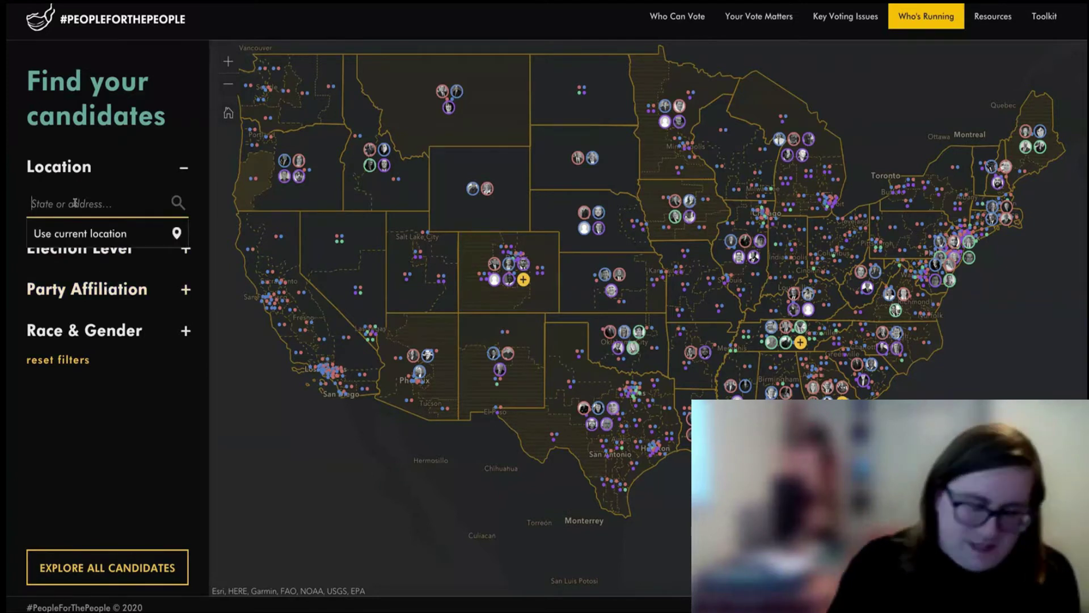
text(colo)
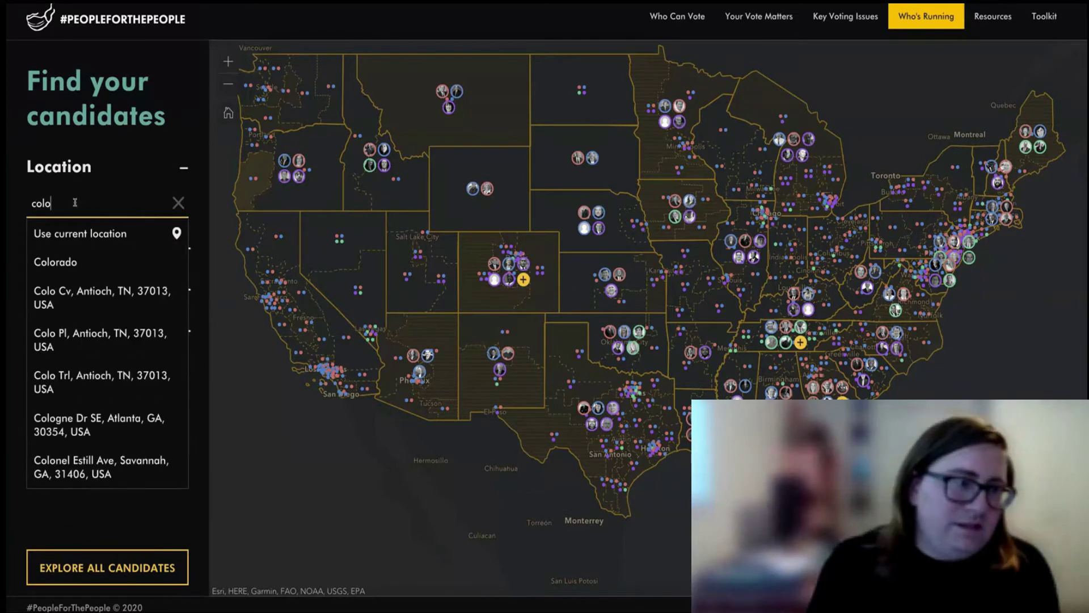
click(75, 260)
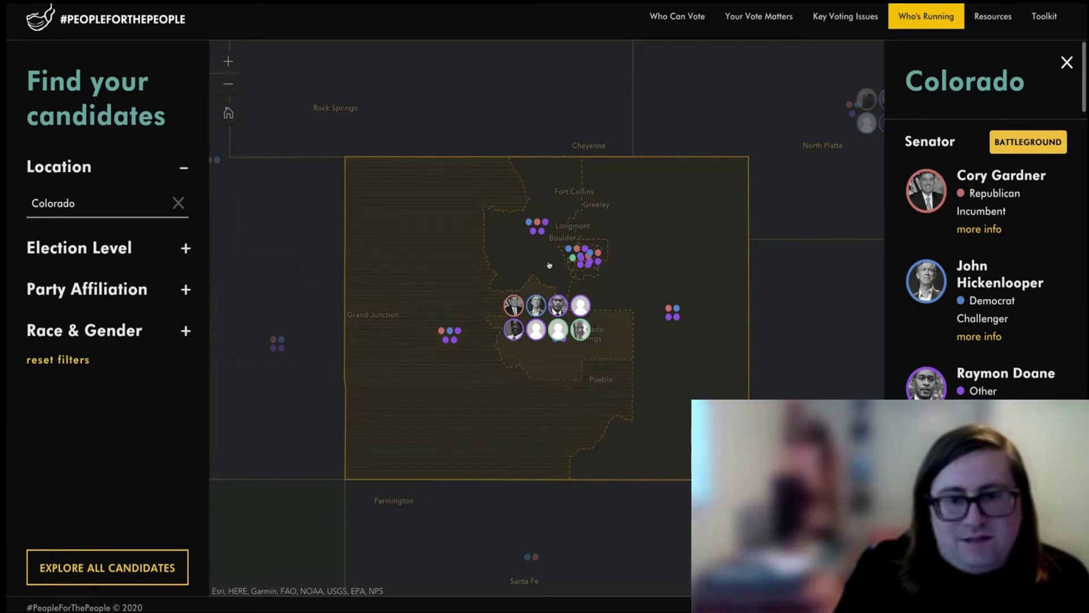
click(228, 113)
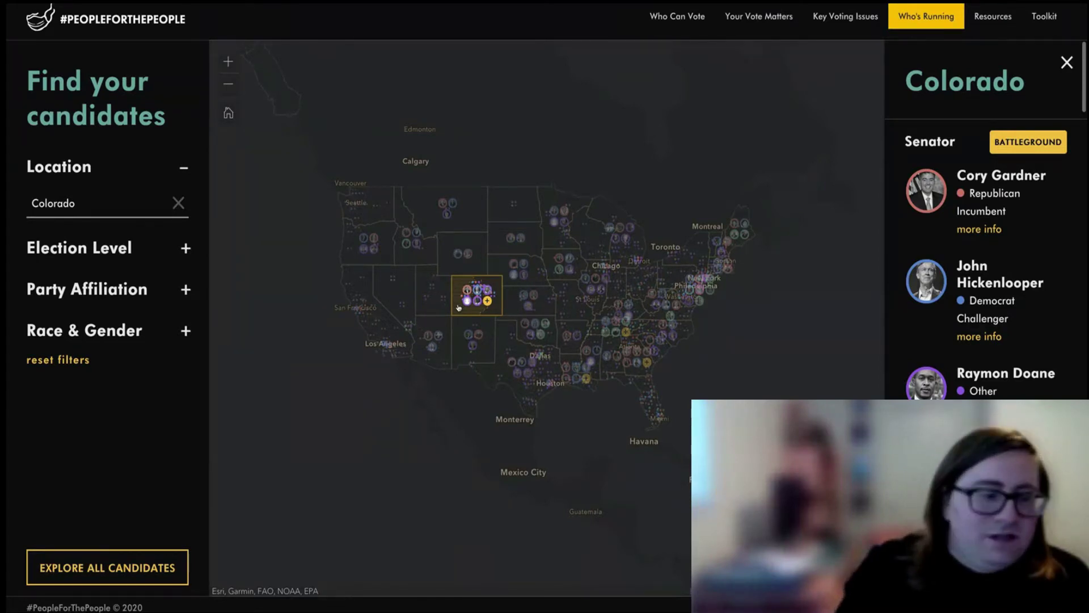
Expand Party Affiliation, uncheck the party boxes, and turn on the Woman and BIPOC filters
click(185, 290)
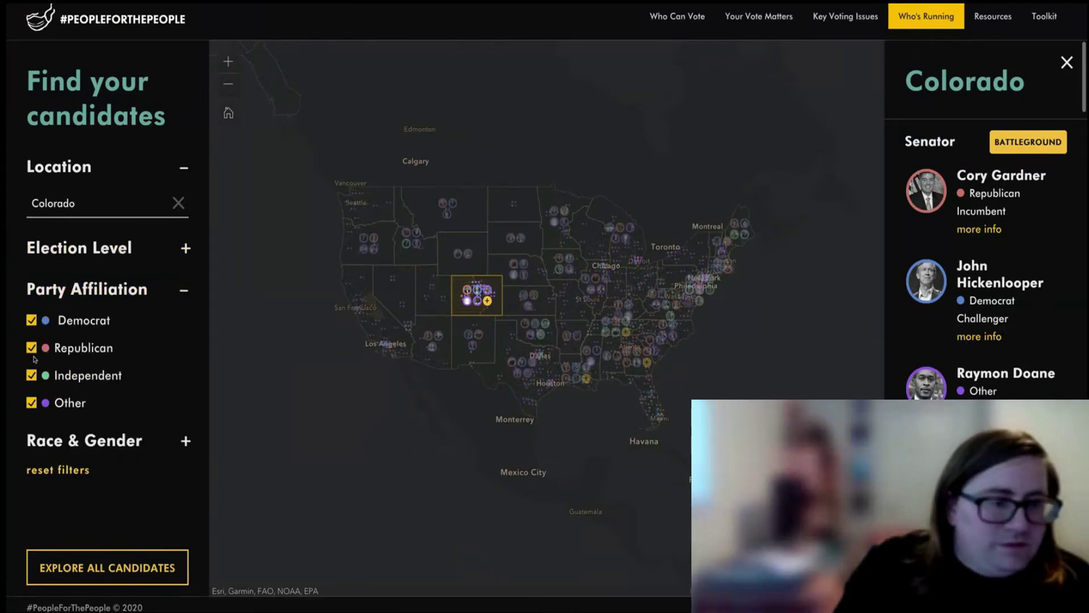
click(31, 375)
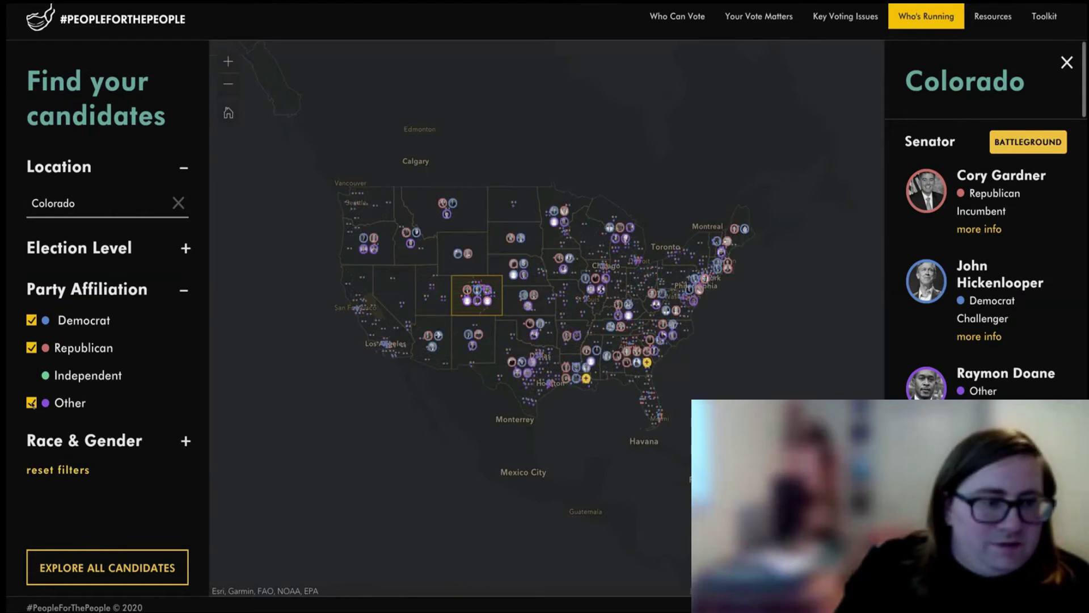
click(31, 403)
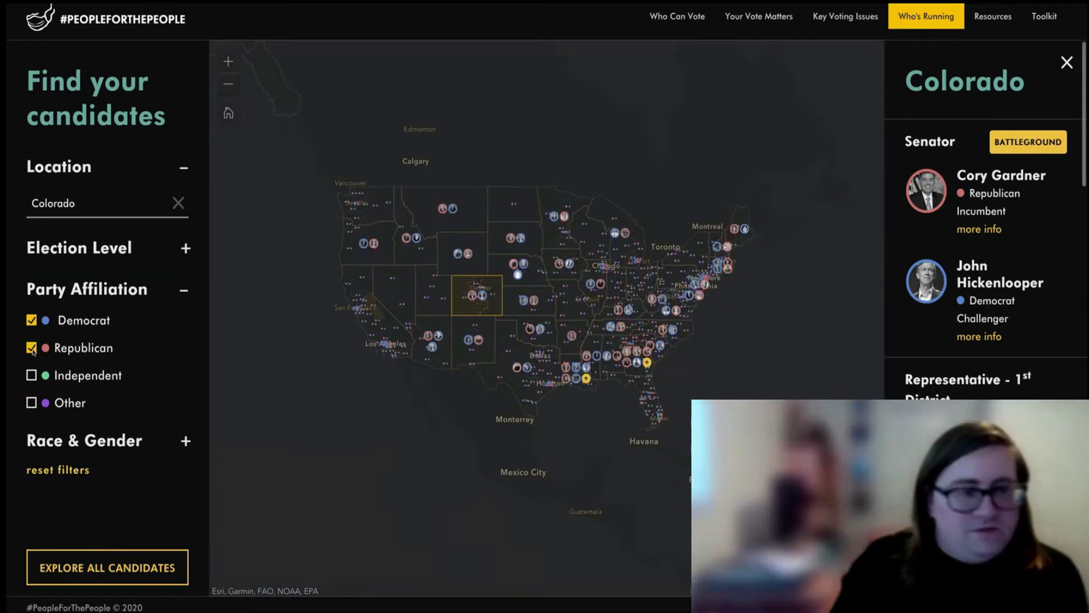
click(31, 347)
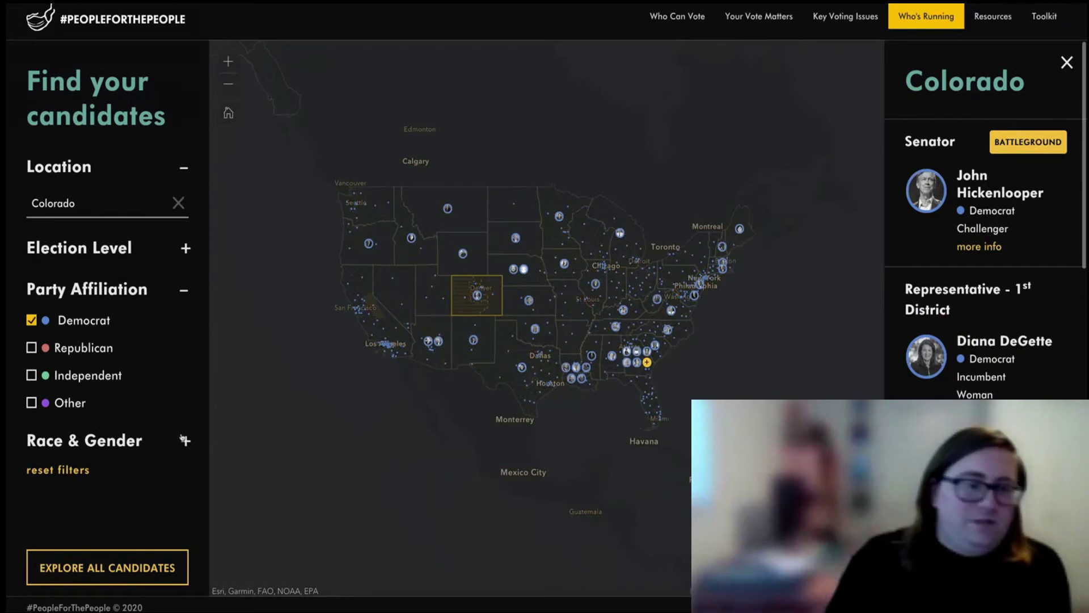
click(33, 448)
click(31, 473)
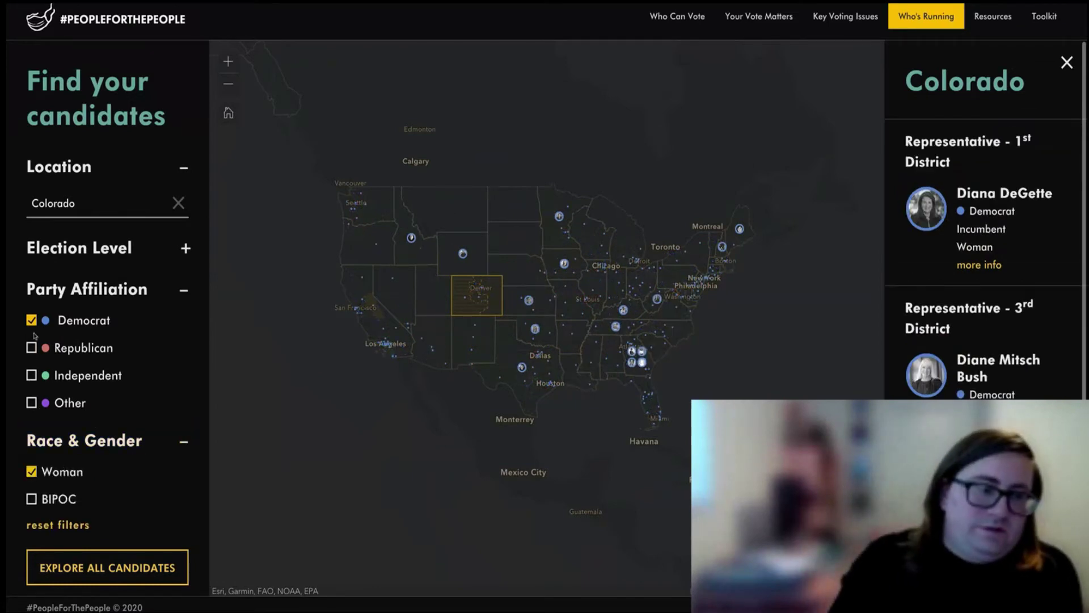
click(32, 322)
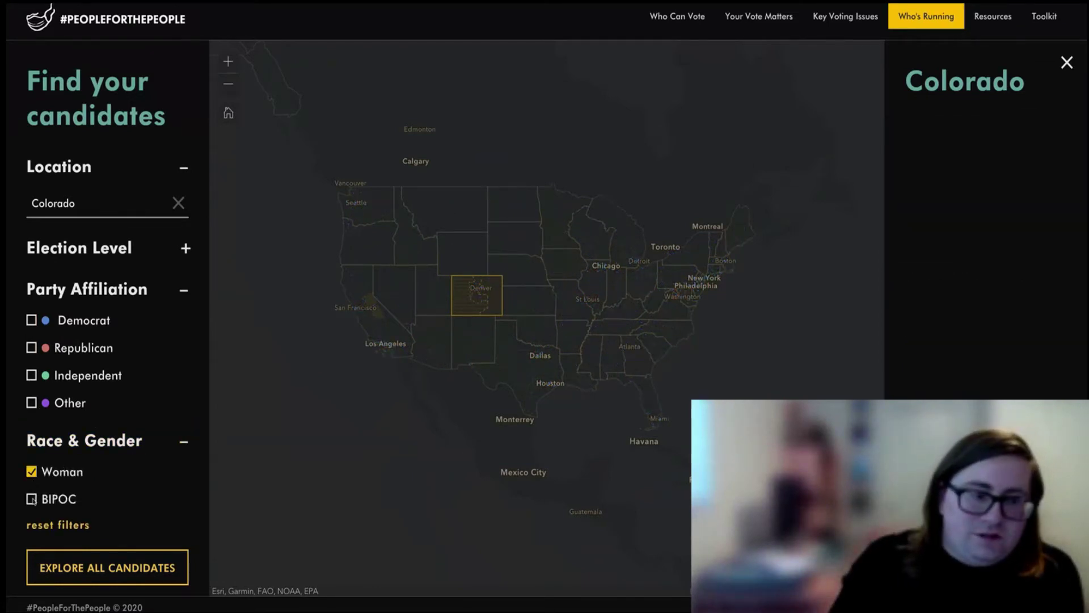
click(32, 499)
Recheck Democratic, Republican and Other parties with Woman on, and clear the Colorado location
click(32, 472)
click(32, 473)
click(33, 321)
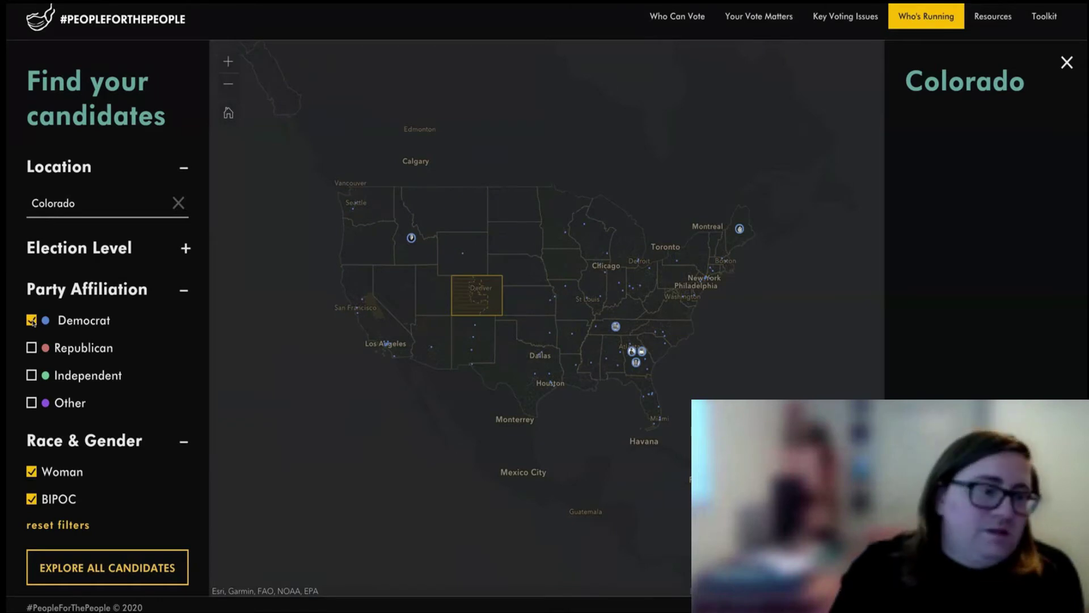
click(32, 348)
click(31, 403)
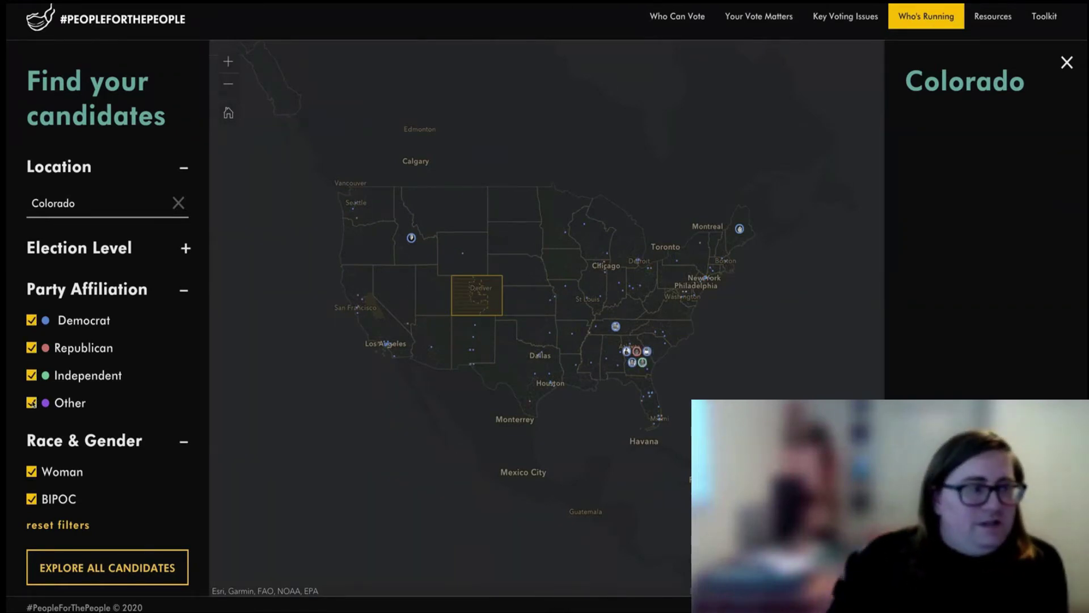
click(178, 203)
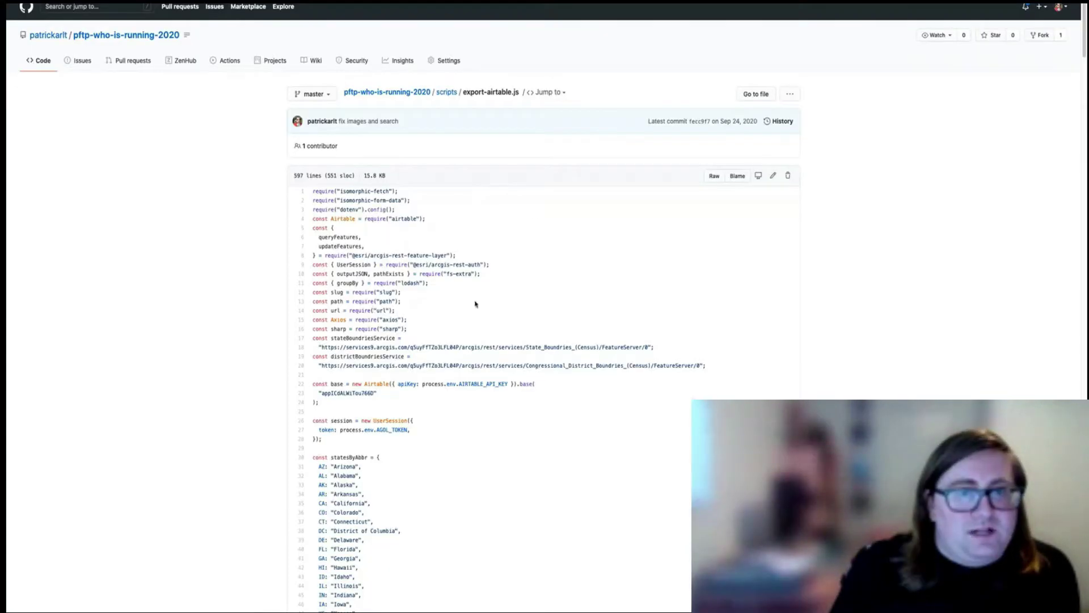
key(super+plus)
key(super+plus)
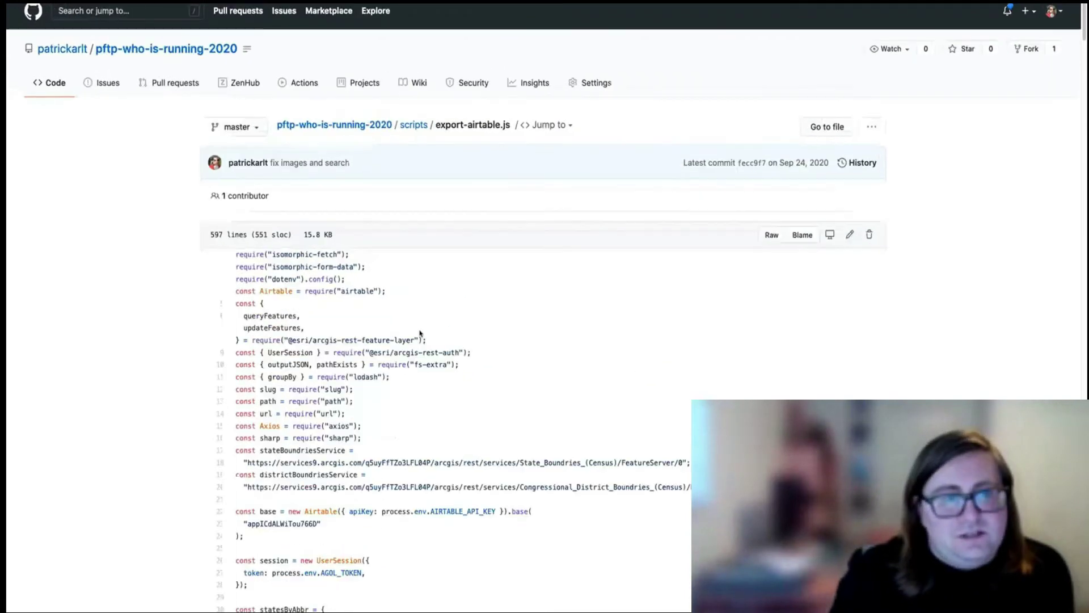
key(super+plus)
key(super+plus)
key(super+plus)
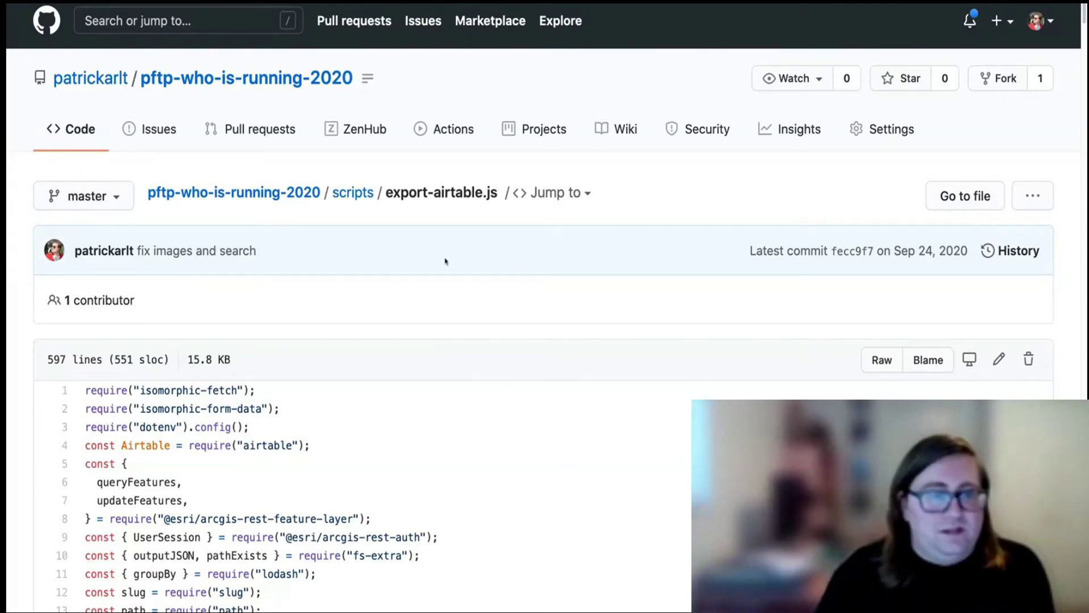
scroll(444, 260, down, 10)
drag(150, 246, 200, 432)
scroll(162, 366, down, 5)
scroll(160, 373, down, 8)
scroll(186, 449, down, 8)
scroll(188, 450, down, 4)
scroll(193, 442, down, 5)
scroll(202, 430, down, 6)
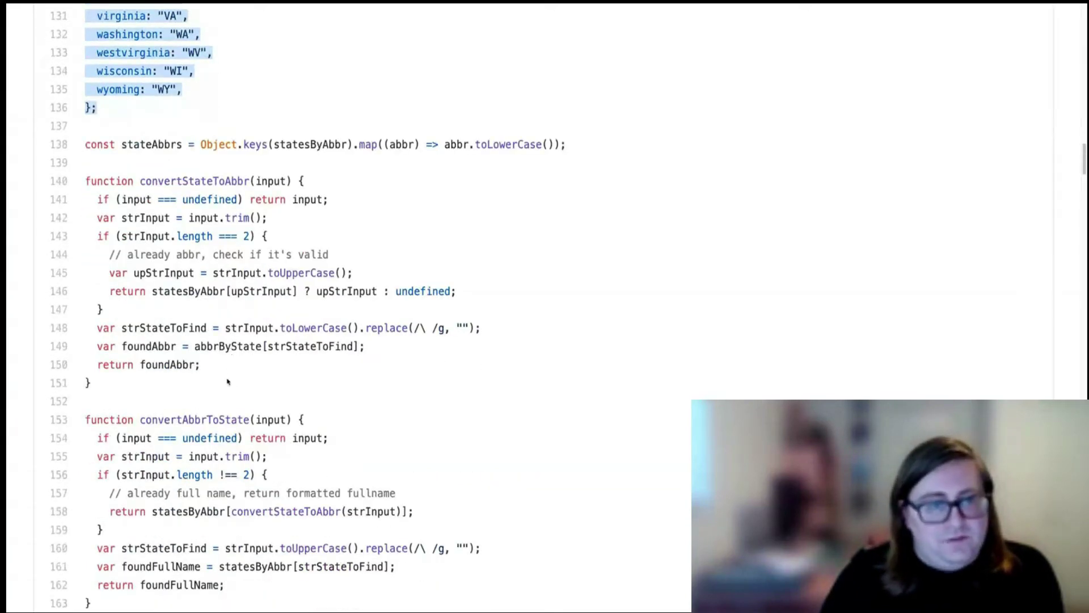
scroll(224, 367, down, 3)
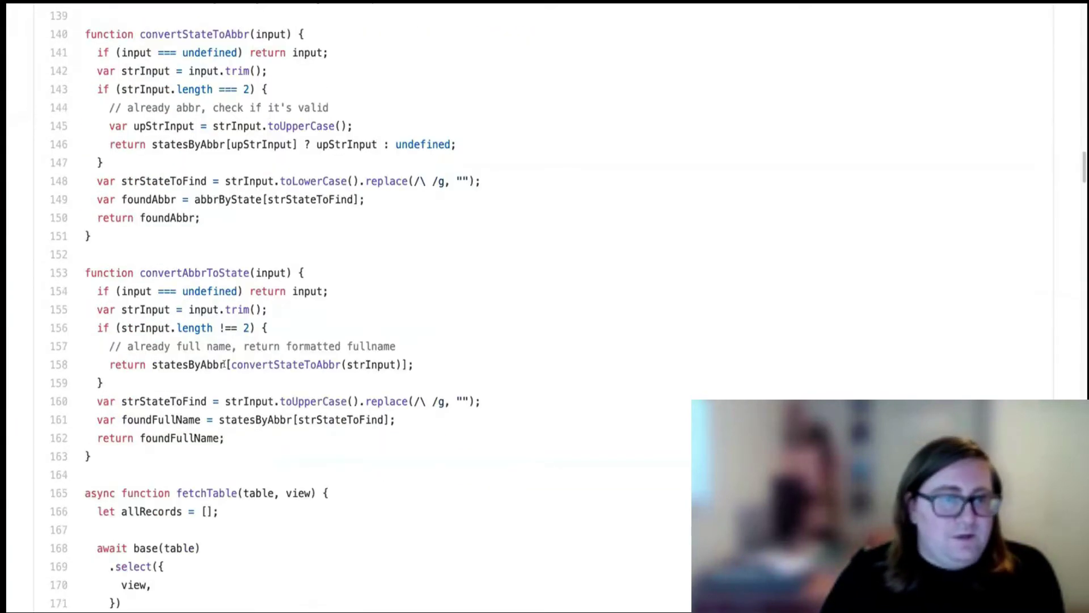
scroll(223, 364, down, 6)
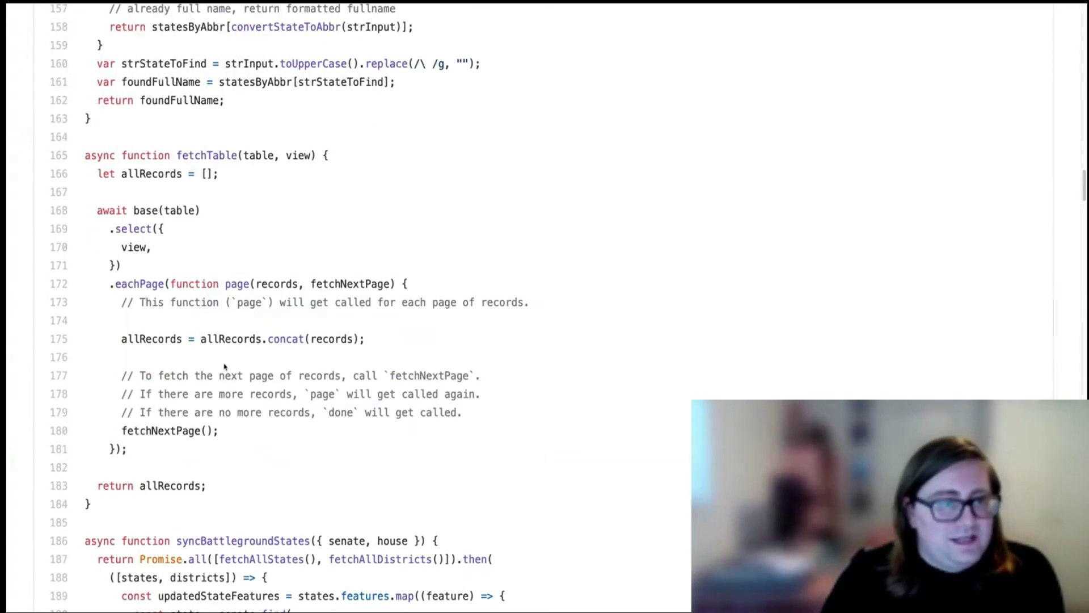
scroll(225, 366, down, 8)
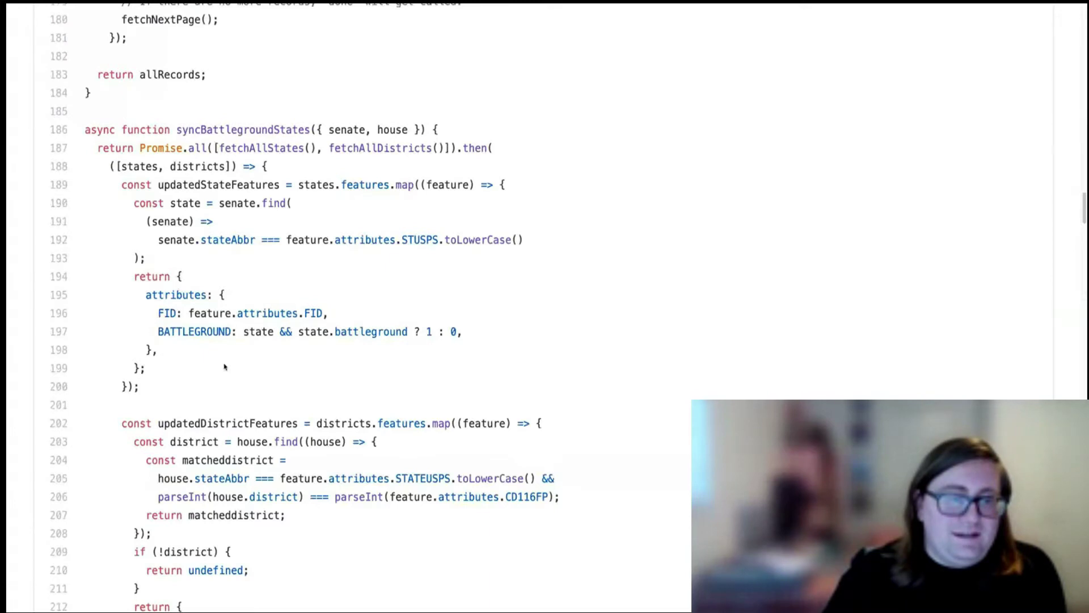
scroll(225, 367, down, 20)
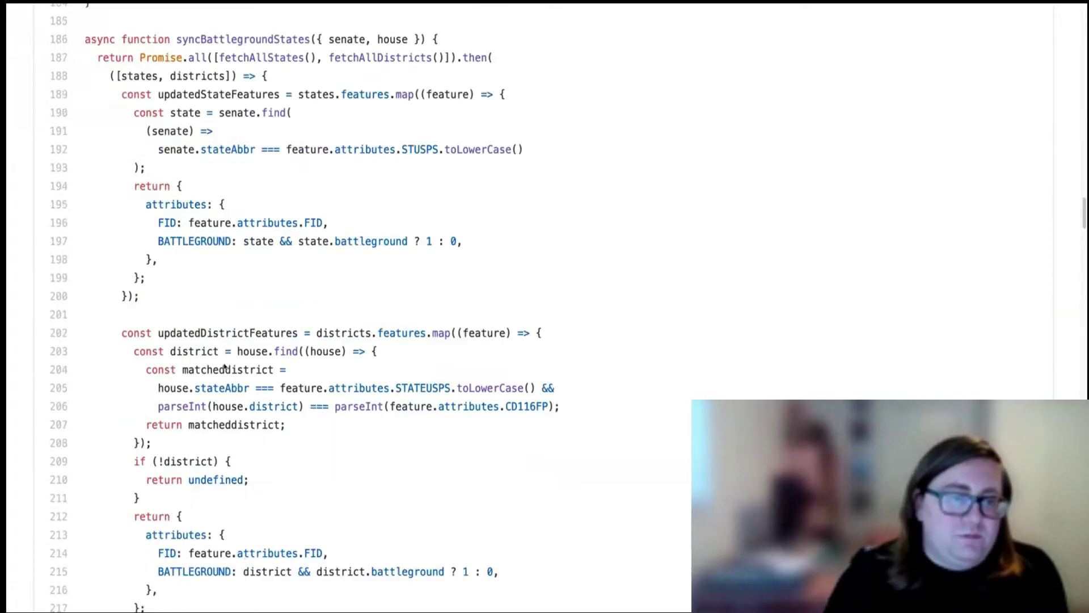
scroll(224, 364, down, 2)
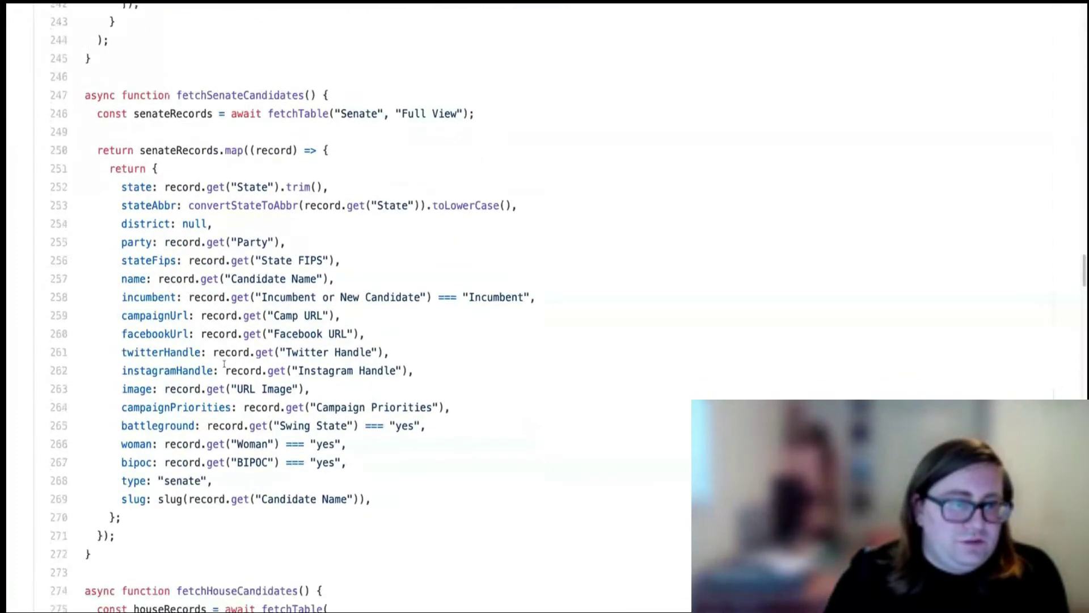
drag(190, 449, 87, 137)
scroll(104, 289, down, 11)
scroll(104, 288, down, 6)
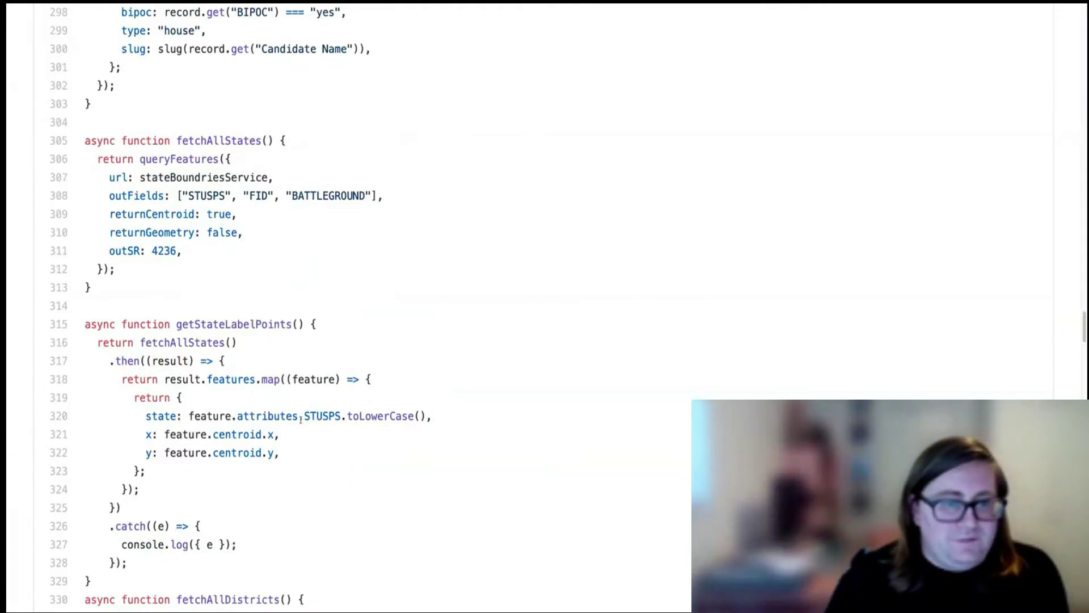
scroll(183, 452, down, 10)
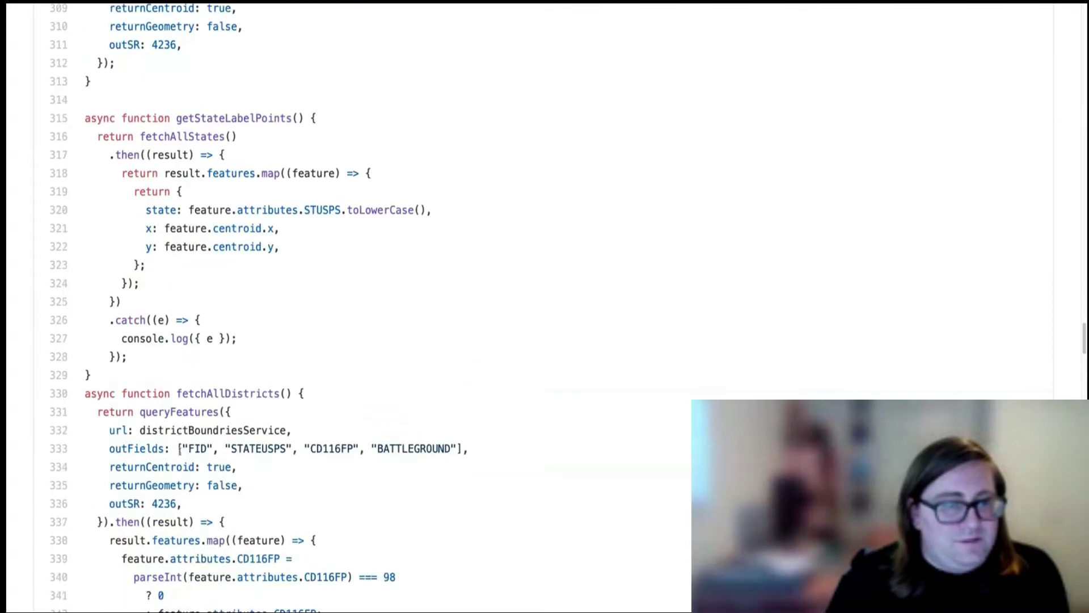
scroll(180, 454, down, 12)
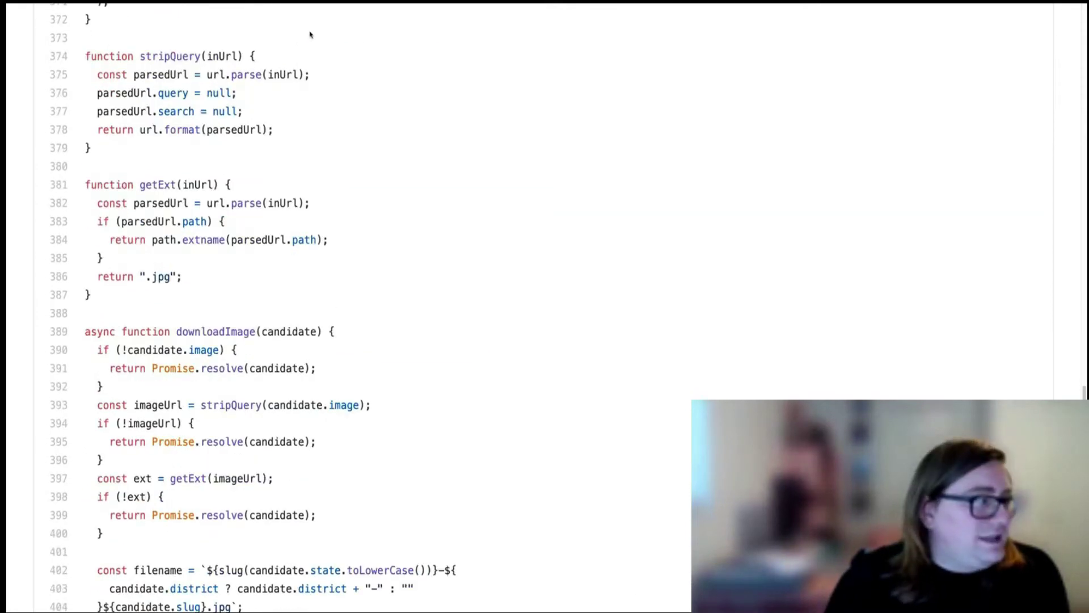
key(ctrl+Tab)
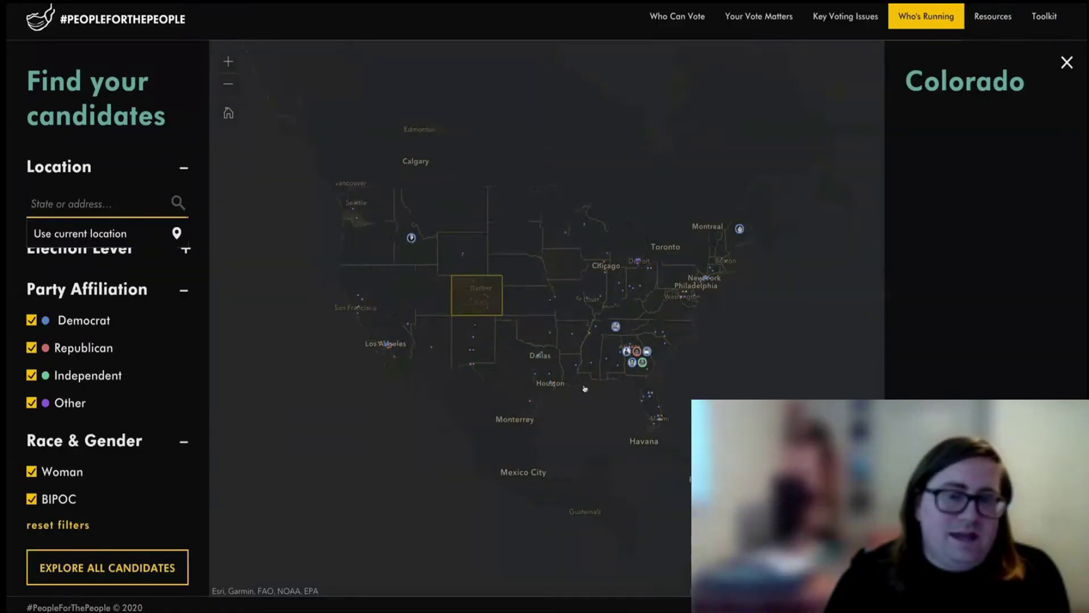
Select the southeastern marker cluster to load its candidates
click(642, 372)
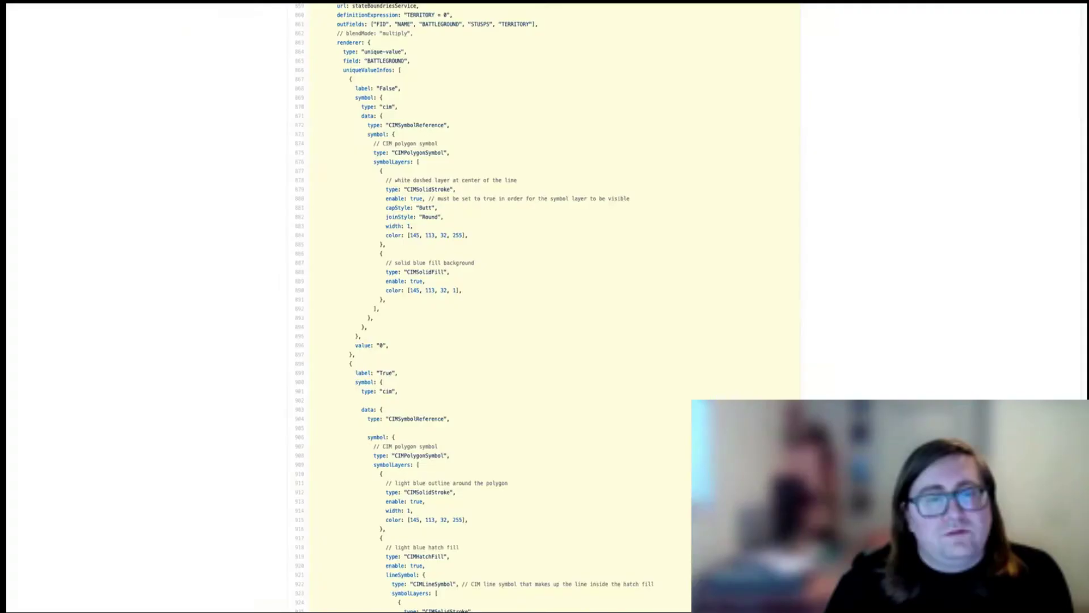
scroll(418, 152, down, 1)
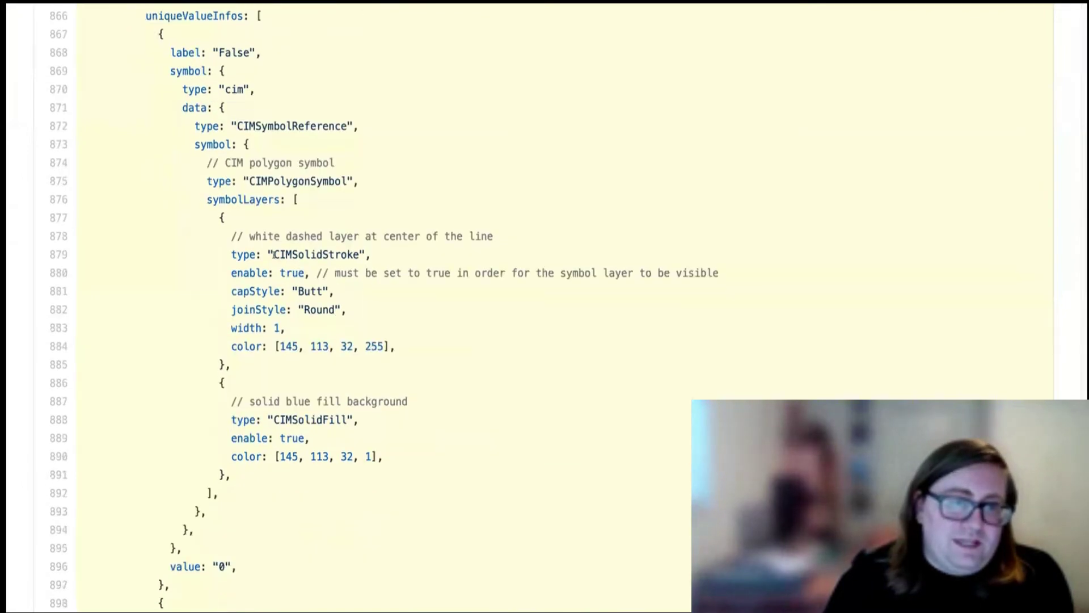
drag(270, 255, 323, 424)
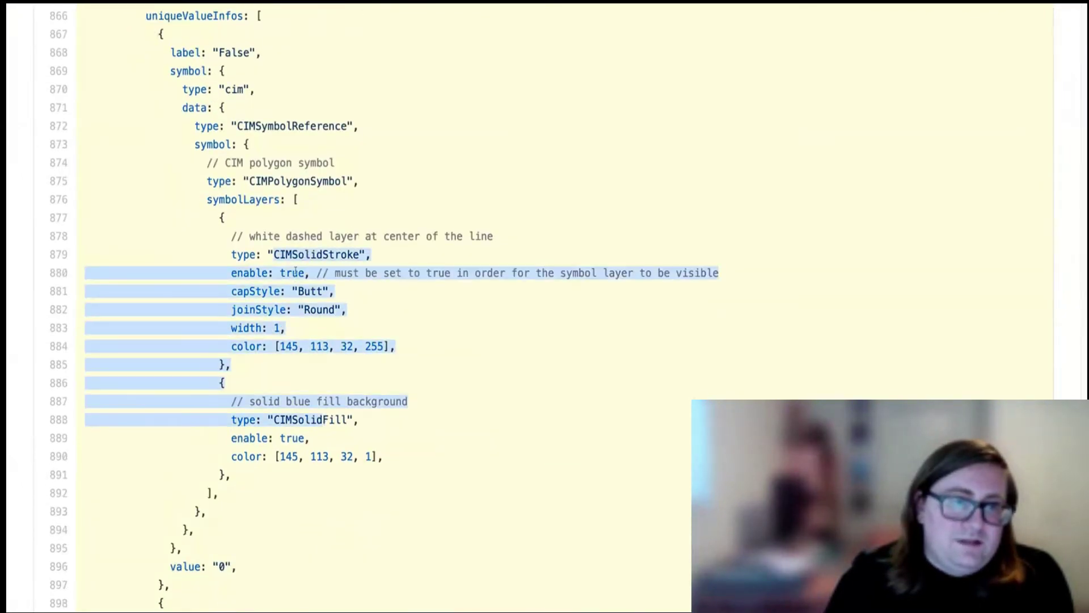
click(291, 241)
double_click(246, 202)
scroll(250, 216, down, 8)
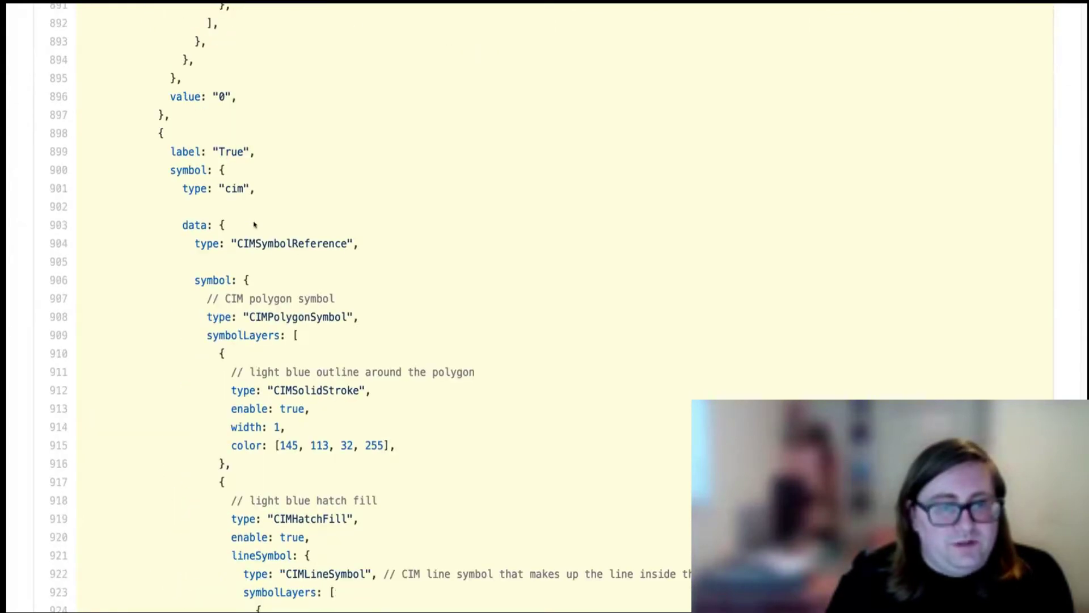
scroll(254, 224, down, 5)
drag(268, 225, 357, 225)
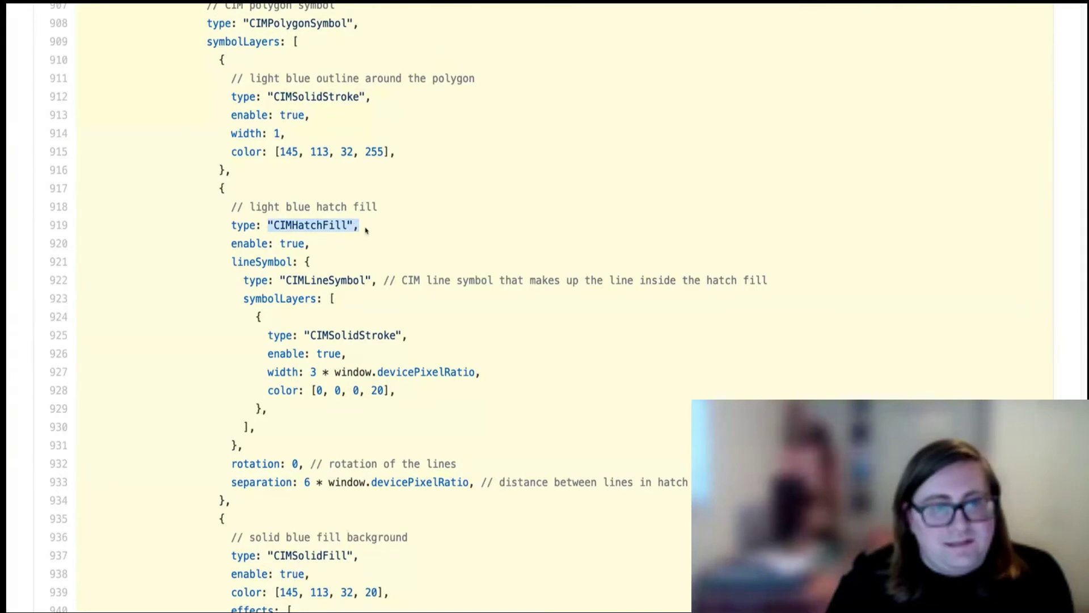
click(287, 221)
drag(271, 225, 347, 226)
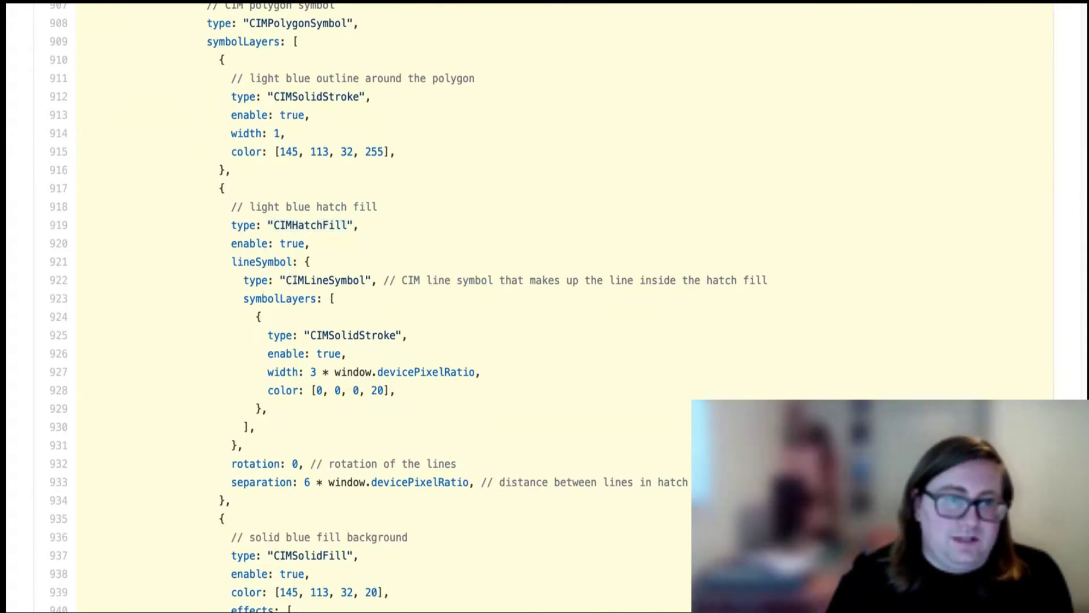
drag(291, 278, 304, 468)
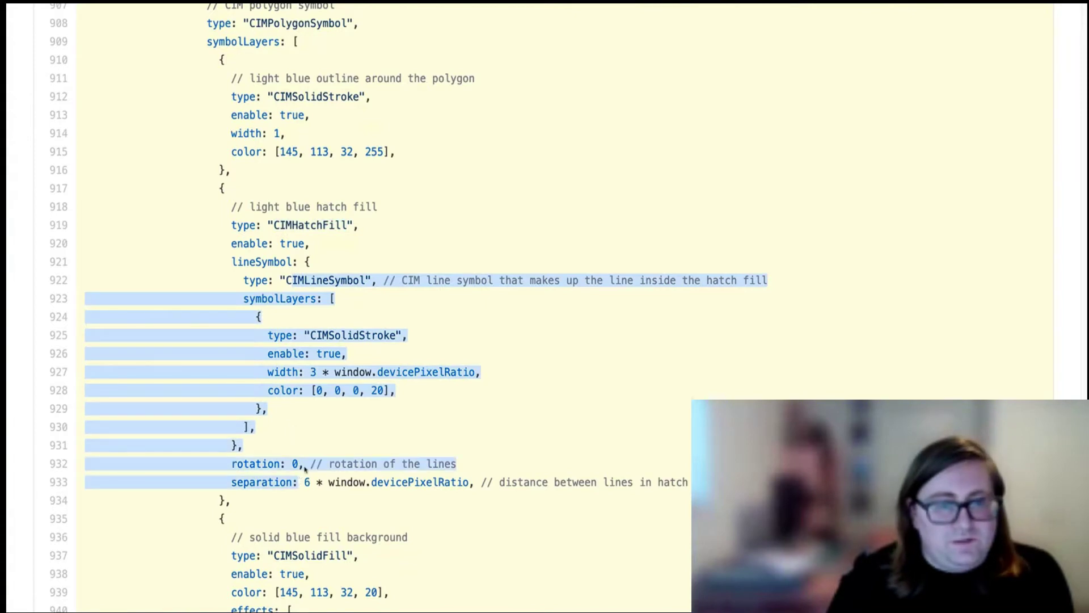
click(312, 436)
scroll(312, 436, down, 5)
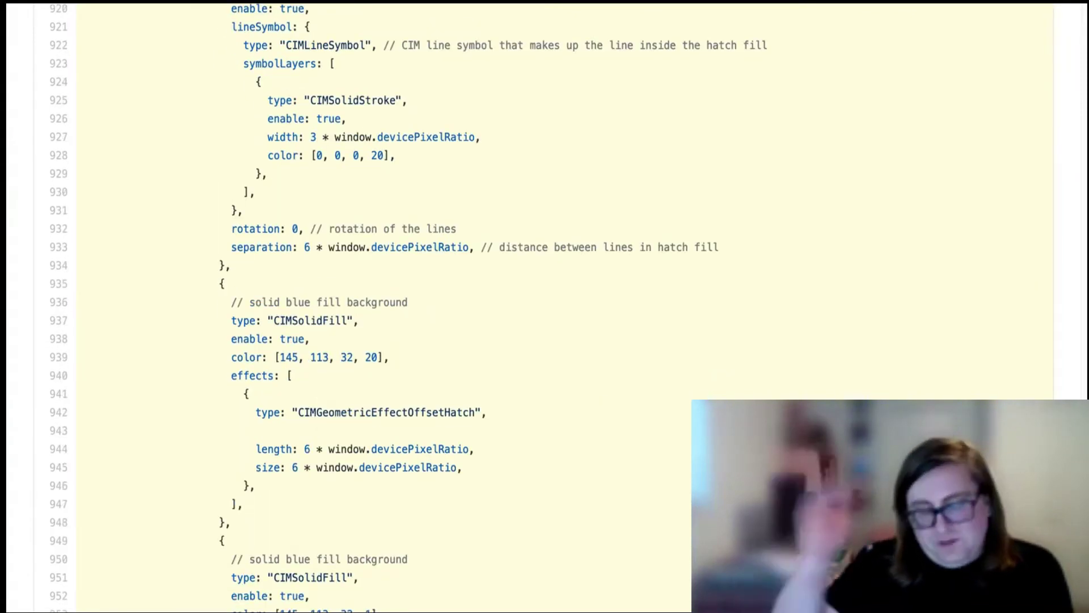
scroll(276, 286, up, 20)
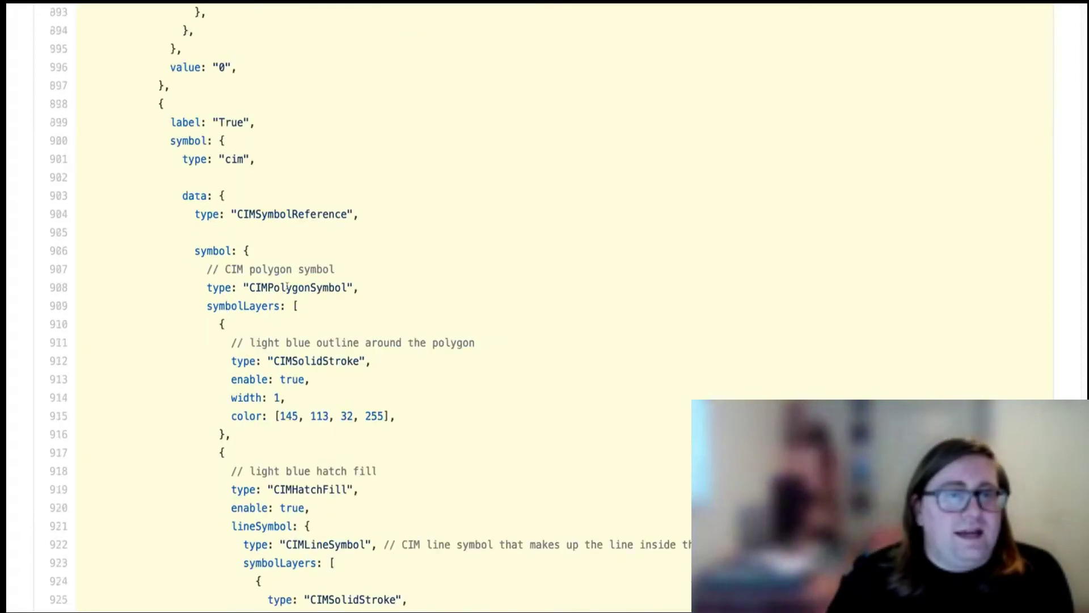
scroll(276, 286, up, 8)
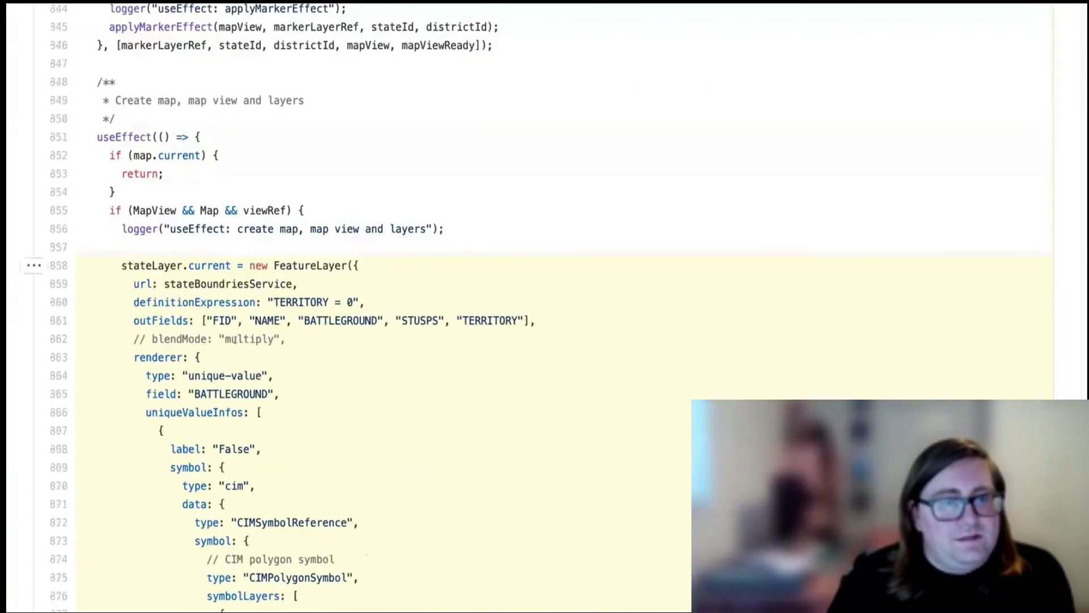
drag(304, 321, 377, 320)
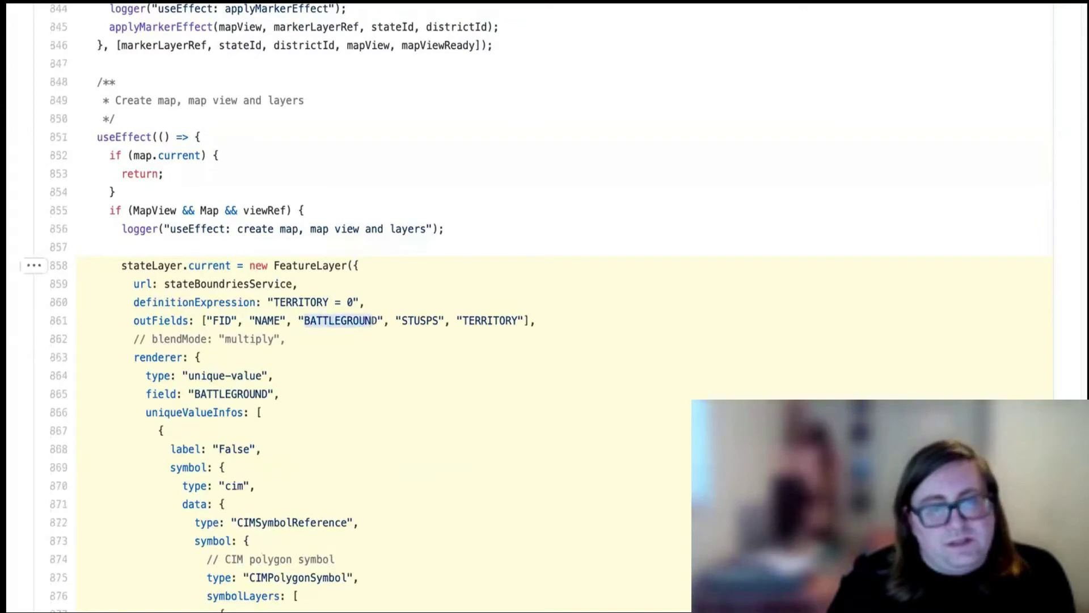
drag(191, 394, 273, 394)
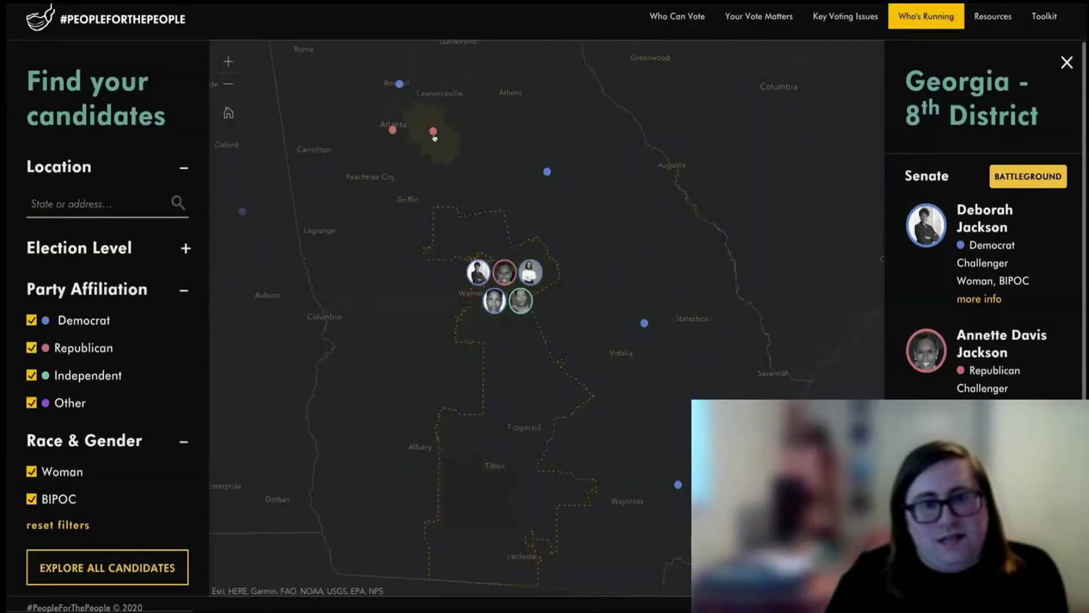
Bring up the Georgia 8th District candidates' cards on the map
mouse_move(433, 136)
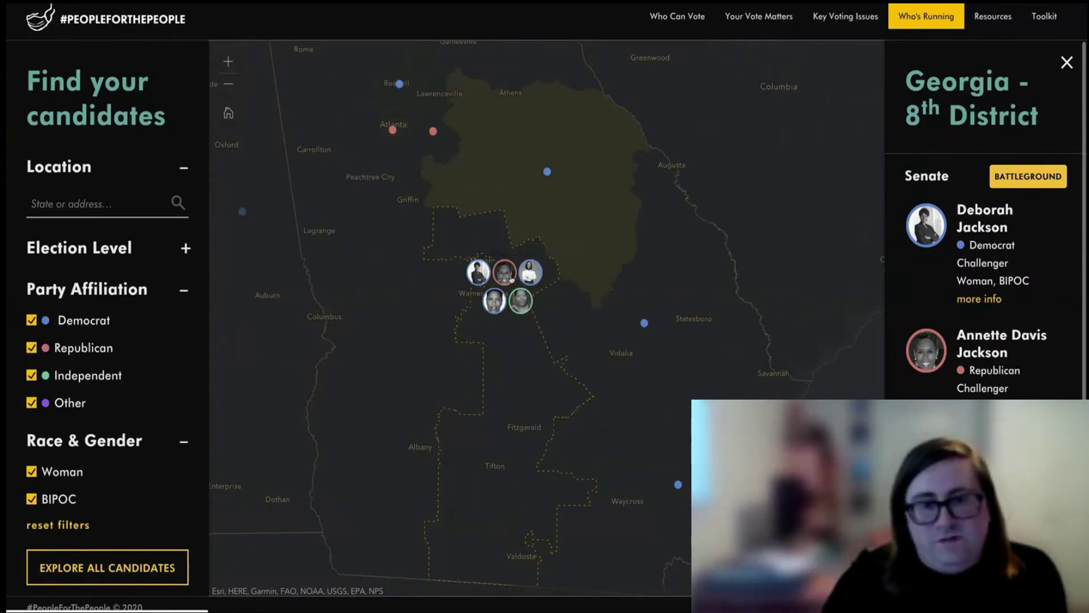
mouse_move(478, 273)
mouse_move(491, 303)
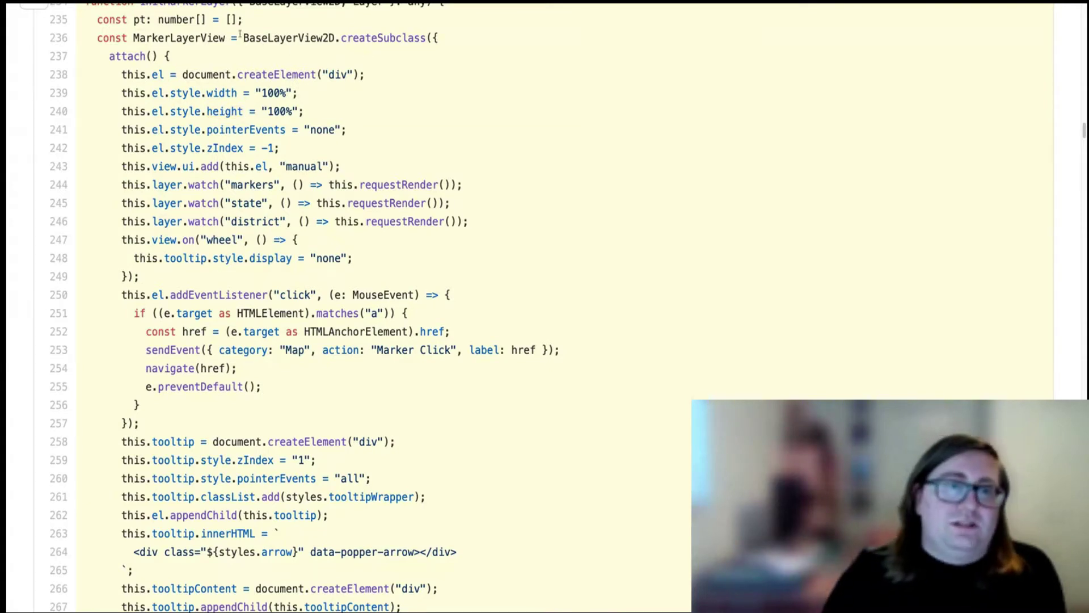
drag(242, 38, 438, 37)
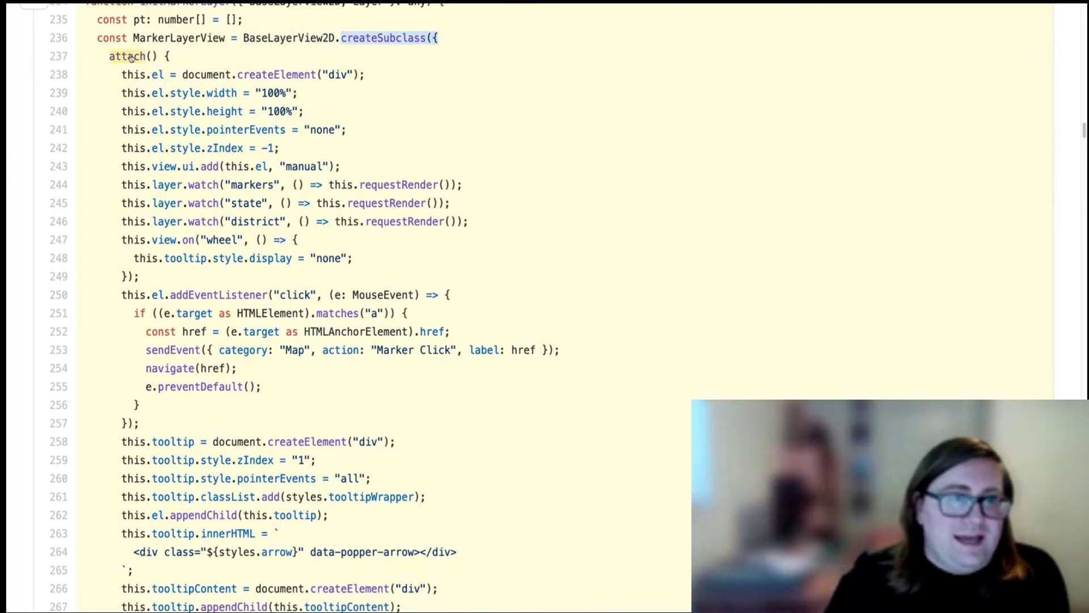
drag(127, 56, 195, 313)
click(214, 277)
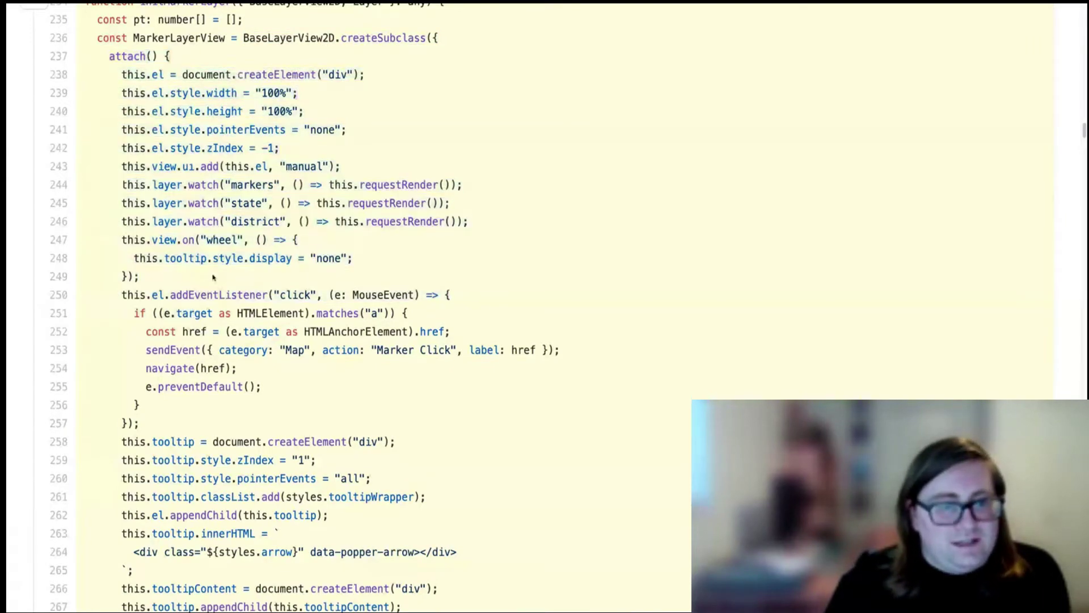
scroll(213, 277, down, 5)
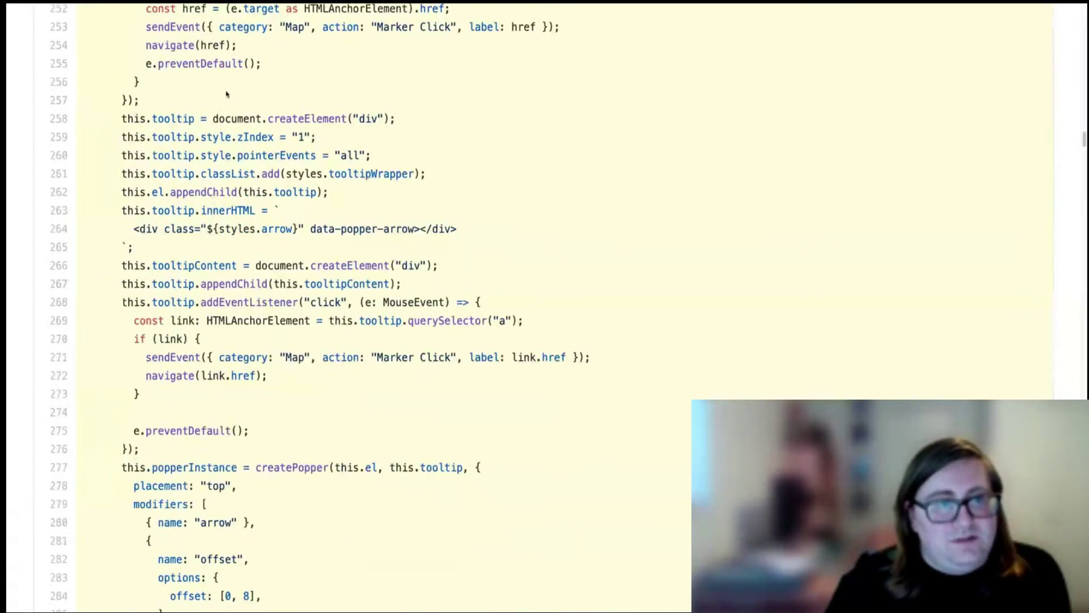
scroll(227, 106, up, 2)
drag(221, 104, 215, 226)
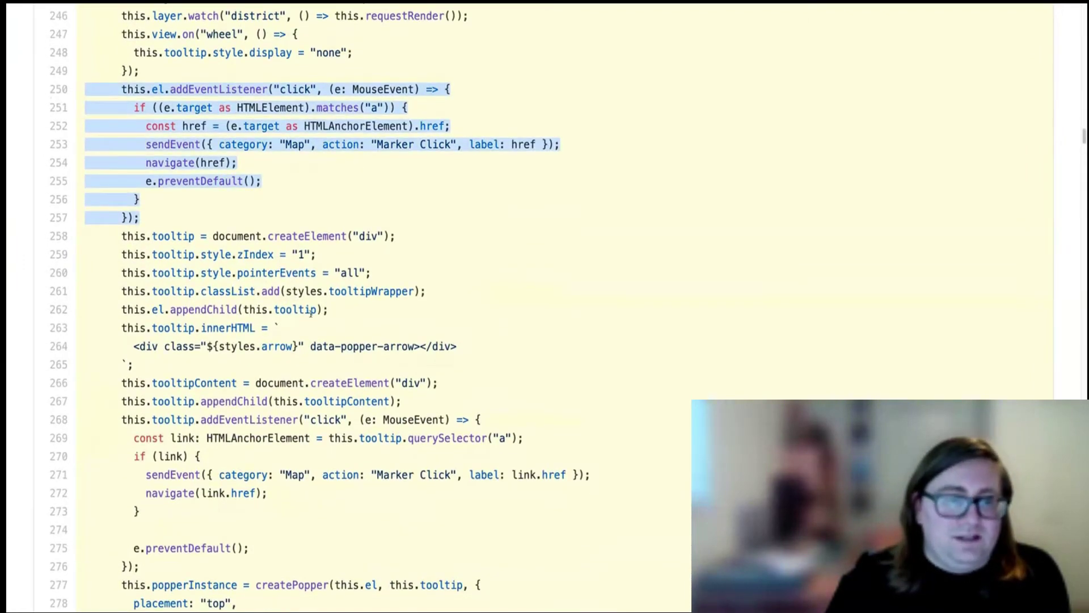
scroll(311, 312, down, 10)
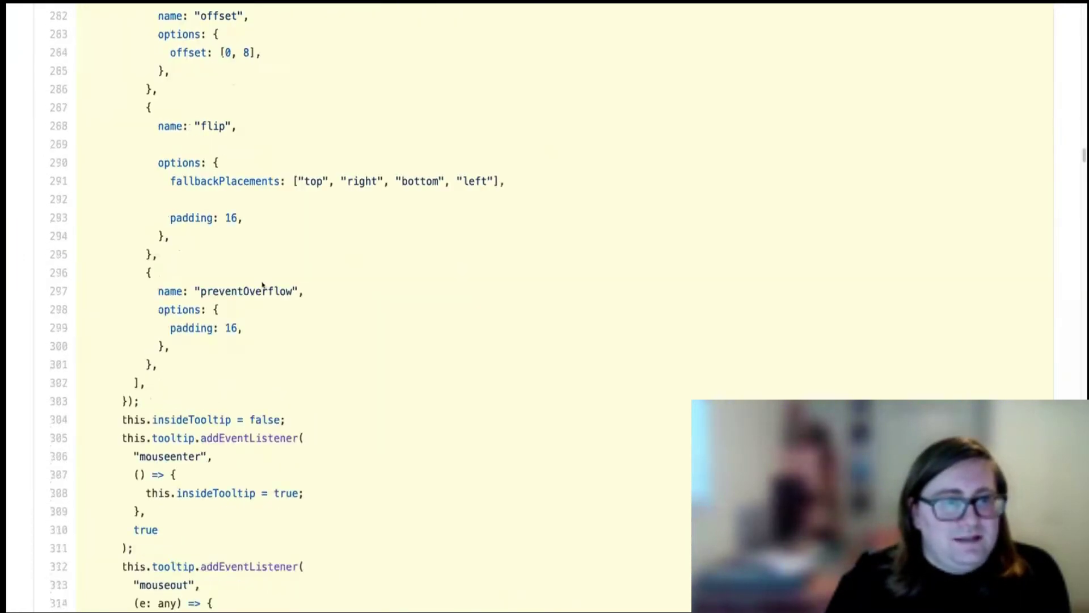
scroll(263, 286, down, 11)
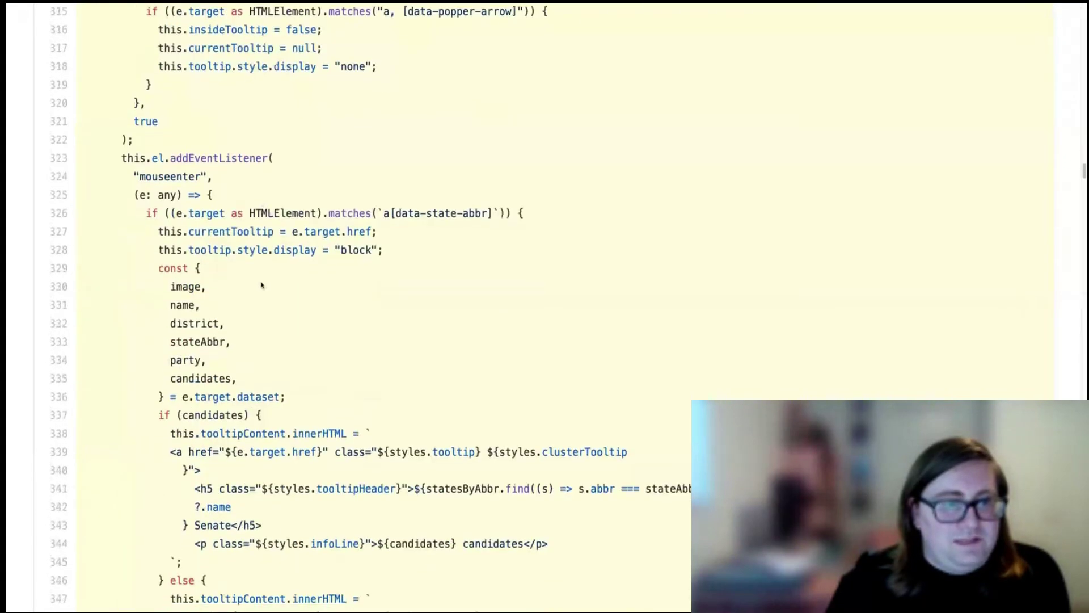
scroll(263, 285, down, 11)
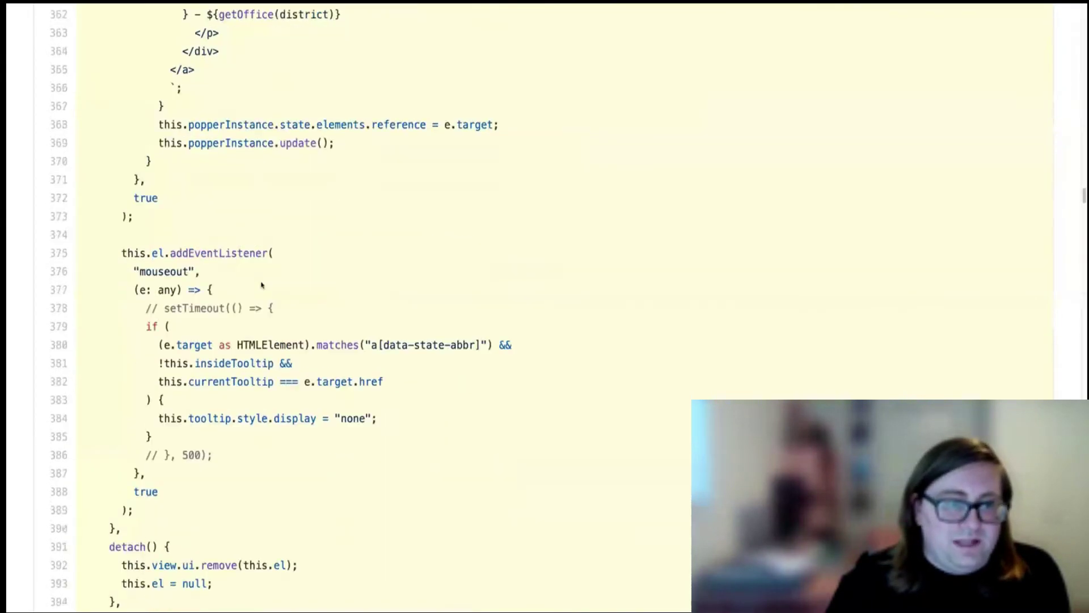
scroll(262, 284, down, 1)
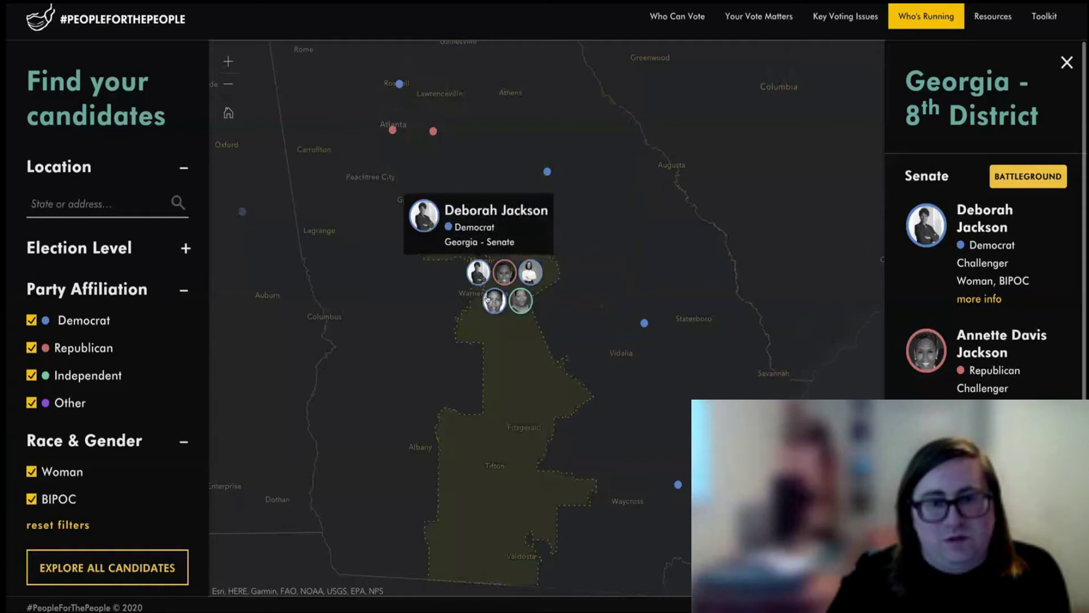
Uncheck the Woman and BIPOC filters so all candidates appear
mouse_move(517, 303)
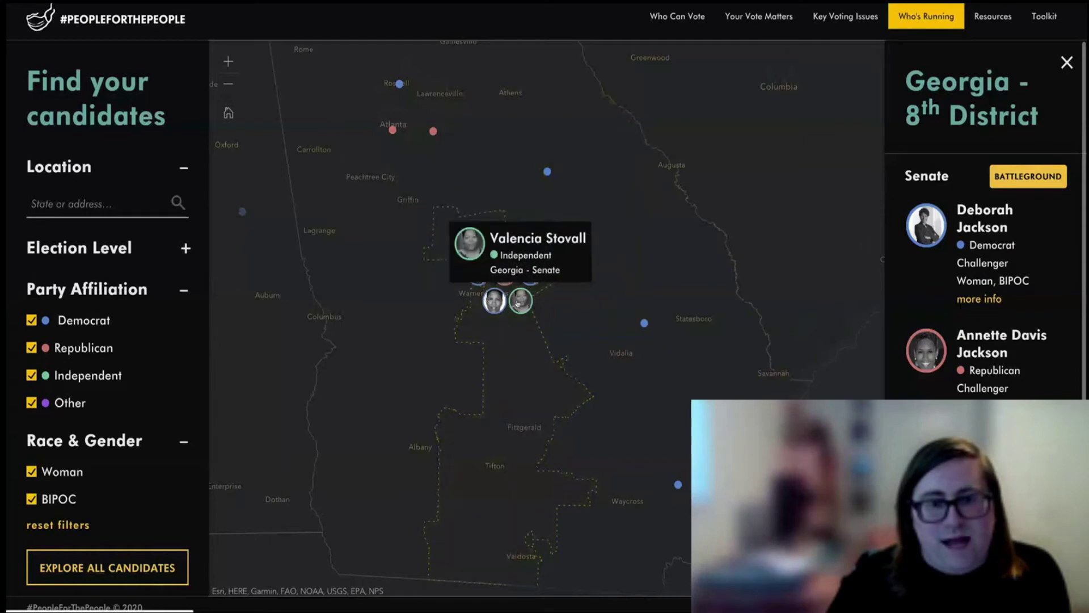
click(31, 477)
click(32, 500)
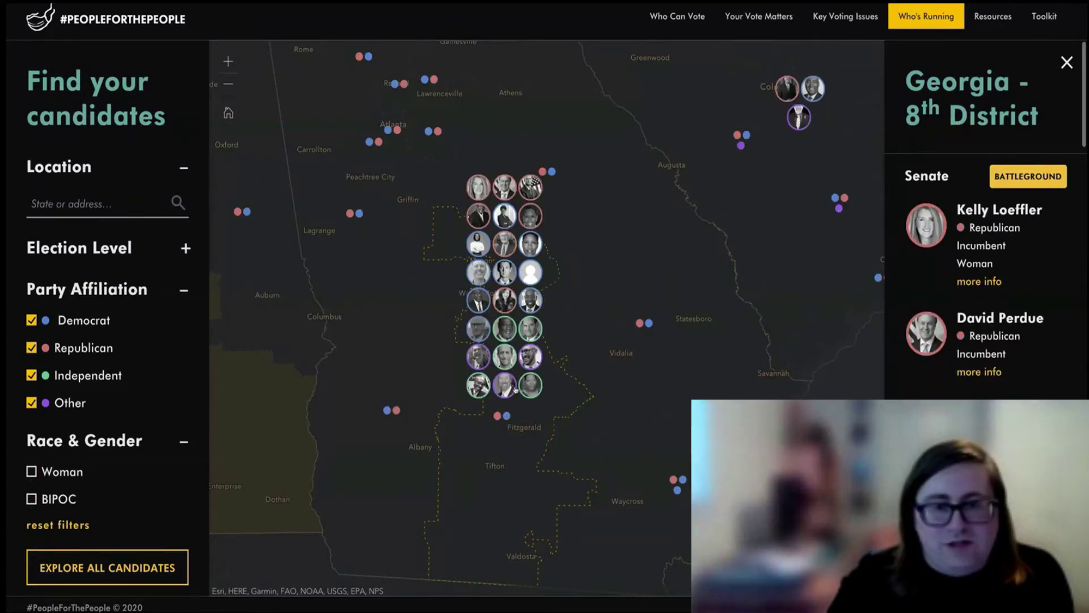
Zoom the map out three levels from Georgia to the eastern US
mouse_move(482, 187)
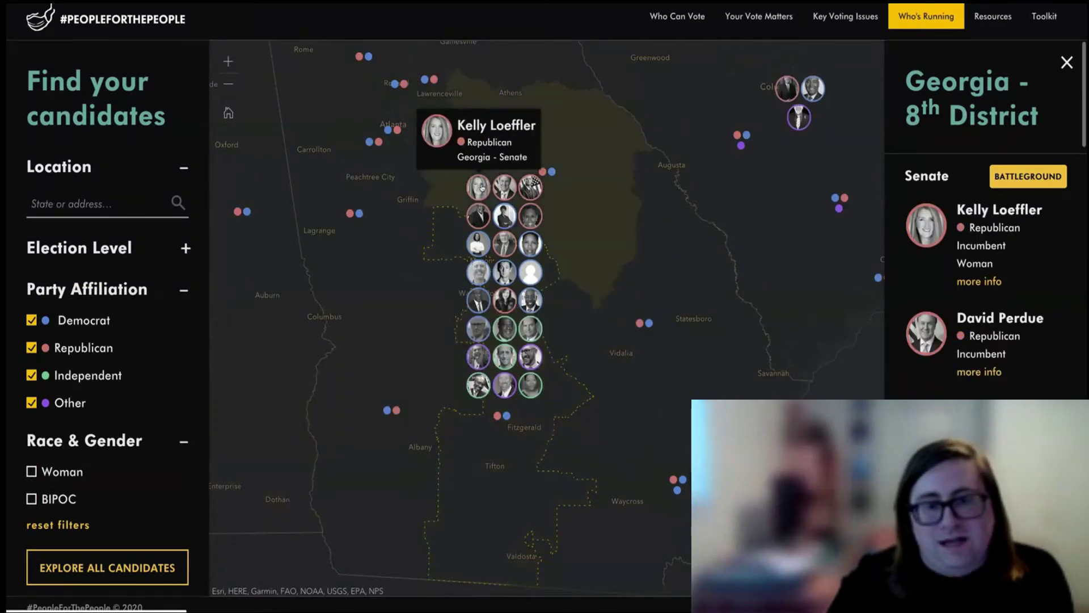
mouse_move(479, 392)
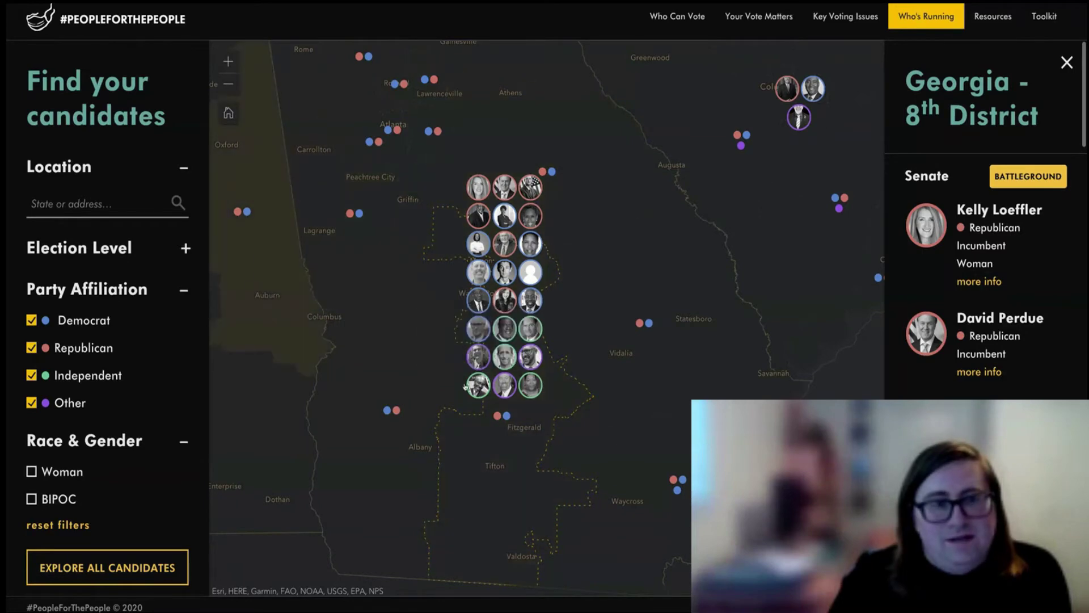
click(228, 84)
click(229, 84)
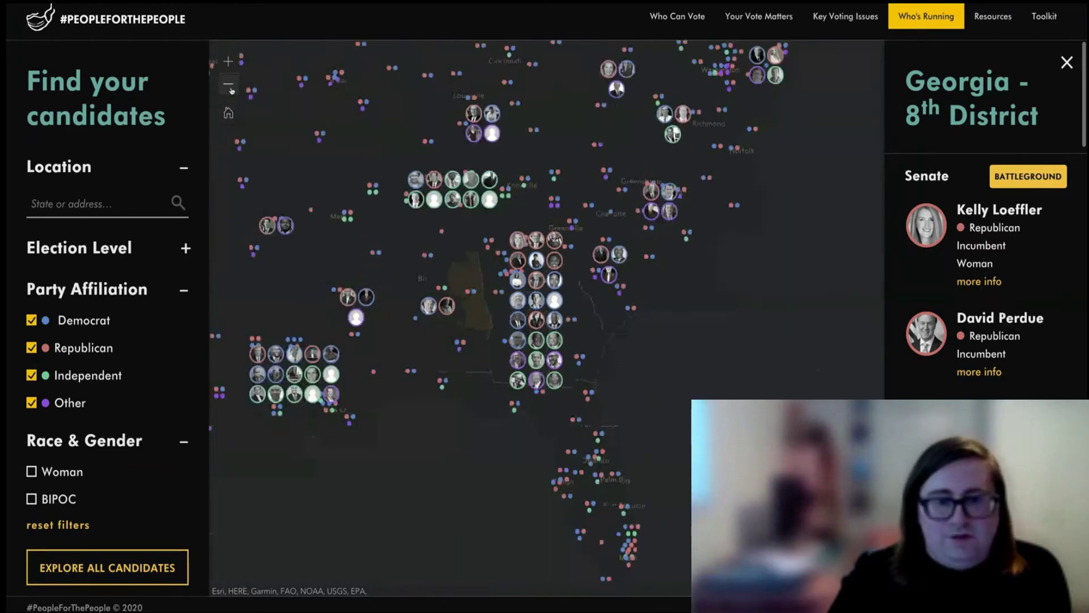
click(228, 84)
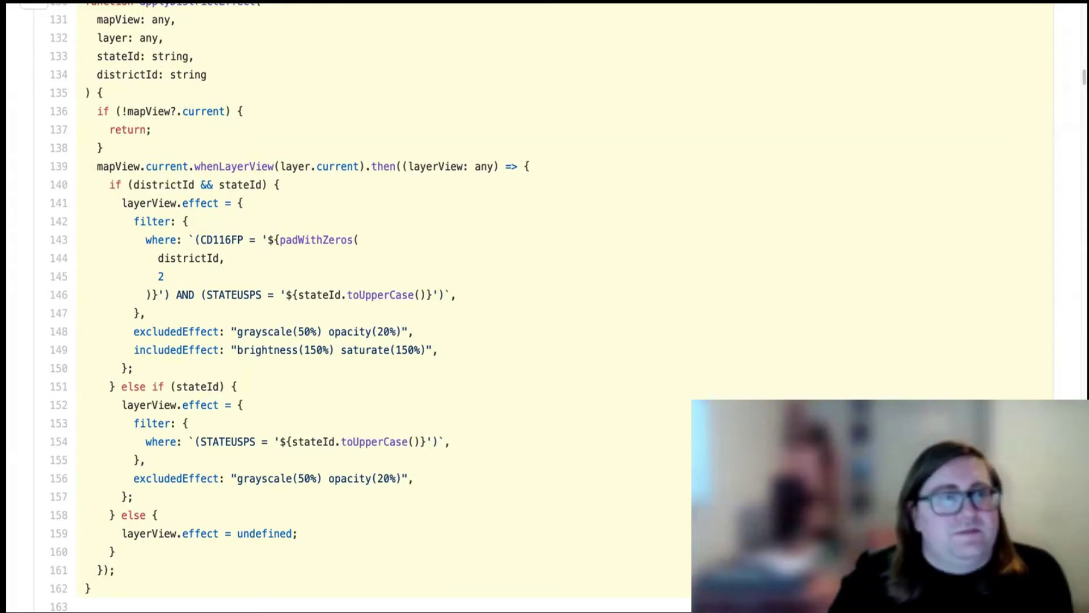
Switch from GitHub back to the candidate map tab with Alt+Tab
key(alt+Tab)
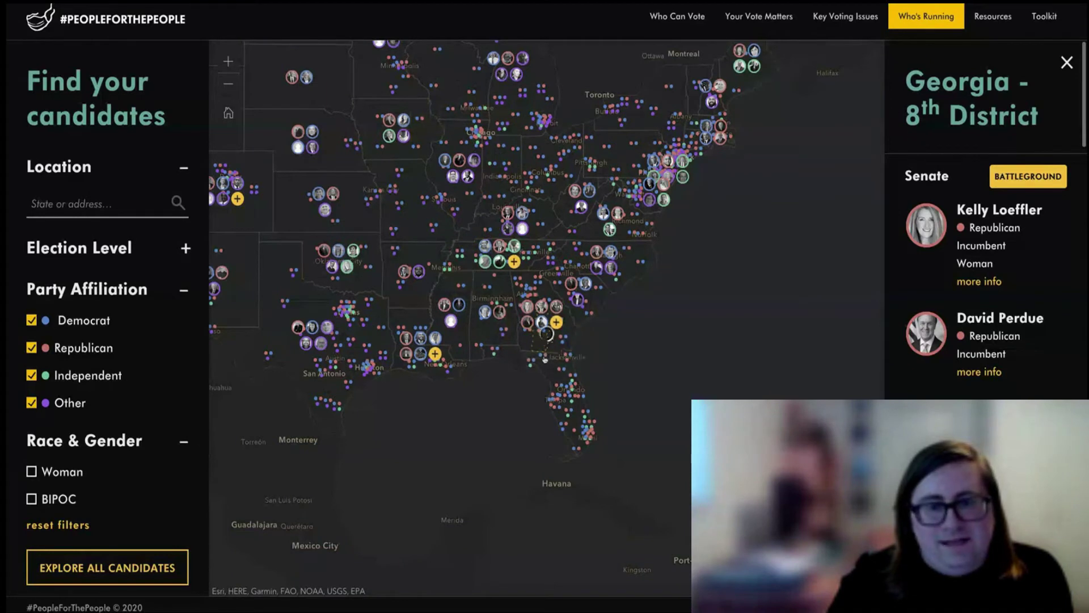
Search the location 'geo' and select Georgia
click(60, 205)
text(geo)
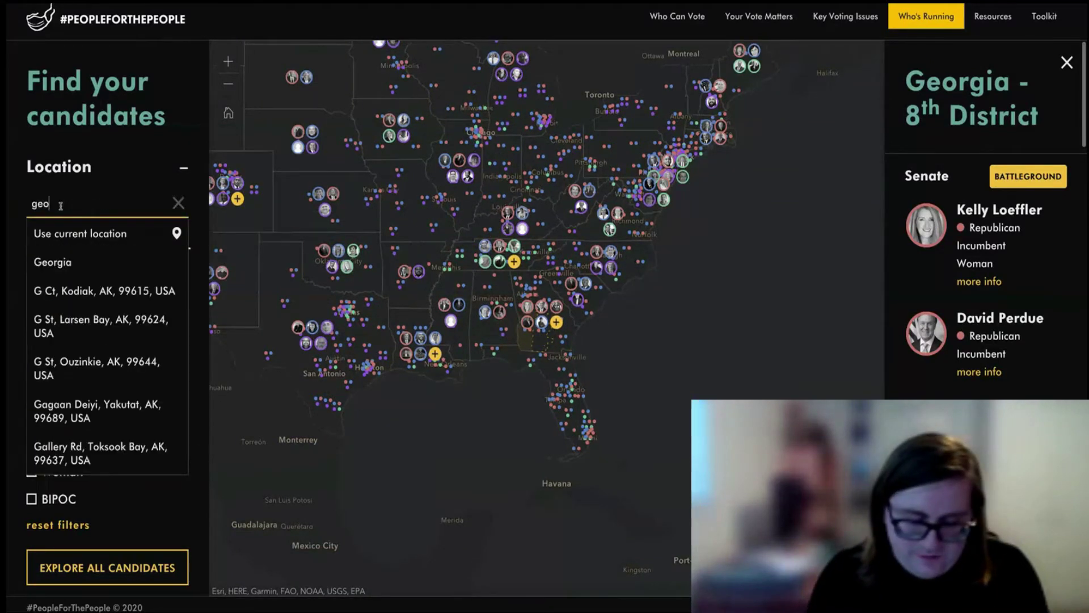
click(63, 261)
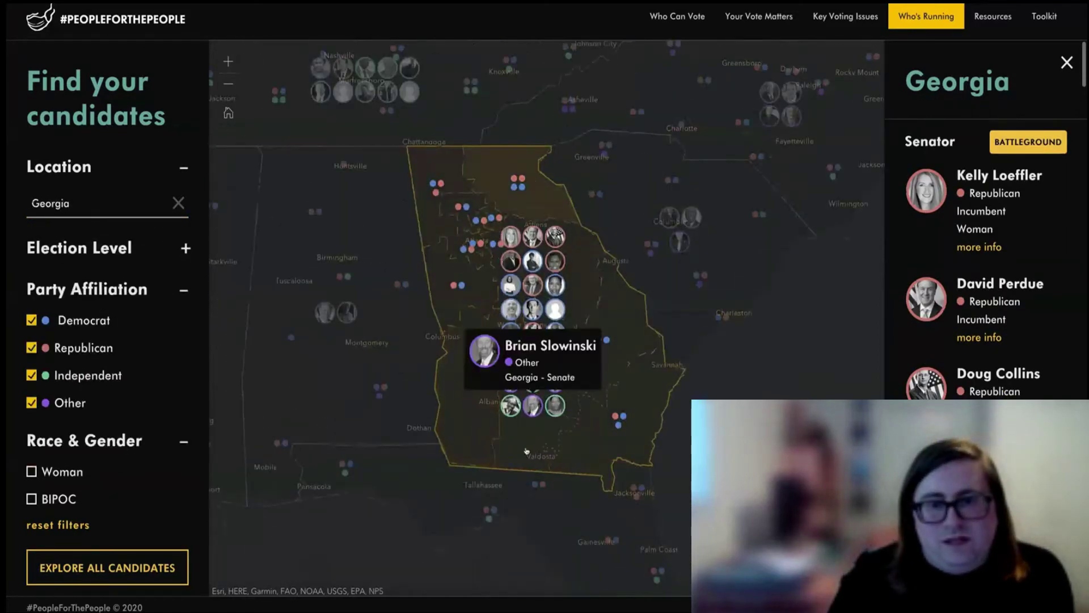
mouse_move(599, 151)
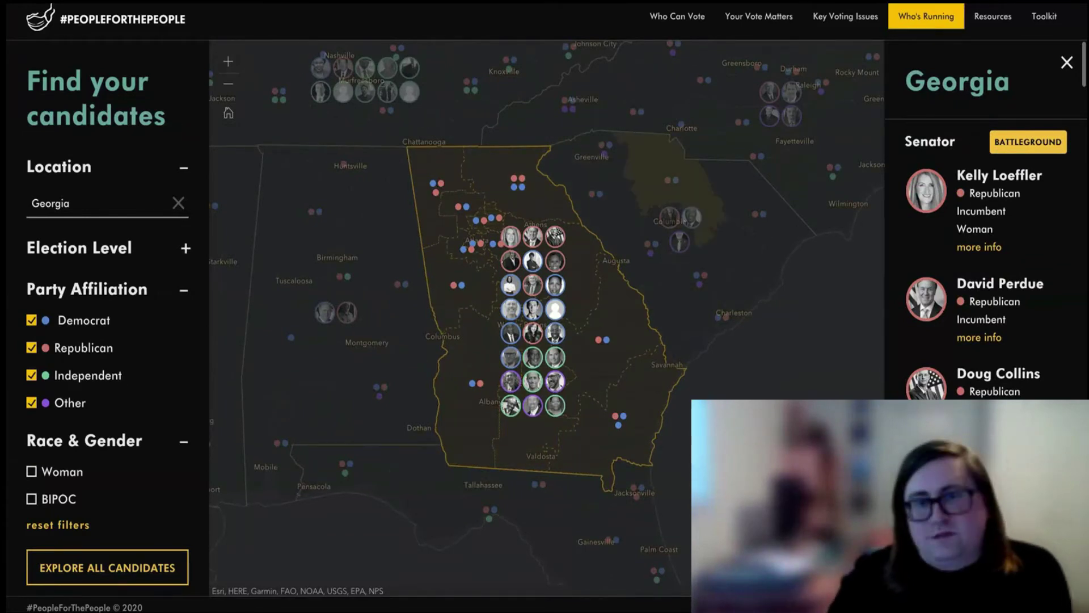
Highlight applyDistrictEffect's stateId/districtId parameters, district filter clause and excludedEffect greyscale setting
key(alt+Tab)
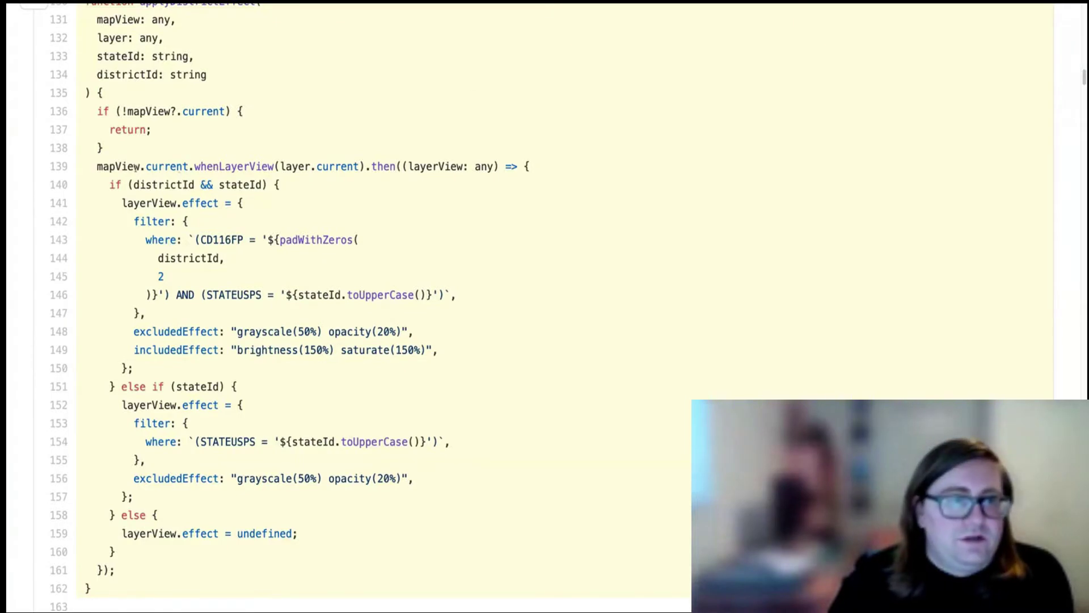
drag(95, 57, 133, 74)
scroll(143, 170, down, 1)
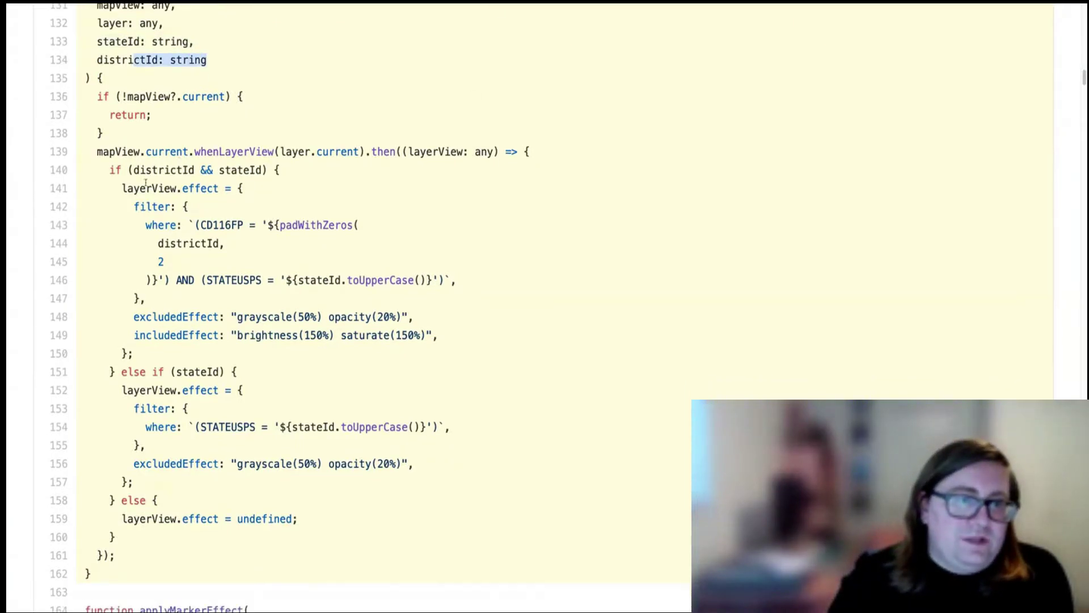
drag(135, 205, 215, 294)
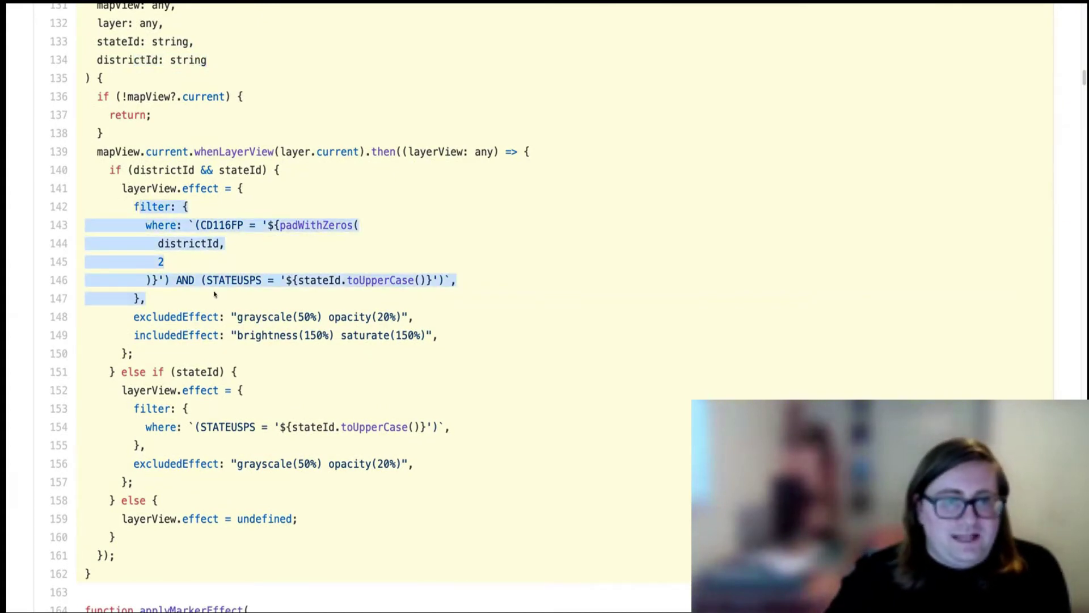
click(157, 317)
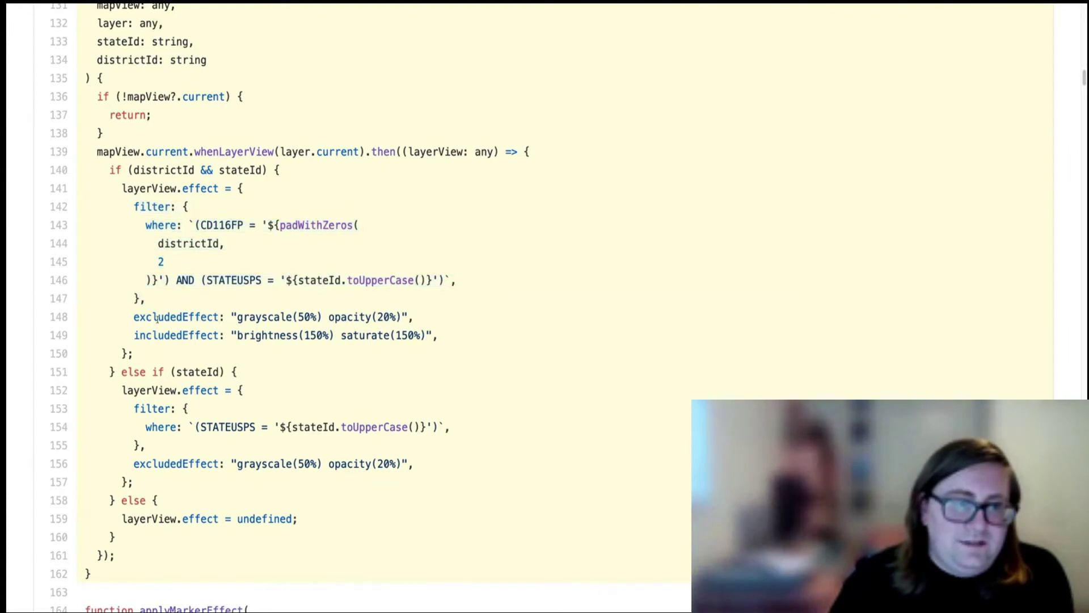
drag(148, 318, 418, 321)
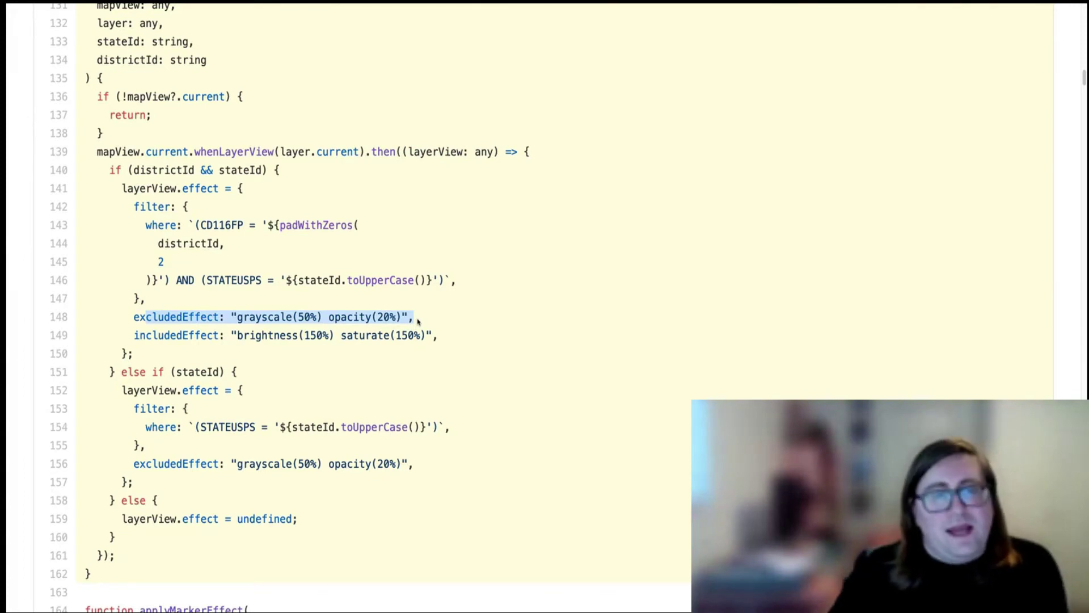
drag(431, 329, 127, 334)
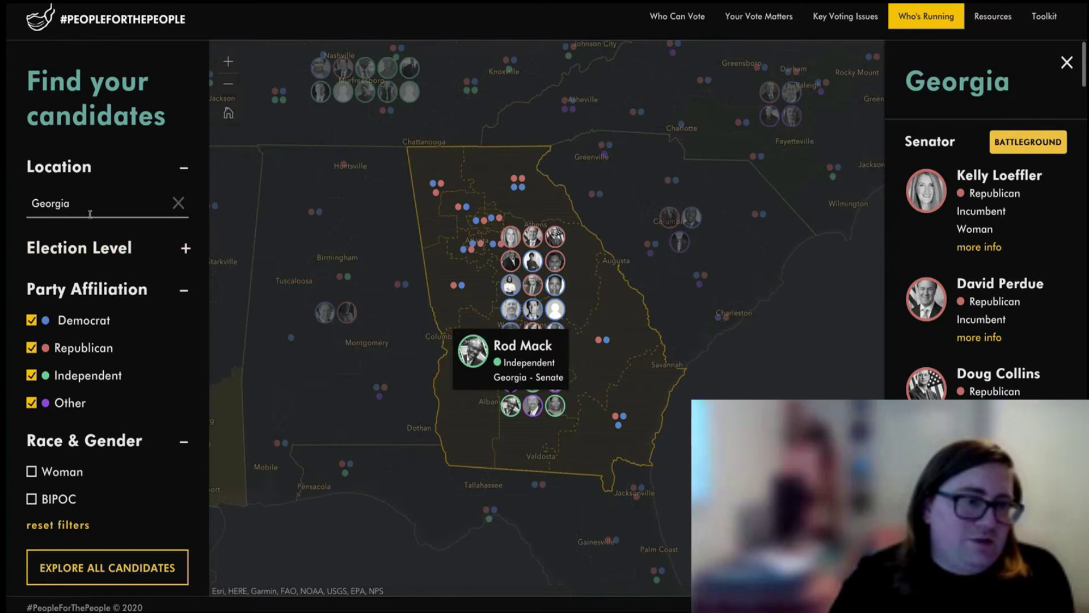
Filter Georgia's candidates to BIPOC Democrats and Republicans, hiding Other and Independent parties
click(31, 472)
click(32, 499)
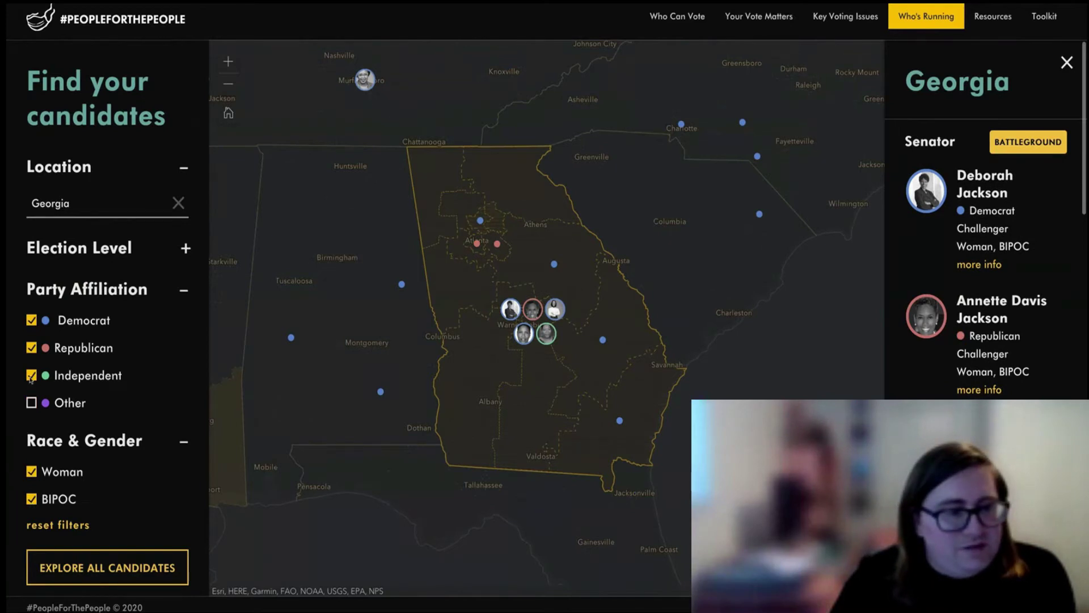
click(31, 402)
click(32, 375)
click(31, 471)
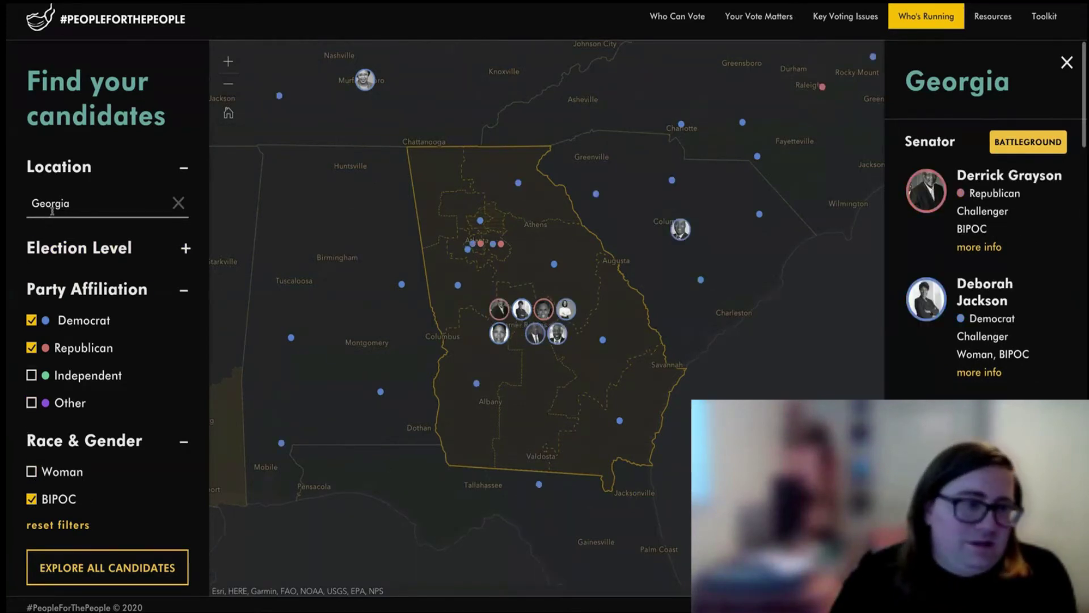
click(71, 202)
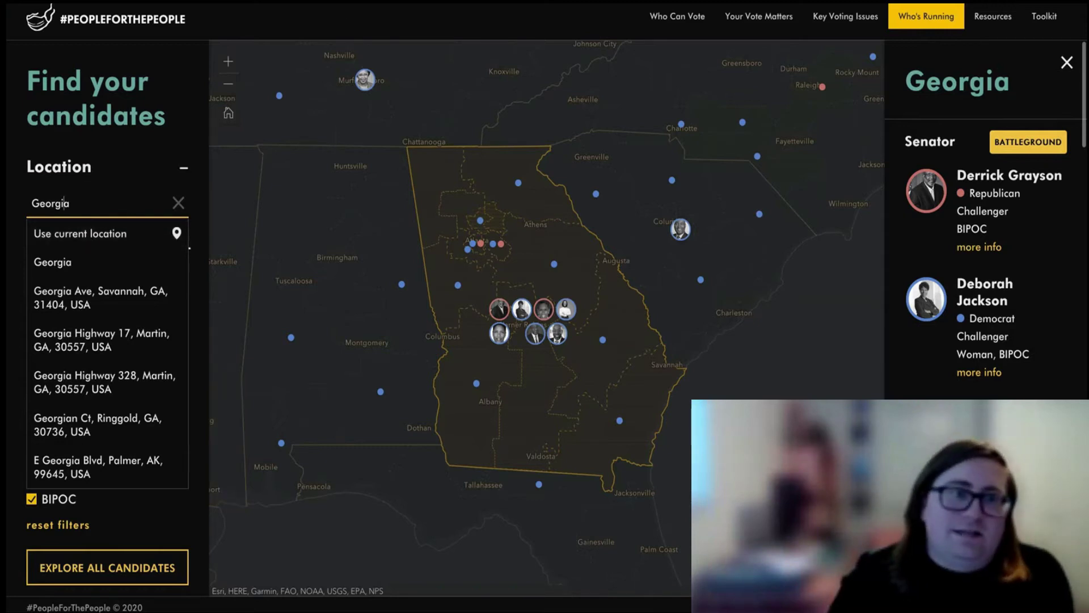
Reload the Who's Running page from address-bar history so California shows unfiltered
key(ctrl+l)
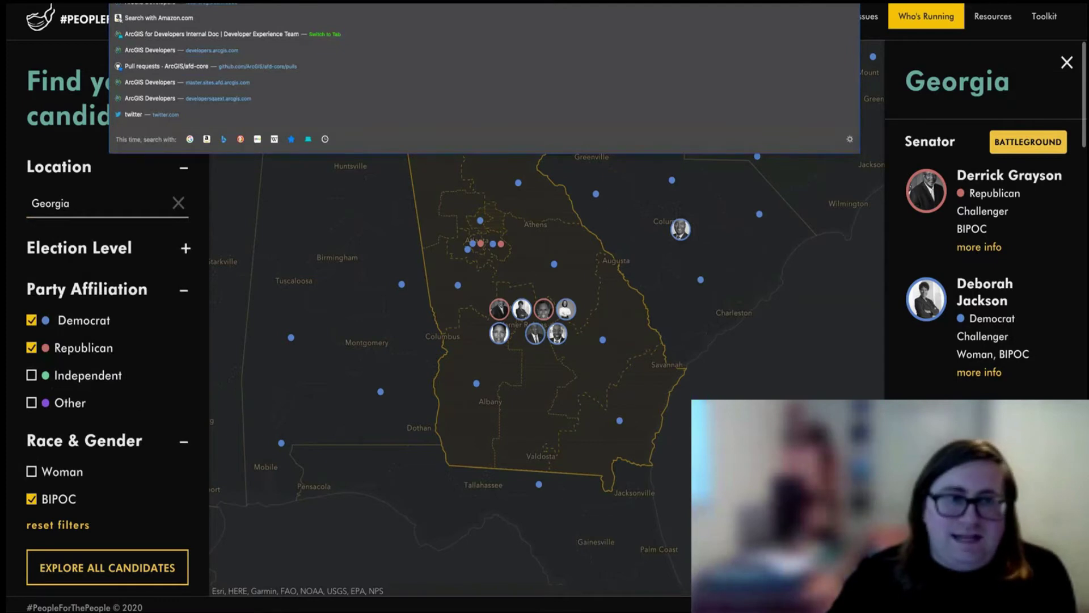
text(who)
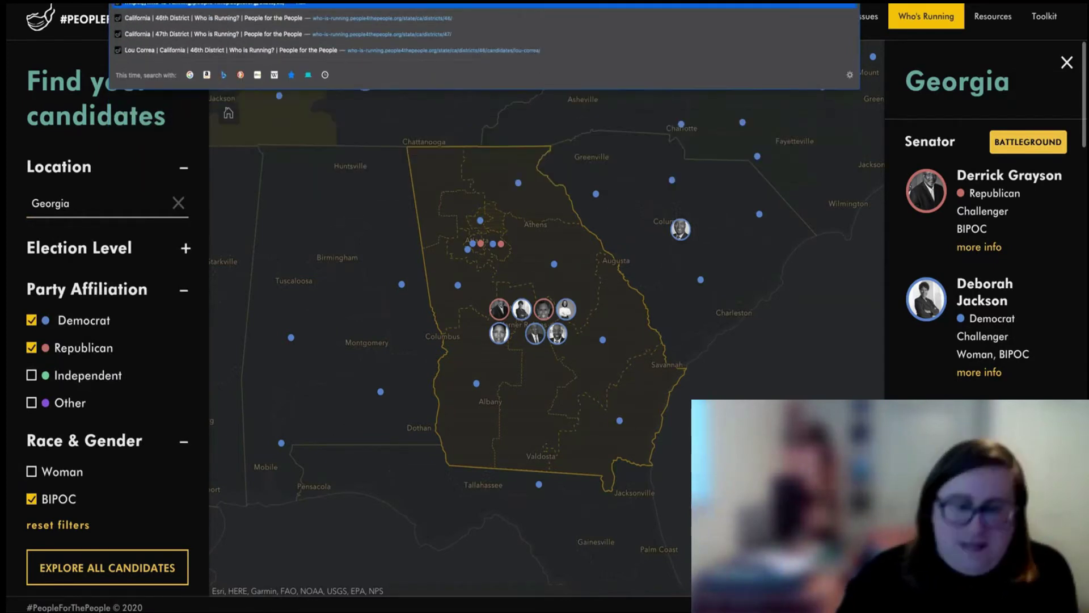
key(Return)
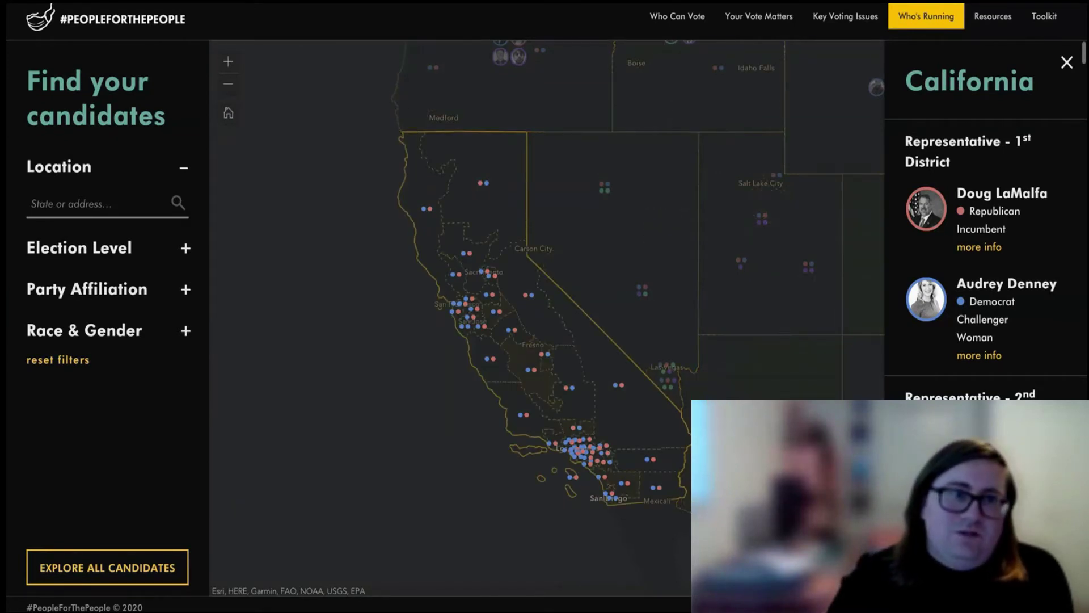
key(ctrl+l)
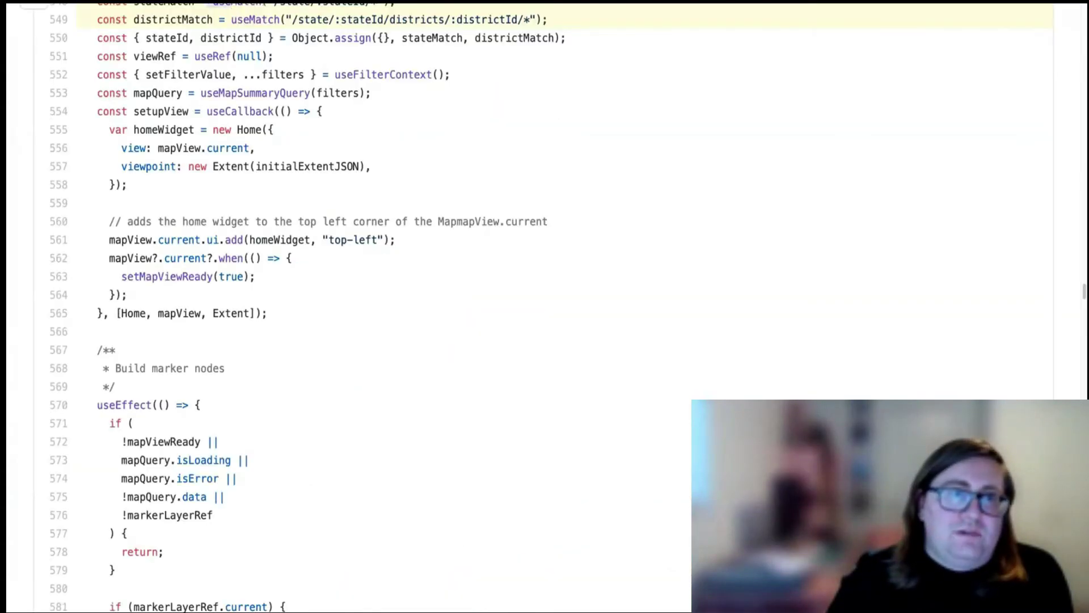
drag(221, 19, 550, 20)
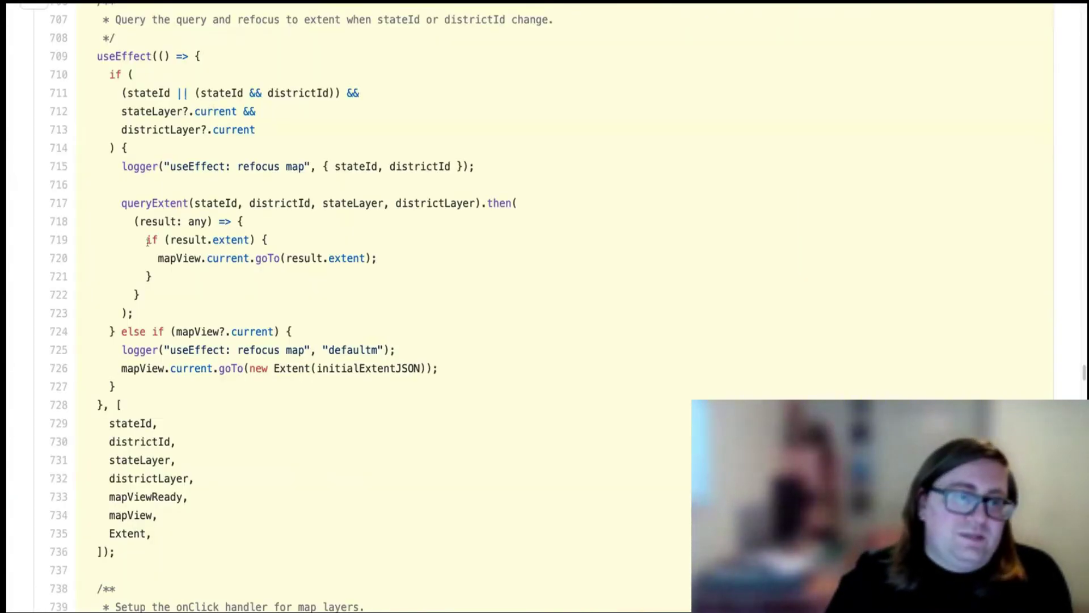
drag(110, 423, 169, 442)
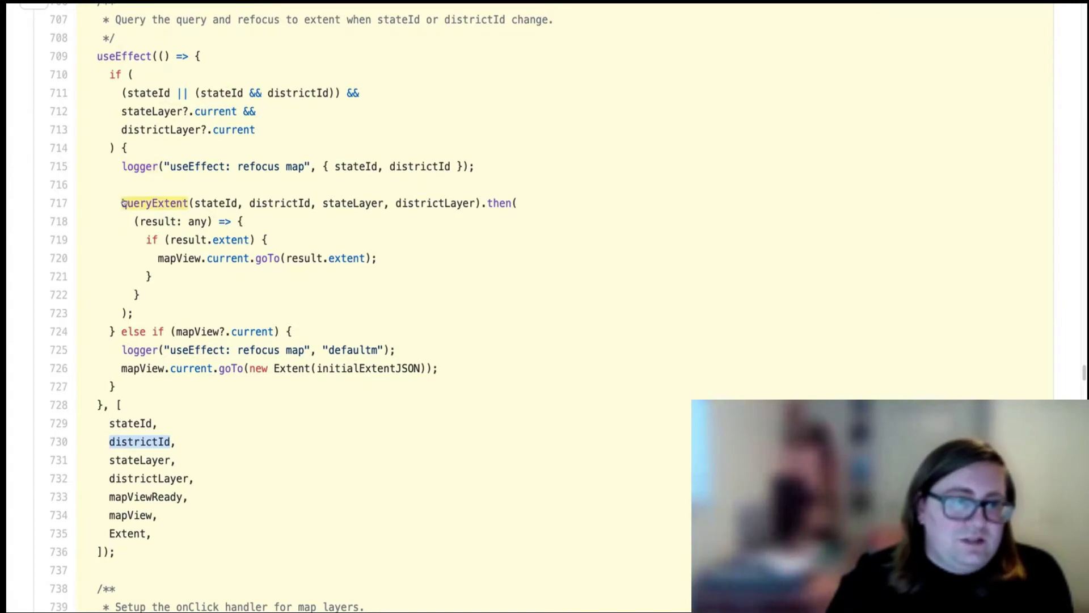
drag(116, 203, 136, 316)
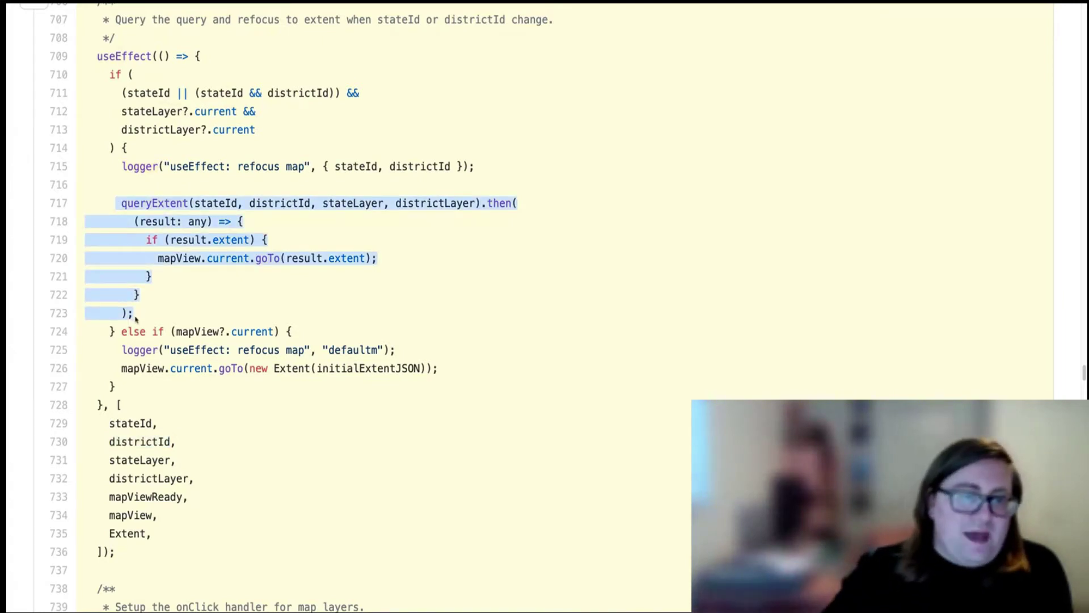
scroll(263, 396, down, 9)
scroll(263, 396, down, 1)
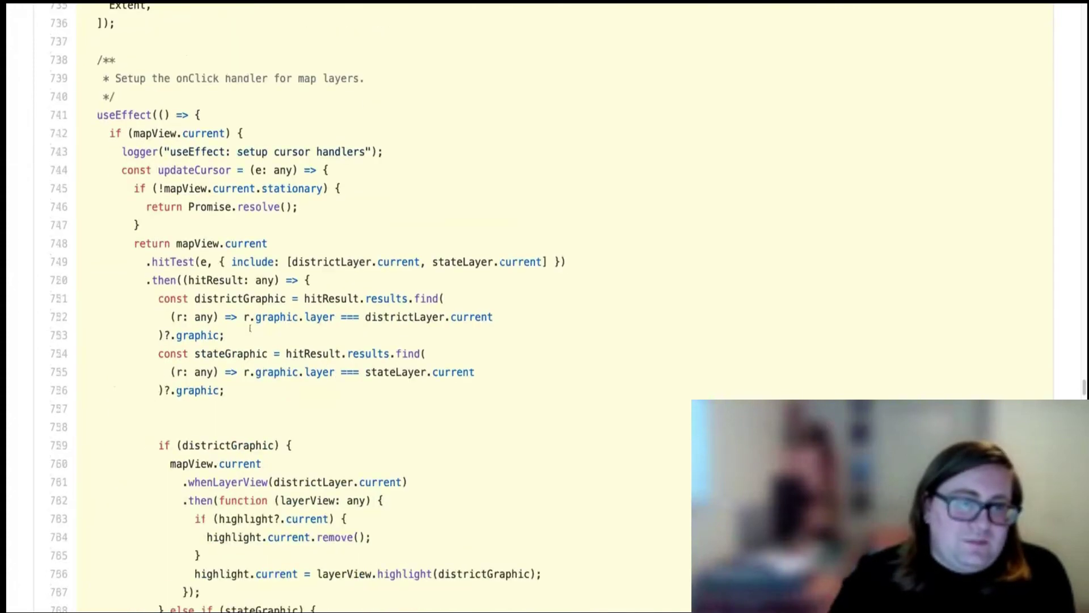
scroll(251, 350, down, 17)
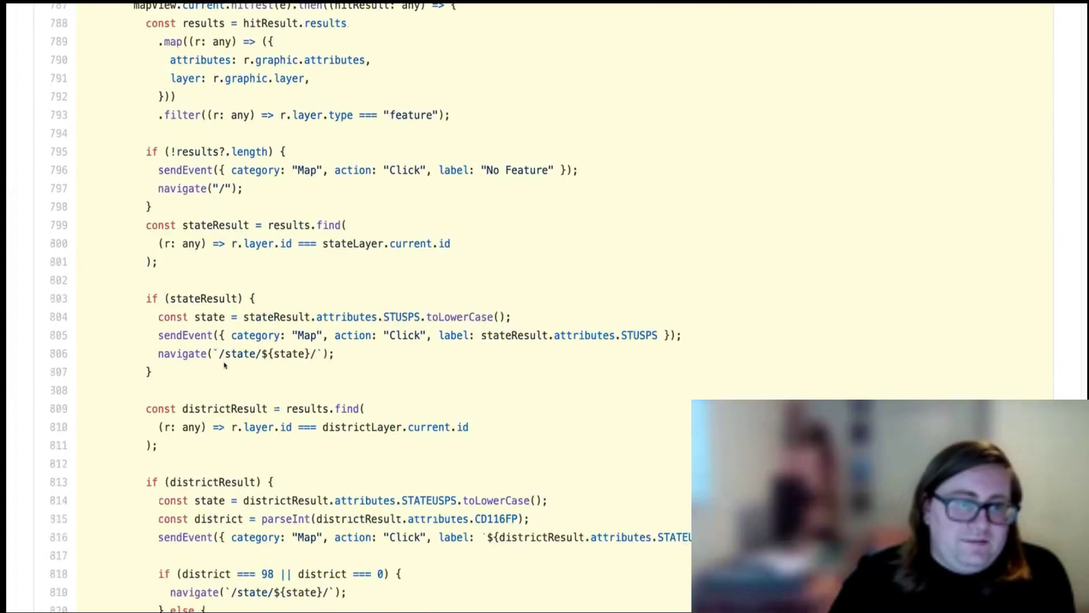
scroll(224, 365, down, 11)
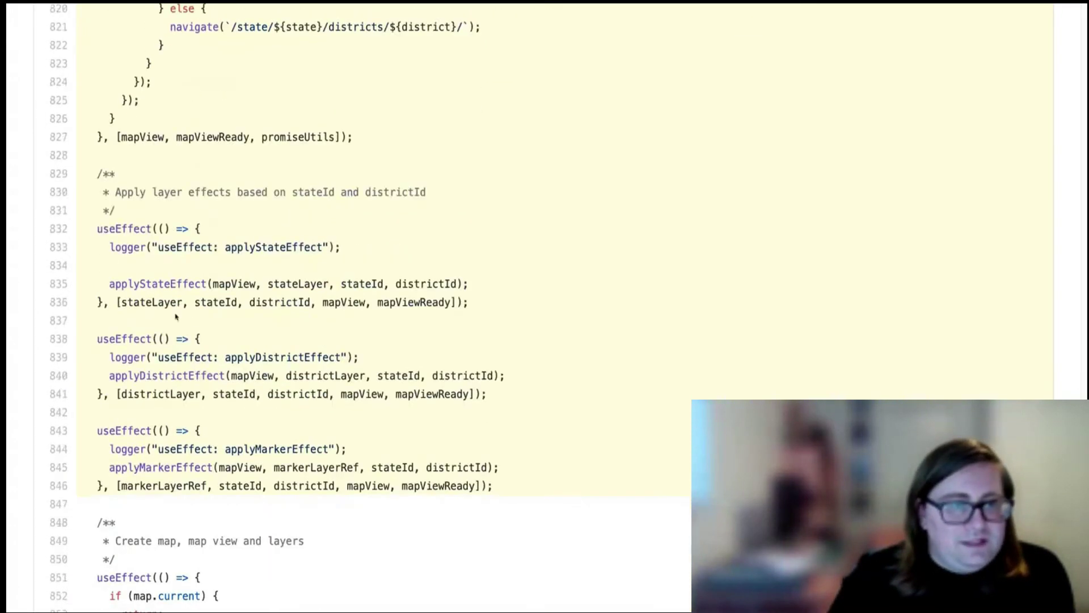
drag(140, 285, 251, 285)
key(shift+alt+Right)
key(shift+alt+Right)
key(shift+alt+Right)
key(shift+alt+Right)
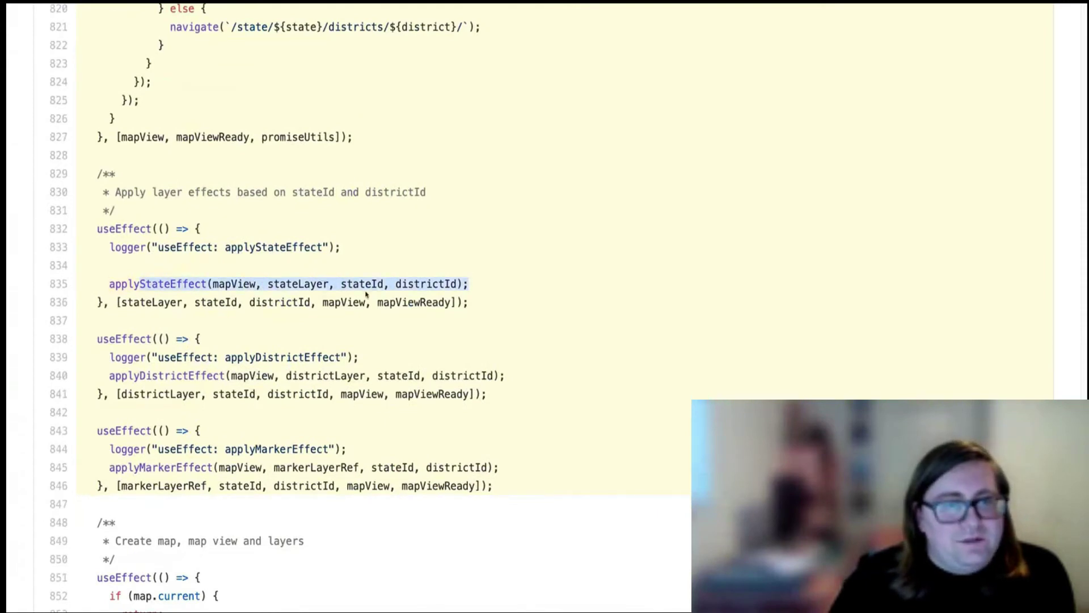
double_click(209, 301)
drag(108, 284, 483, 285)
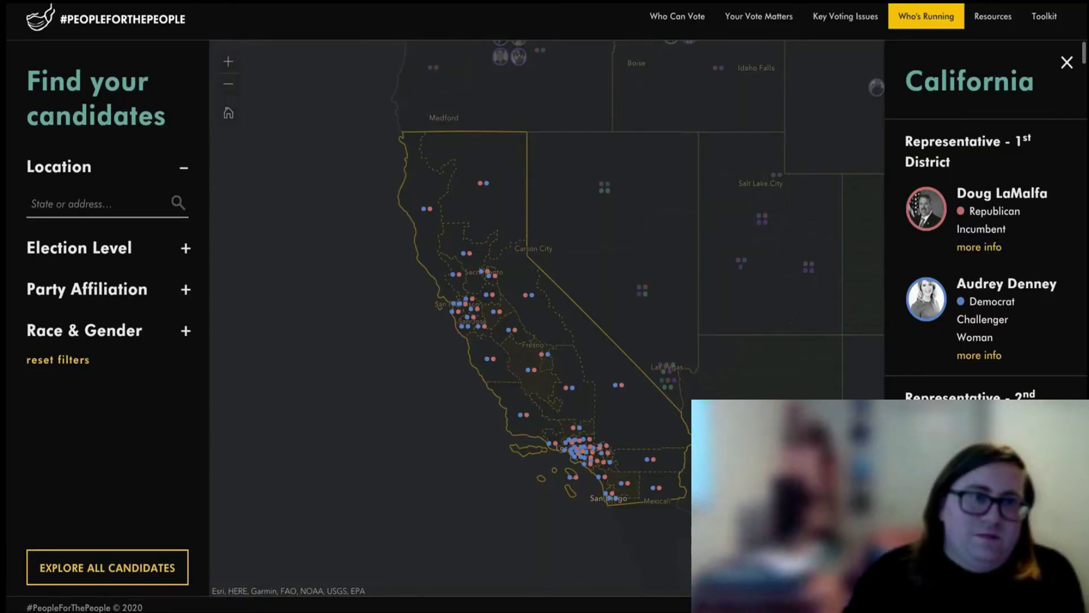
key(ctrl+l)
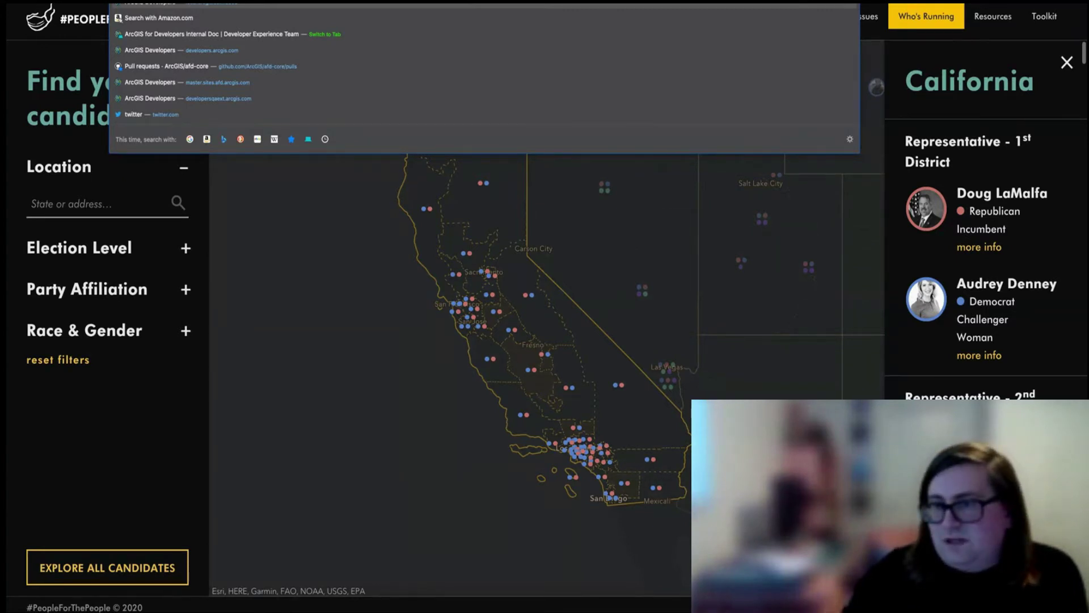
click(70, 106)
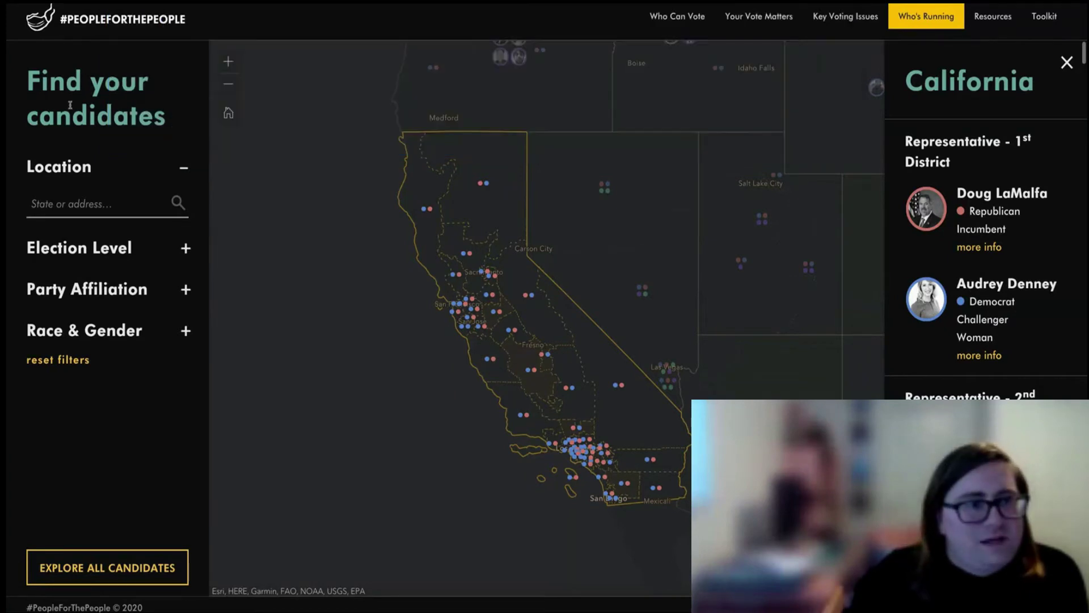
drag(170, 119, 35, 82)
click(35, 83)
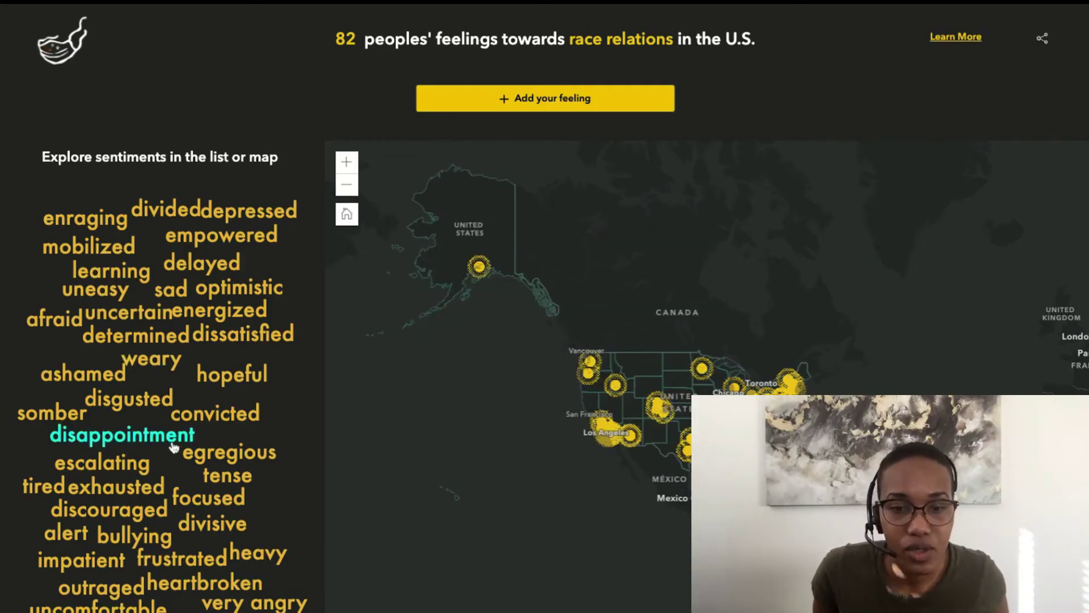
Filter the map to 'exhausted', step to the Georgia story, and open the Add your feeling form
click(130, 488)
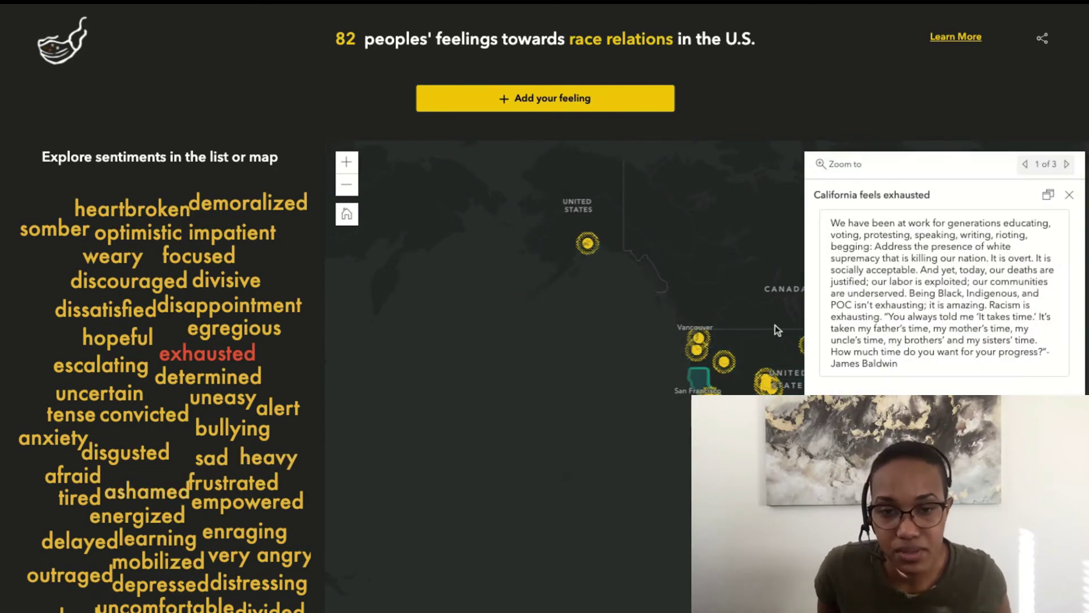
scroll(1000, 258, down, 3)
scroll(1000, 258, up, 3)
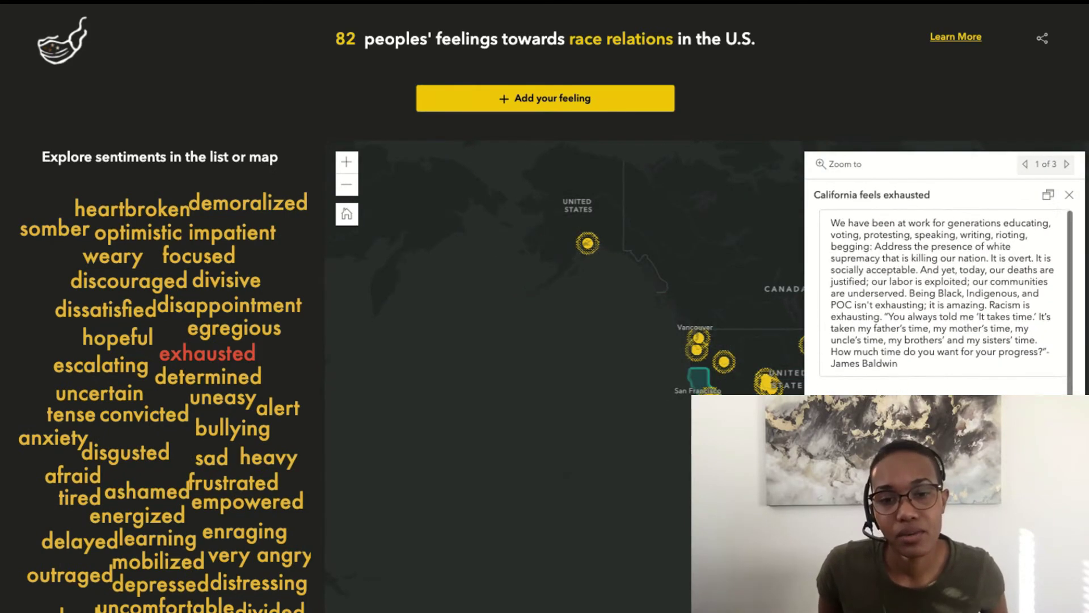
click(1066, 164)
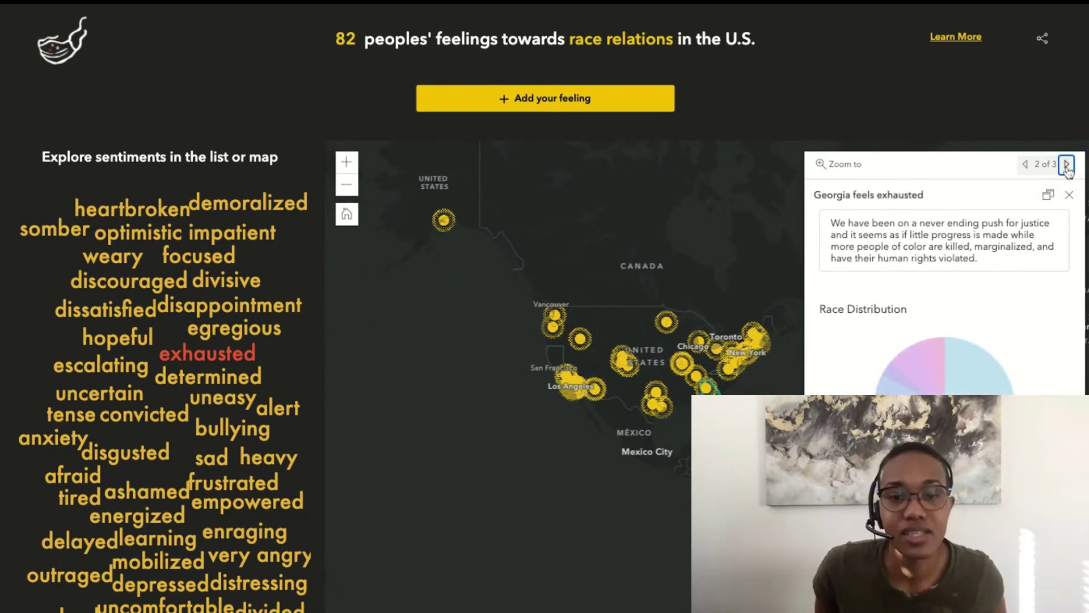
click(539, 101)
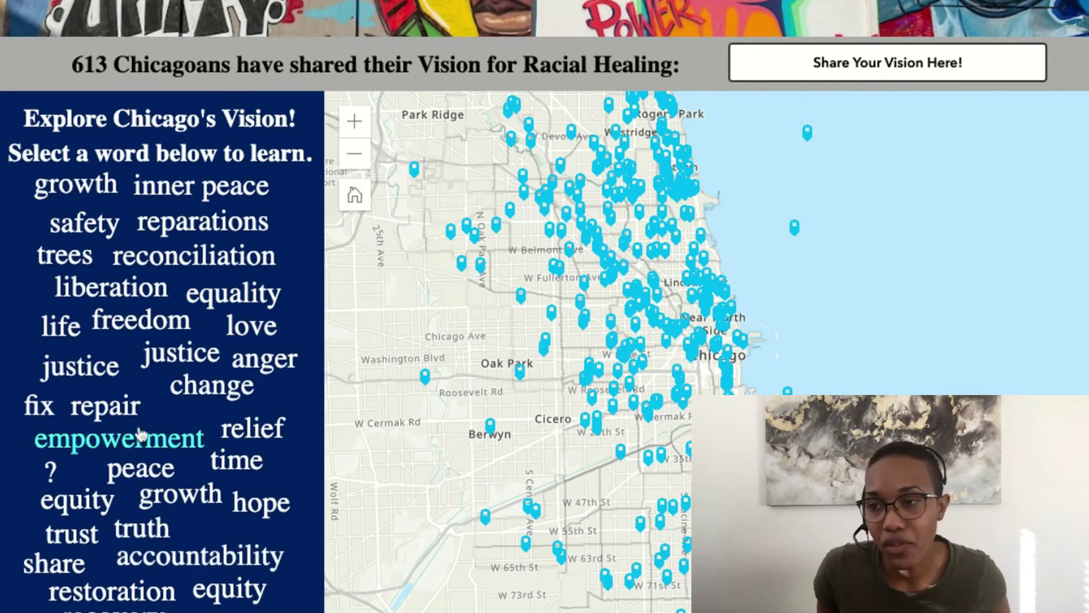
Filter the Chicago map to 'empowerment' and page through its three visions
click(142, 431)
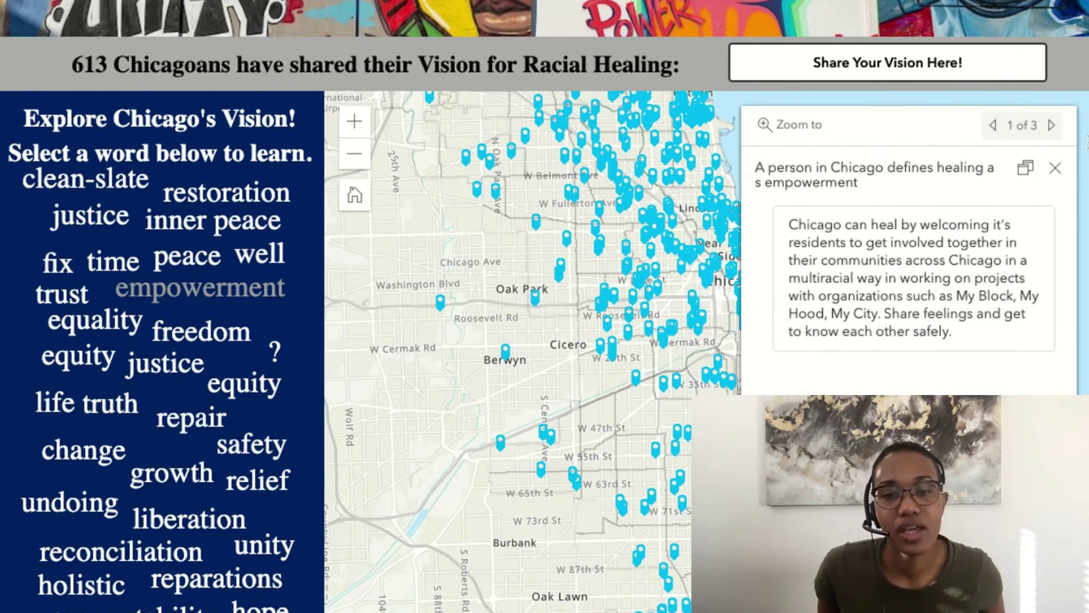
click(1051, 126)
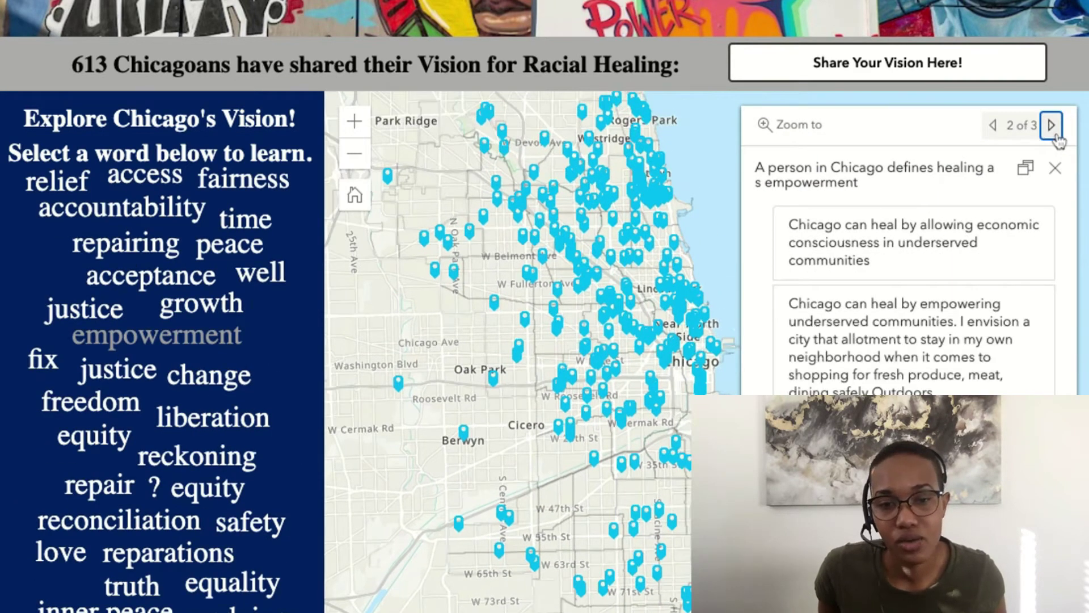
click(1051, 125)
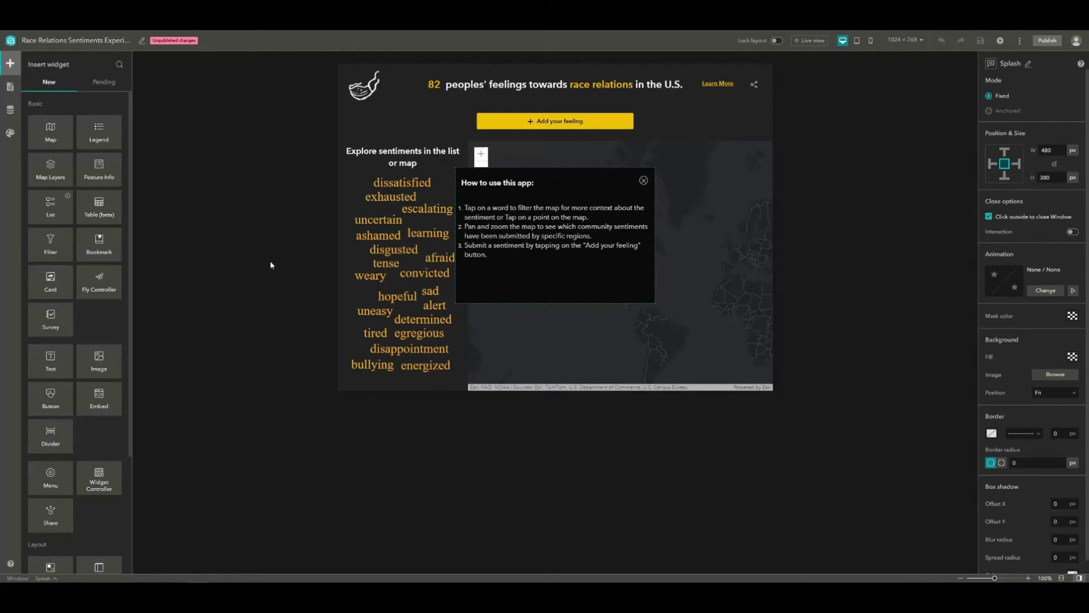
Select Embed 1 on Page 1 in the Outline and highlight its D3 loading code
click(10, 87)
click(38, 62)
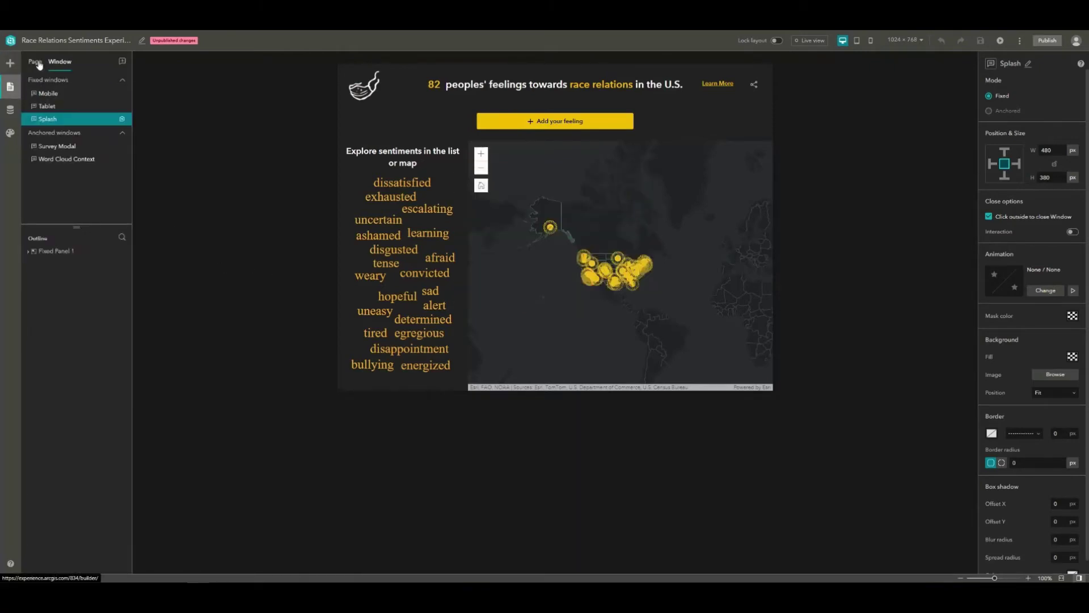
click(37, 63)
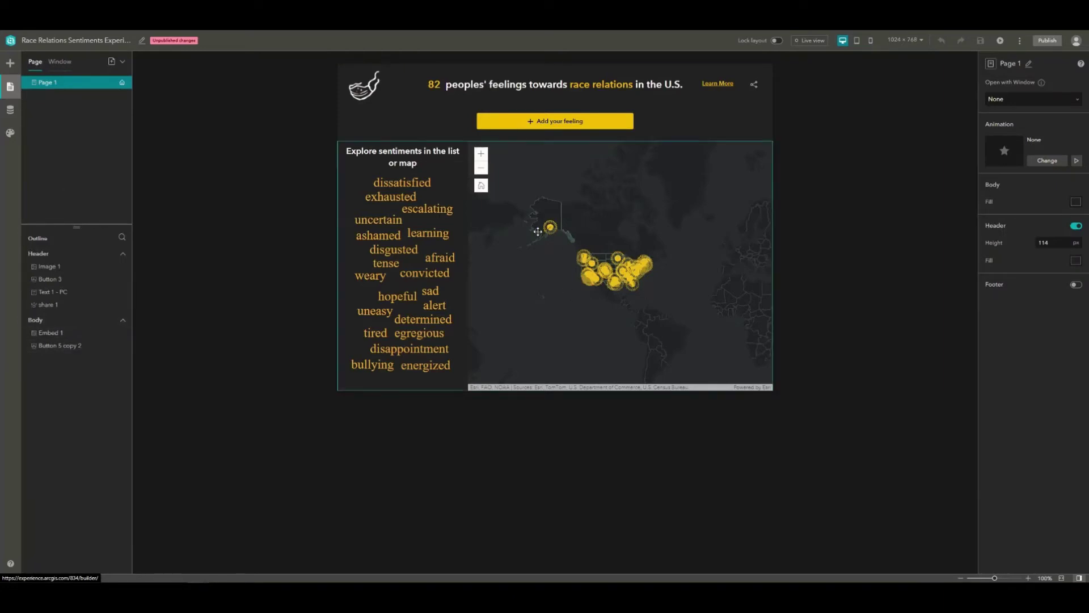
click(63, 333)
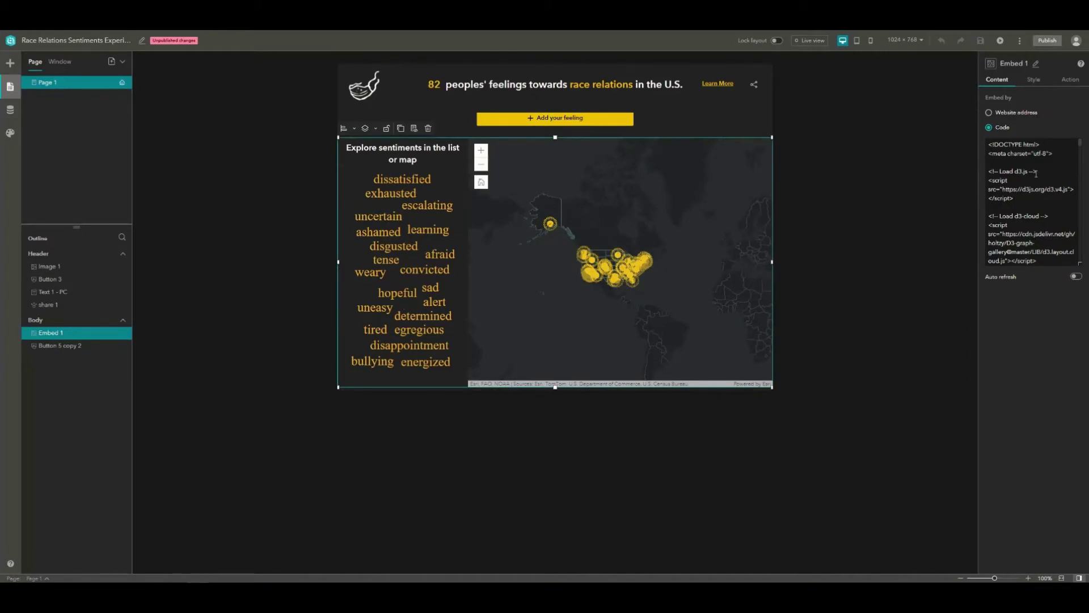
drag(1060, 258, 990, 156)
click(943, 246)
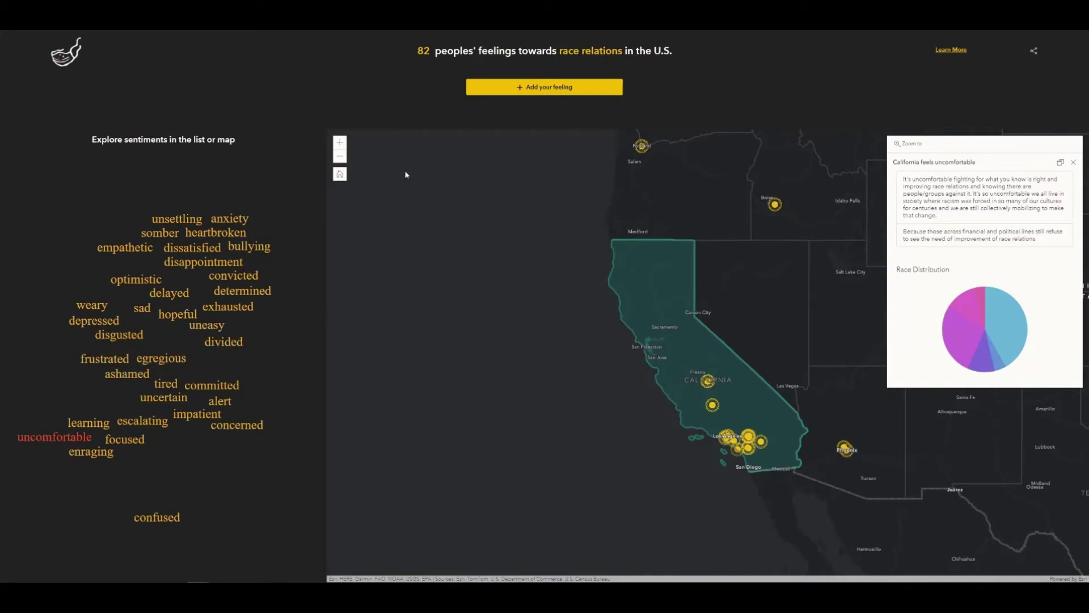
Show Californians feeling 'unsettling' and highlight their comment
click(178, 222)
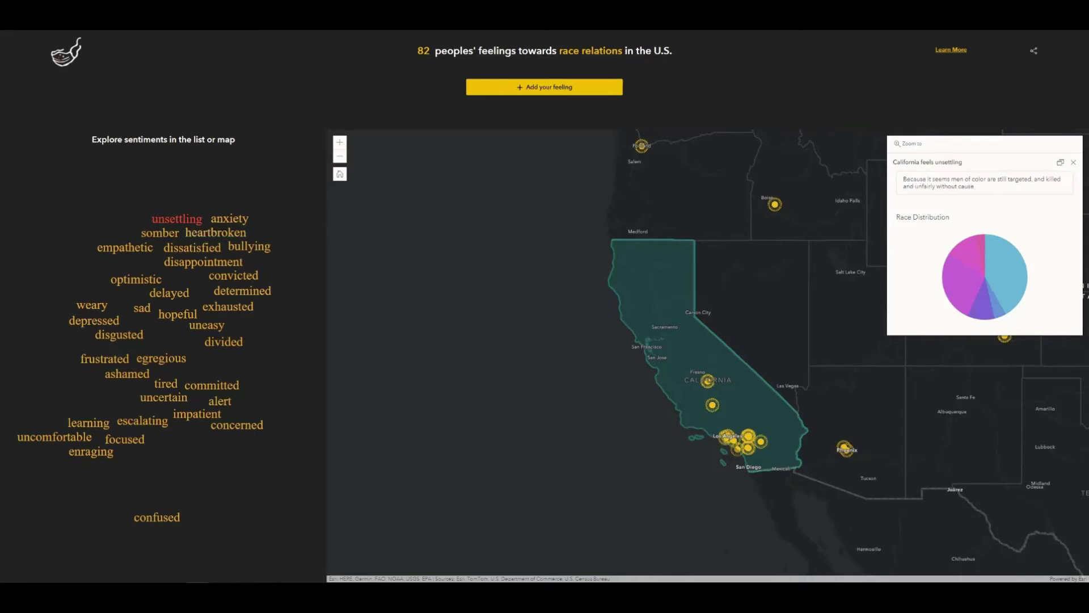
mouse_move(928, 182)
mouse_down()
mouse_move(987, 192)
mouse_move(922, 190)
mouse_up()
click(979, 249)
Switch the word cloud through 'impatient' and 'uncertain' to 'hopeful'
mouse_move(963, 272)
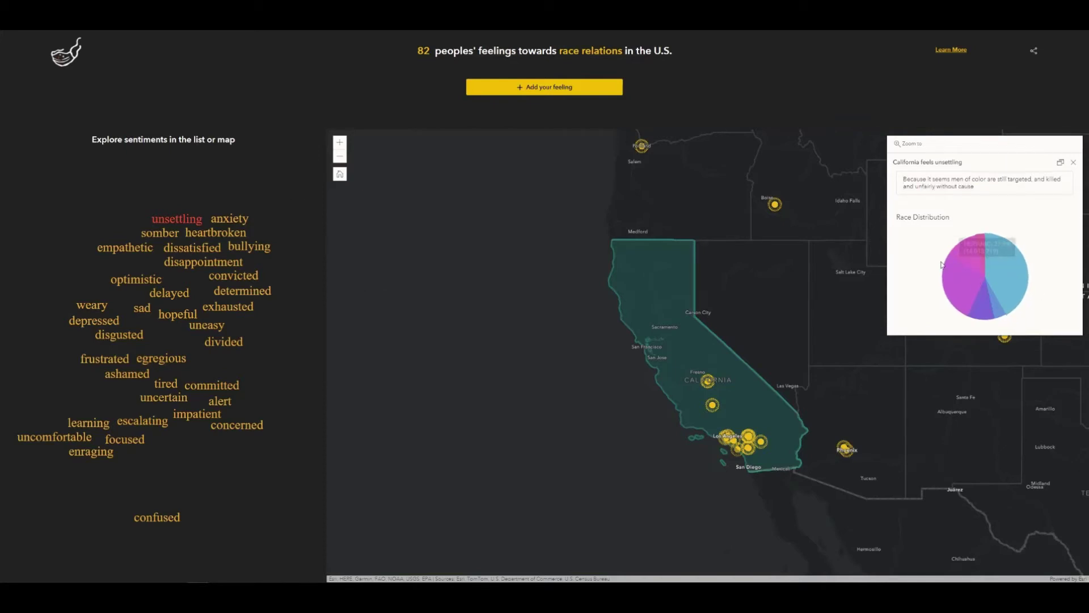
click(191, 420)
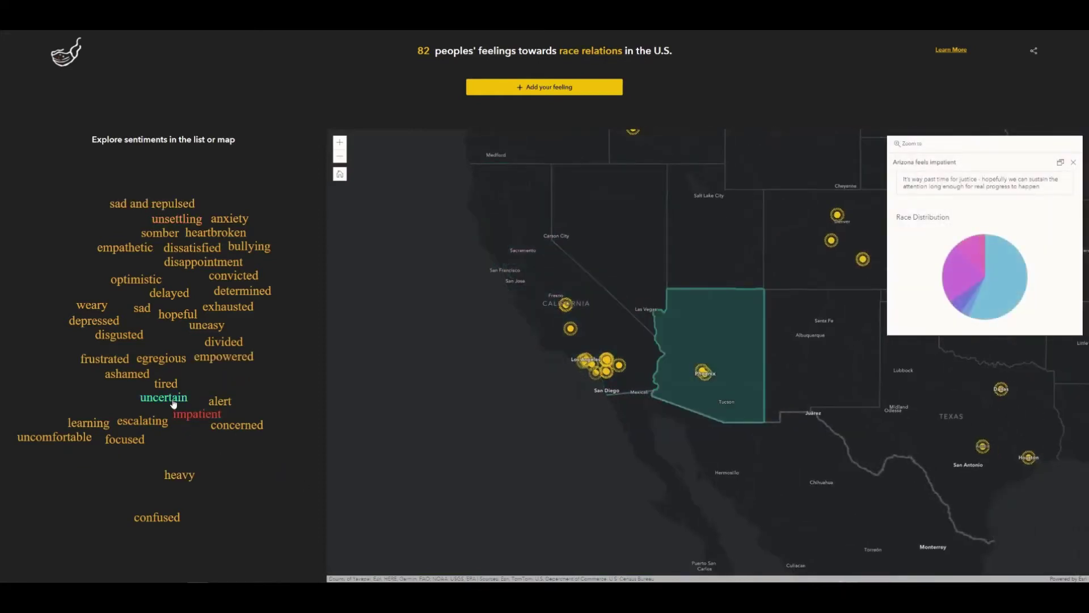
click(173, 402)
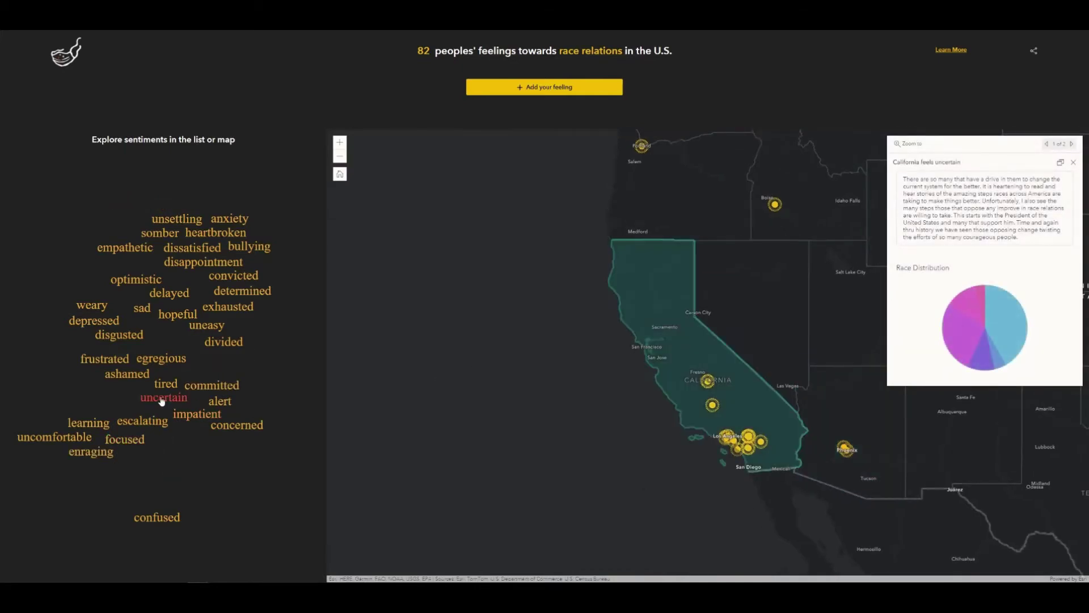
click(178, 314)
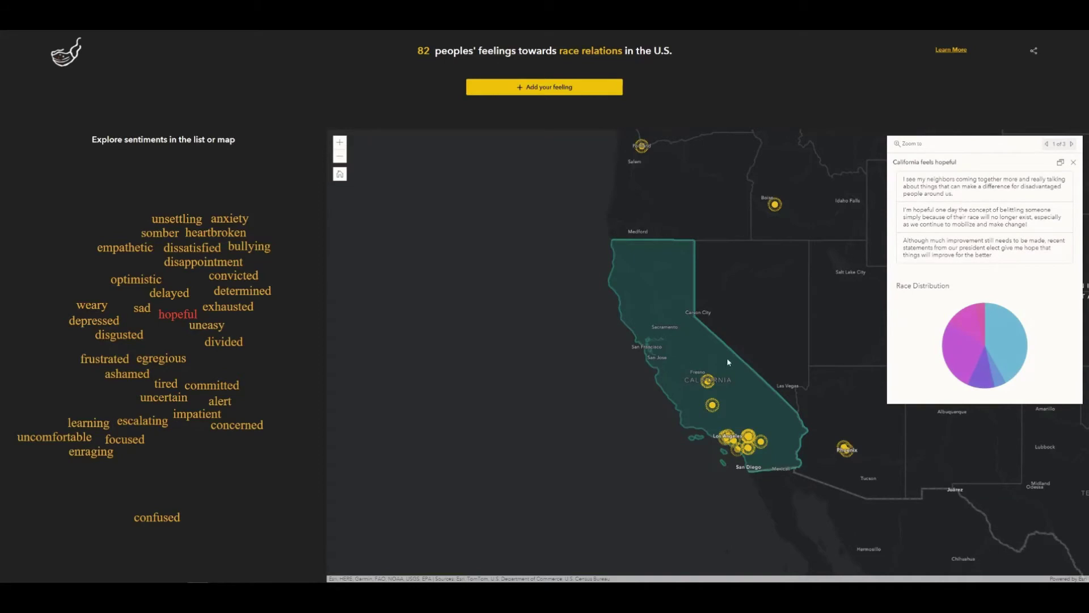
drag(721, 363, 382, 360)
drag(688, 377, 525, 402)
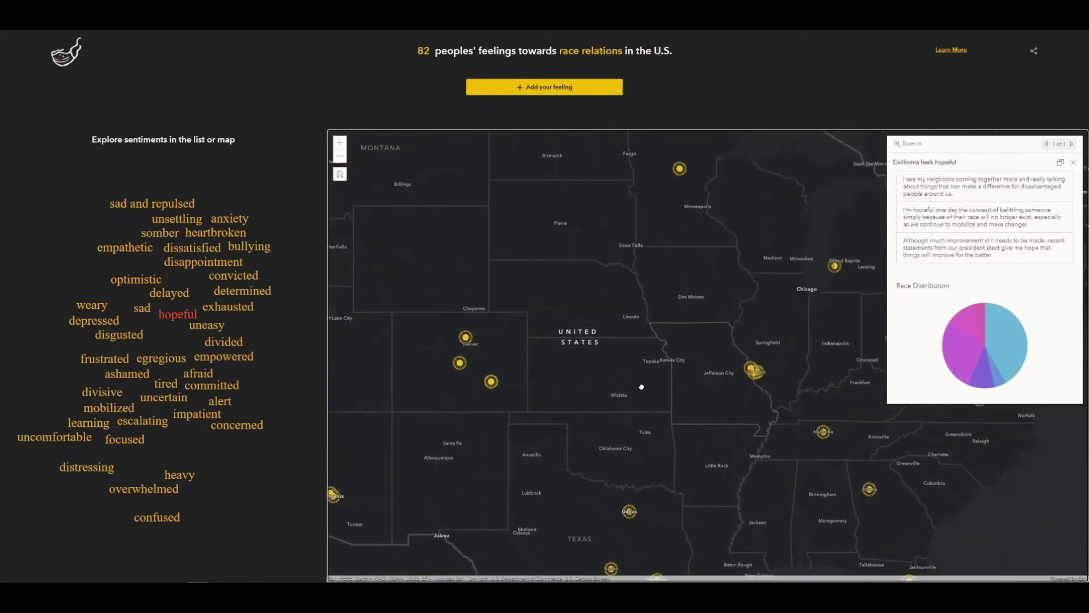
drag(642, 387, 442, 409)
drag(510, 394, 519, 373)
drag(351, 432, 783, 335)
drag(562, 348, 460, 429)
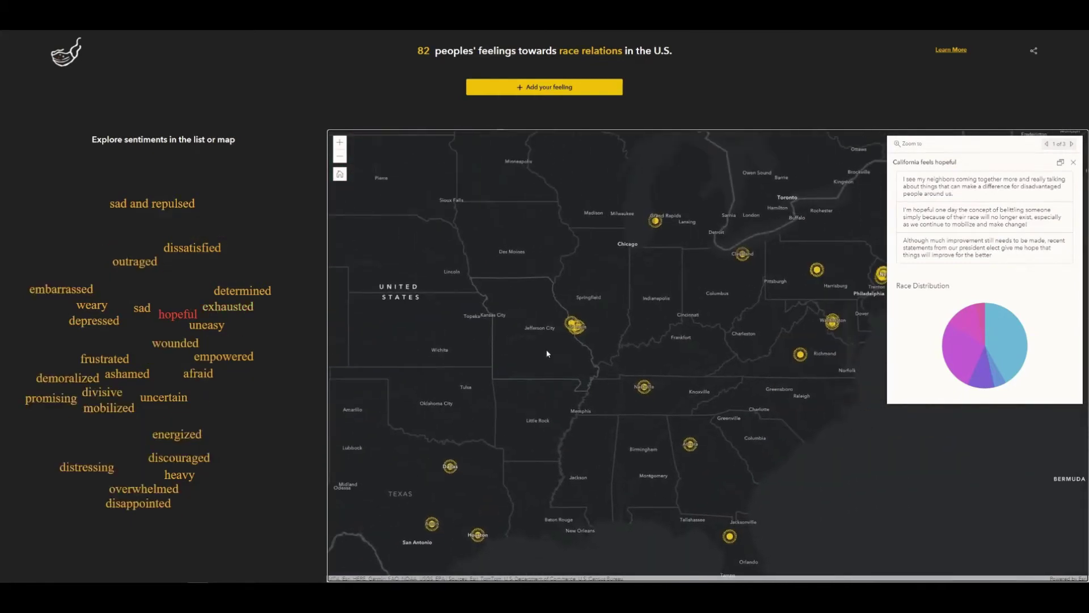
scroll(560, 343, up, 1)
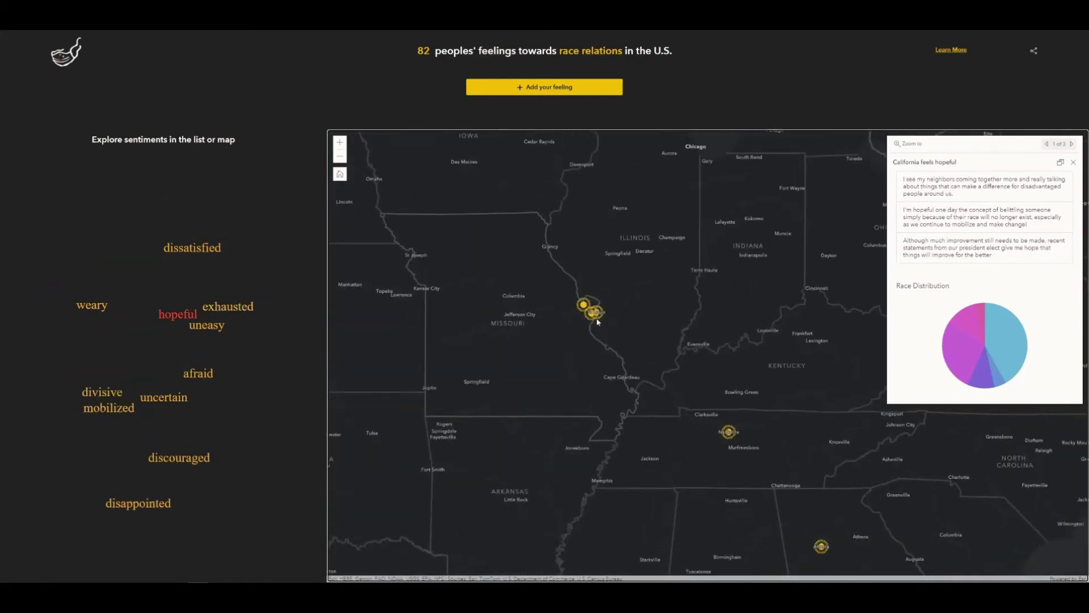
scroll(594, 315, up, 1)
scroll(606, 340, up, 1)
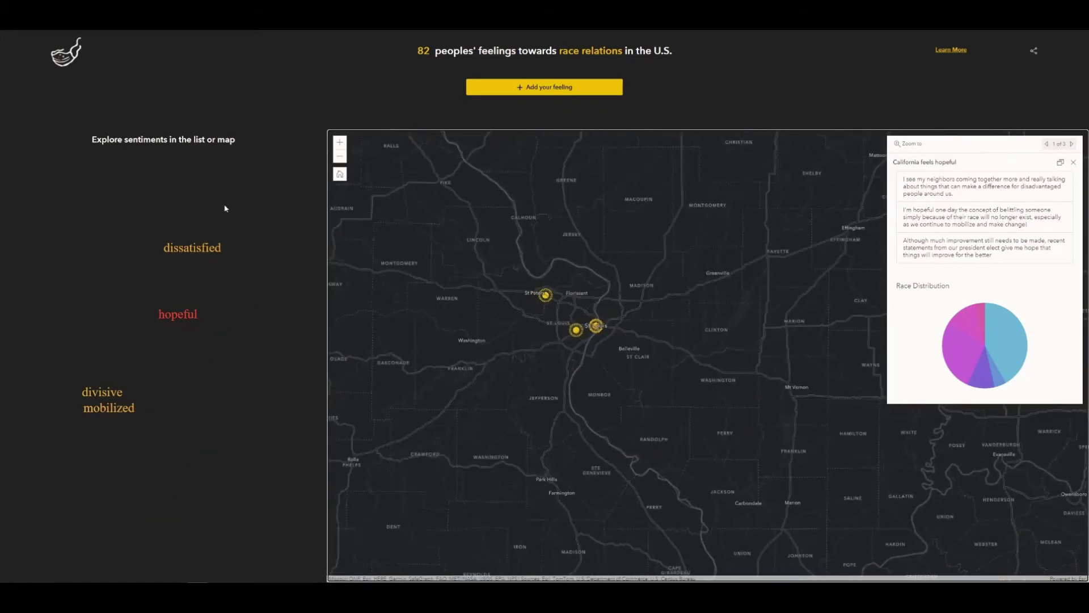
drag(556, 371, 663, 393)
click(1073, 162)
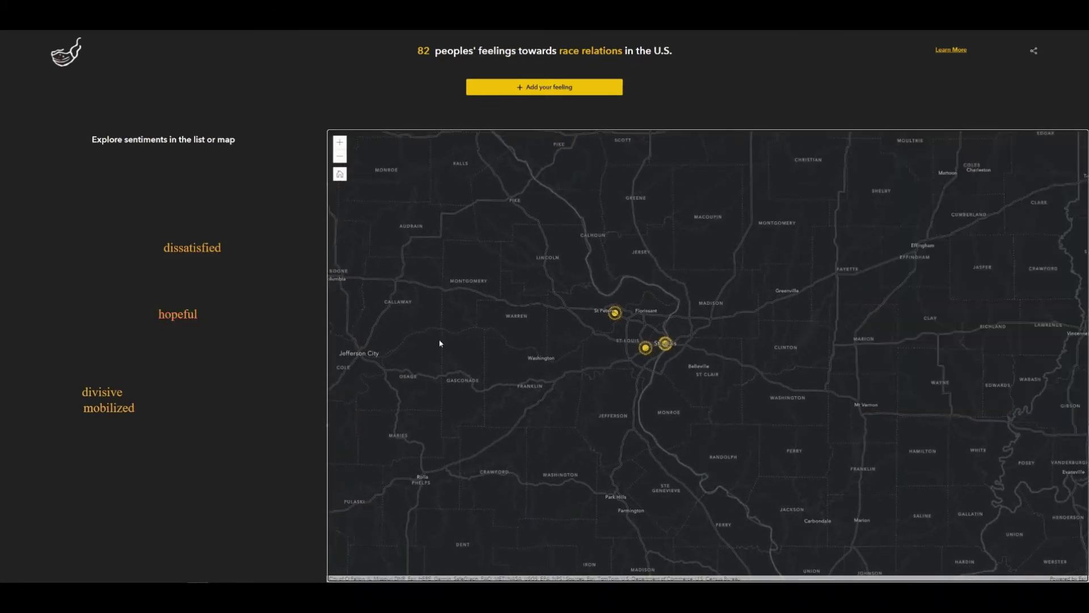
Reopen California's hopeful comments and cycle through the Missouri and Massachusetts ones
click(179, 318)
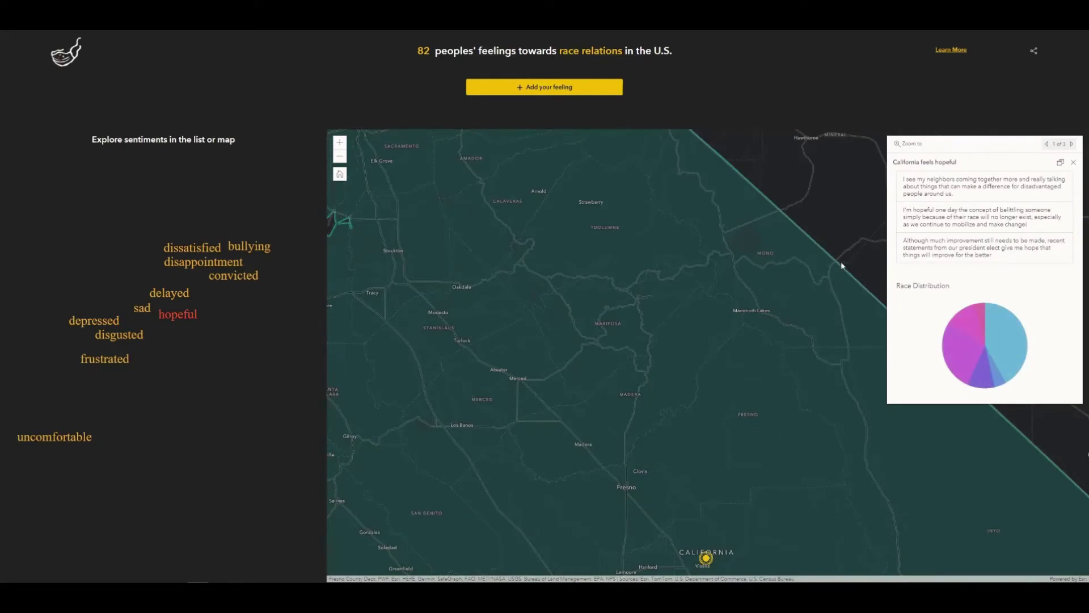
scroll(842, 266, down, 2)
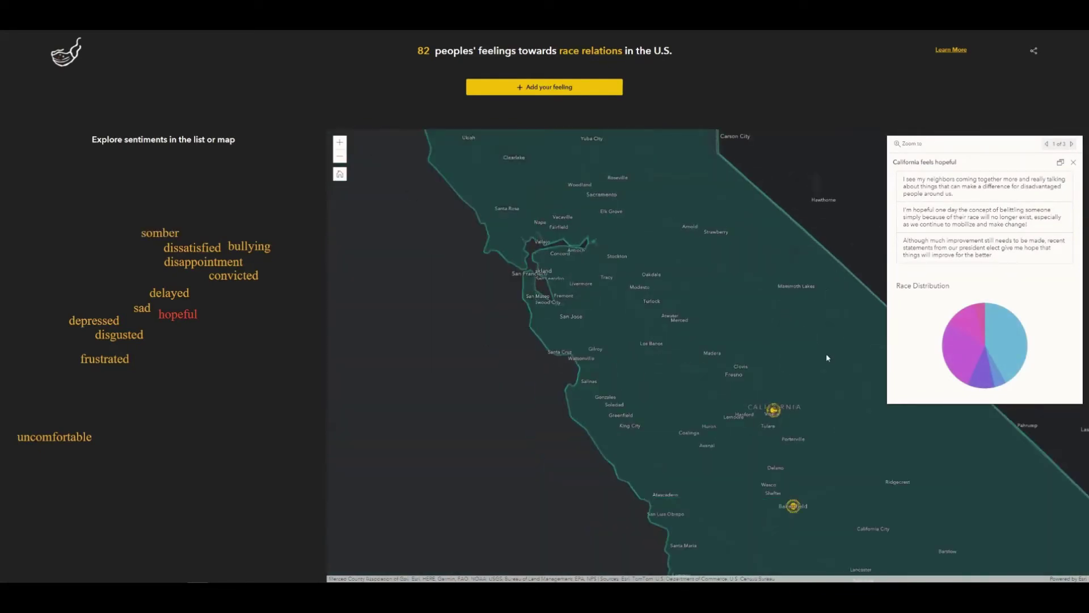
scroll(828, 367, up, 2)
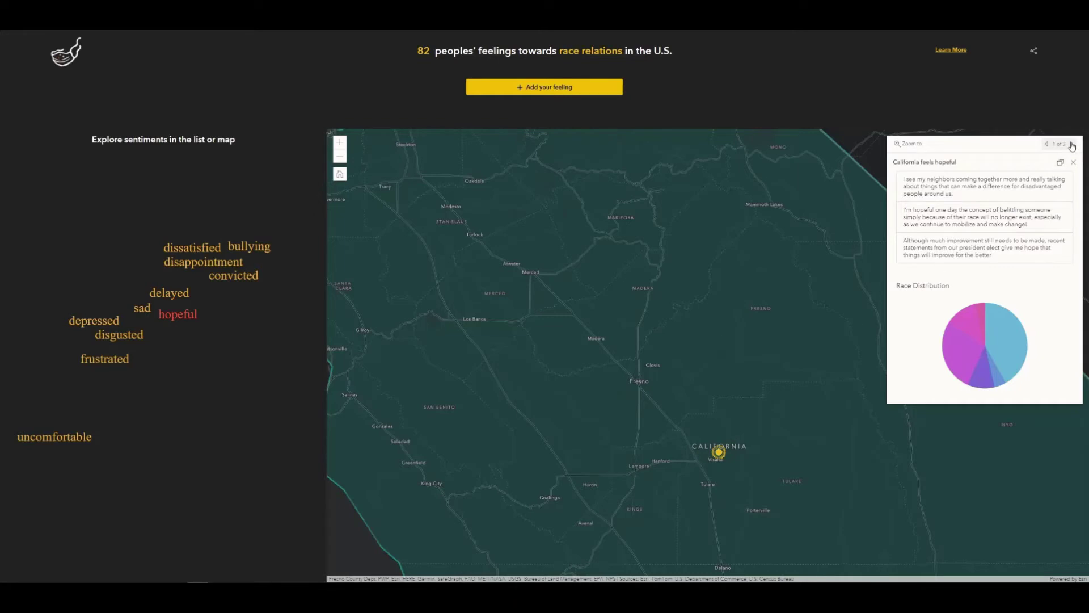
click(1072, 143)
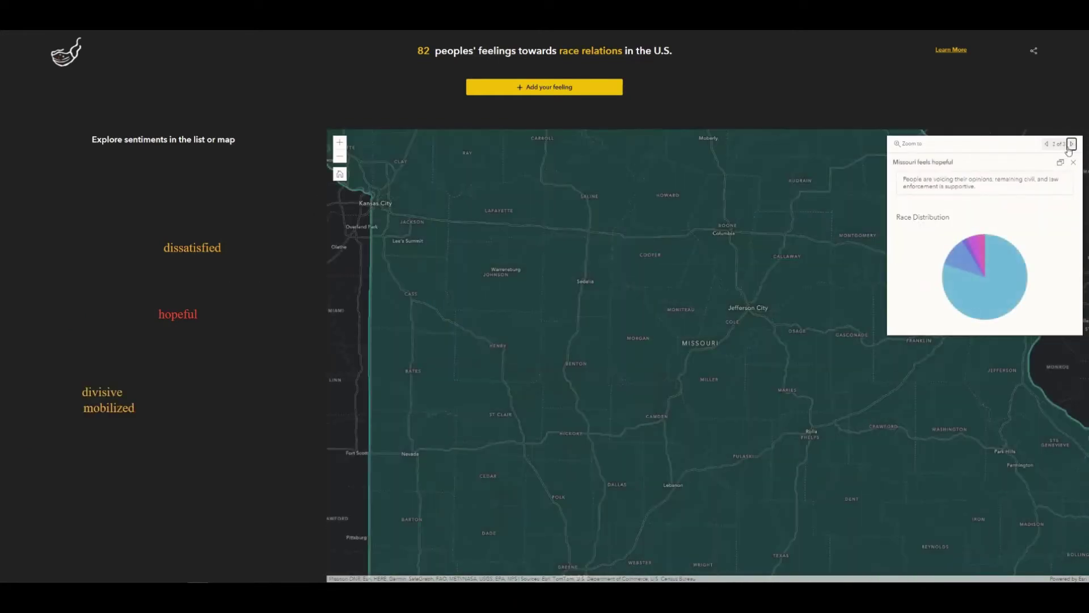
click(1072, 144)
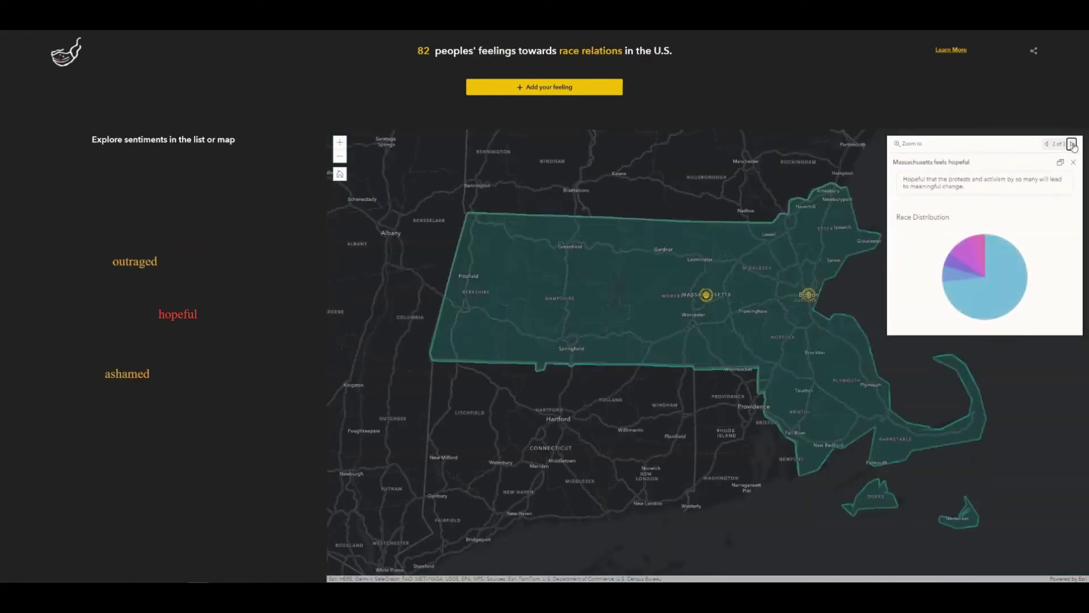
click(1072, 143)
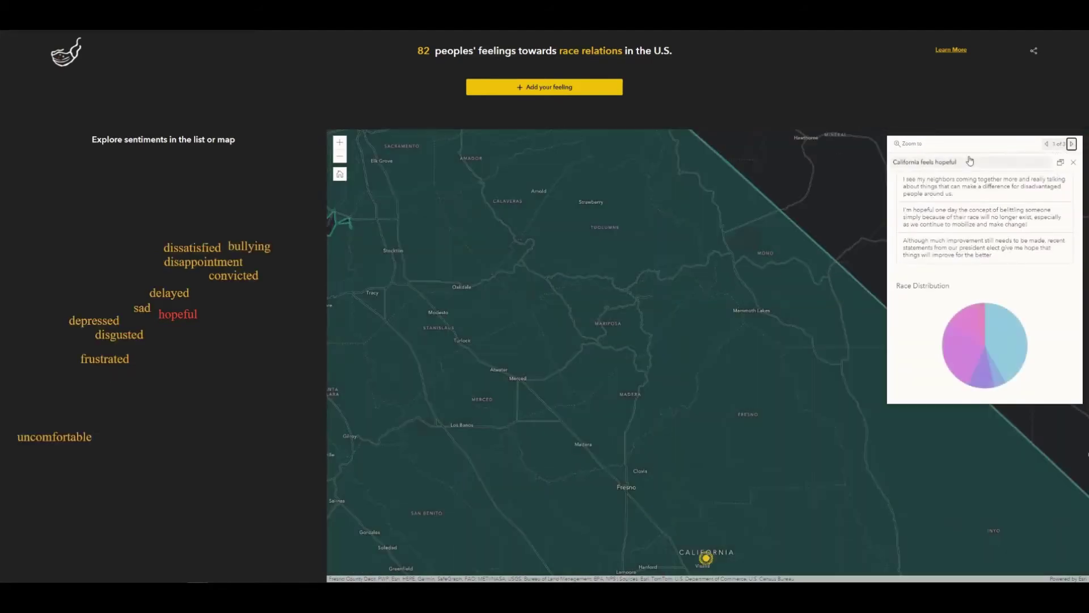
click(1072, 144)
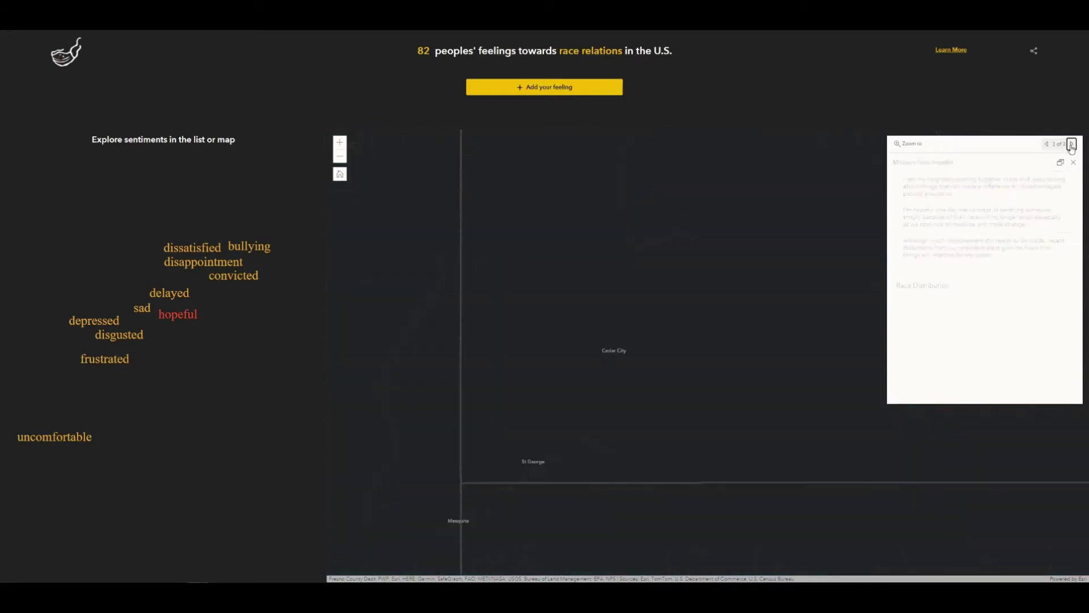
click(1046, 144)
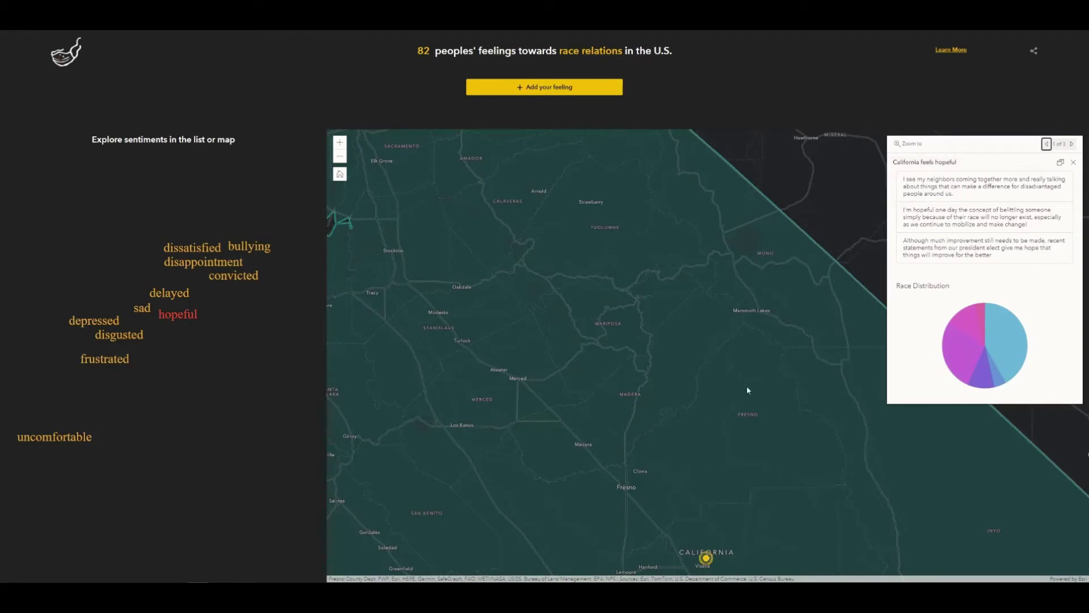
Highlight the text of the first and third hopeful comments
drag(903, 180, 985, 202)
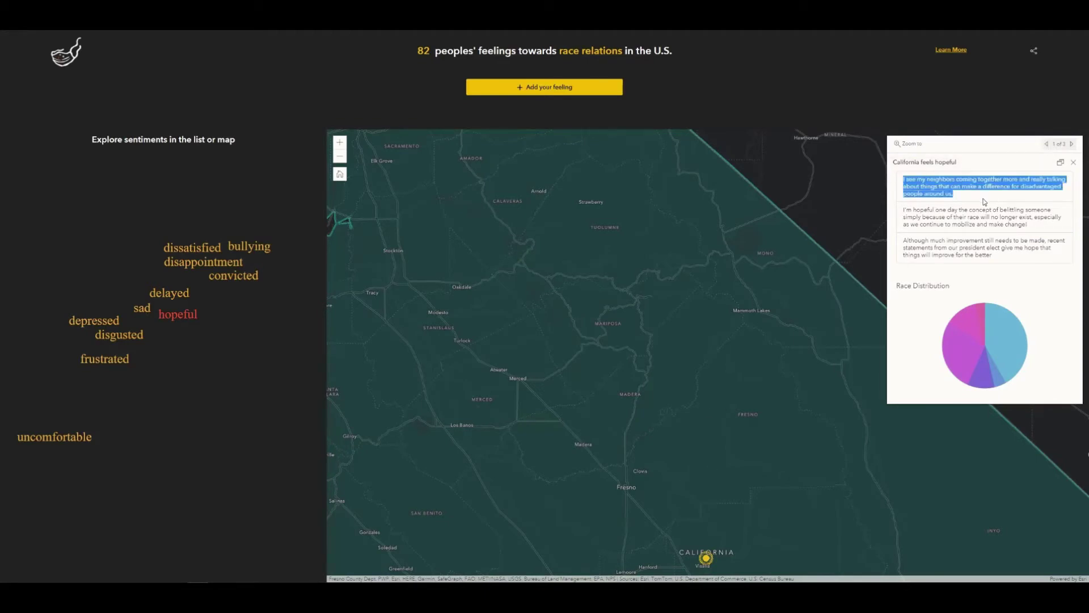
click(984, 201)
drag(1027, 260, 903, 238)
click(904, 192)
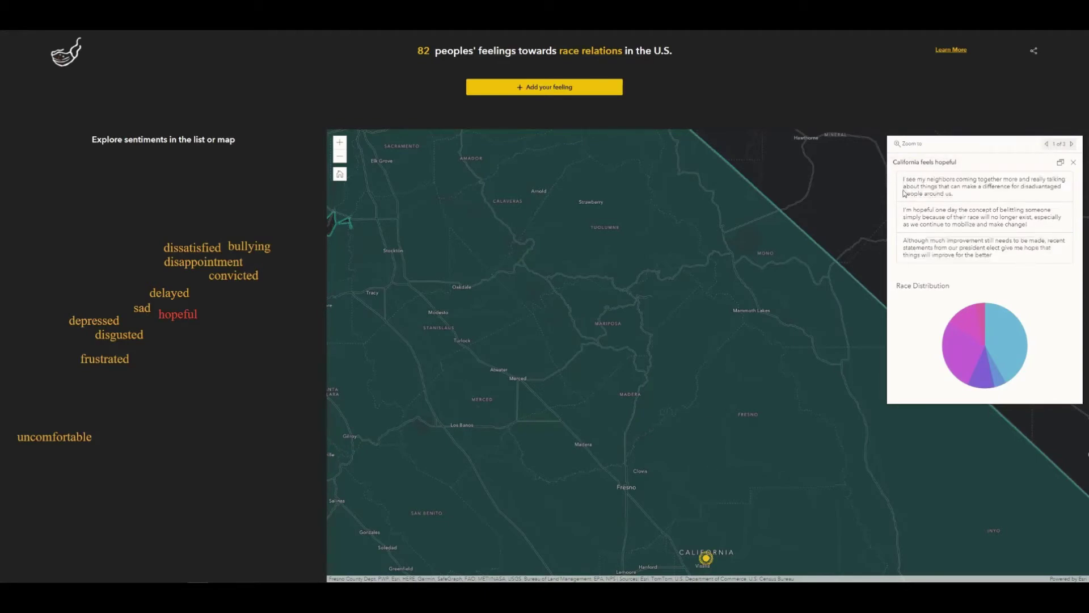
mouse_move(903, 180)
mouse_down()
mouse_move(988, 211)
mouse_move(907, 199)
mouse_up()
drag(1015, 247, 902, 179)
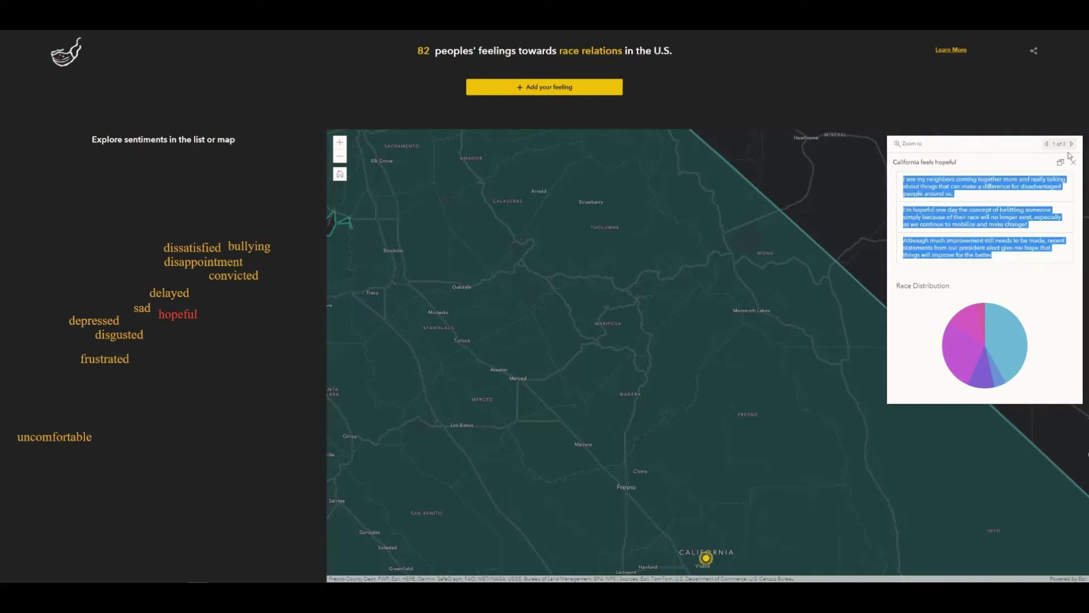
click(1054, 185)
Advance to the Massachusetts hopeful comment, then close the popup
click(1072, 144)
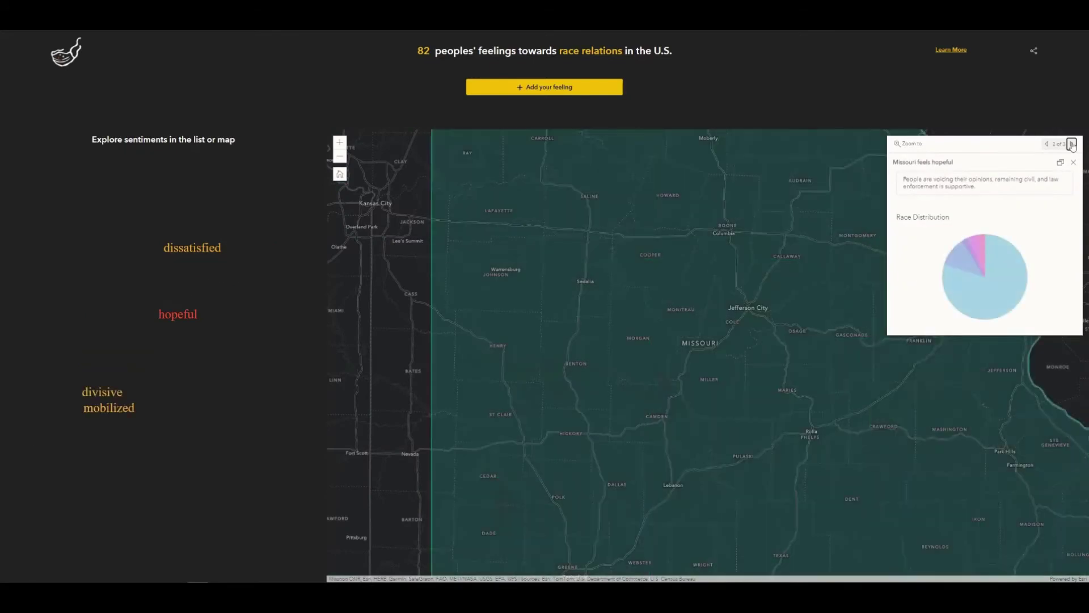
click(1072, 144)
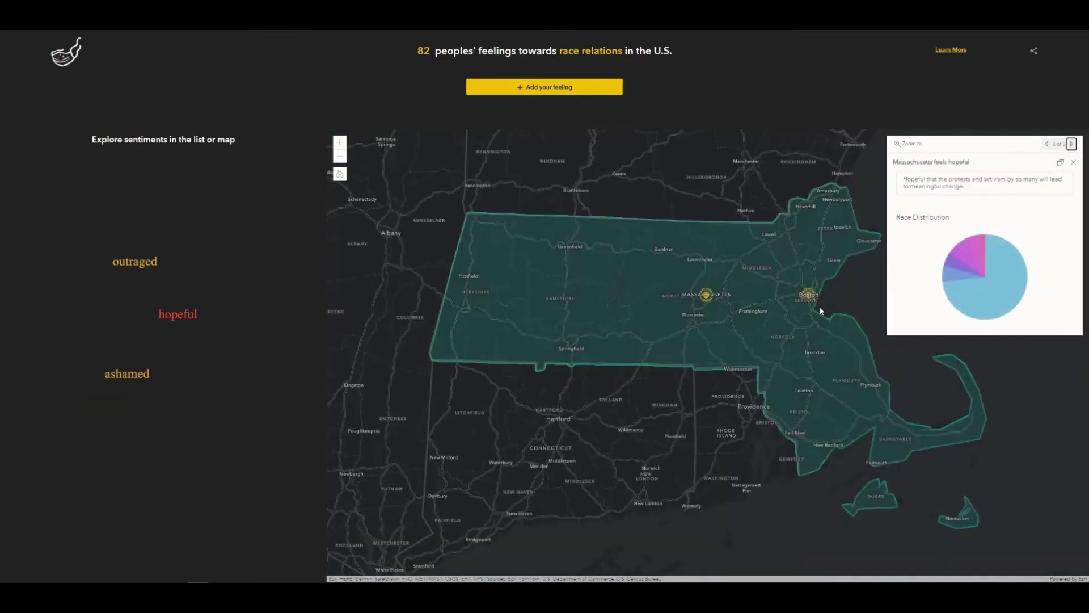
click(415, 353)
scroll(639, 311, down, 3)
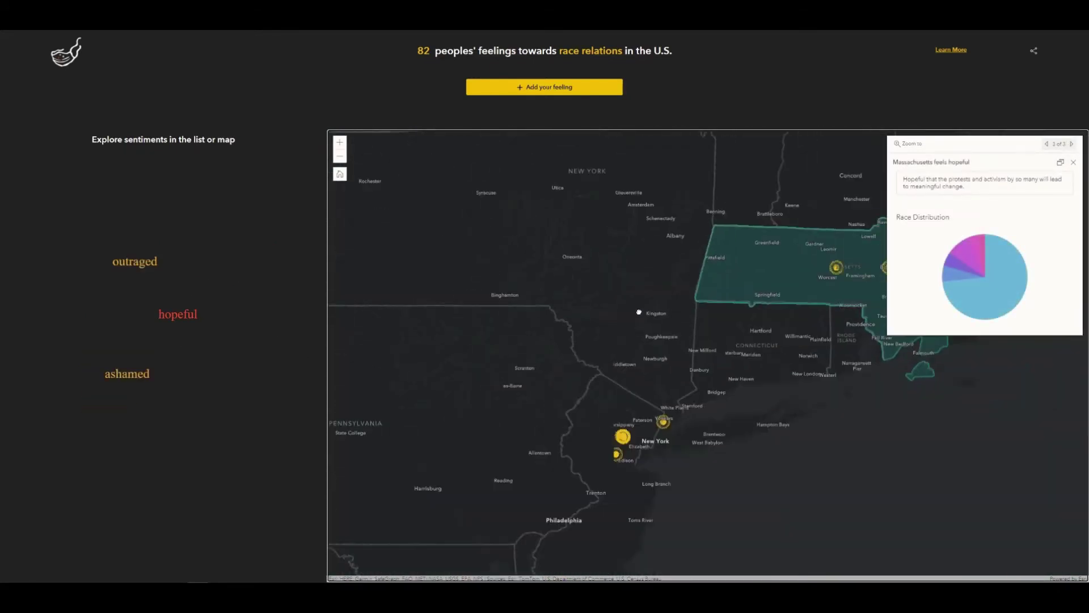
click(1074, 163)
Zoom out to the whole US and show New Jersey's 'wounded' comment
drag(514, 350, 621, 332)
scroll(621, 332, down, 3)
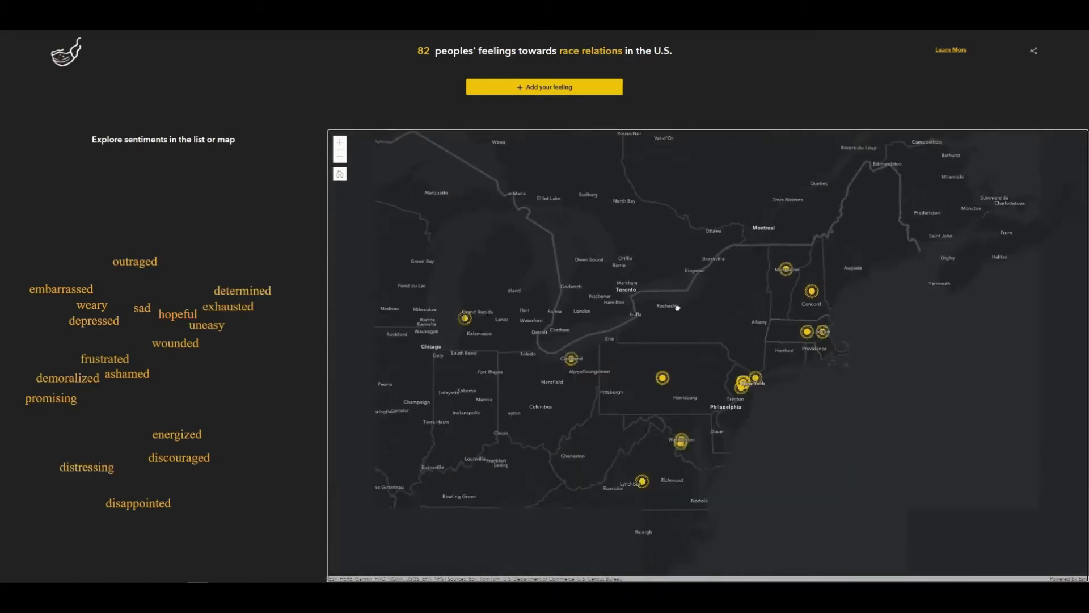
scroll(621, 317, down, 2)
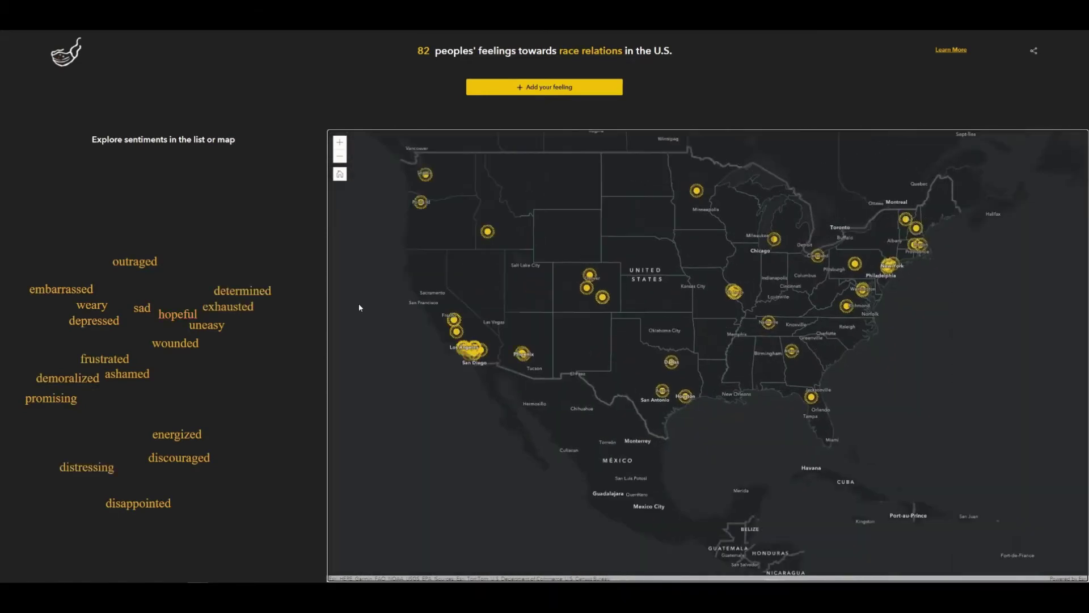
click(165, 347)
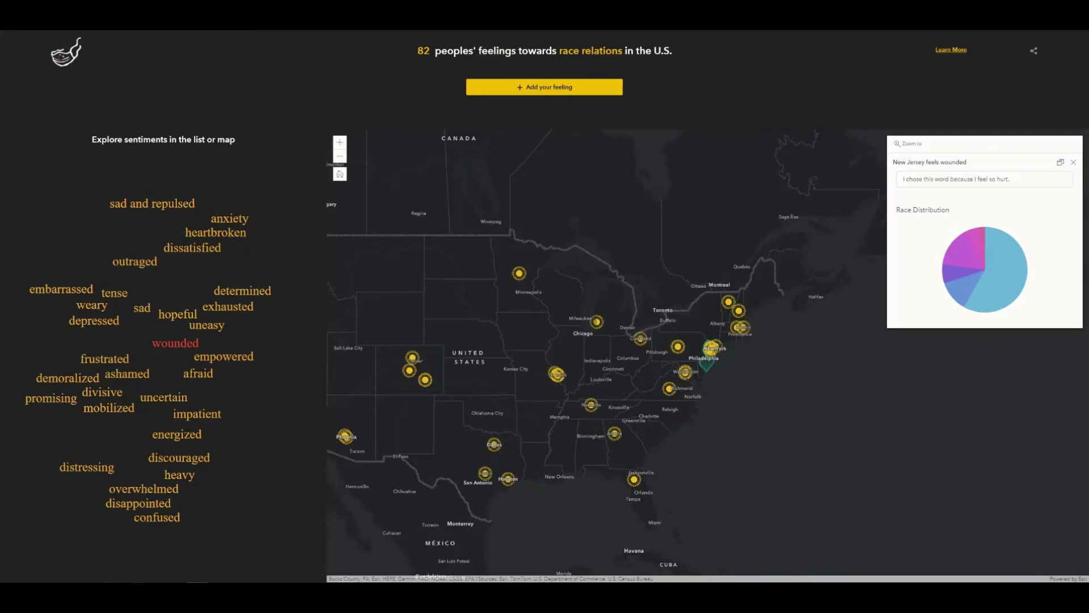
mouse_move(94, 592)
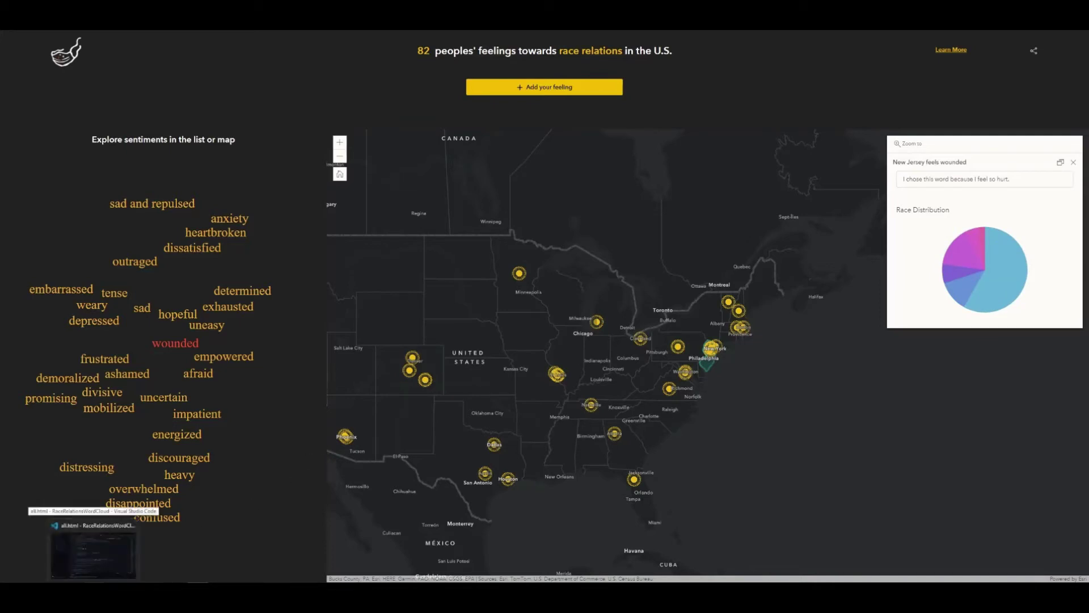
click(94, 553)
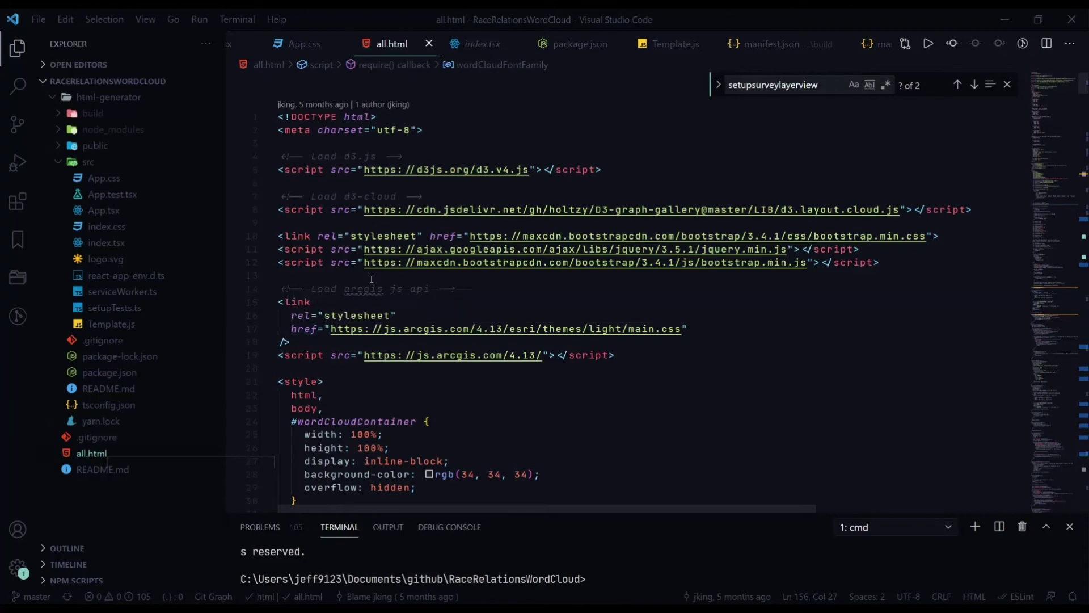
drag(465, 292, 279, 116)
click(324, 173)
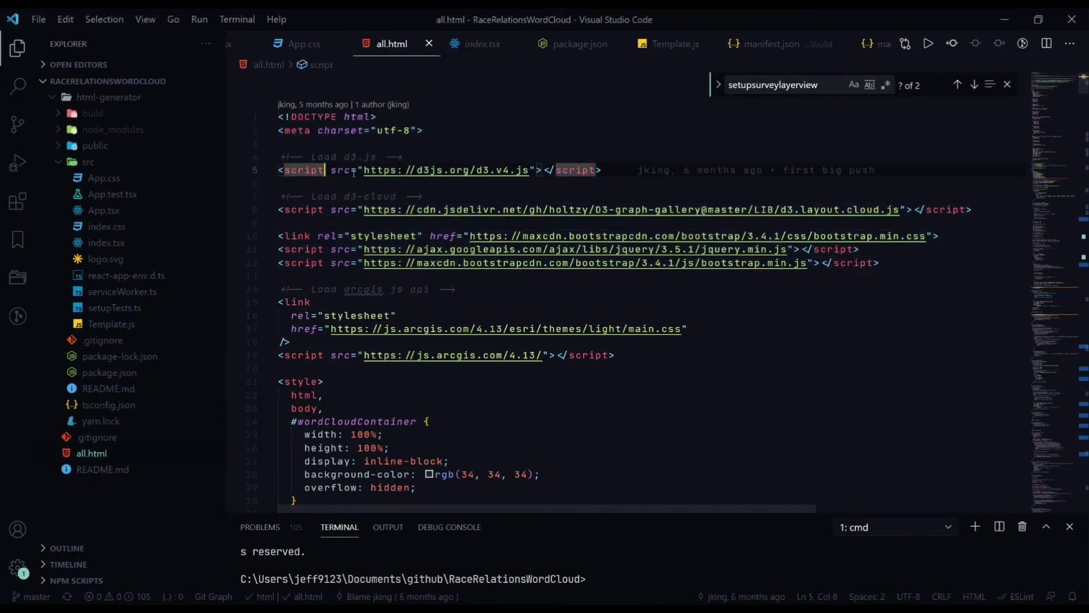
key(Home)
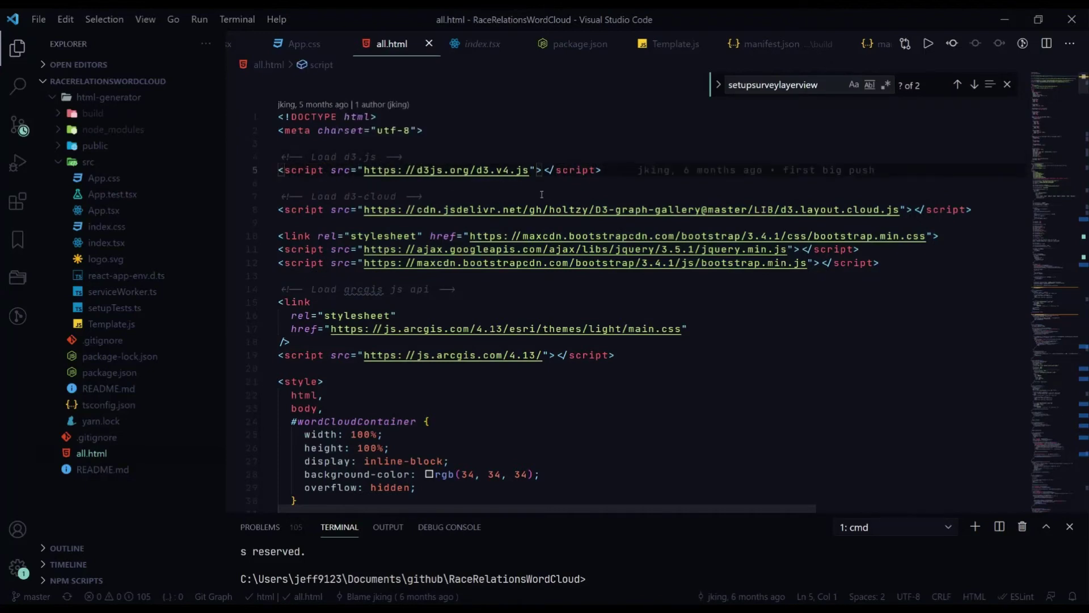
drag(617, 170, 279, 170)
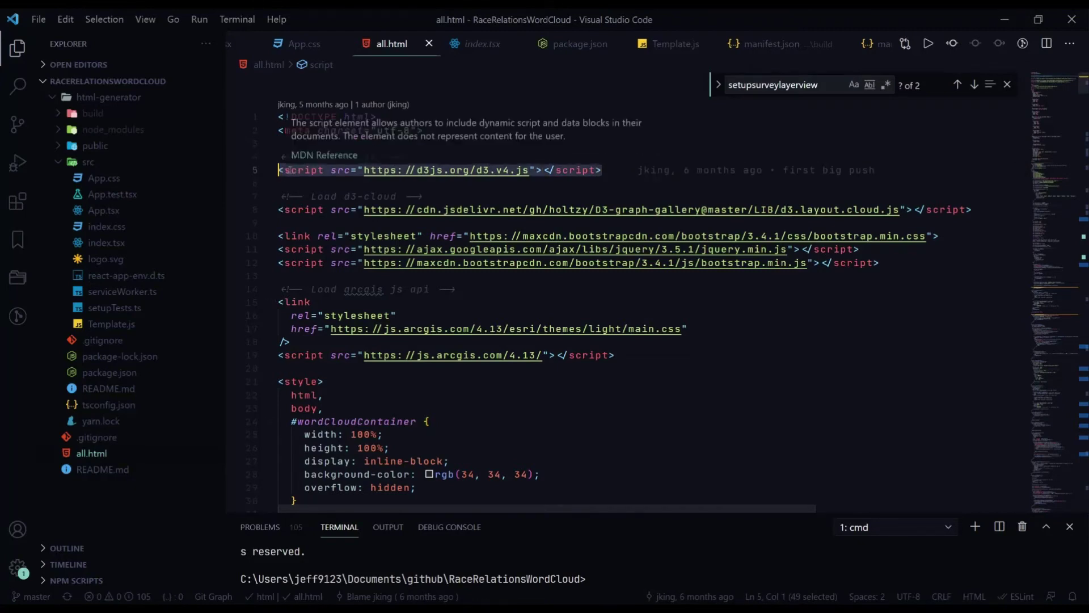
click(292, 170)
drag(279, 169, 606, 171)
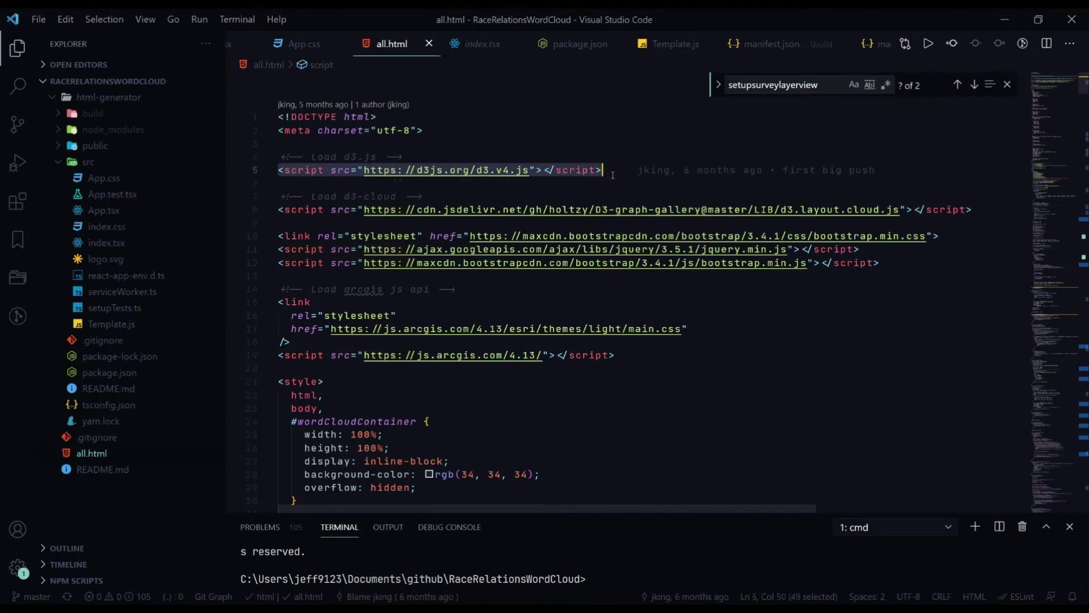
click(606, 182)
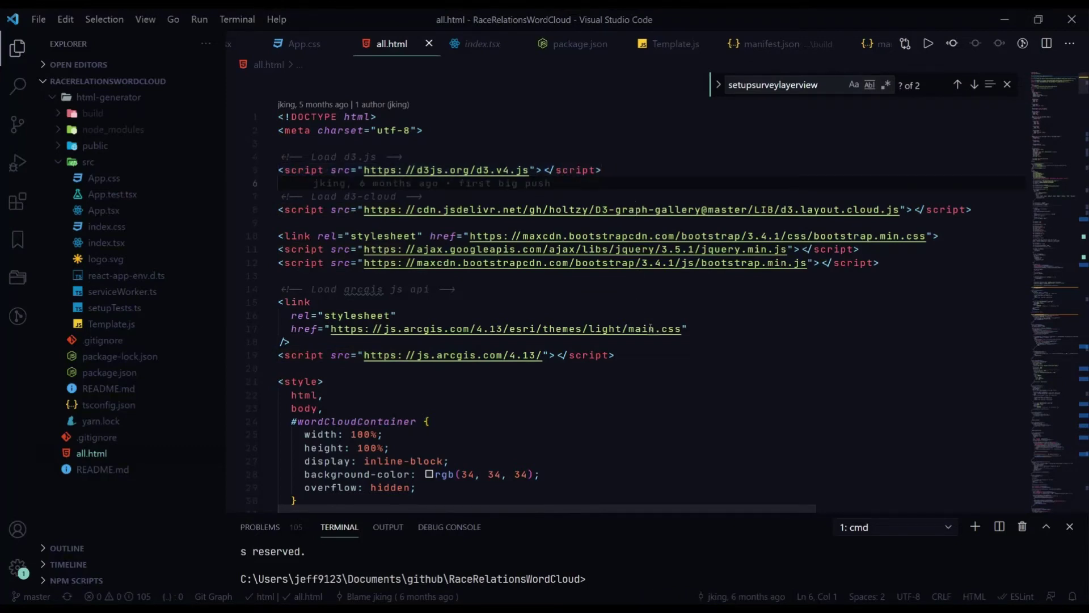
drag(278, 209, 870, 235)
click(652, 303)
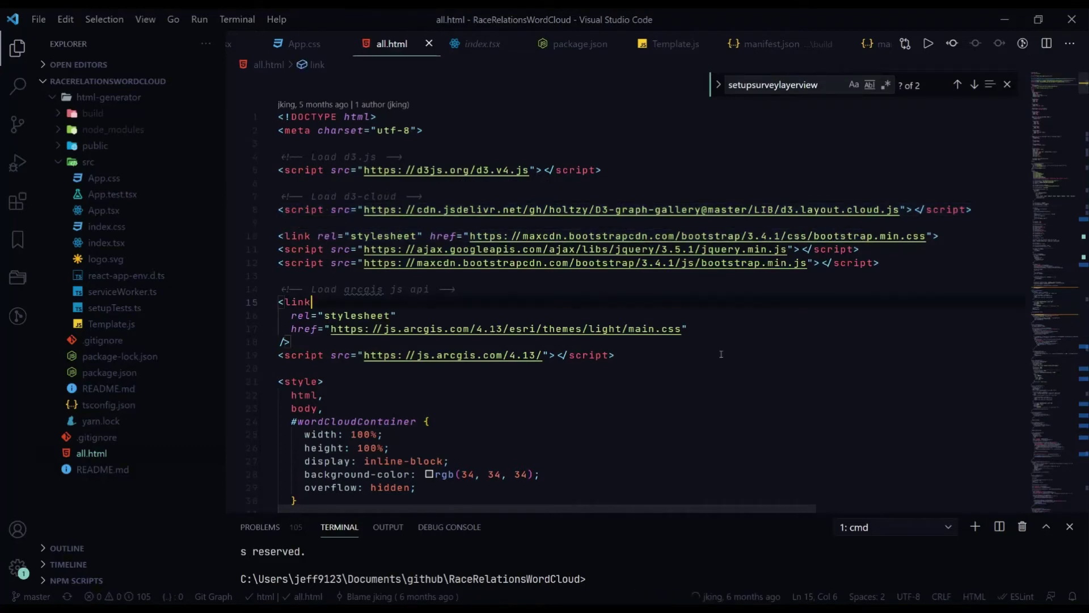
drag(652, 359, 279, 299)
click(299, 313)
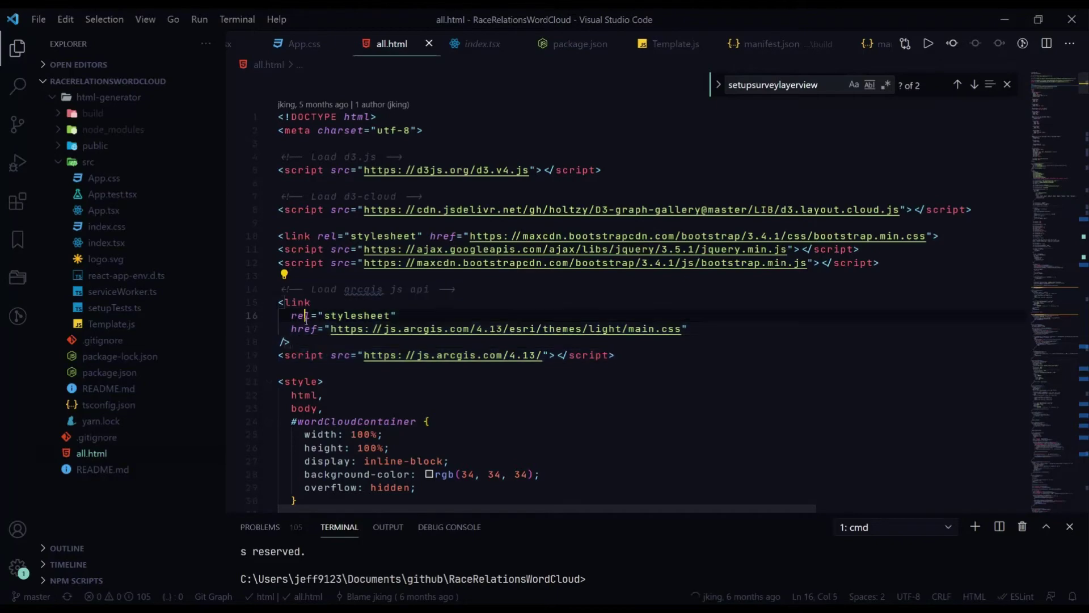
click(590, 355)
click(644, 354)
scroll(539, 323, down, 3)
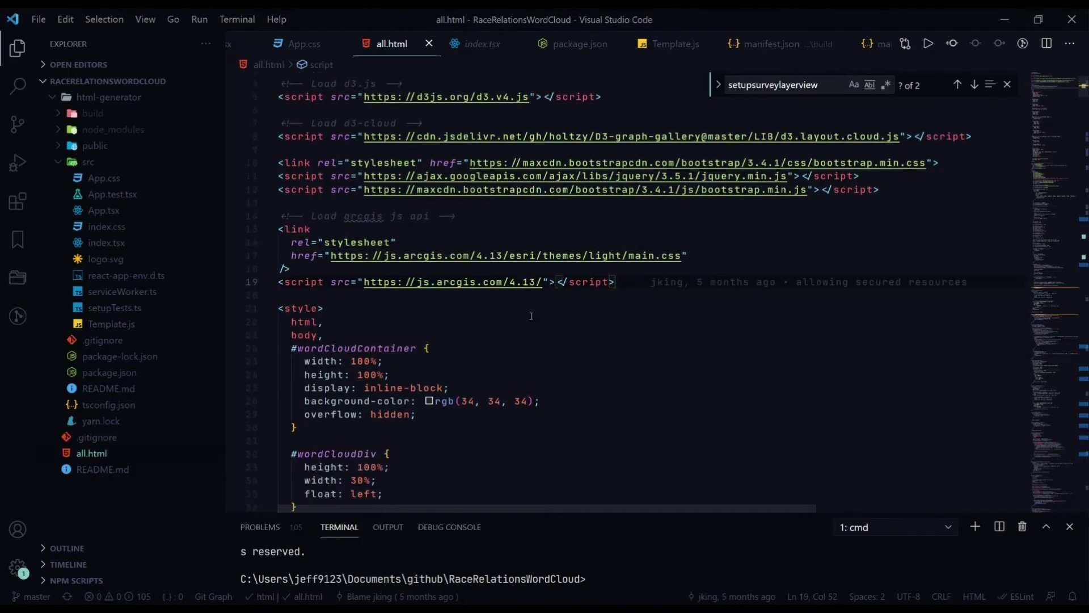
scroll(540, 323, down, 20)
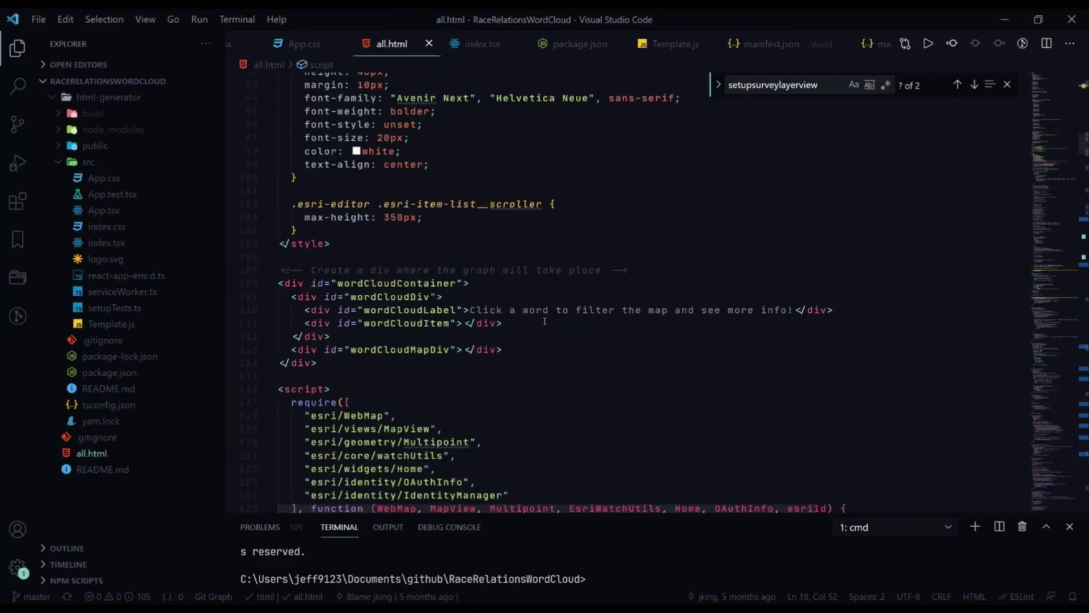
scroll(545, 321, down, 13)
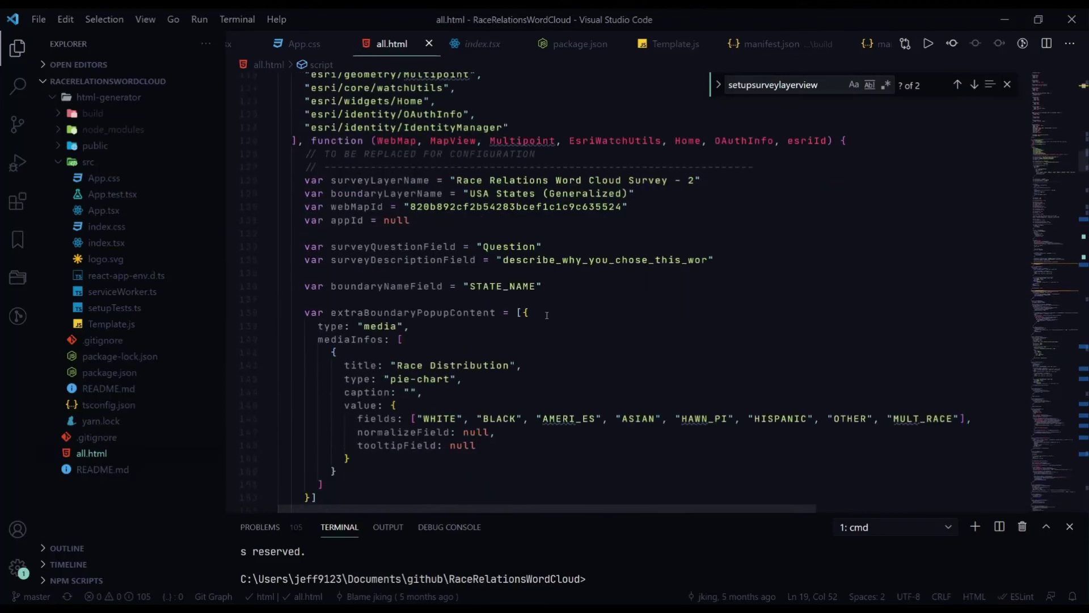
scroll(548, 310, down, 1)
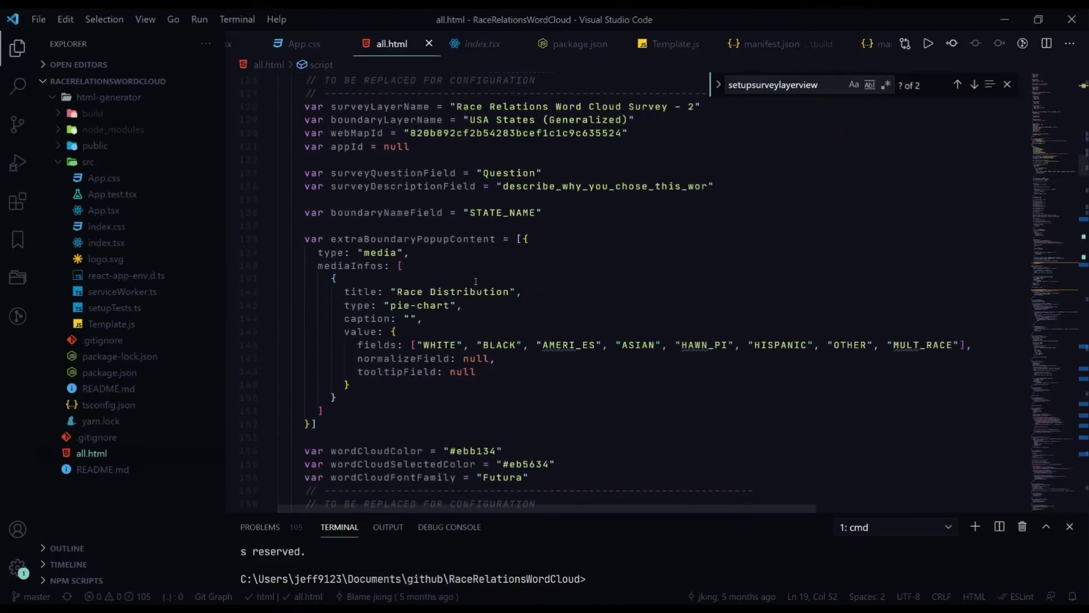
drag(305, 110, 531, 478)
click(531, 477)
scroll(591, 467, up, 1)
scroll(591, 462, down, 4)
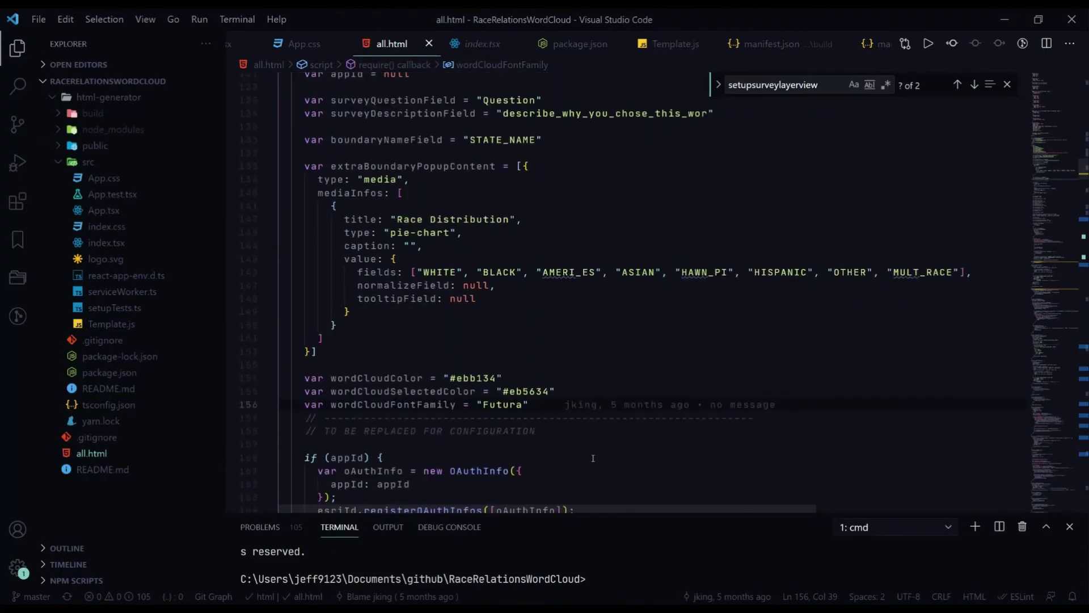
scroll(590, 457, up, 3)
scroll(590, 454, up, 2)
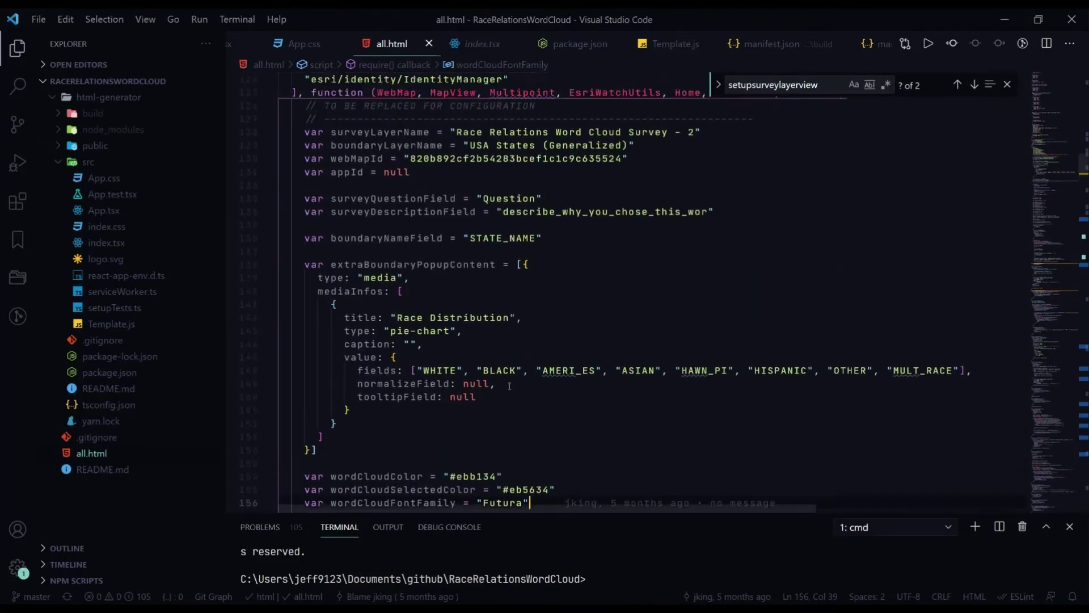
scroll(375, 172, down, 2)
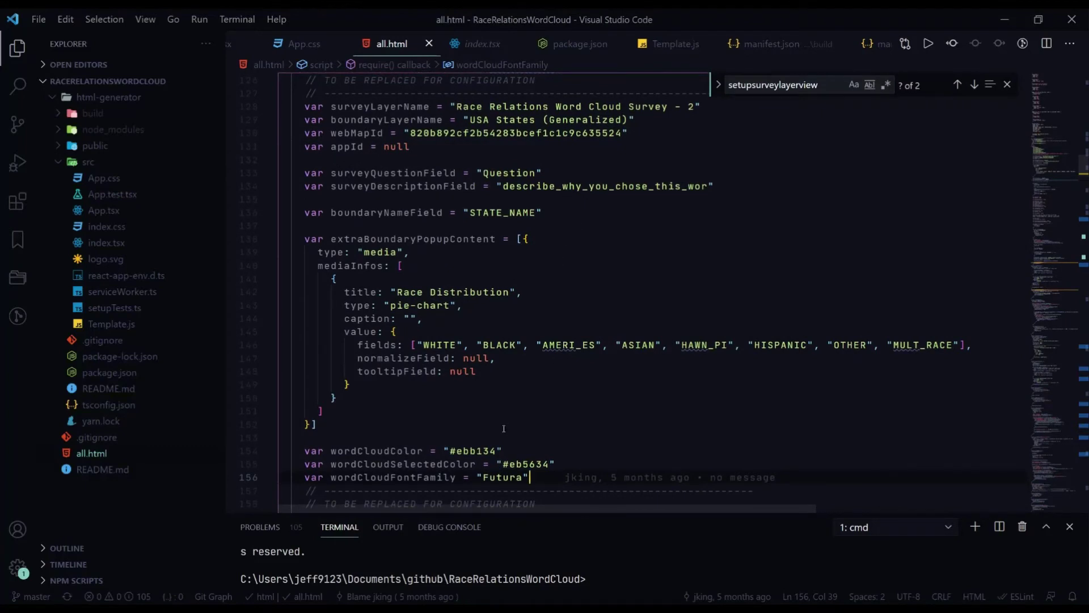
scroll(502, 429, down, 1)
scroll(505, 409, up, 1)
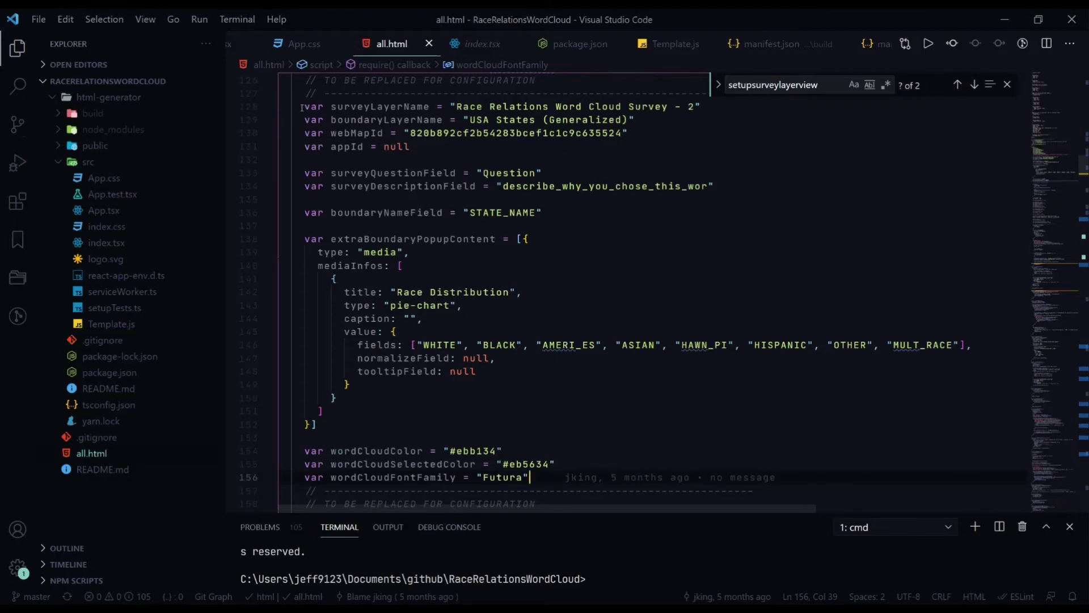
drag(305, 106, 430, 106)
click(431, 106)
click(352, 132)
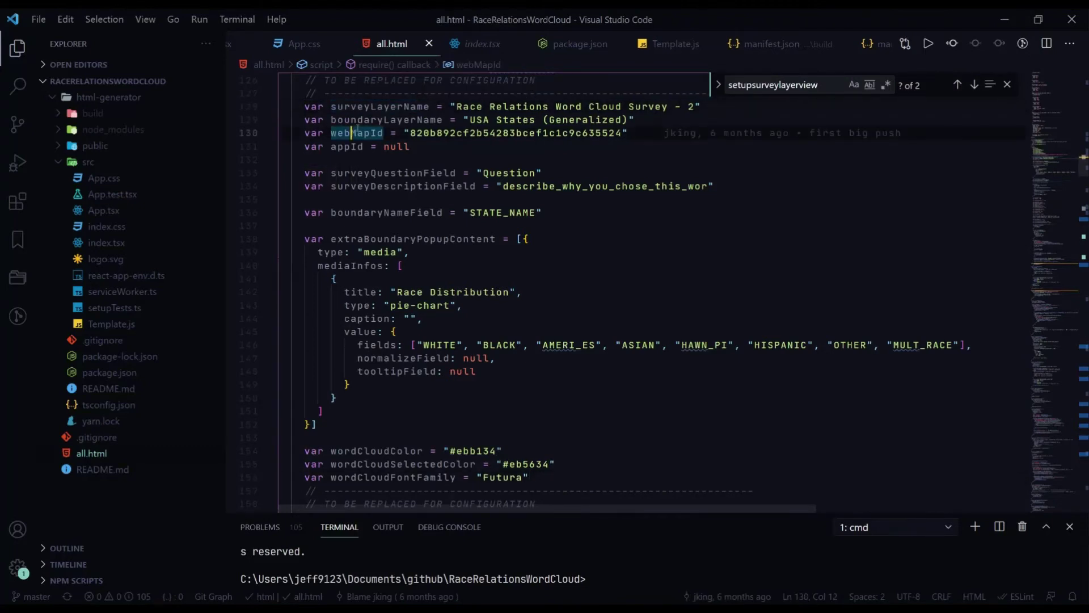
click(391, 133)
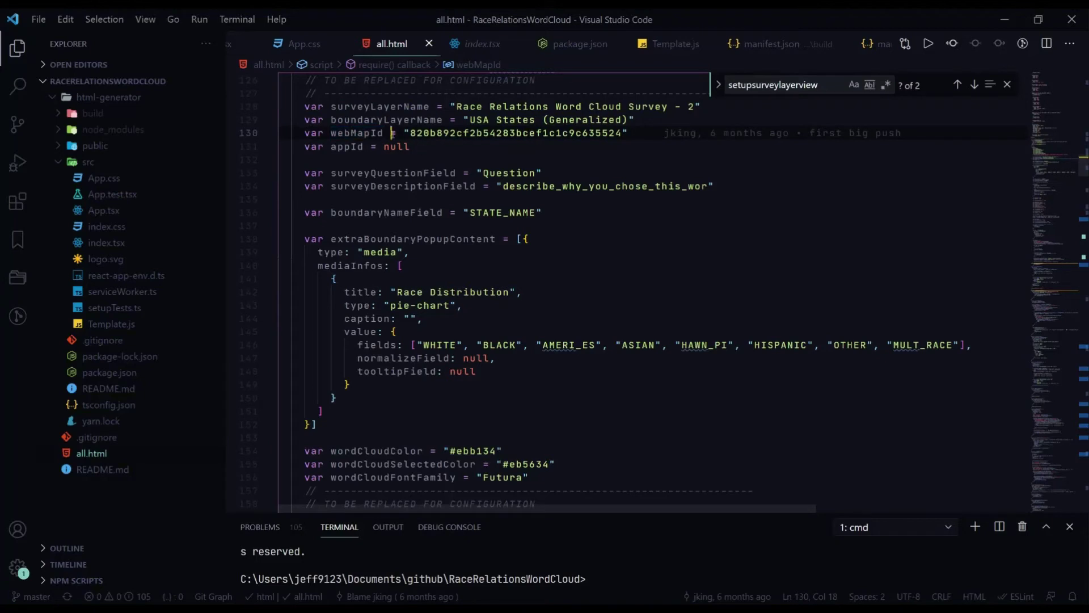
drag(303, 133, 311, 106)
click(630, 133)
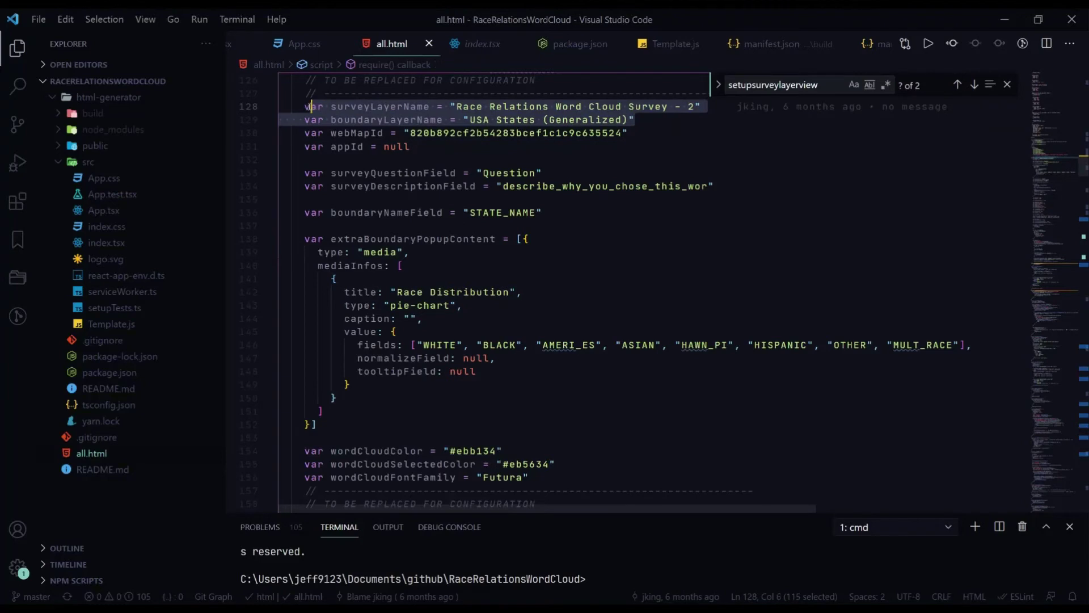
click(351, 107)
scroll(472, 159, down, 1)
click(469, 158)
drag(726, 152, 305, 136)
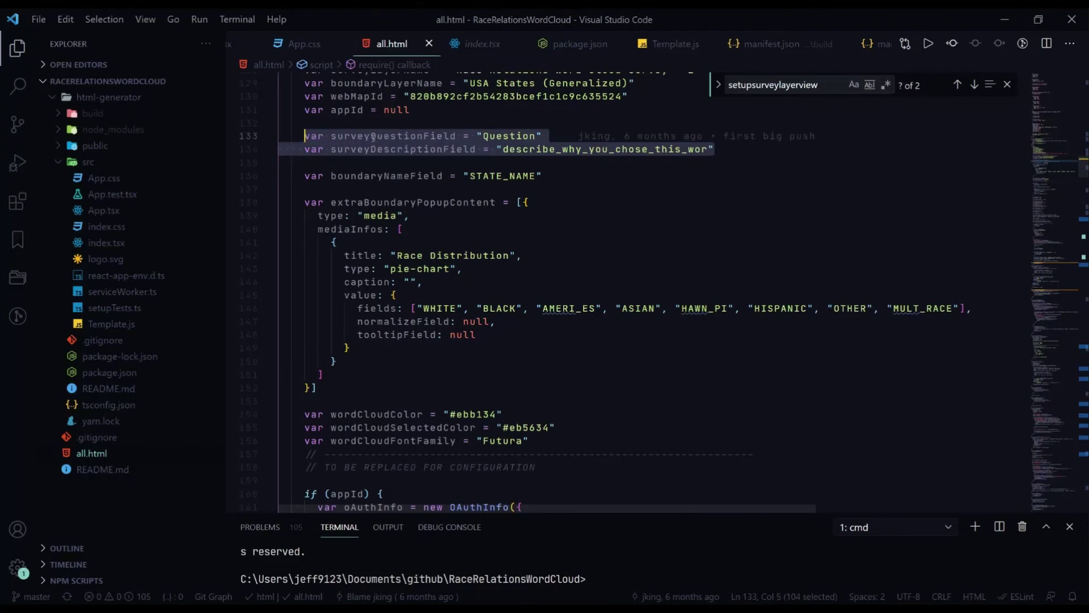
click(372, 137)
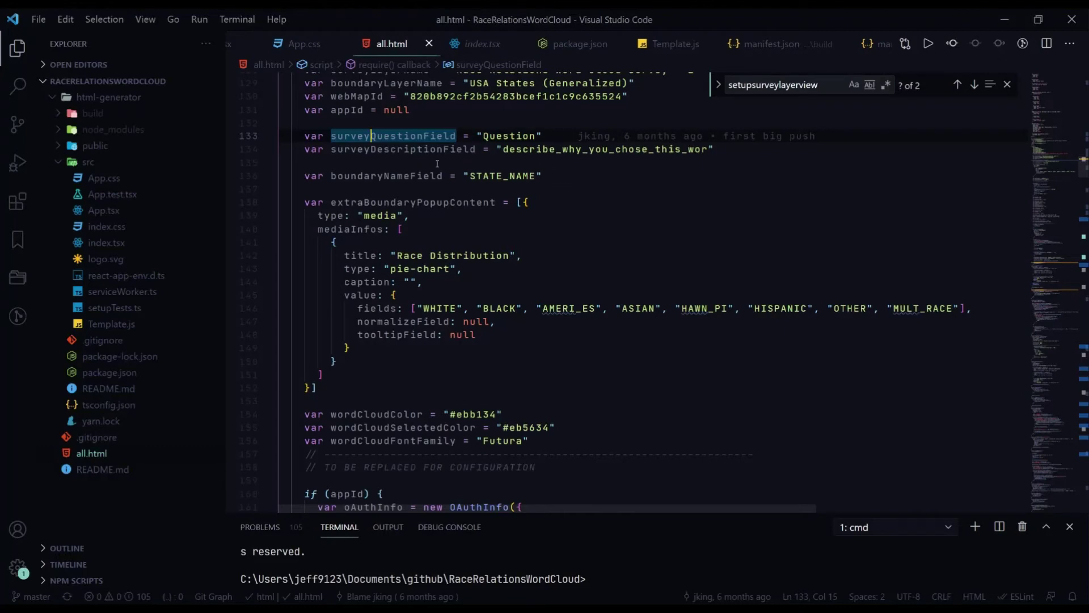
drag(483, 136, 533, 136)
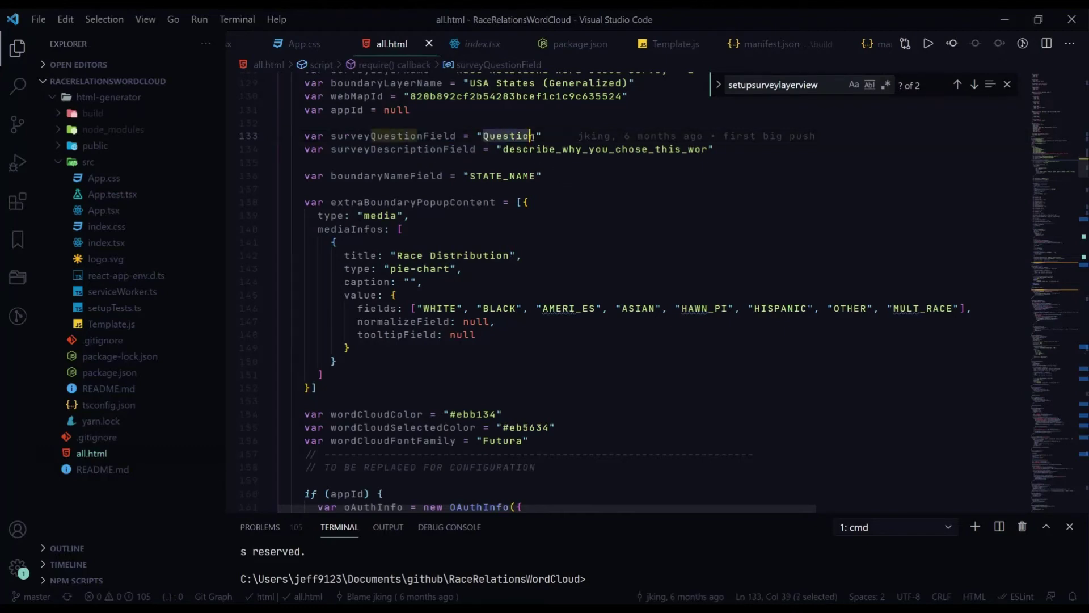
drag(715, 149, 331, 137)
click(543, 176)
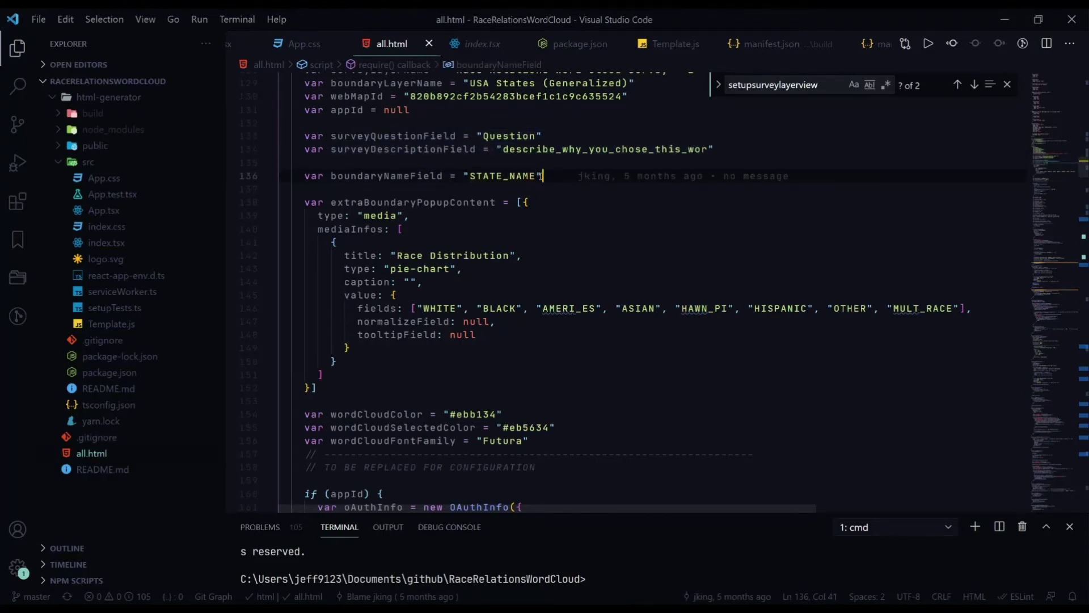
drag(543, 175, 306, 176)
key(Down)
drag(544, 176, 307, 175)
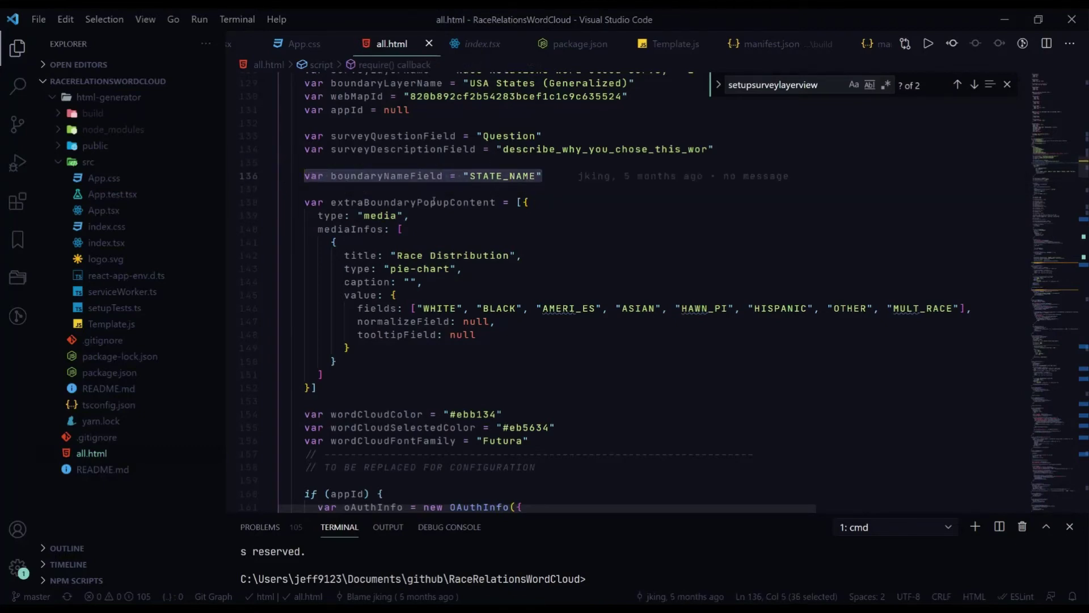
scroll(346, 183, up, 1)
scroll(336, 312, down, 2)
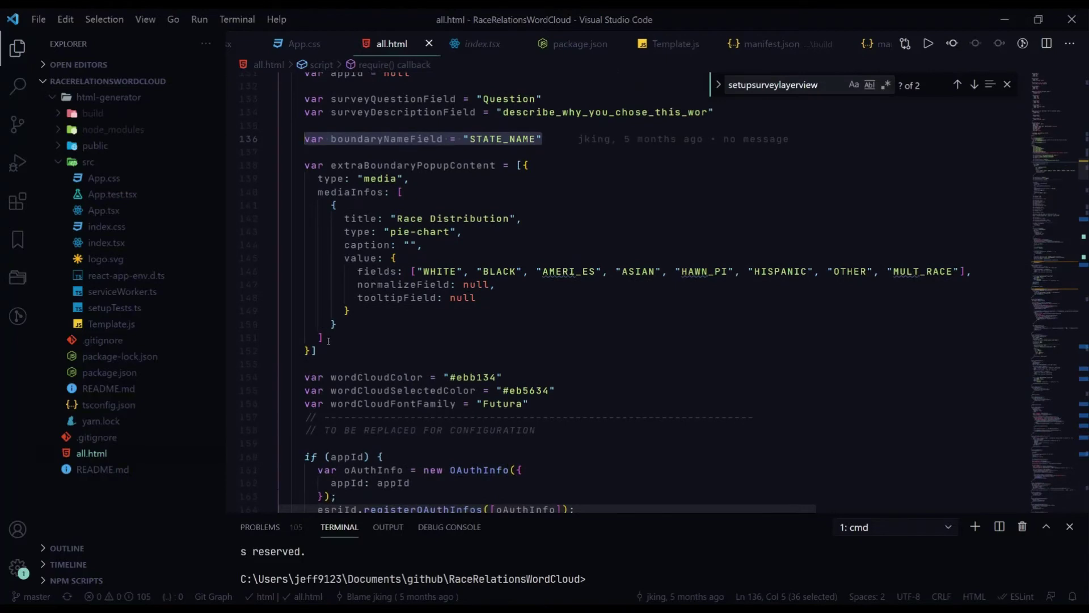
drag(329, 346, 306, 166)
click(373, 336)
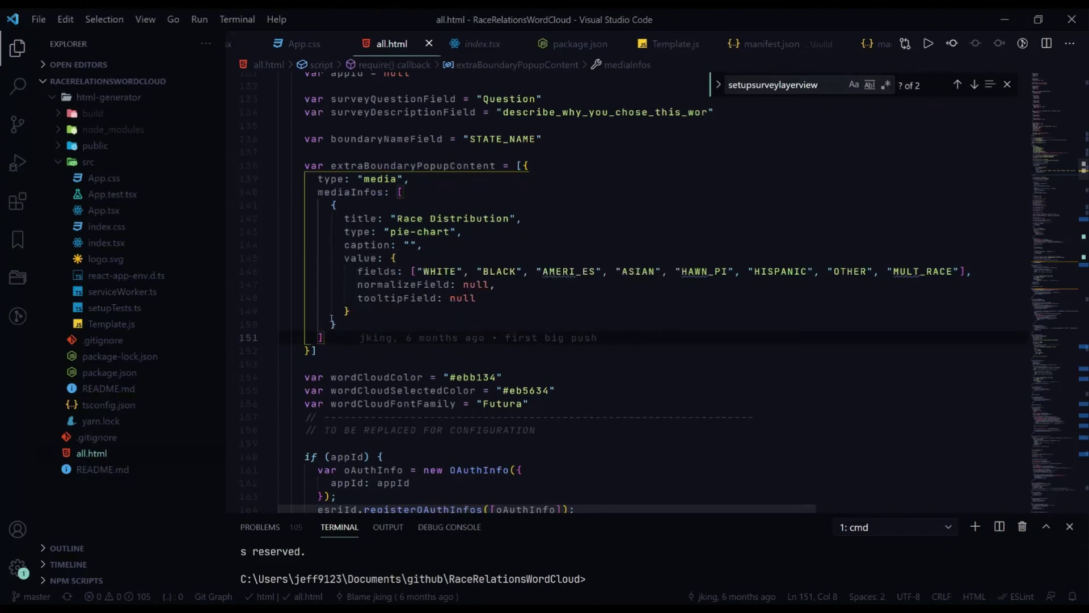
key(shift+alt+Right)
key(shift+alt+Right)
key(shift+alt+Right)
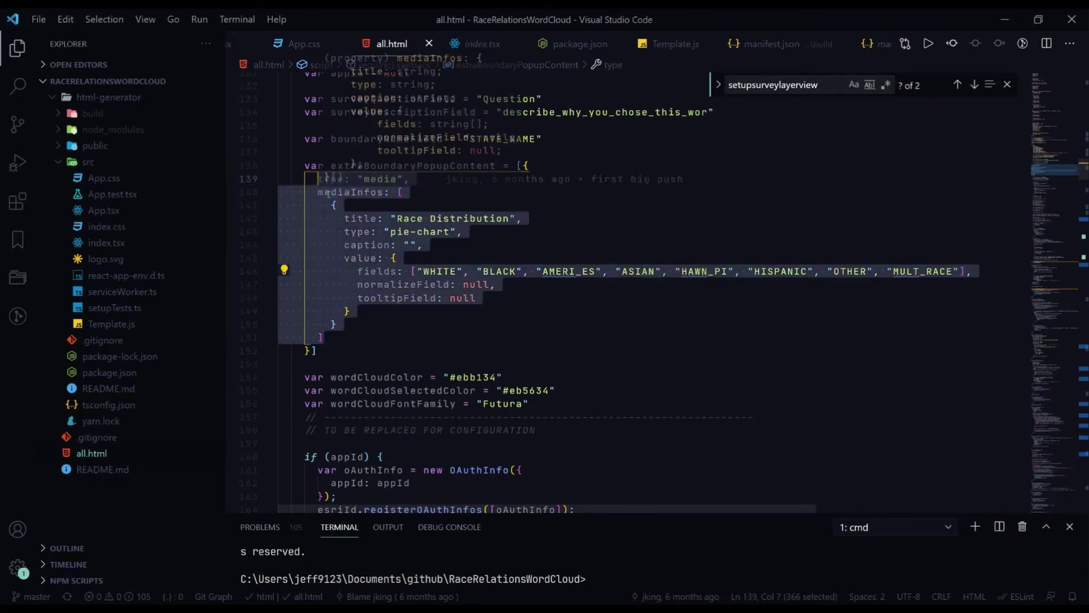
click(369, 311)
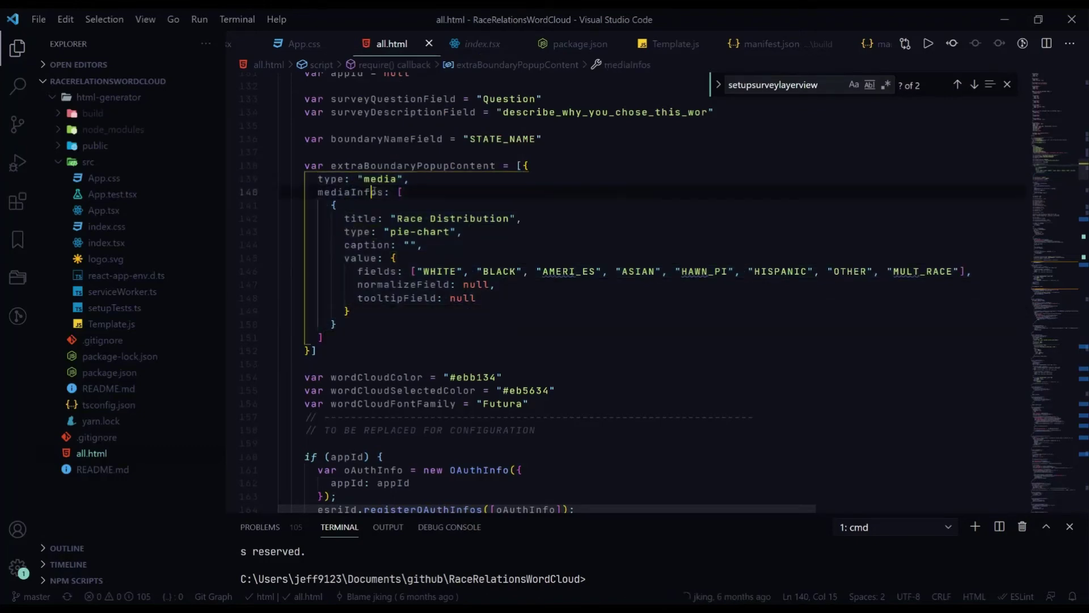
drag(318, 192, 401, 334)
mouse_move(401, 334)
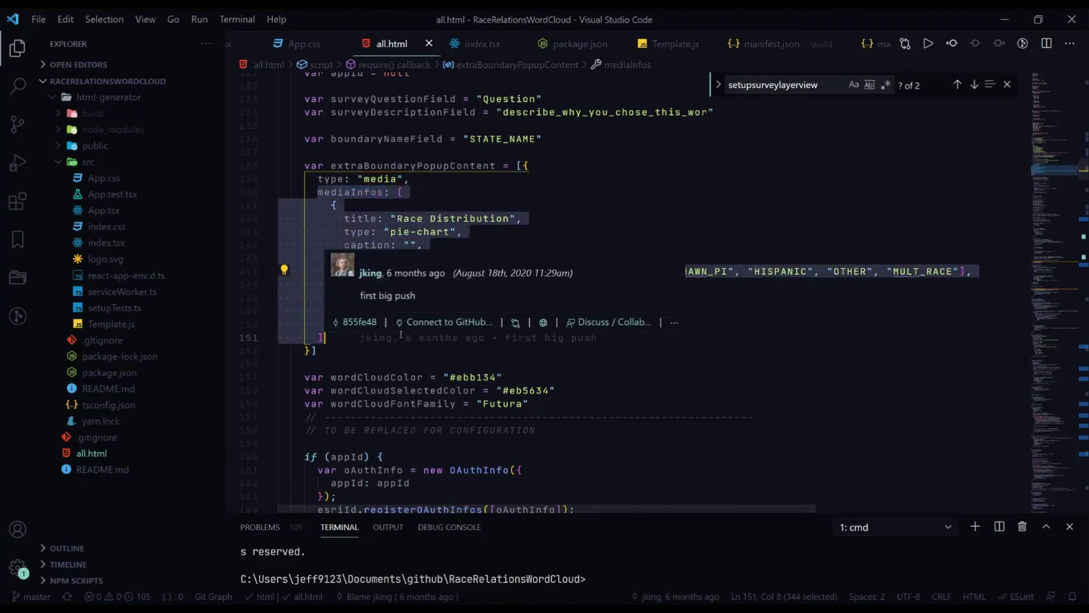
click(354, 340)
drag(333, 205, 409, 272)
click(397, 311)
key(shift+Up)
key(Down)
key(Down)
key(Down)
key(Down)
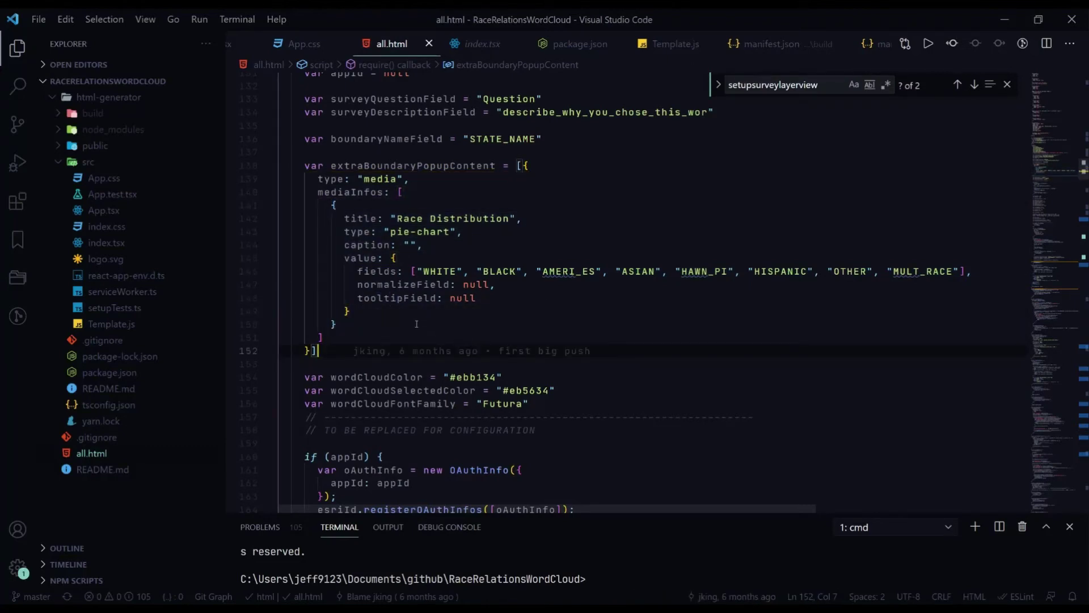
drag(318, 192, 391, 192)
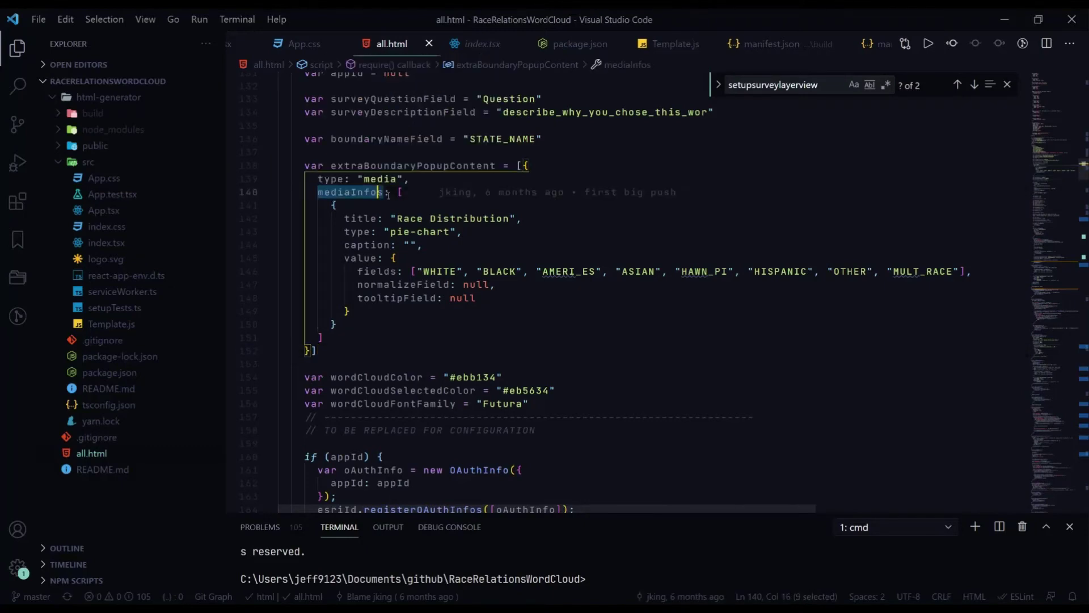
click(391, 191)
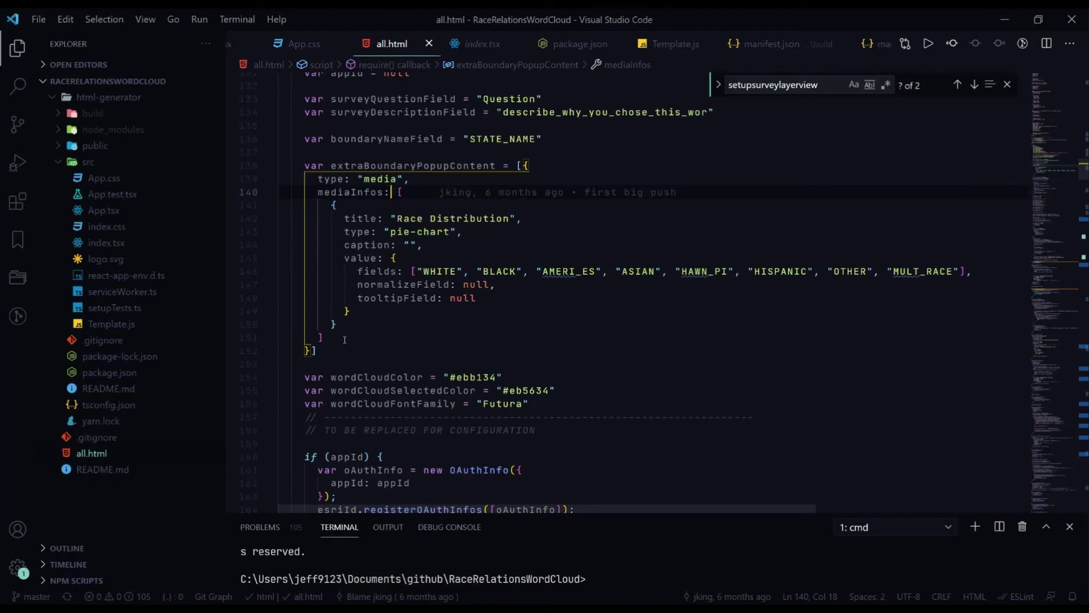
drag(345, 340, 319, 179)
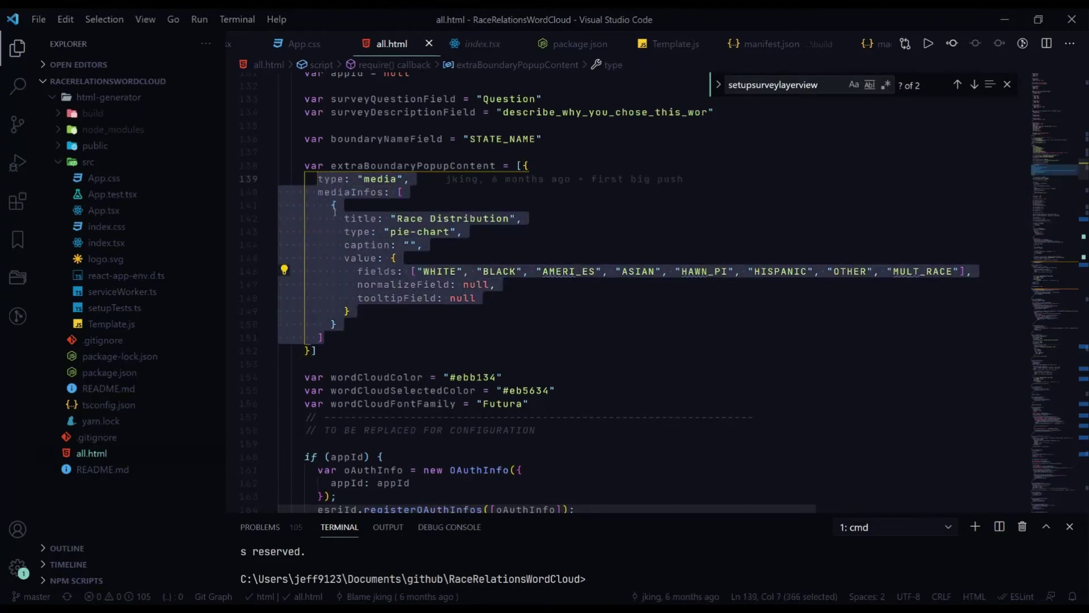
click(333, 216)
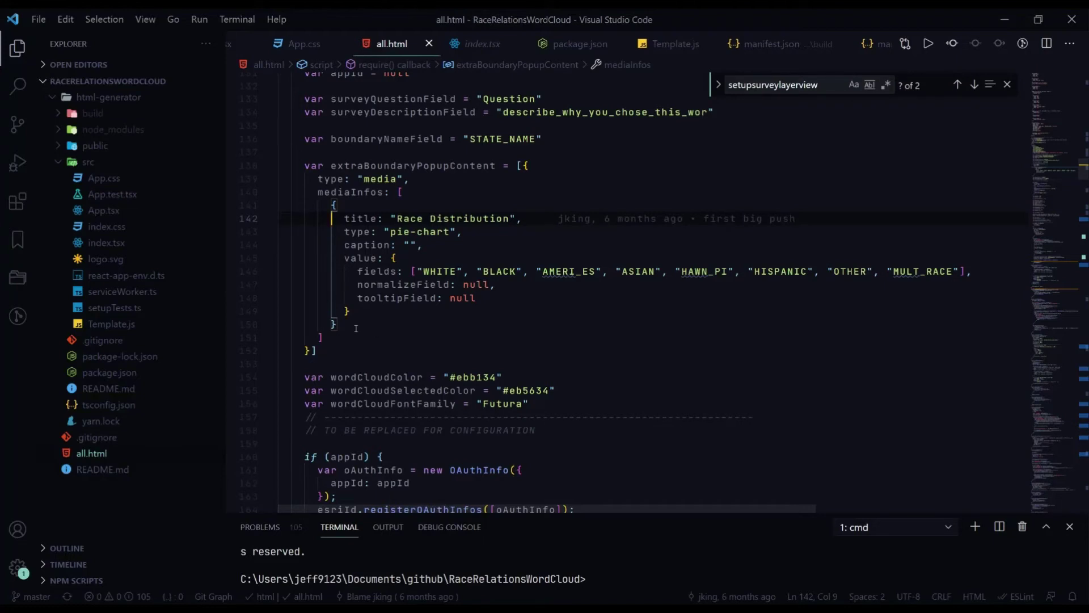
click(363, 336)
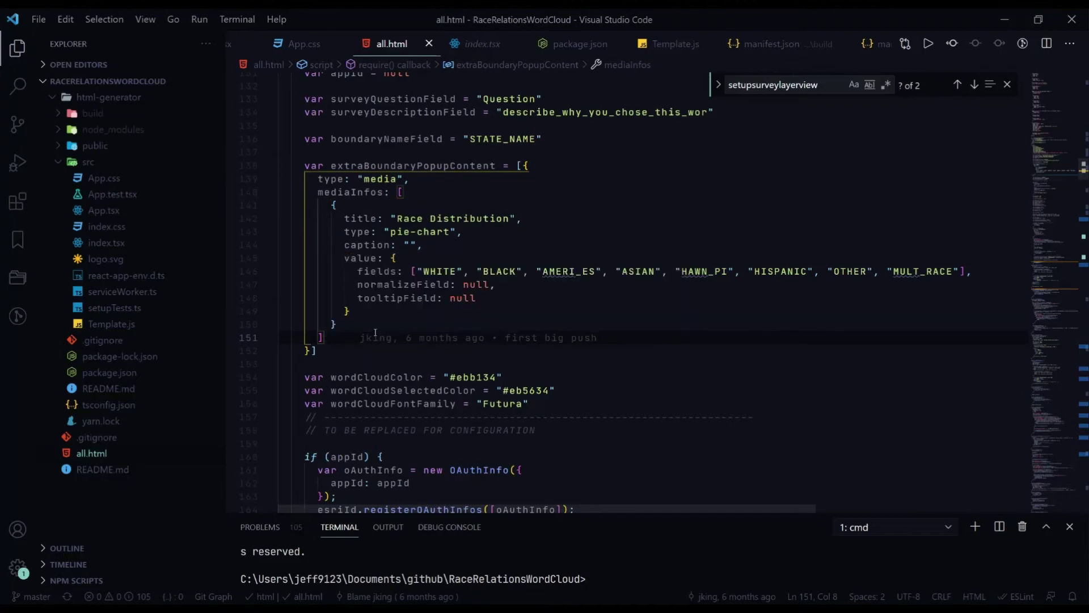
click(445, 231)
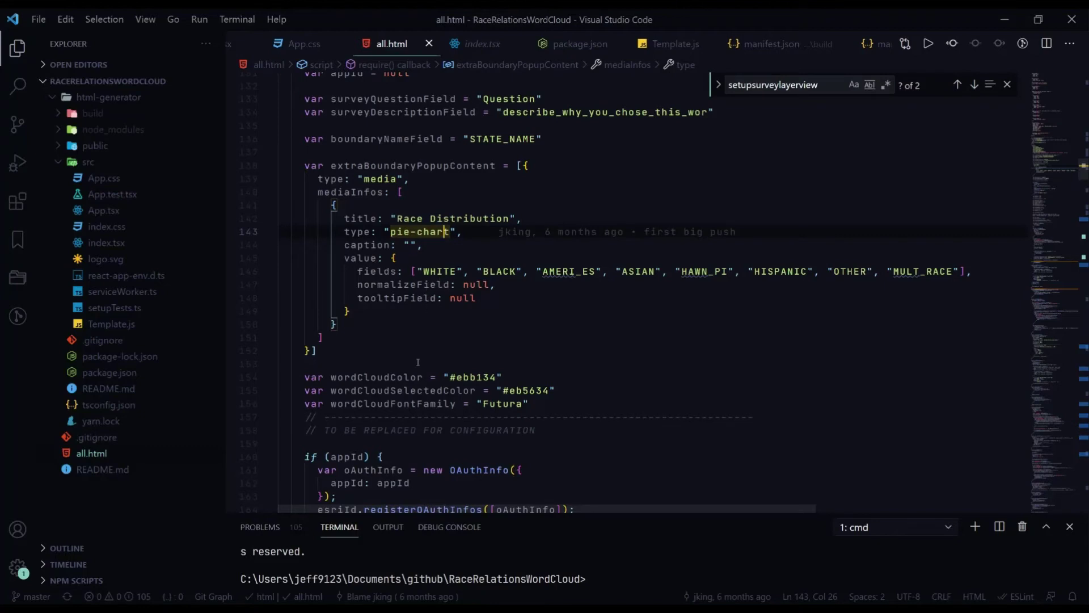
Highlight the three word cloud style variables in all.html
click(375, 363)
drag(331, 376, 442, 401)
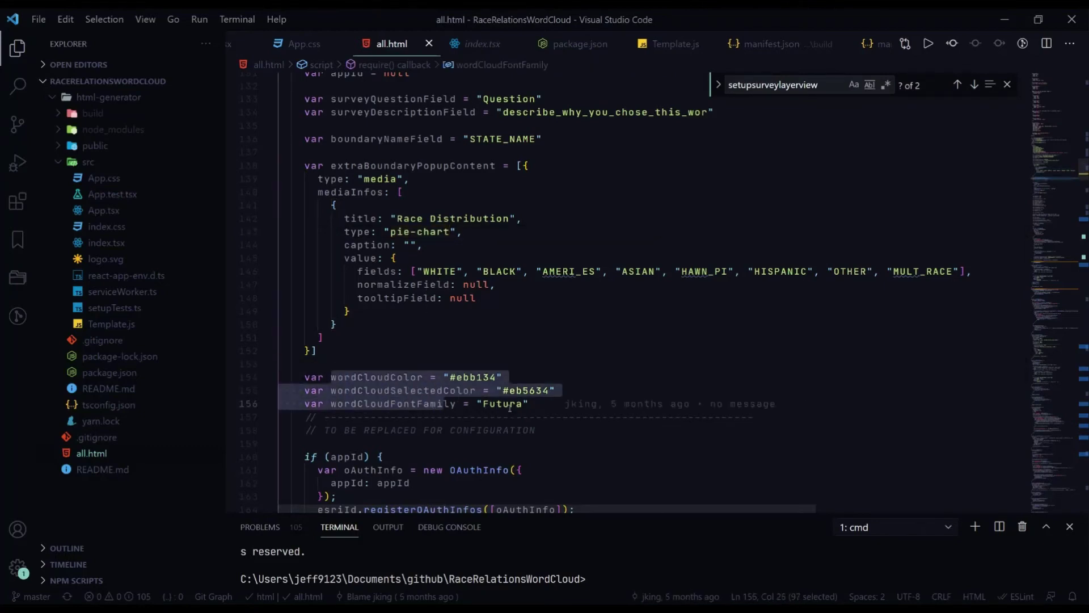
click(311, 376)
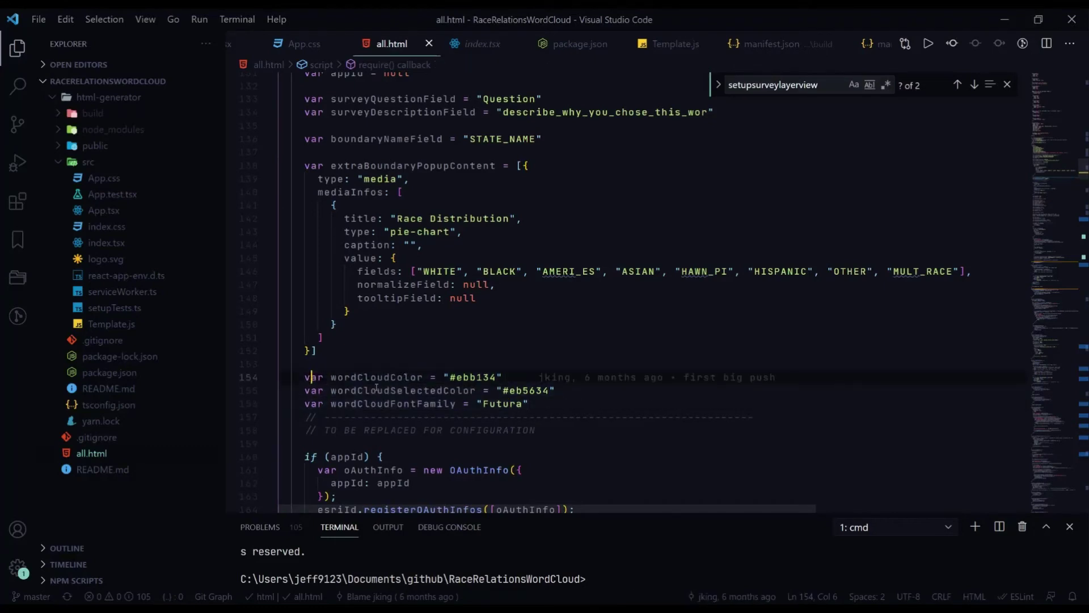
Highlight the full block of replaceable configuration variables, lines 128–156
scroll(376, 388, down, 1)
scroll(409, 298, down, 1)
scroll(409, 298, up, 4)
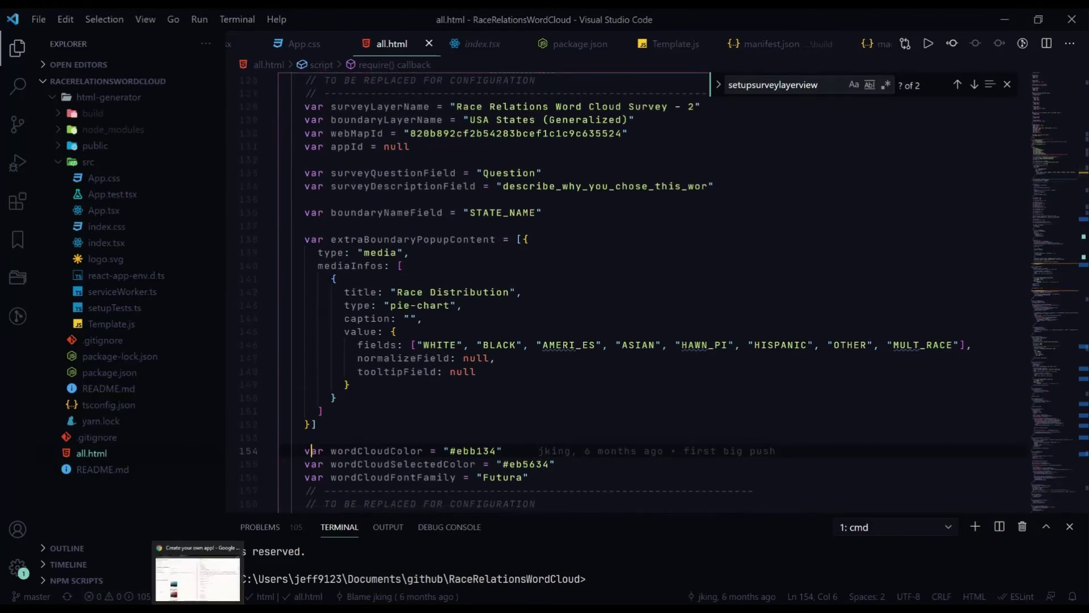
click(400, 410)
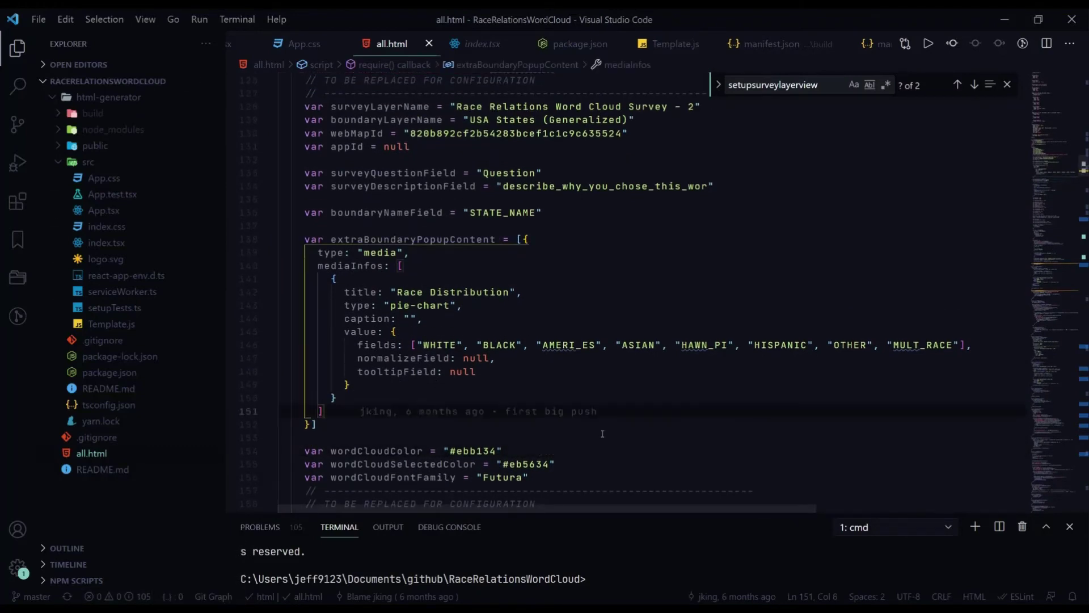
drag(530, 477, 303, 107)
click(397, 186)
click(580, 481)
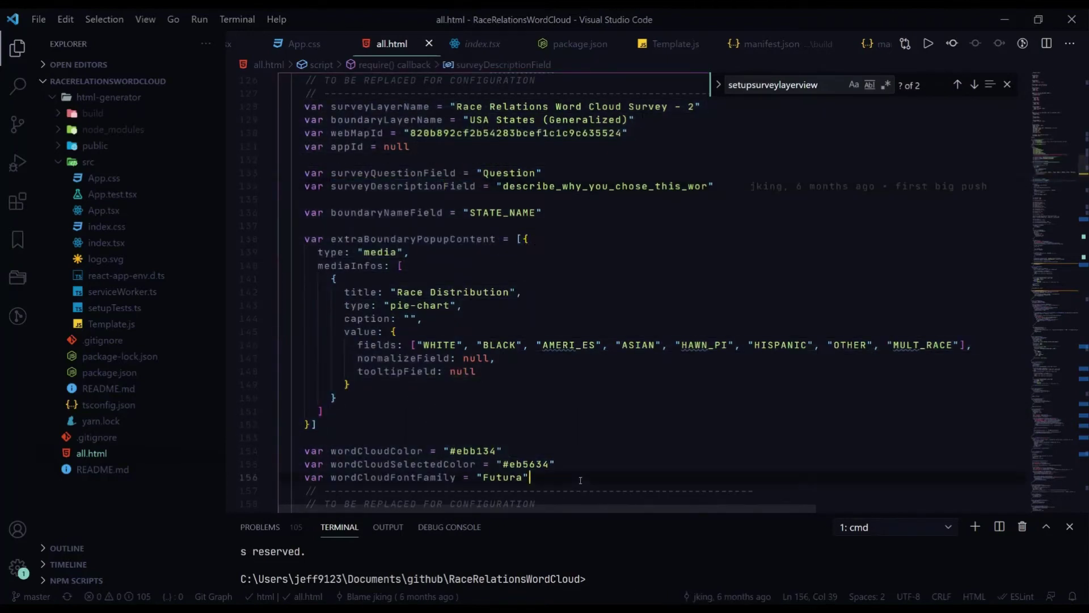
drag(580, 481, 305, 107)
click(369, 200)
drag(545, 476, 303, 106)
click(410, 186)
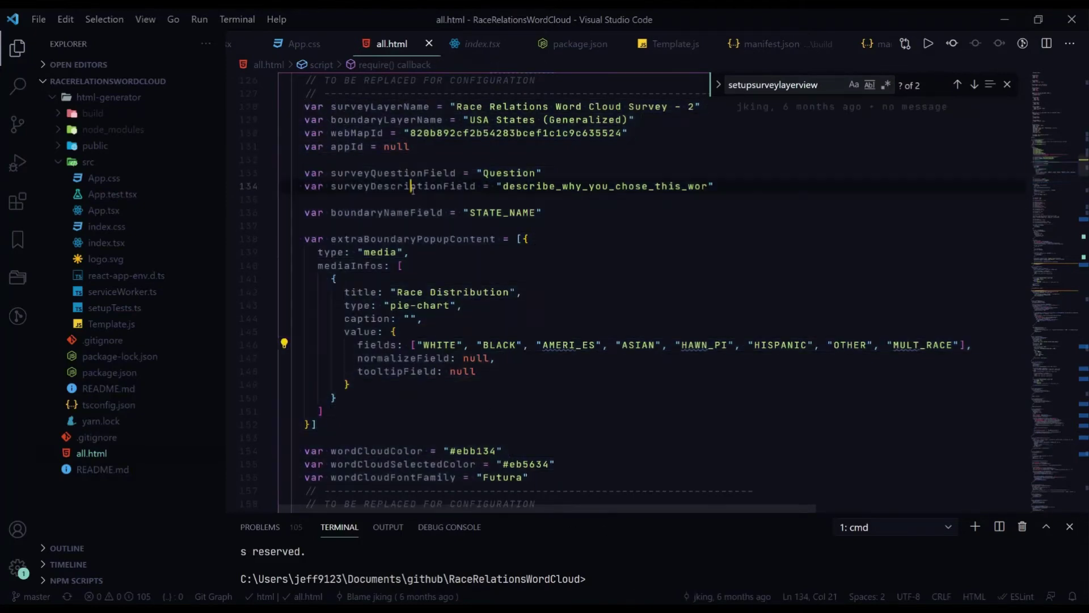
key(alt+Tab)
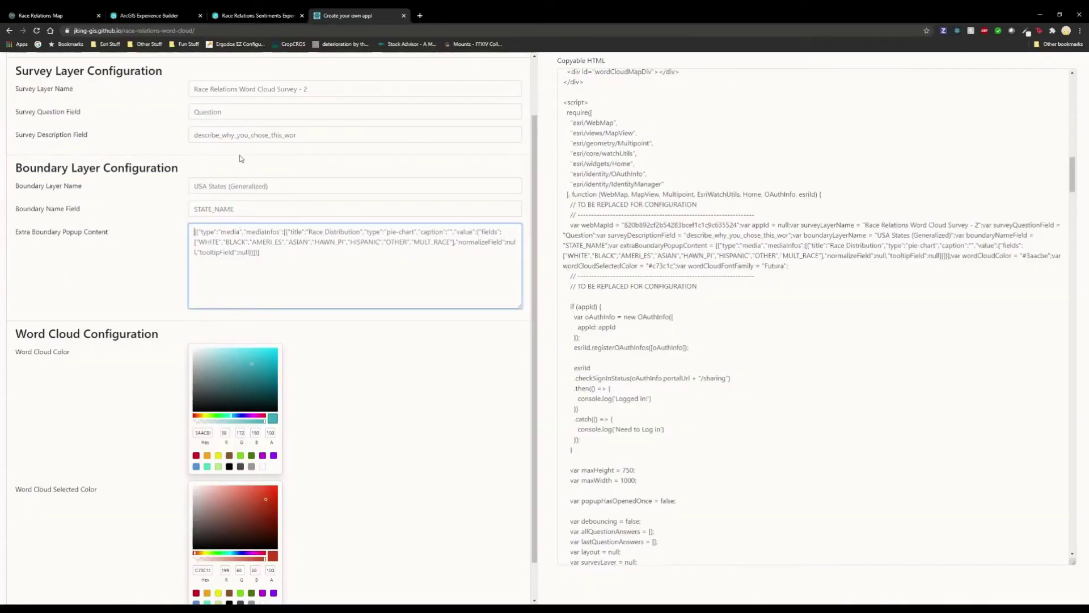
Point out the web map id, app id, survey layer name and extra boundary popup settings
scroll(314, 196, down, 1)
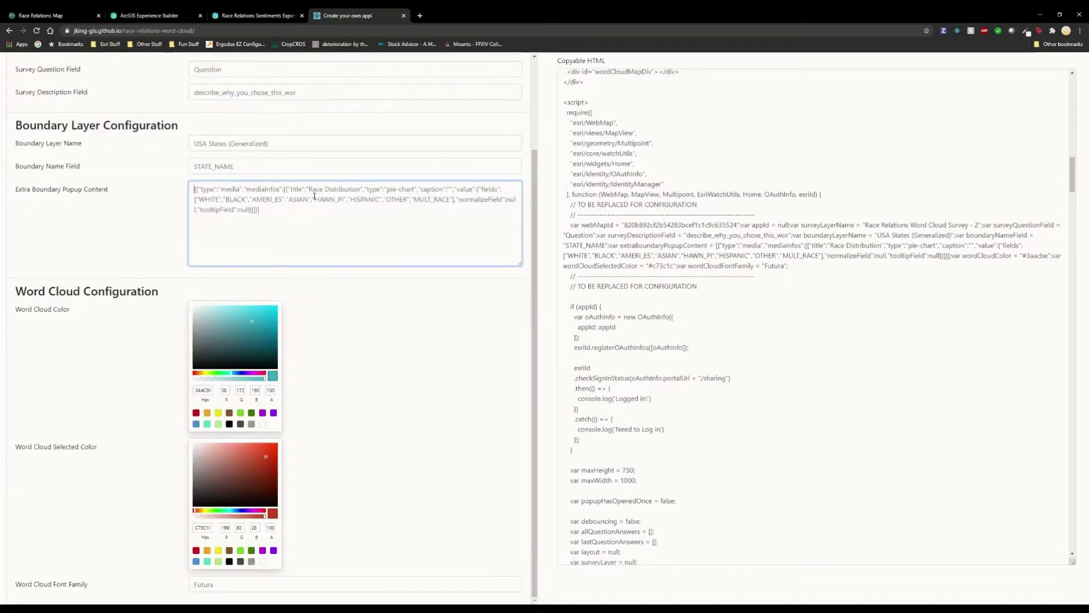
scroll(314, 196, up, 3)
click(270, 89)
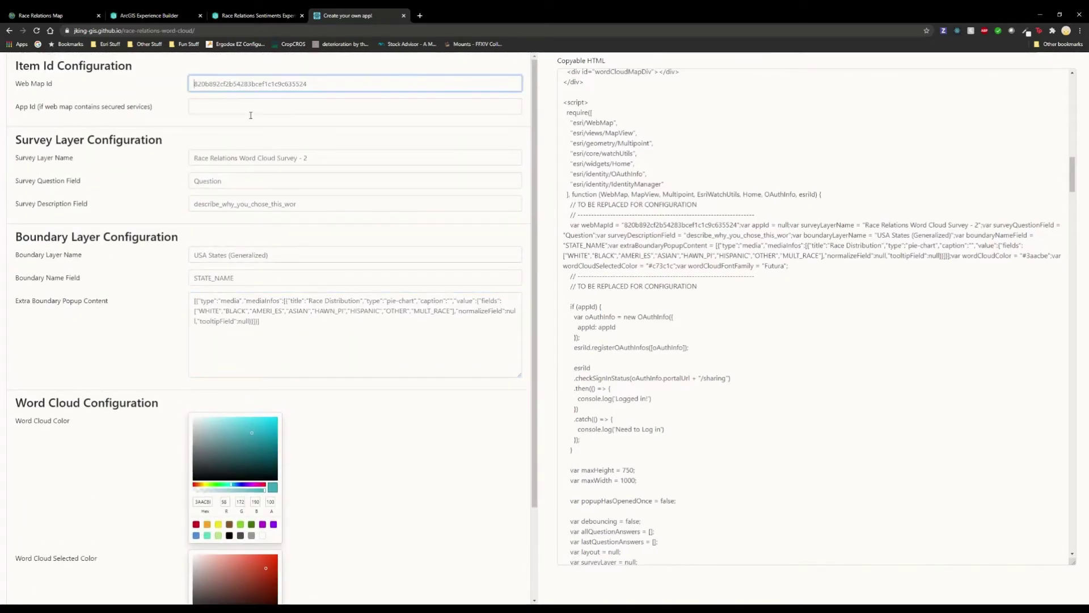
click(219, 108)
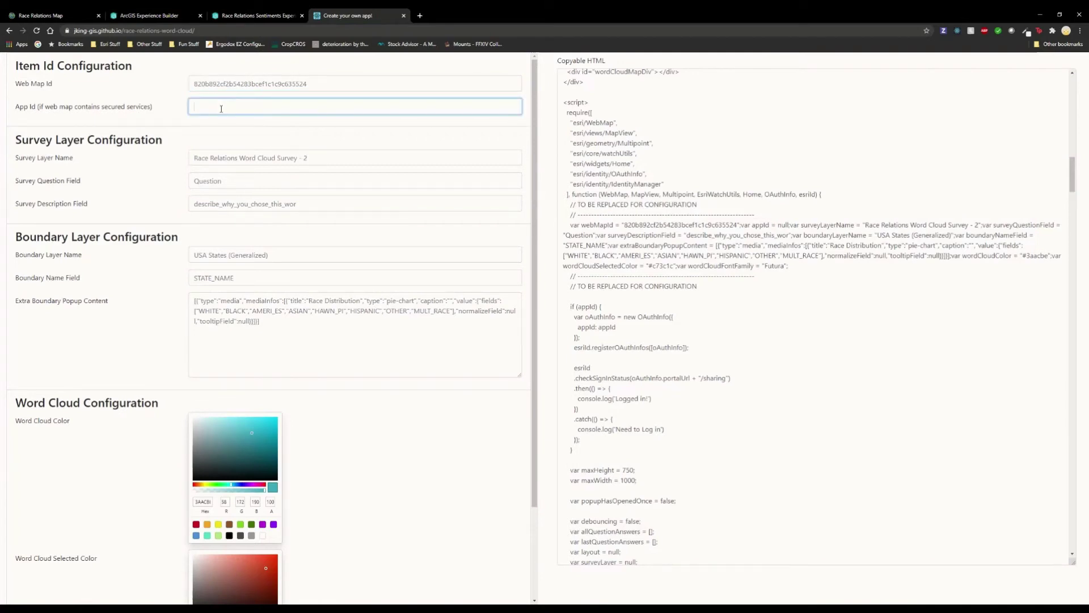
click(282, 164)
click(301, 366)
Retune the Word Cloud Color to muted teal #3aafc2 and darken the Selected Color
scroll(328, 312, down, 3)
drag(239, 337, 254, 326)
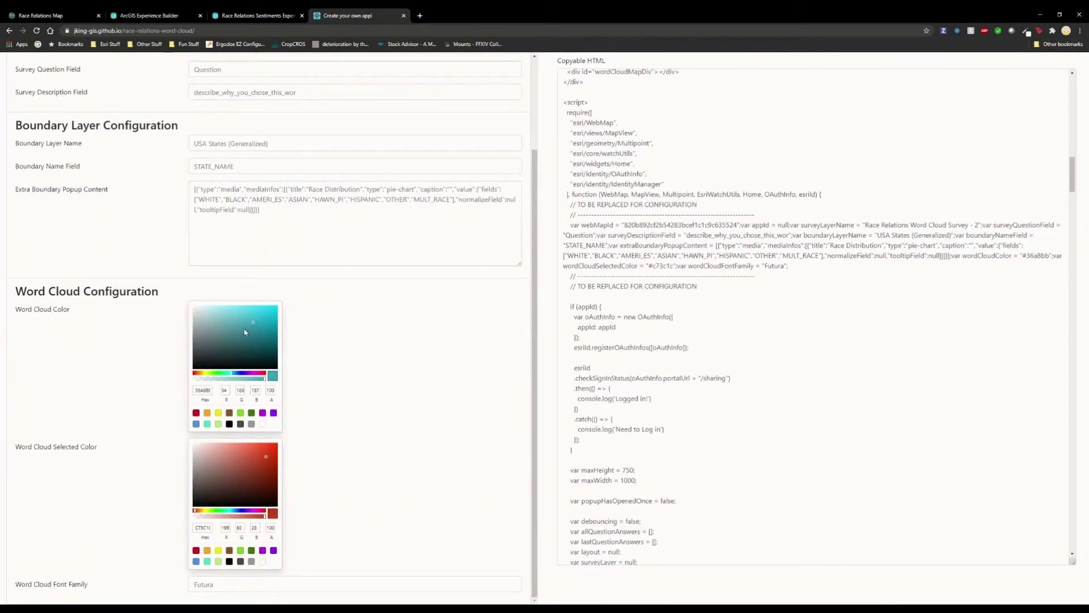
mouse_move(248, 457)
mouse_down()
mouse_move(269, 478)
mouse_move(264, 449)
mouse_up()
scroll(590, 258, down, 20)
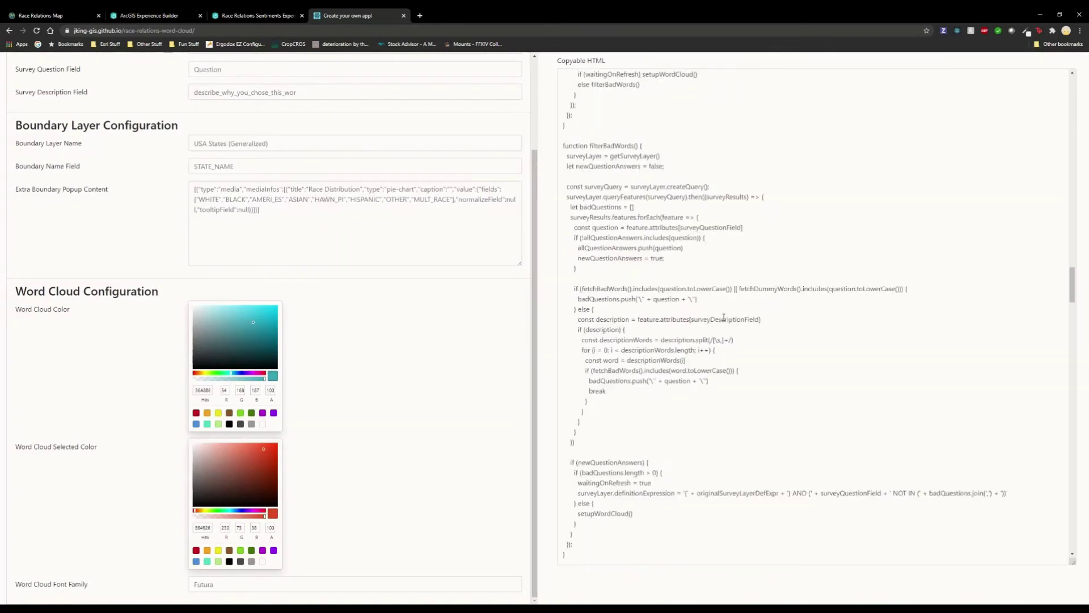
scroll(724, 318, up, 15)
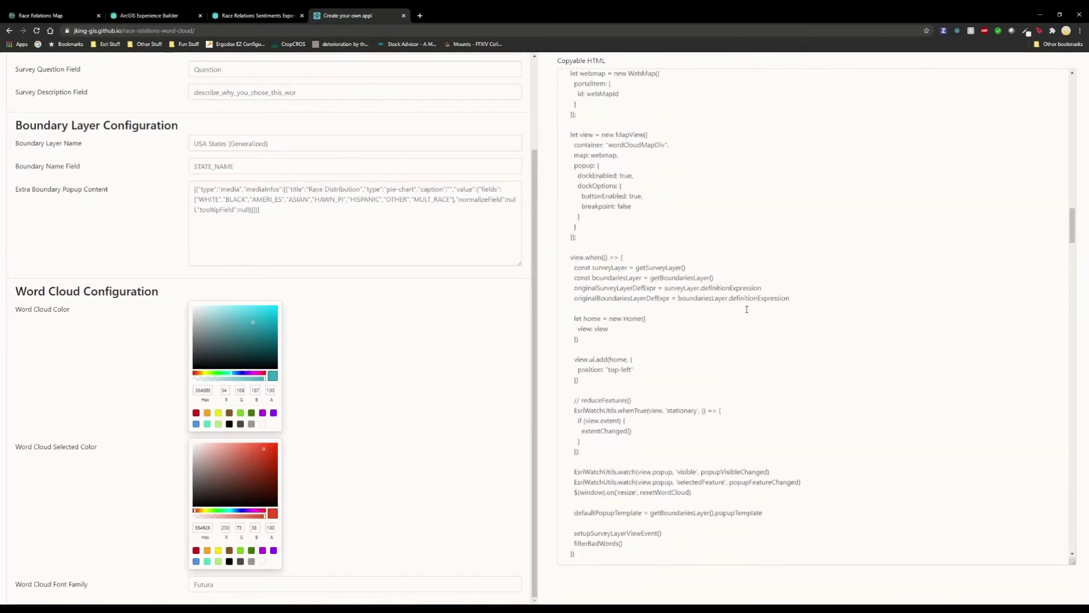
scroll(747, 309, up, 10)
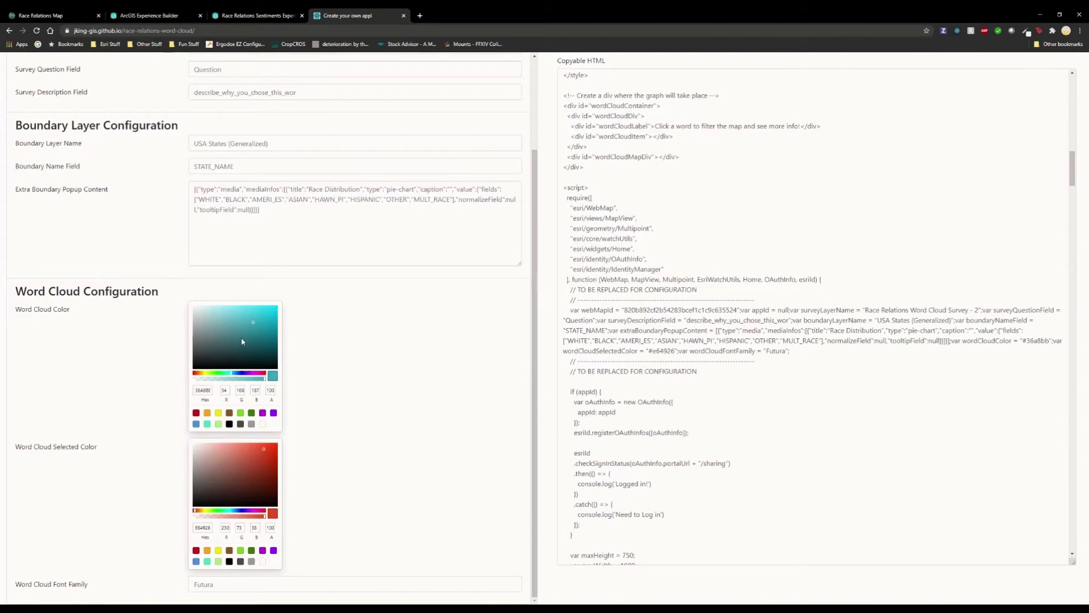
click(267, 314)
click(264, 317)
click(1037, 341)
double_click(1036, 341)
click(754, 361)
click(253, 321)
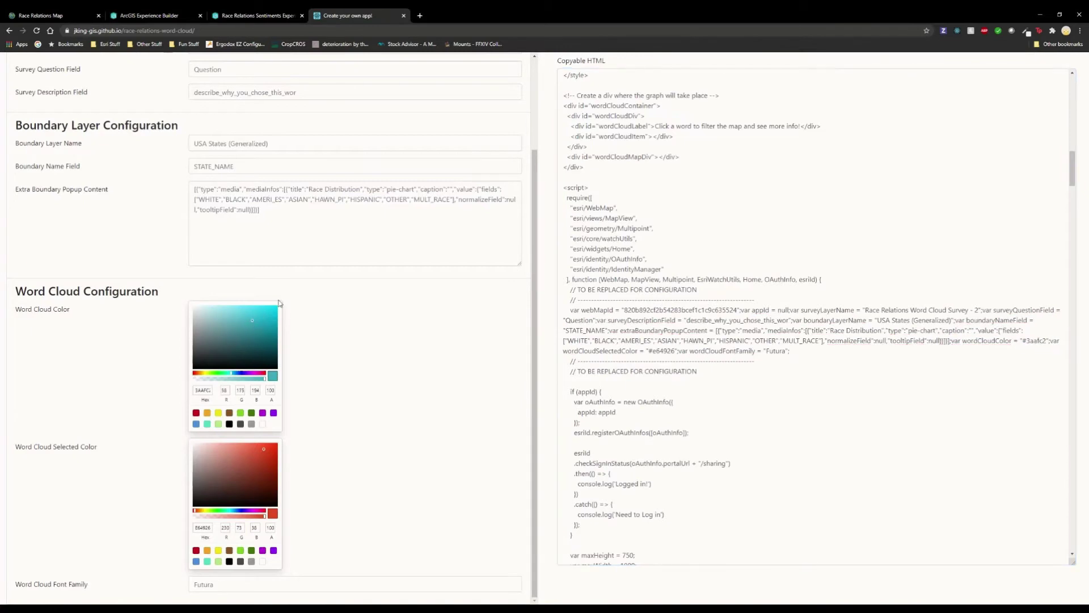
Replace the Extra Boundary Popup Content with an empty list []
click(292, 215)
key(ctrl+a)
text([])
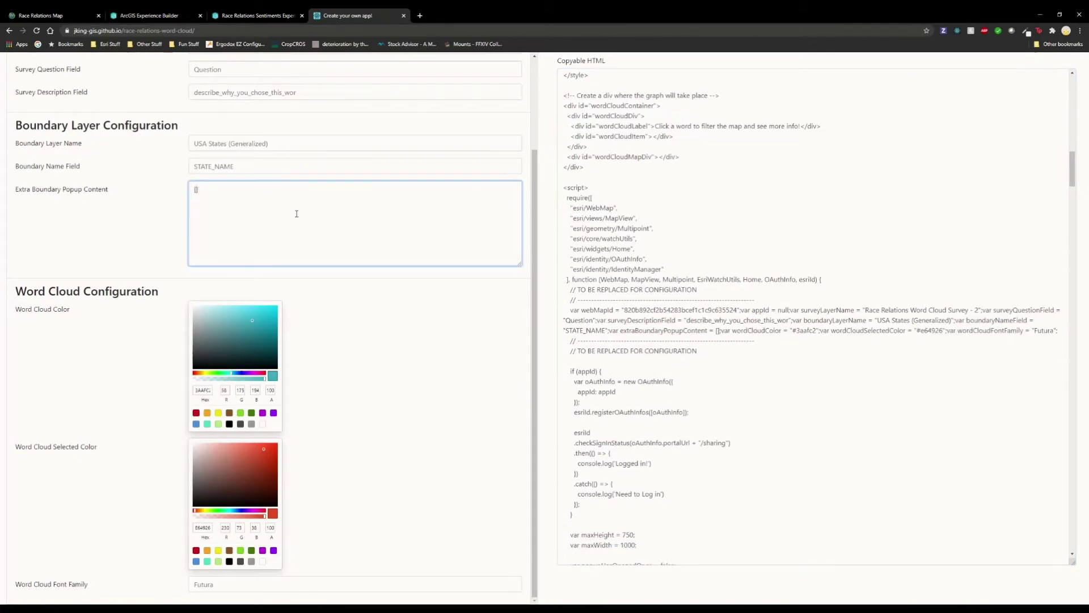
text({})
key(BackSpace)
key(BackSpace)
scroll(312, 229, up, 2)
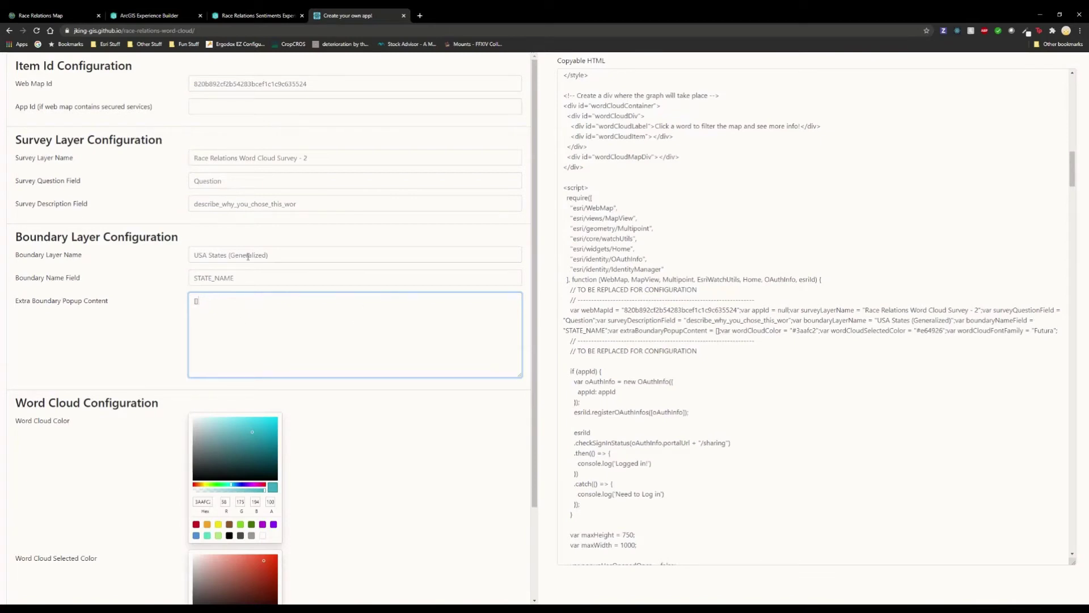
Point out the survey layer name, question field, description field and web map id settings
click(262, 162)
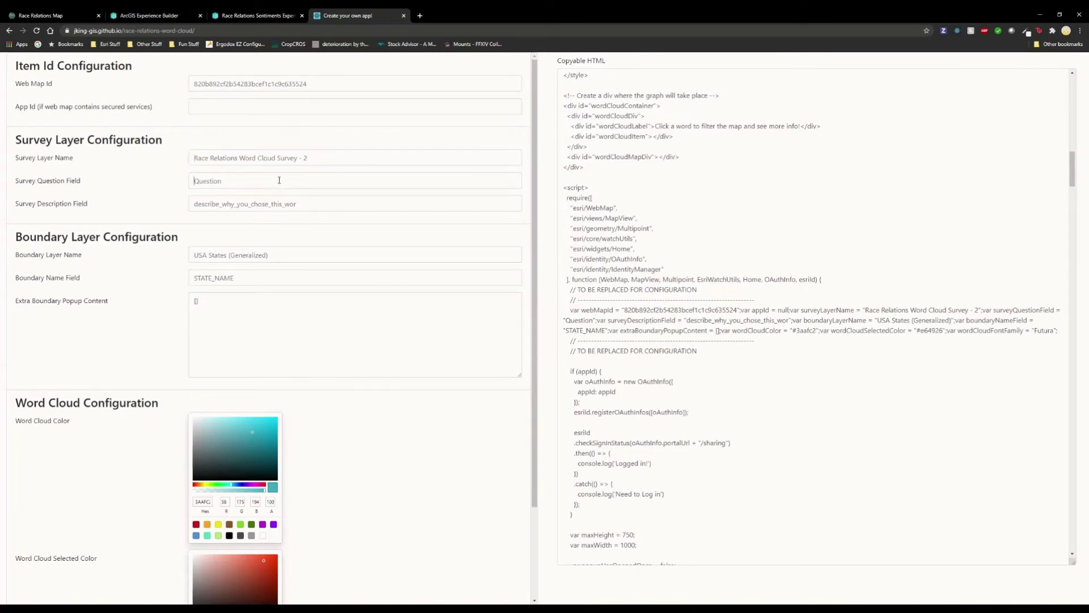
click(200, 177)
click(268, 205)
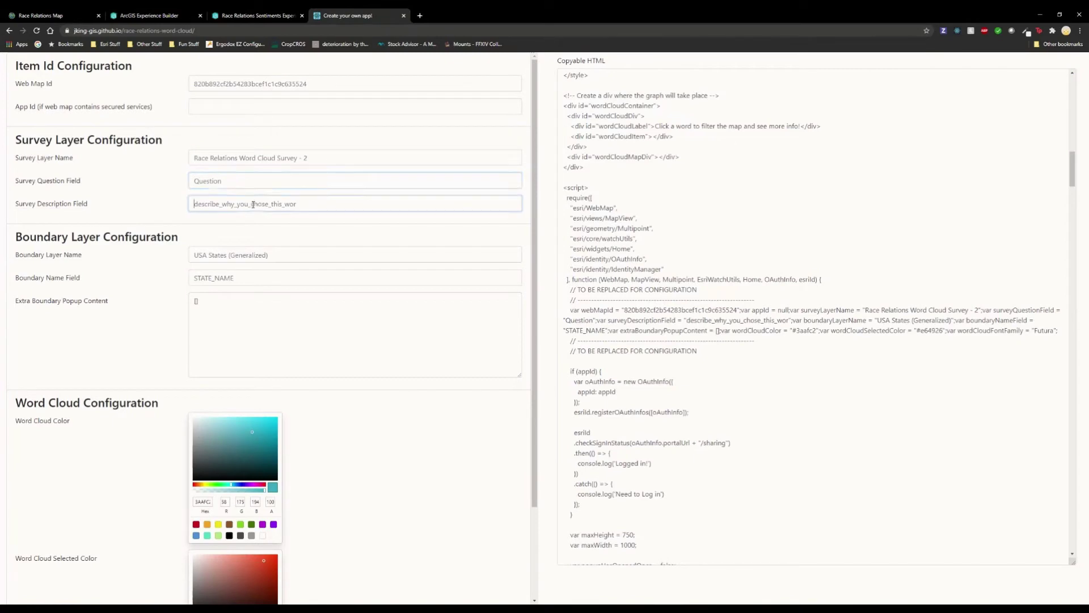
click(276, 85)
scroll(425, 263, down, 1)
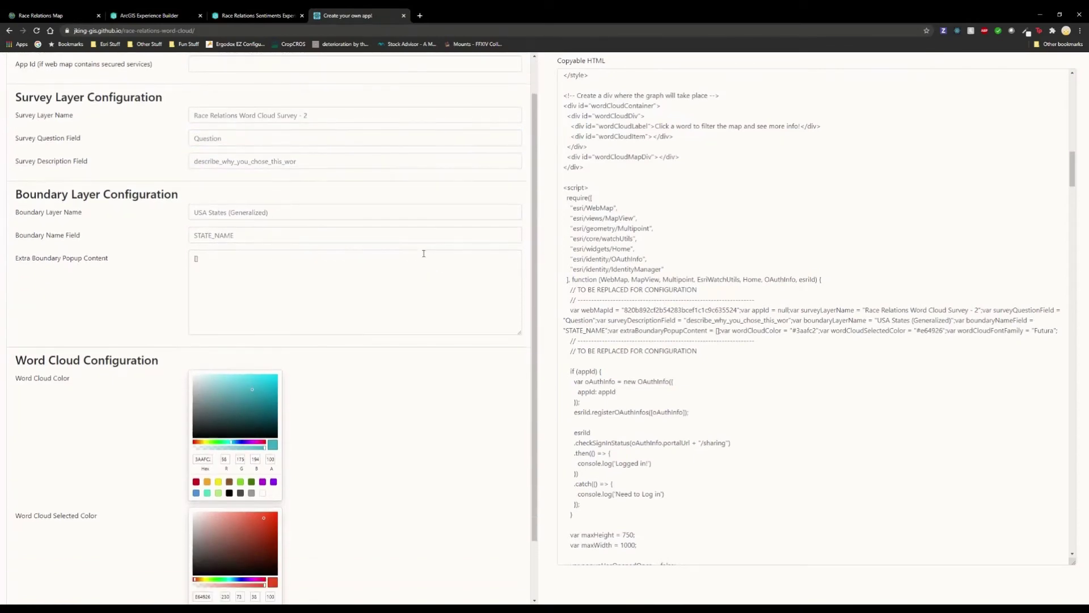
scroll(423, 250, up, 1)
scroll(423, 249, down, 2)
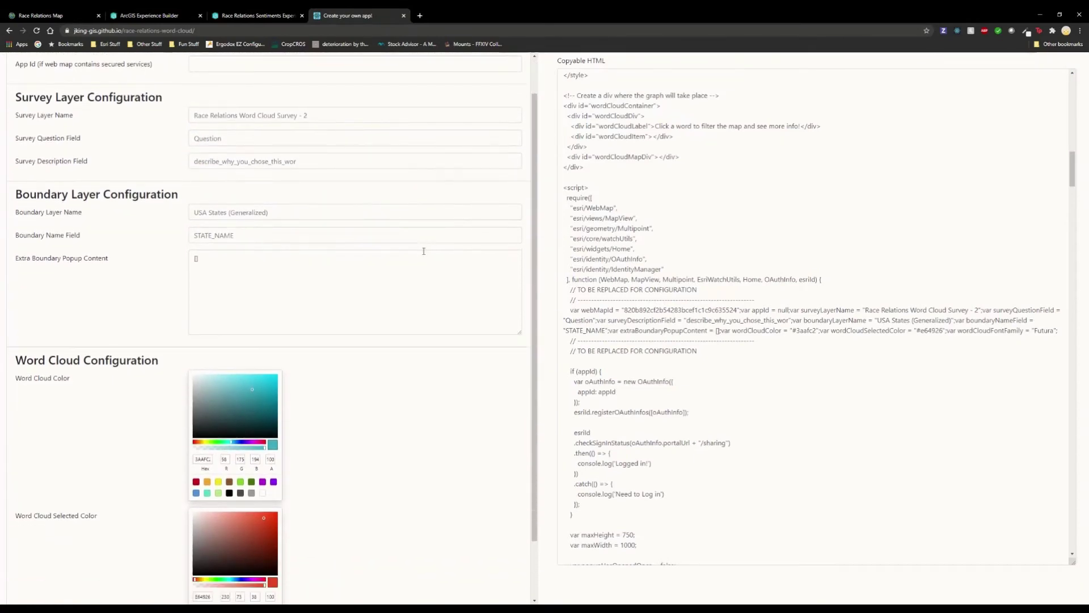
scroll(571, 324, down, 2)
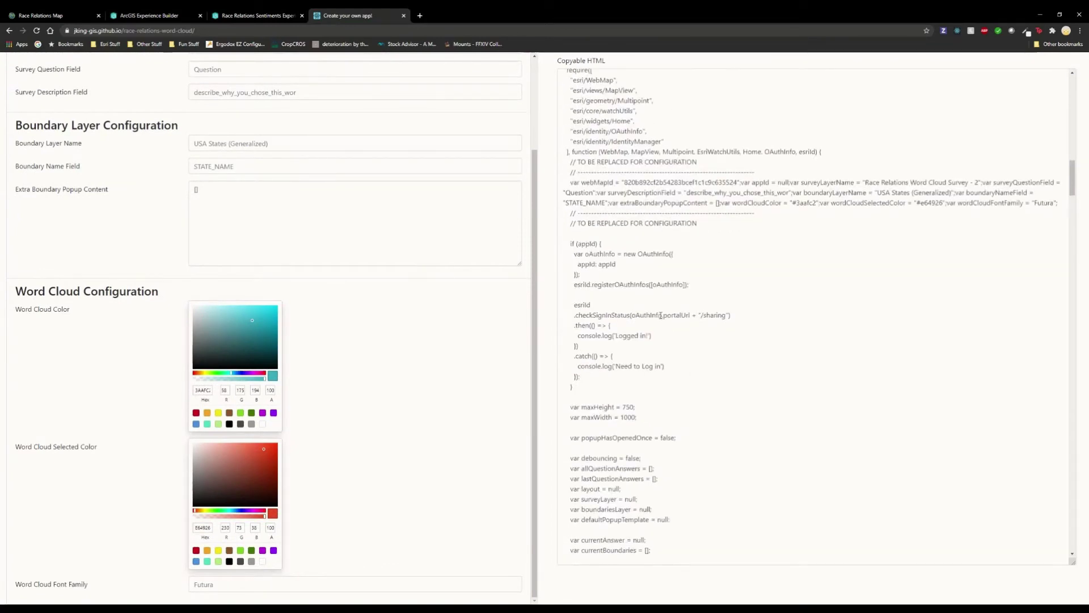
Copy the entire generated HTML from the Copyable HTML box and go to the Experience Builder tab
click(662, 315)
click(309, 210)
scroll(309, 210, up, 2)
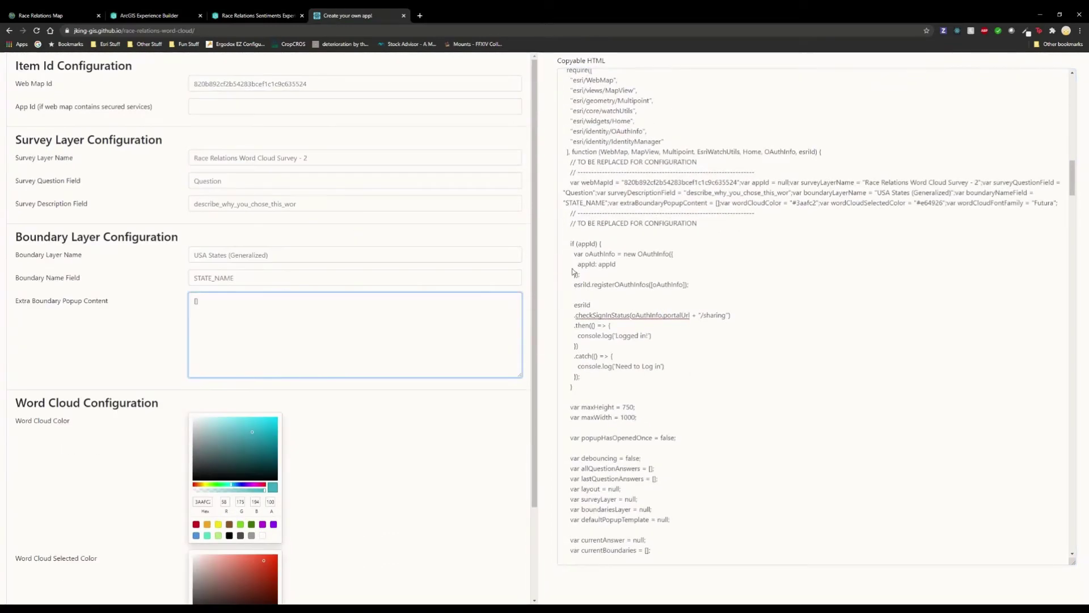
click(703, 302)
key(ctrl+a)
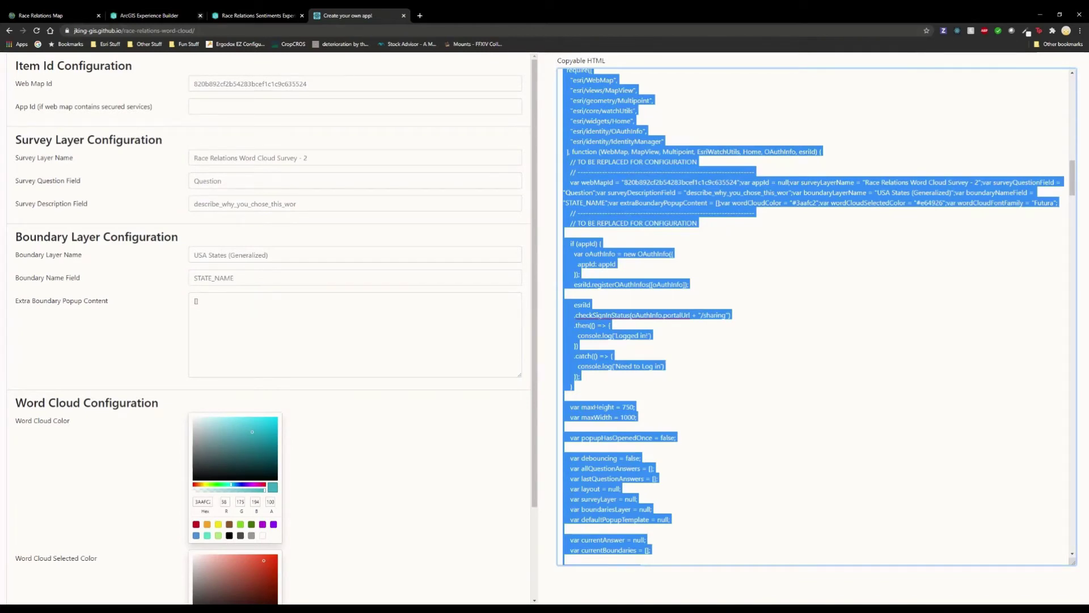
click(160, 15)
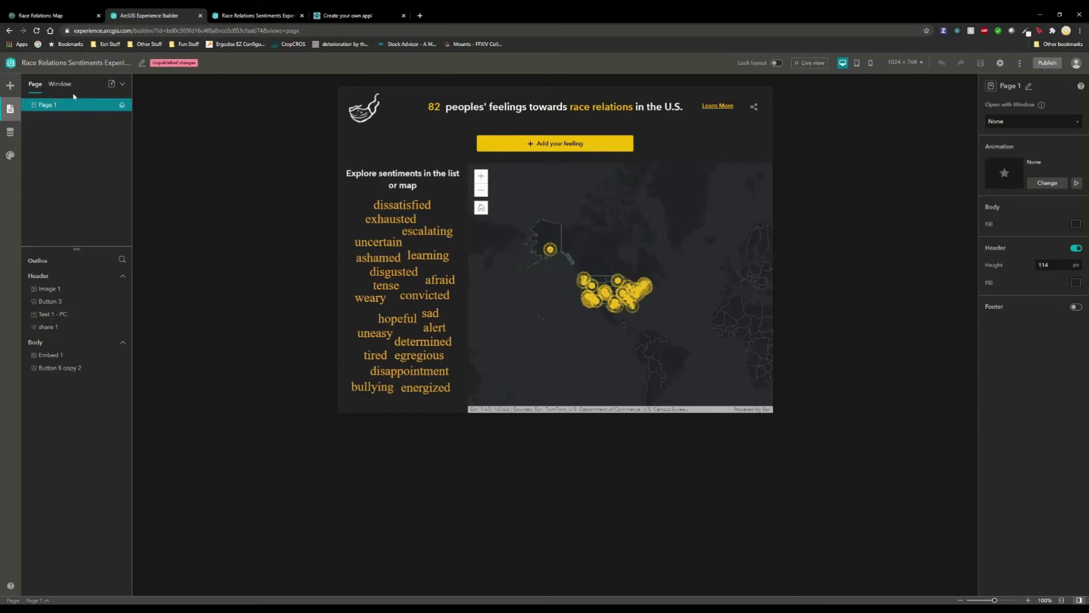
Inspect the Embed 1 word cloud widget's code, then deselect it to return to Page settings
click(60, 357)
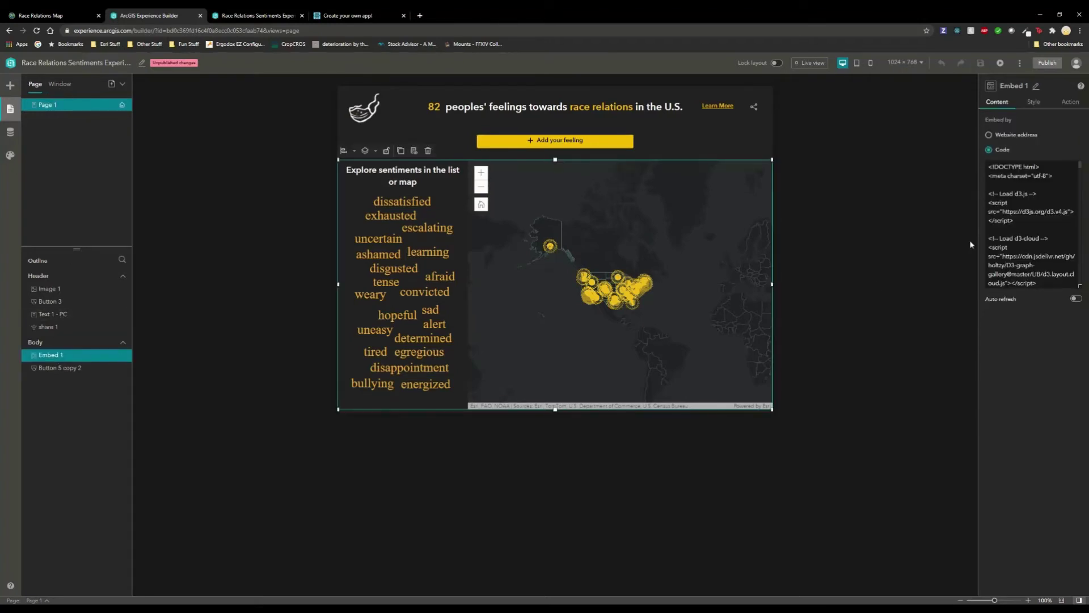
click(1041, 247)
key(ctrl+a)
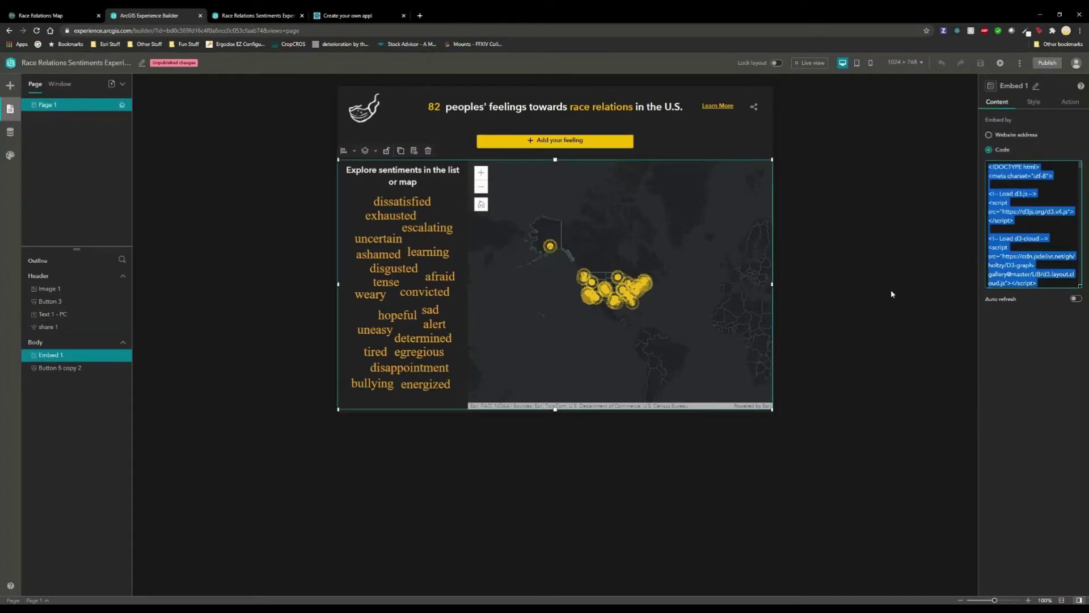
click(906, 289)
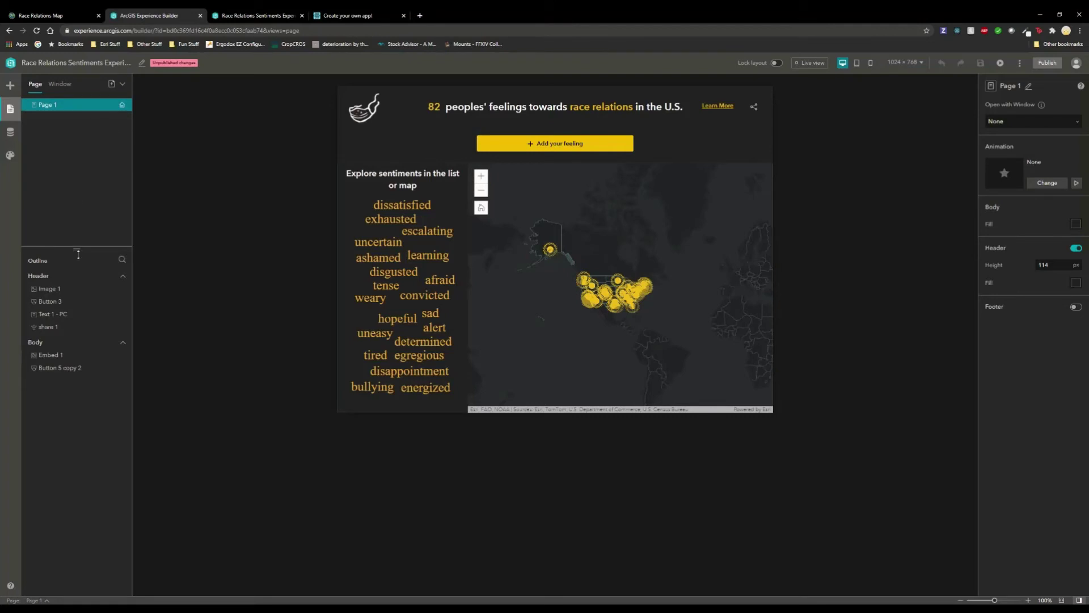
click(60, 356)
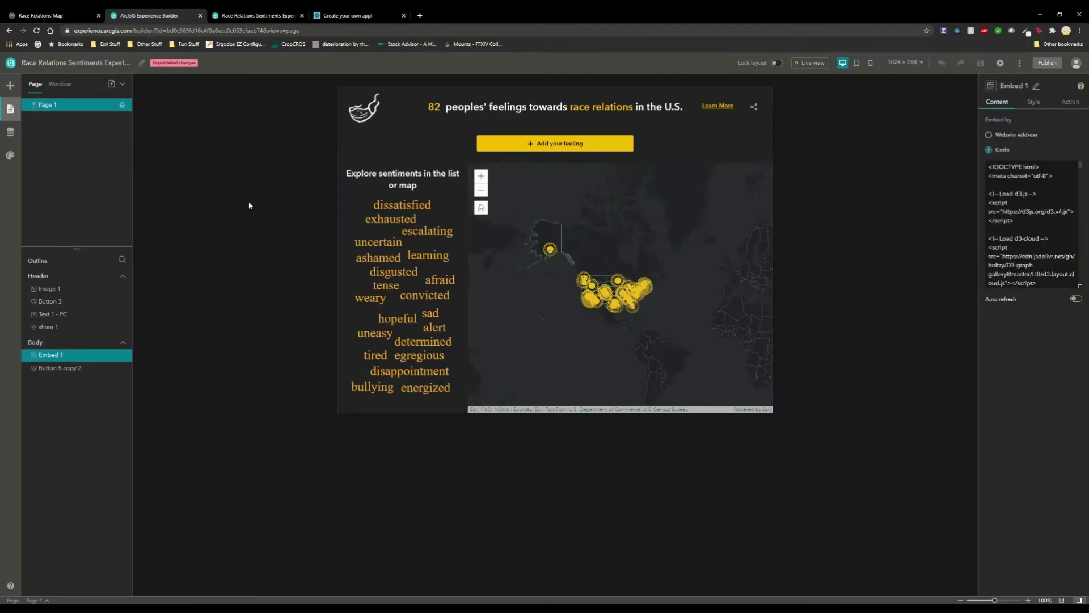
click(382, 139)
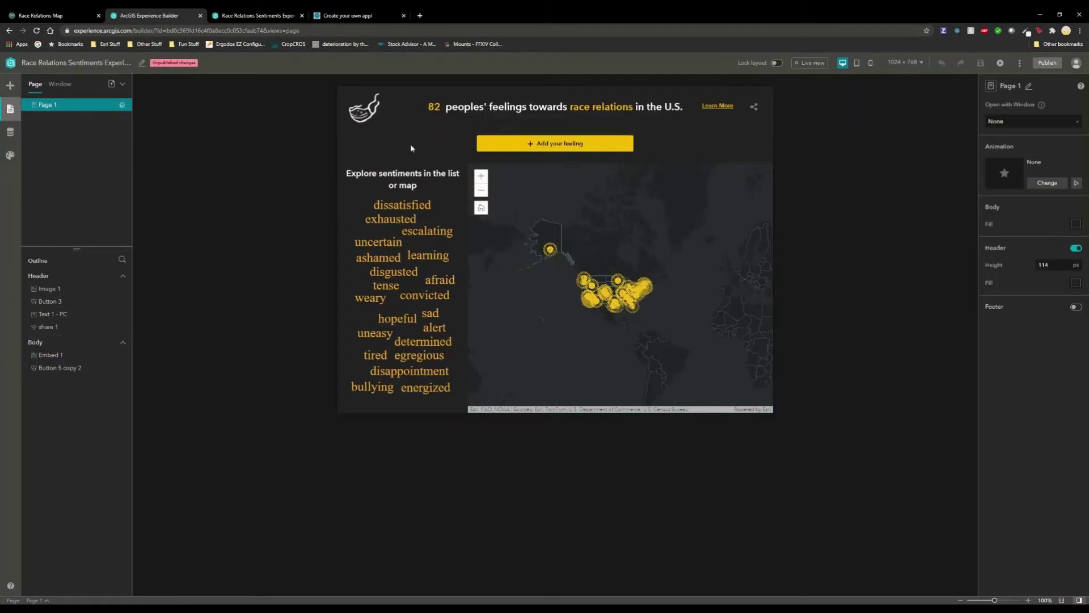
click(424, 237)
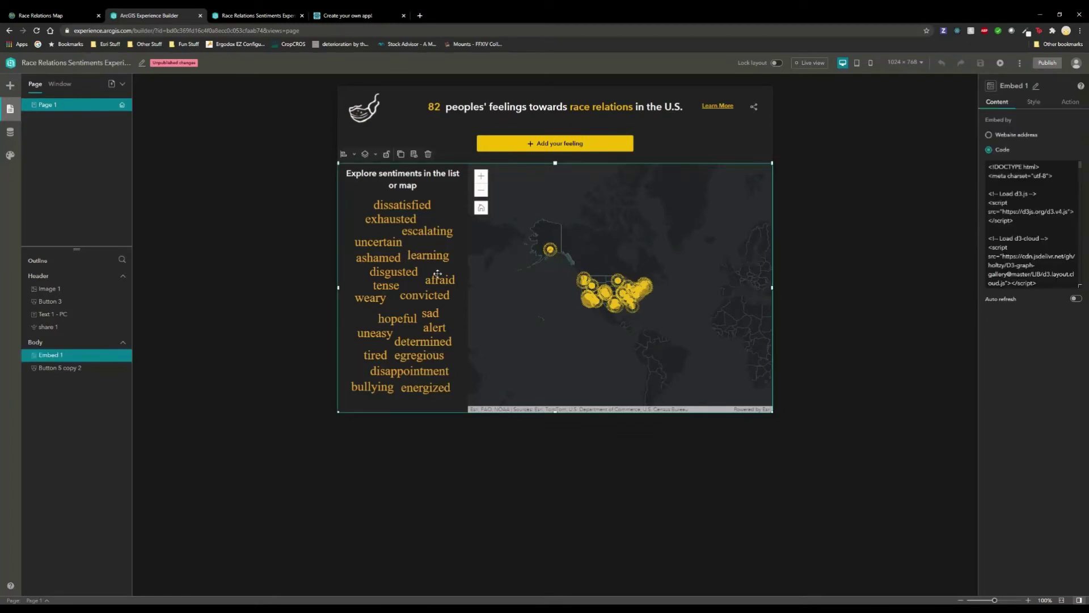
click(270, 267)
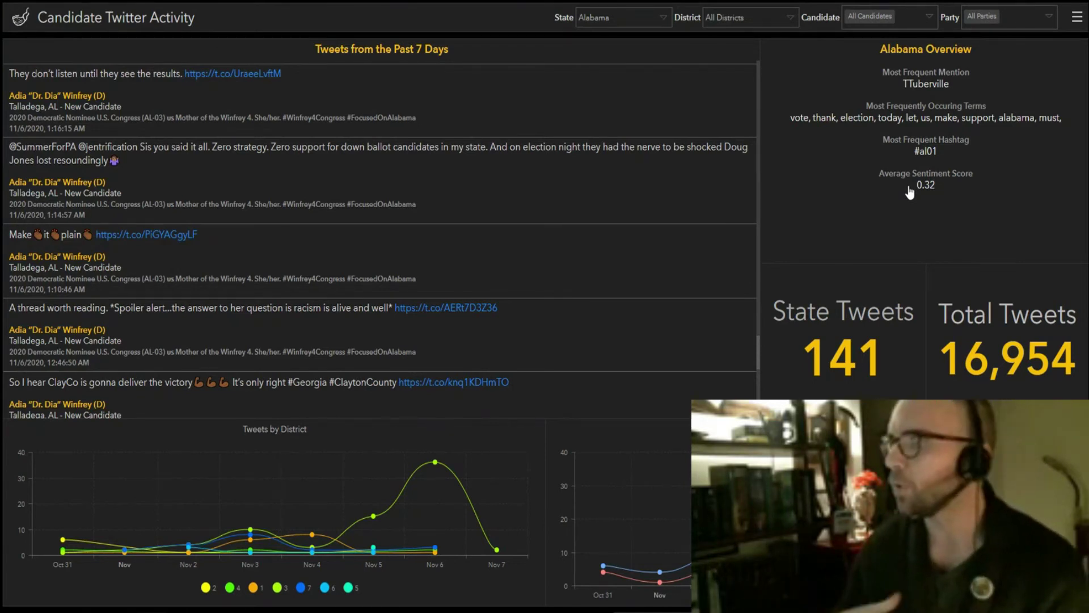
Filter the dashboard to Virginia, District 11, check the candidate list, then open the Twitter PFTP data table
click(637, 19)
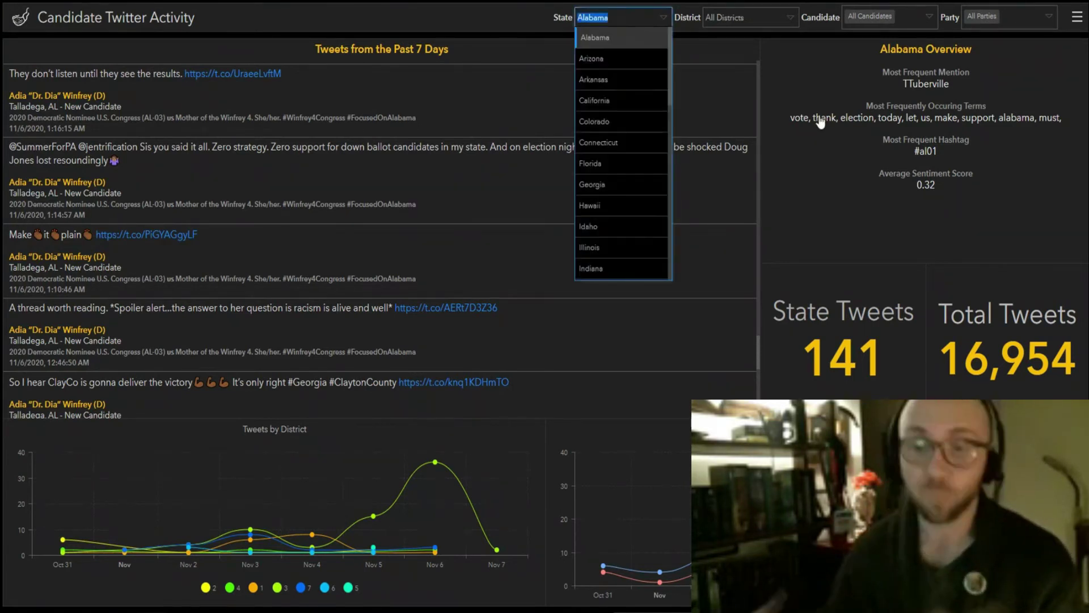
text(Virginia)
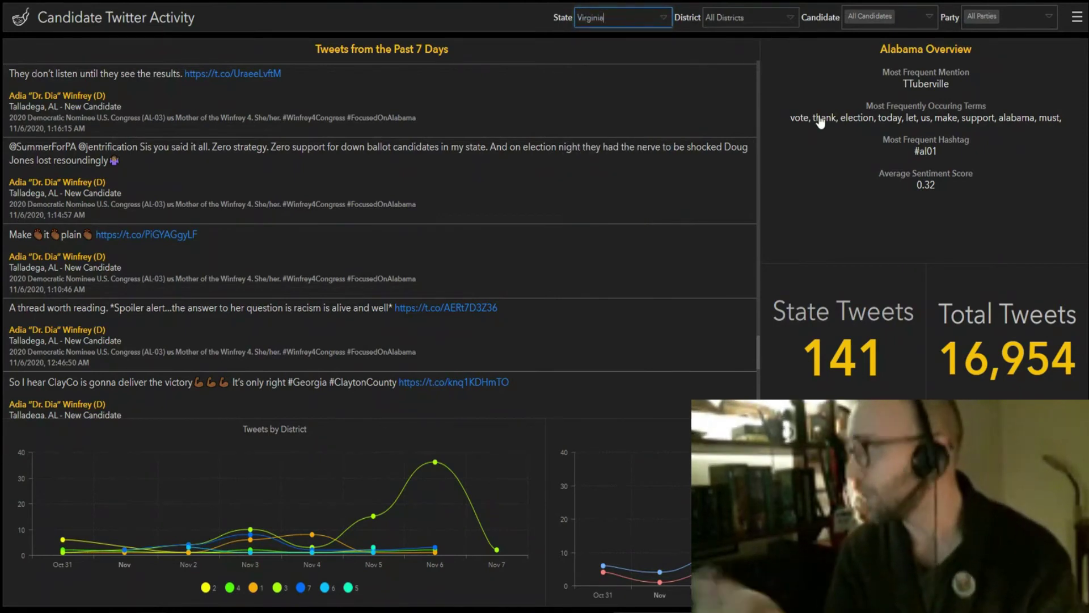
click(792, 19)
text(11)
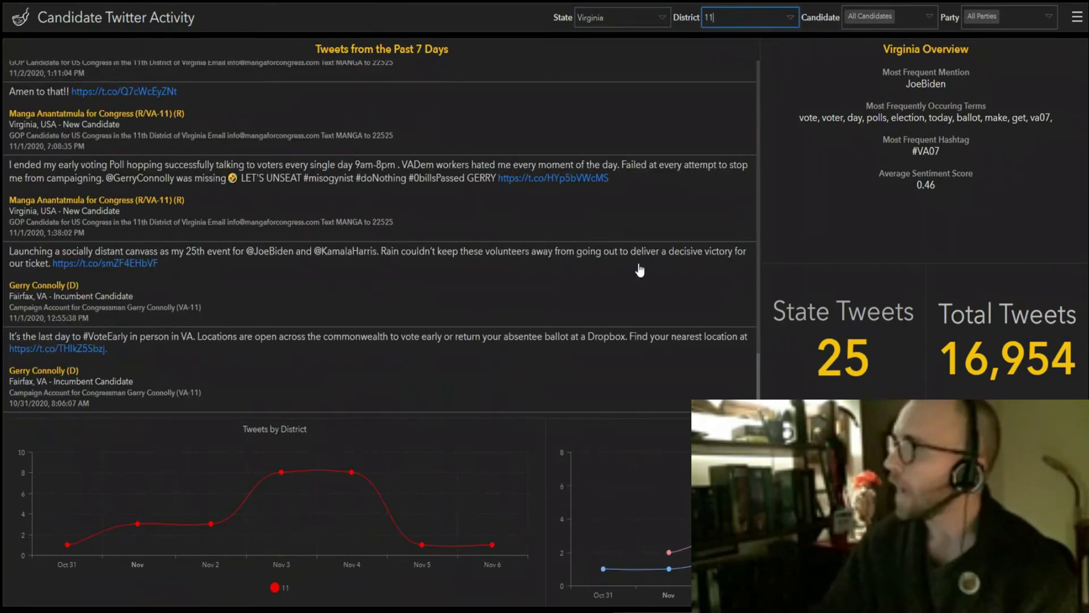
click(934, 15)
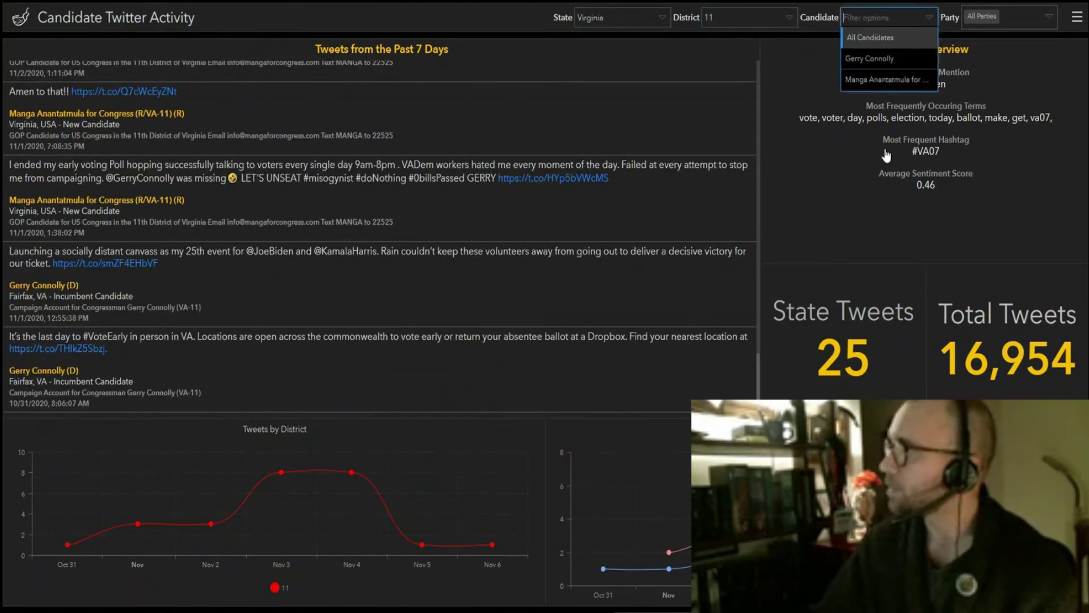
click(815, 201)
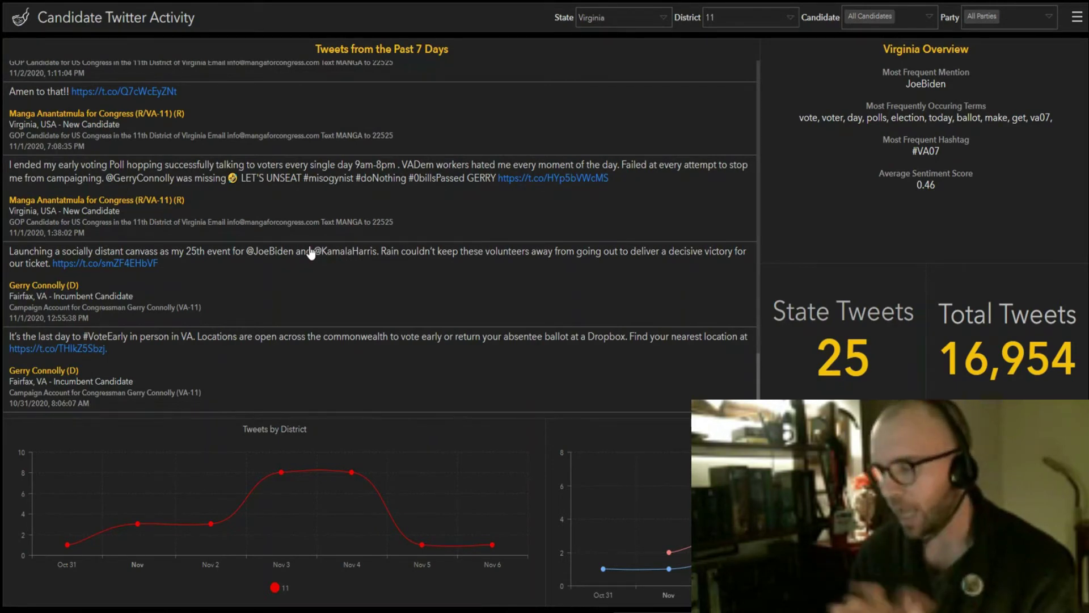
click(170, 1)
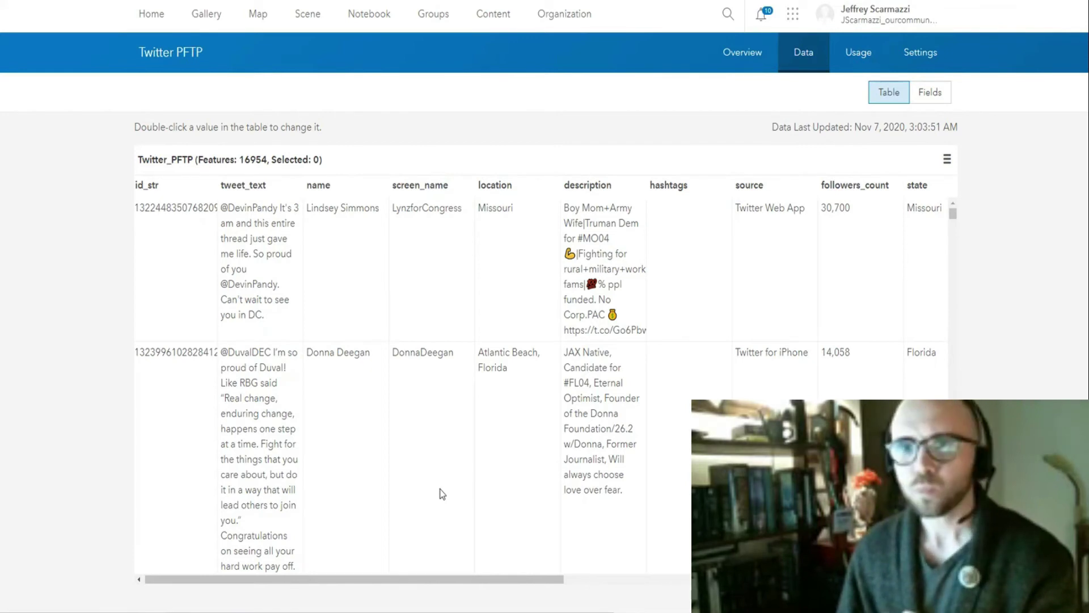
Bring up runner.py and the config.json candidate list, highlighting Feature in the target layer key
key(alt+Tab)
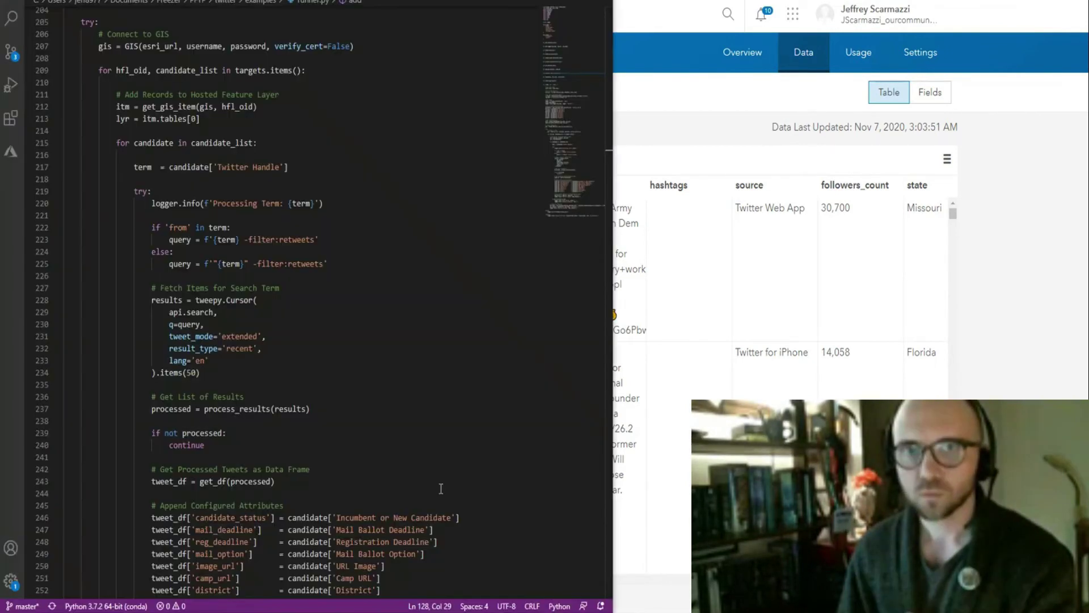
key(alt+Tab)
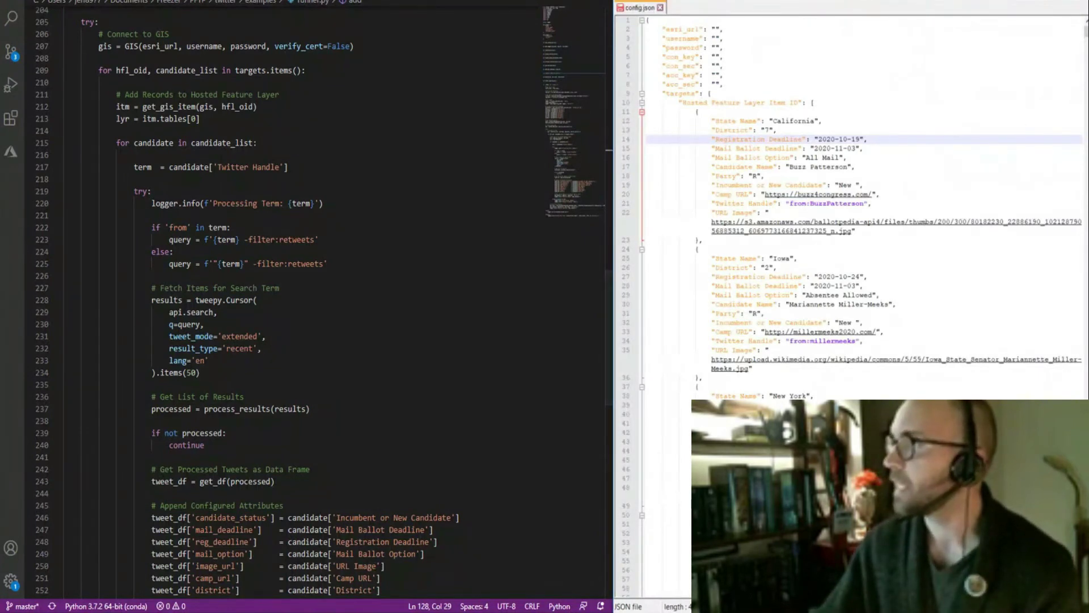
click(733, 113)
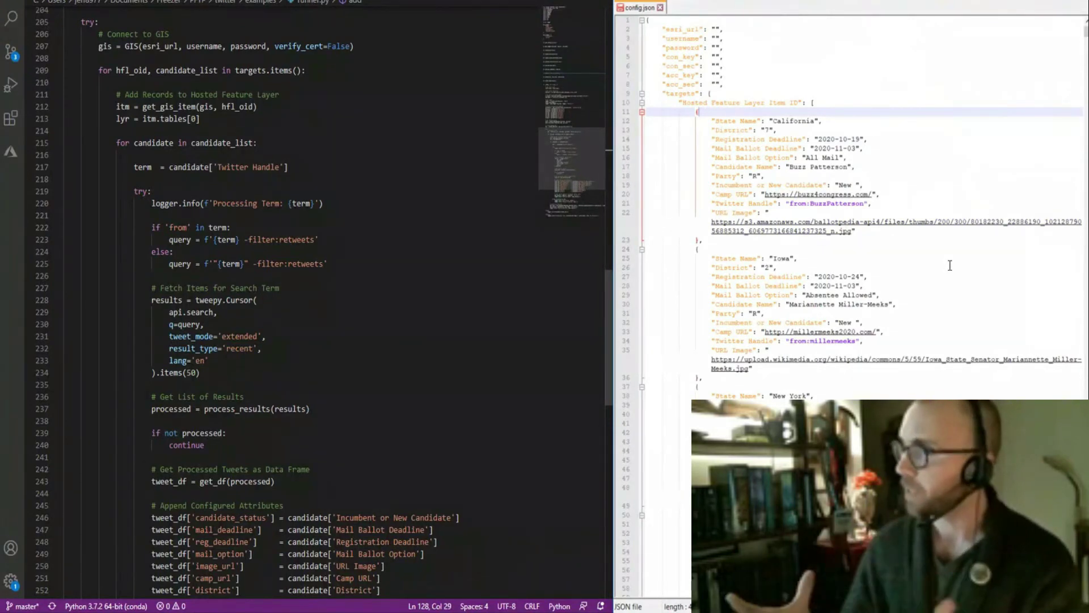
double_click(727, 103)
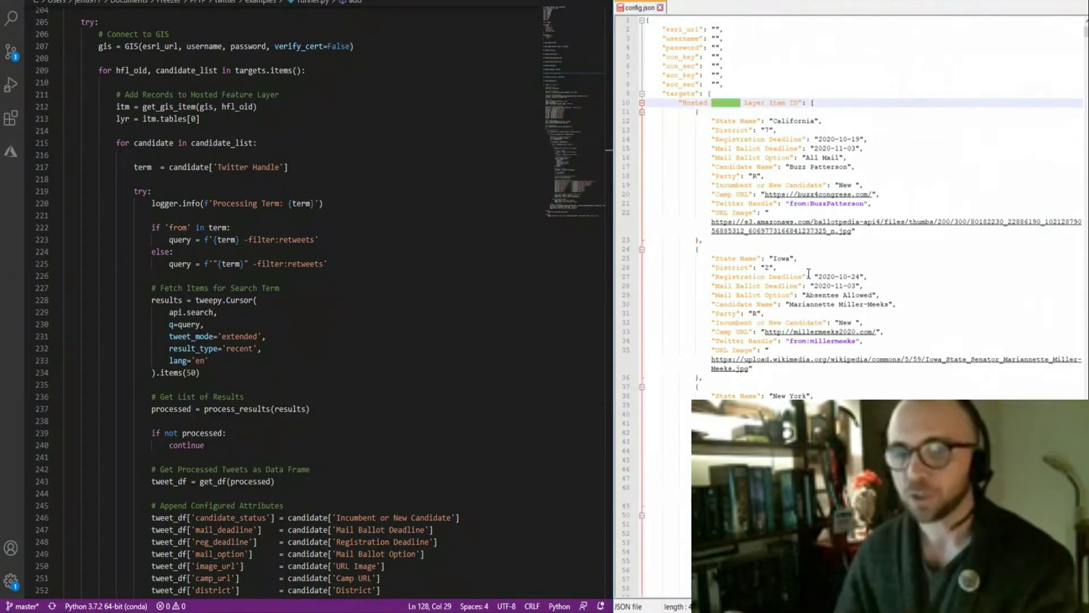
key(alt+Tab)
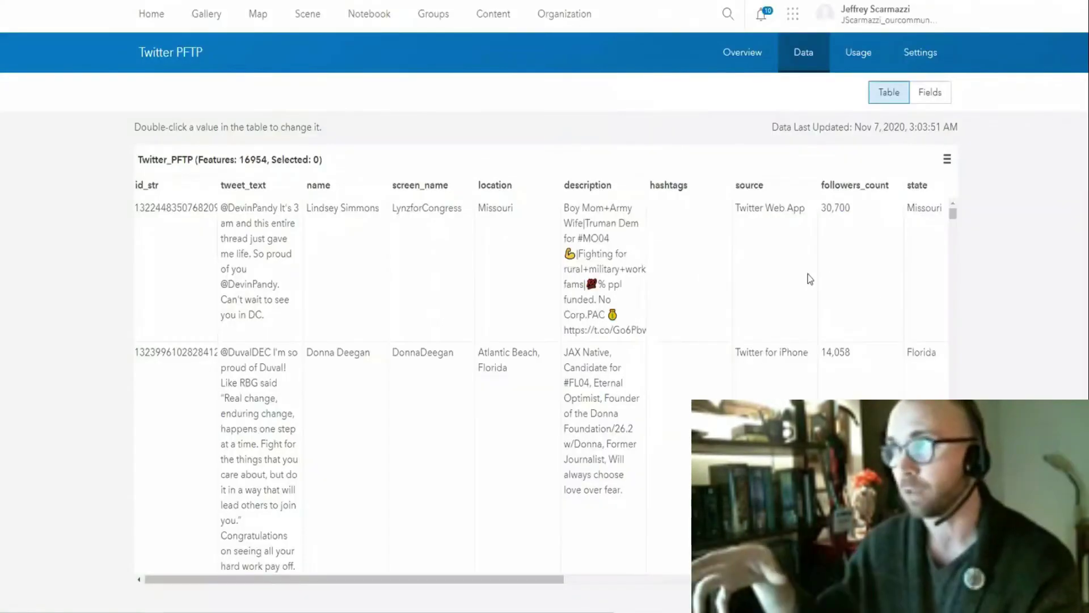
key(alt+Tab)
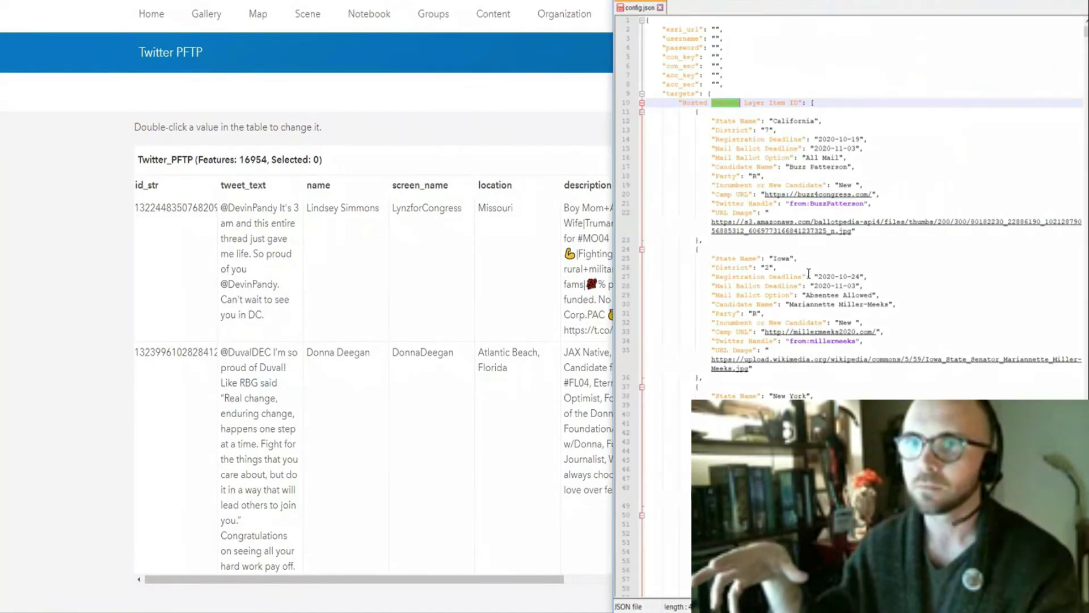
key(alt+Tab)
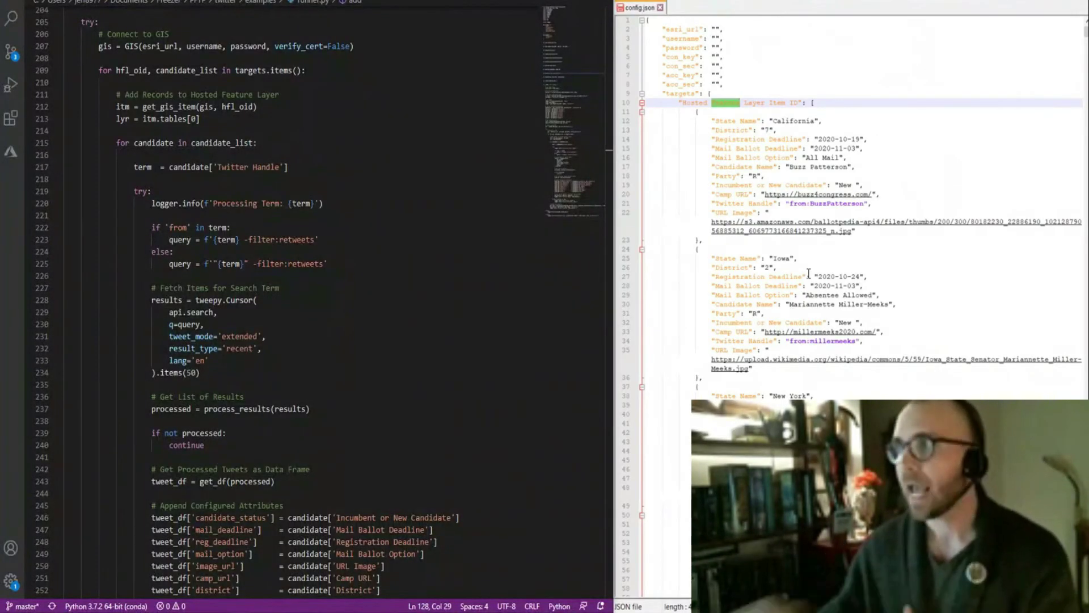
Highlight the tweepy block fetching tweets per search term and the word Cursor in runner.py
drag(200, 372, 65, 292)
click(261, 373)
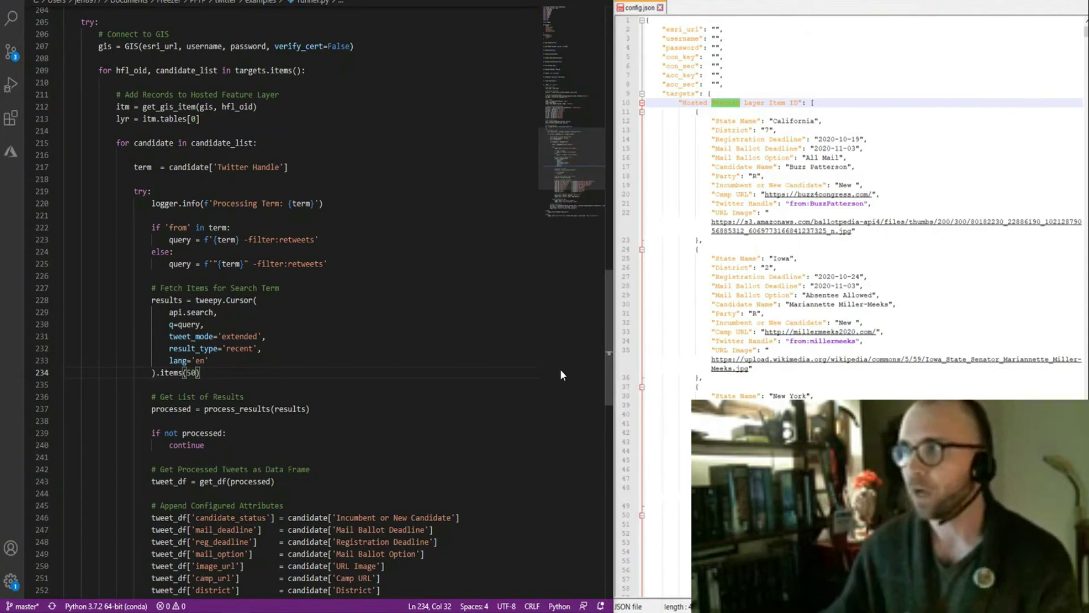
double_click(239, 301)
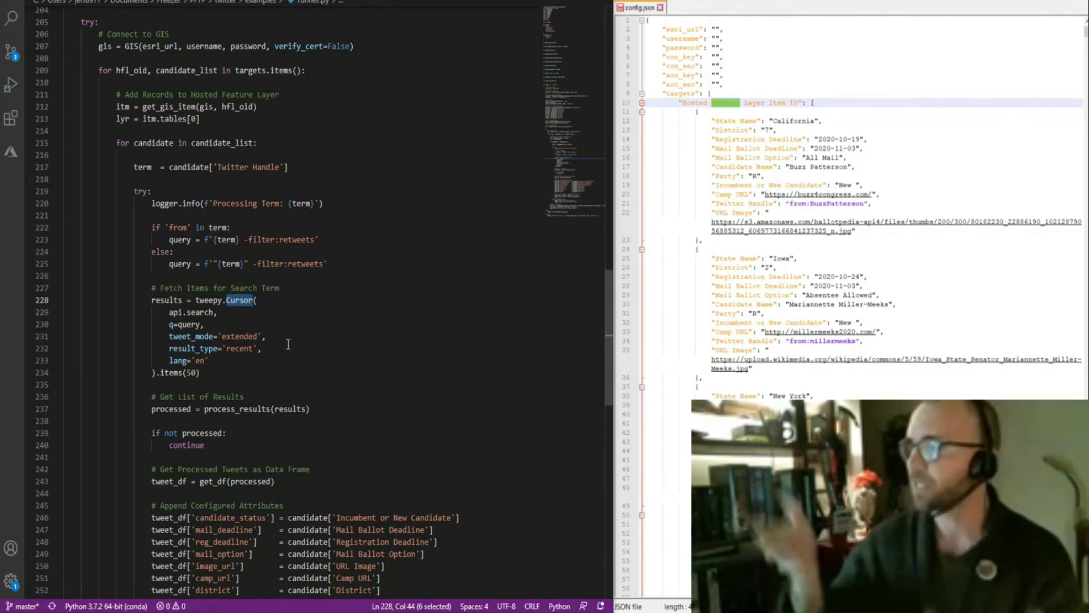
scroll(1007, 364, down, 10)
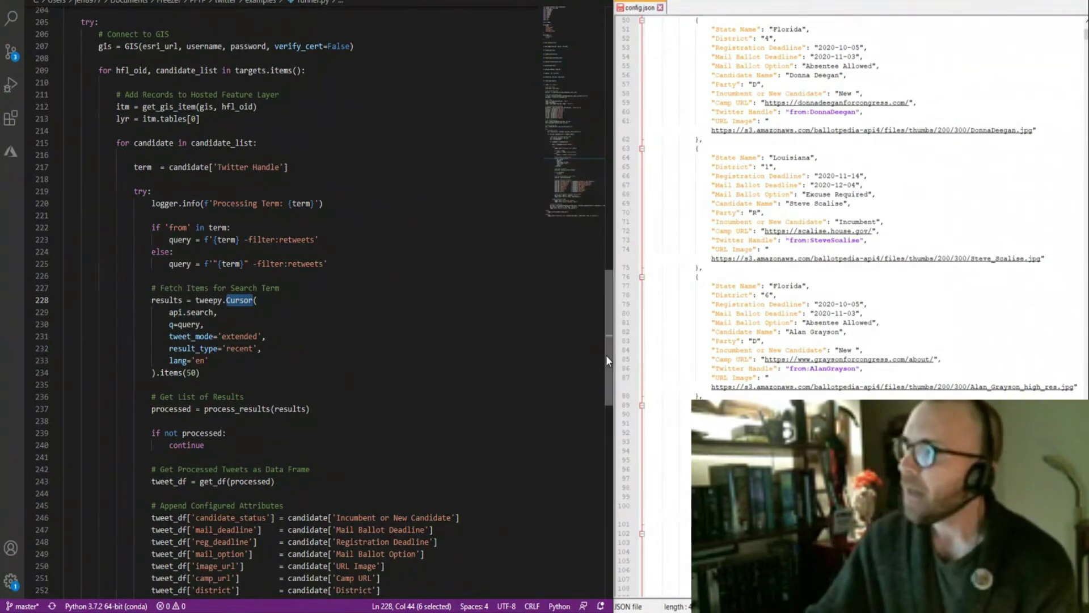
scroll(606, 352, up, 20)
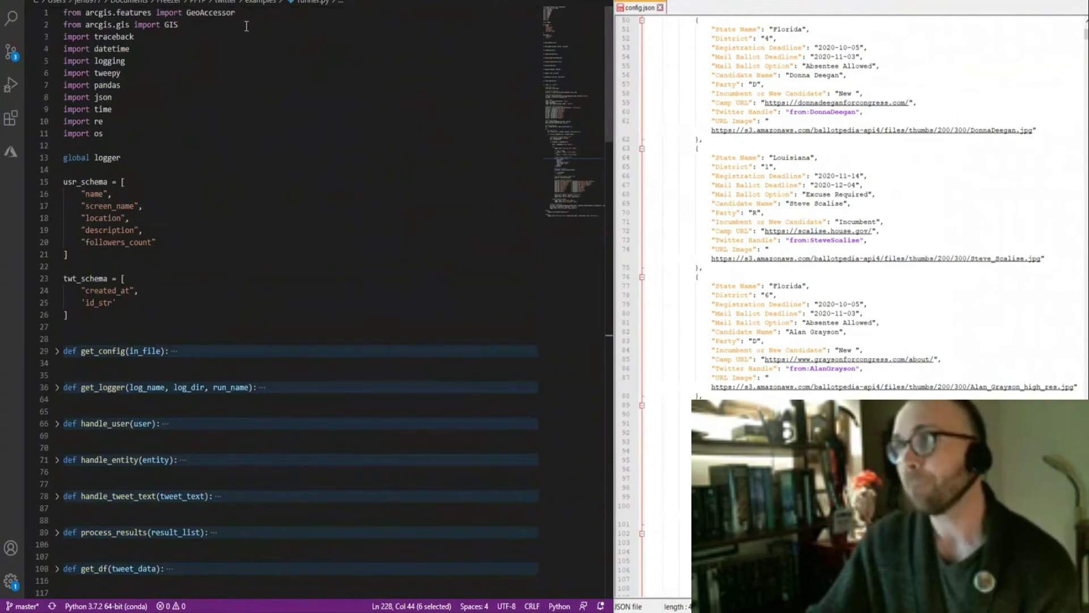
Select the GeoAccessor import, unfold get_df and add, and highlight spatial and to_featureset on line 137
click(252, 12)
key(shift+Home)
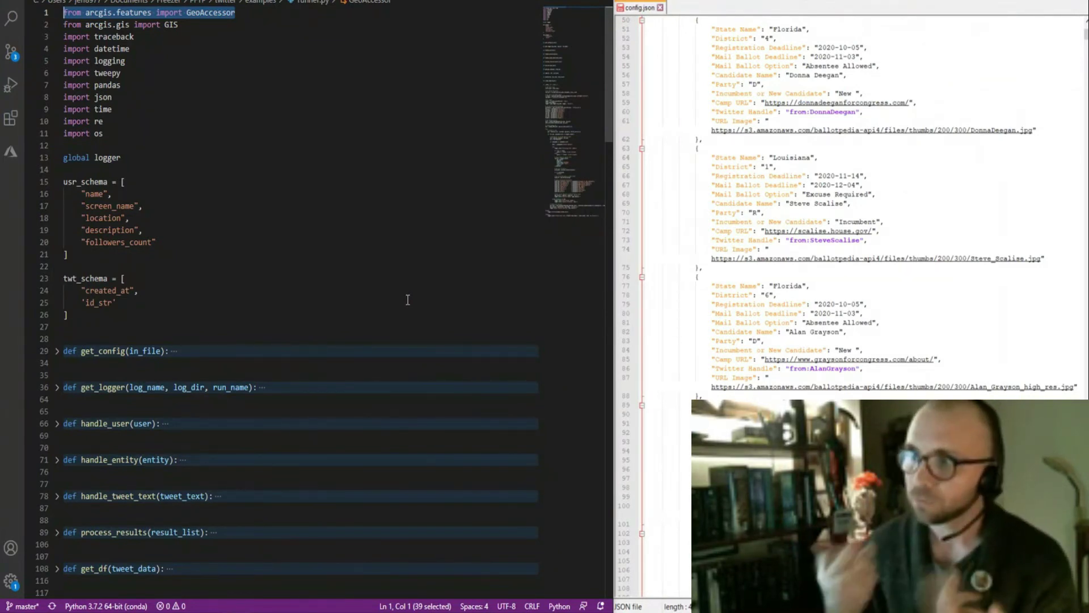
scroll(407, 300, down, 2)
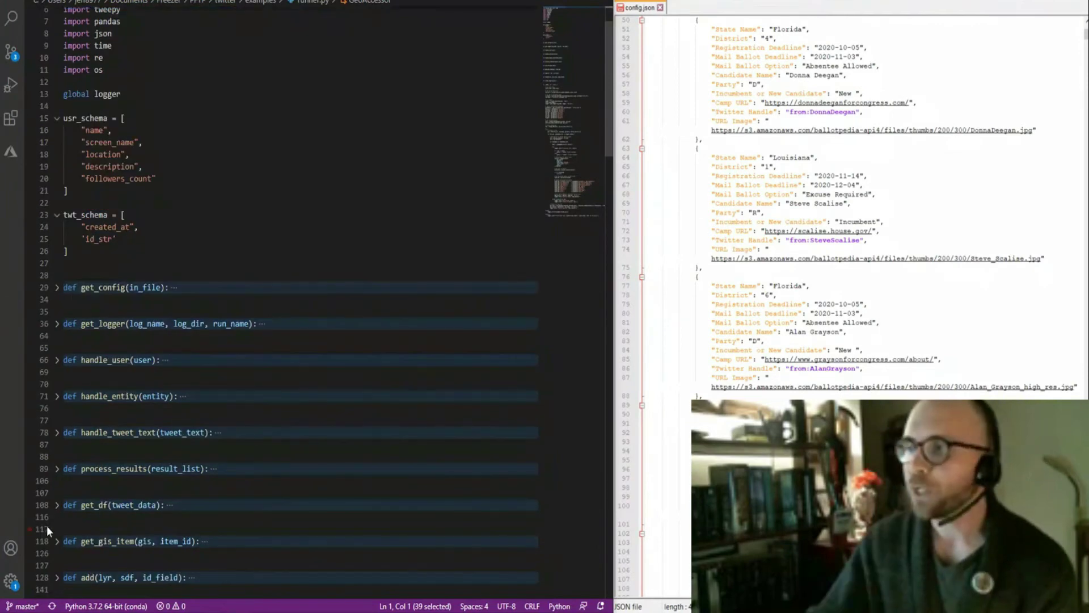
click(58, 507)
scroll(236, 370, down, 5)
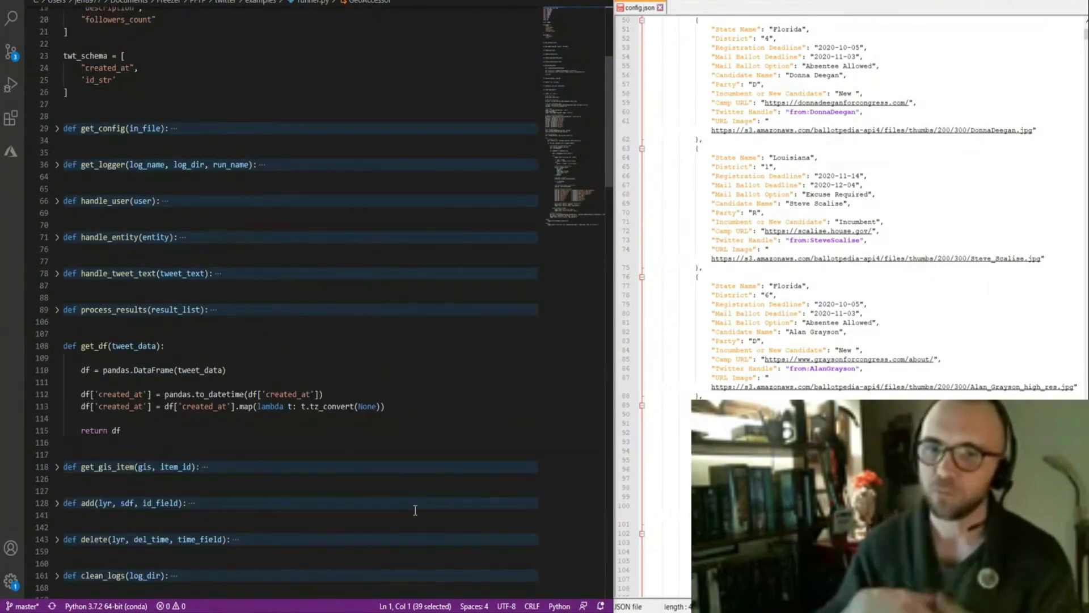
scroll(410, 508, down, 3)
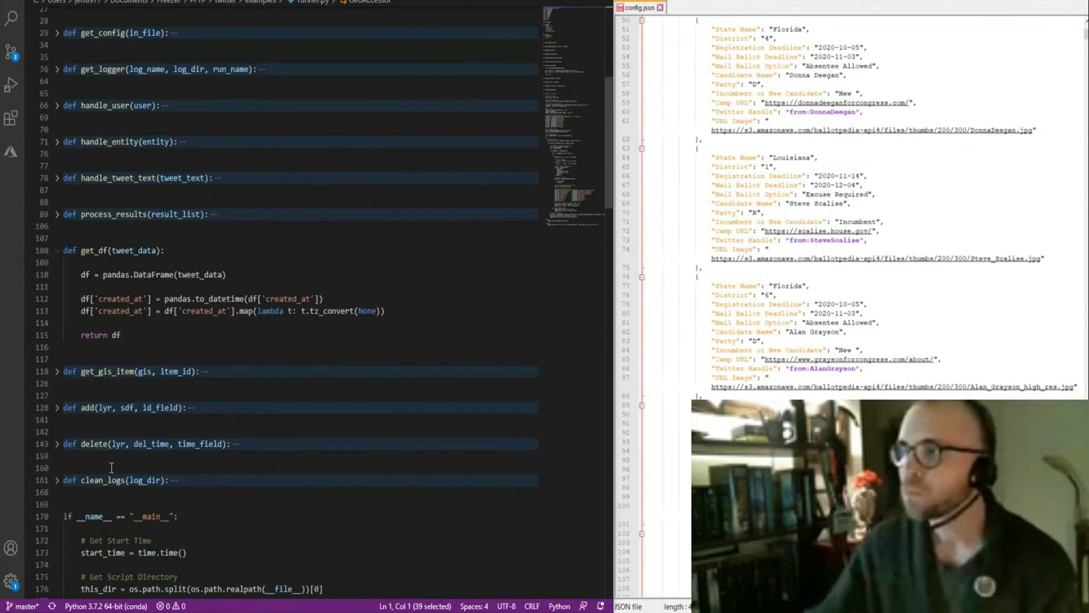
click(56, 409)
scroll(186, 530, down, 4)
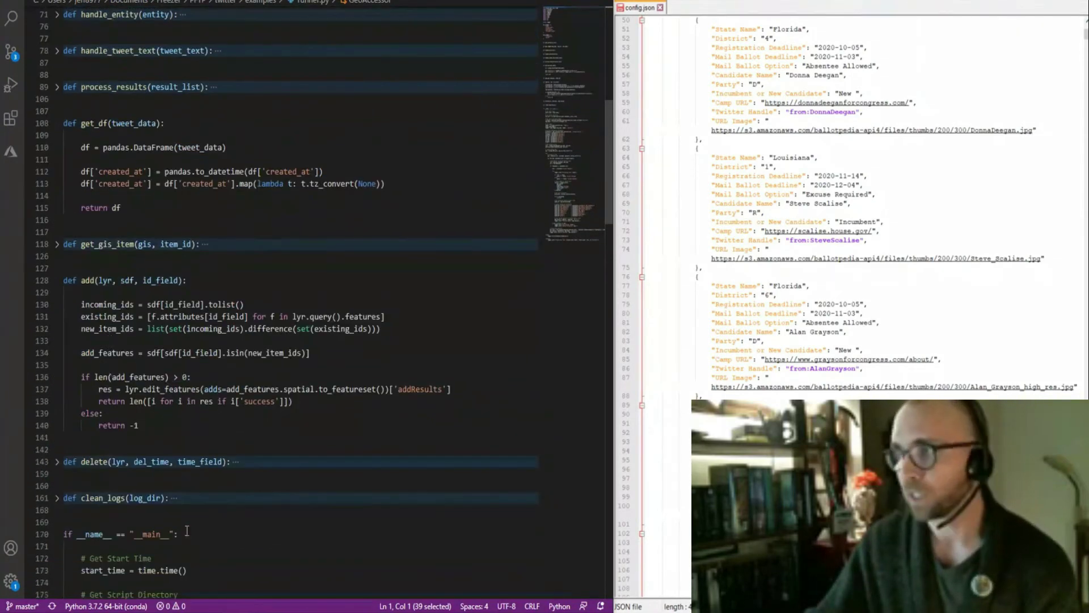
double_click(306, 389)
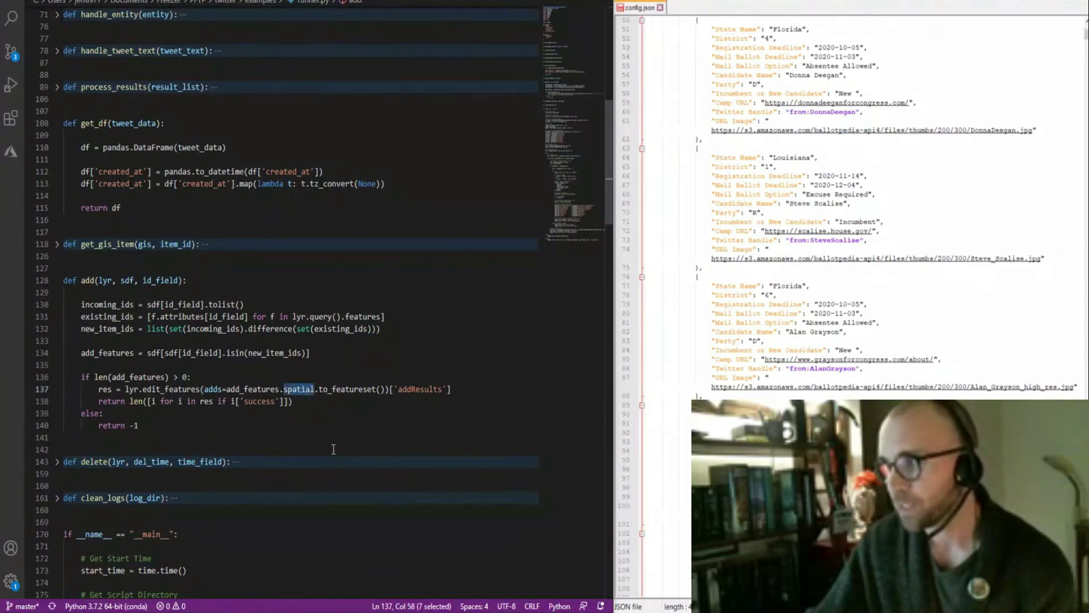
double_click(348, 389)
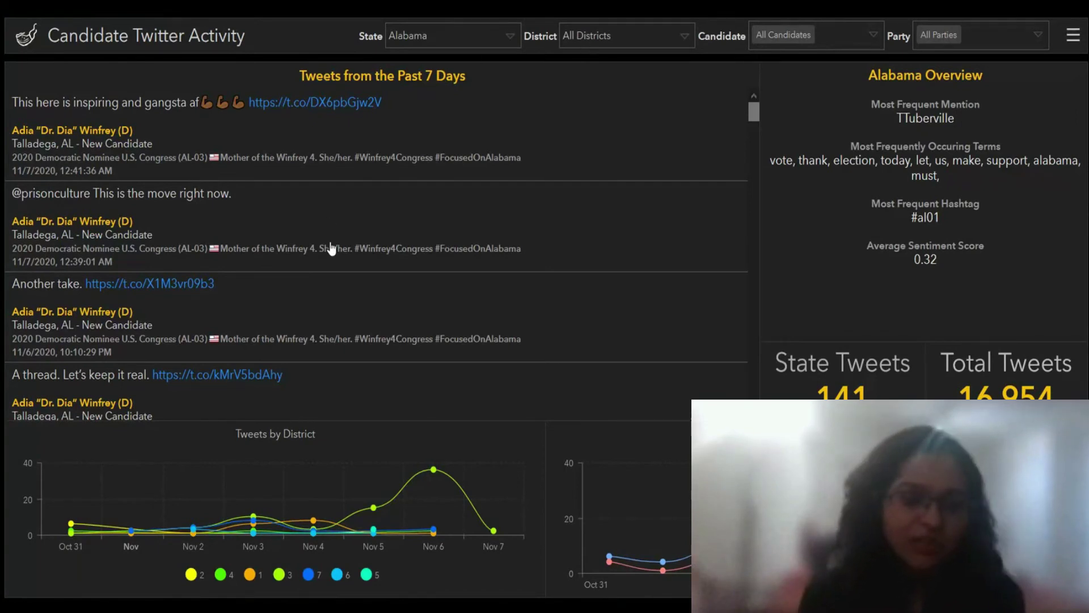
Show the dashboard menu's Scraping Data and NLP Analysis links, then close the menu again
scroll(331, 248, down, 3)
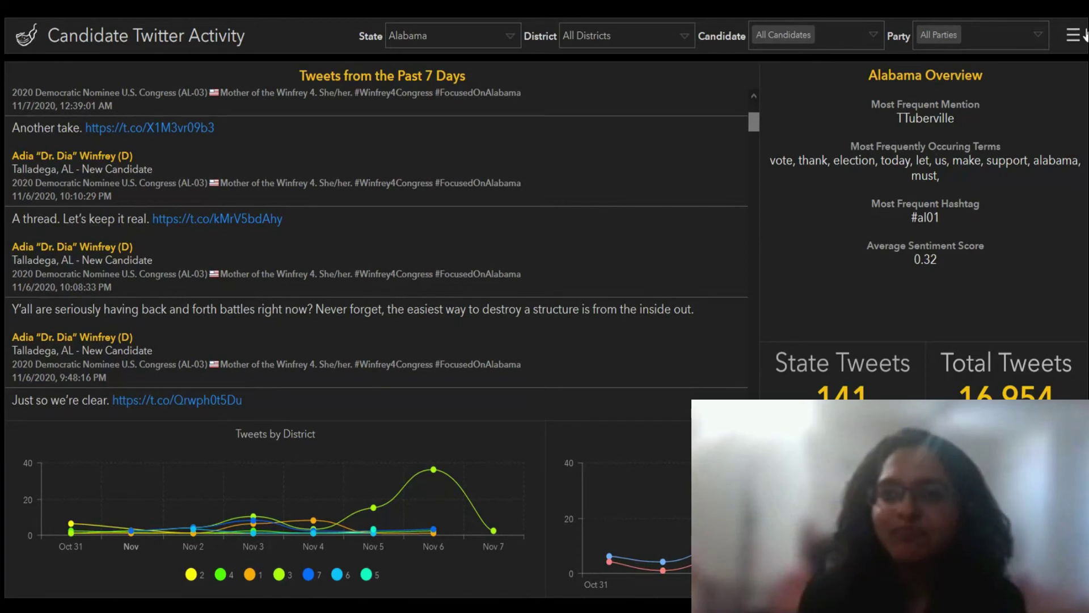
click(1072, 40)
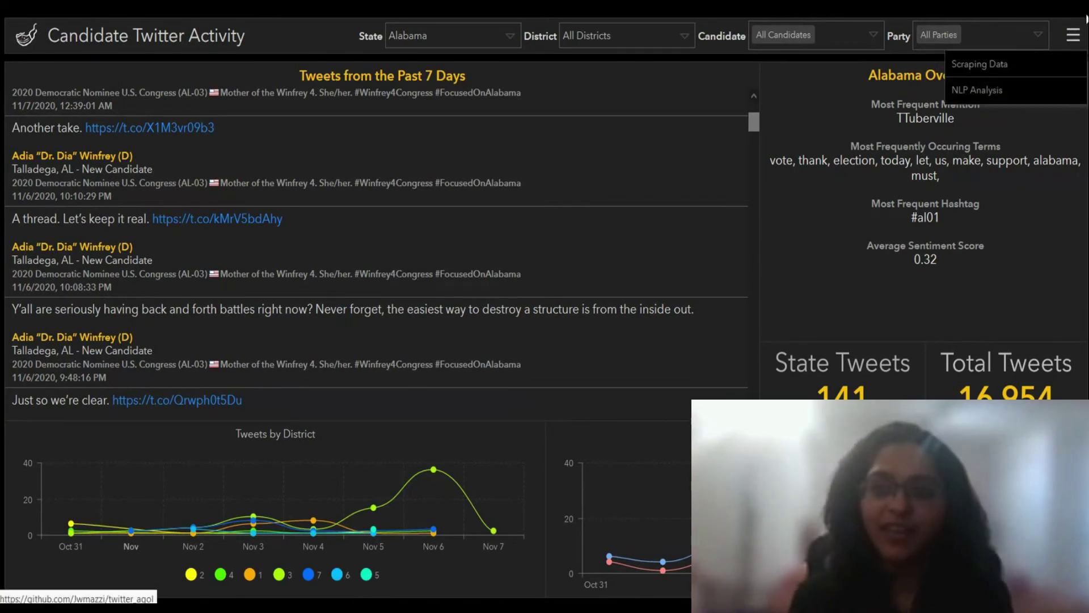
click(1071, 38)
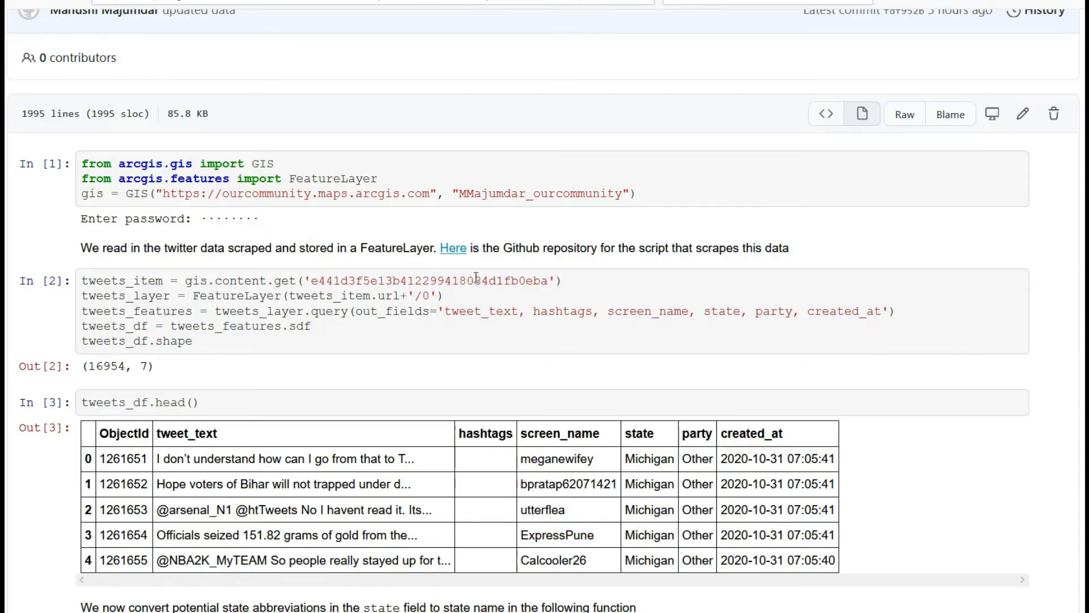
Go through notebook cells In [1]–In [6], highlighting the tweets layer item ID and the AK abbreviation
double_click(476, 280)
click(476, 278)
scroll(222, 277, down, 3)
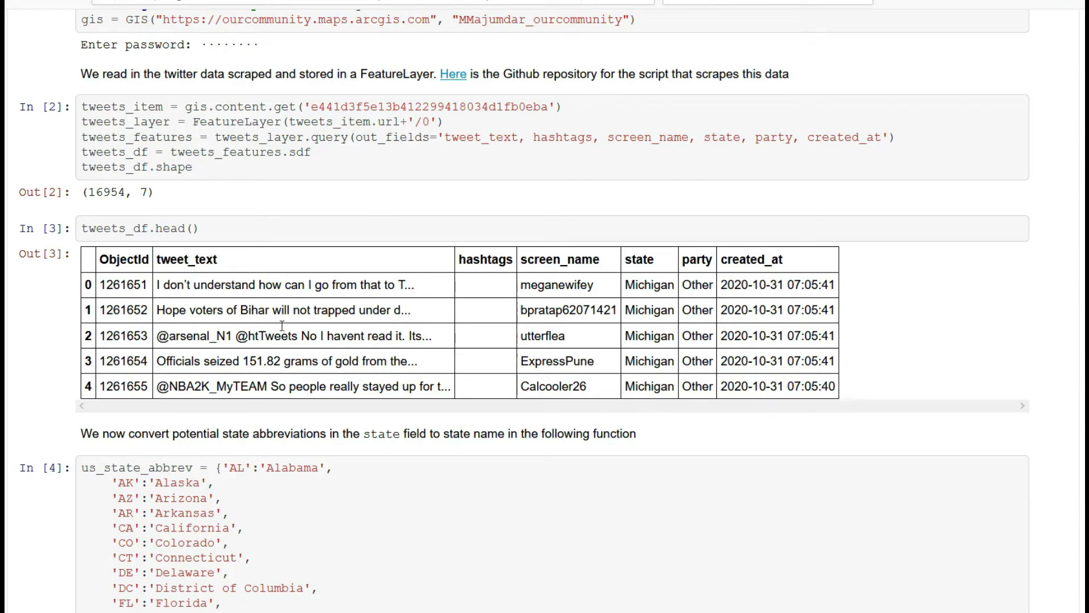
scroll(303, 440, down, 4)
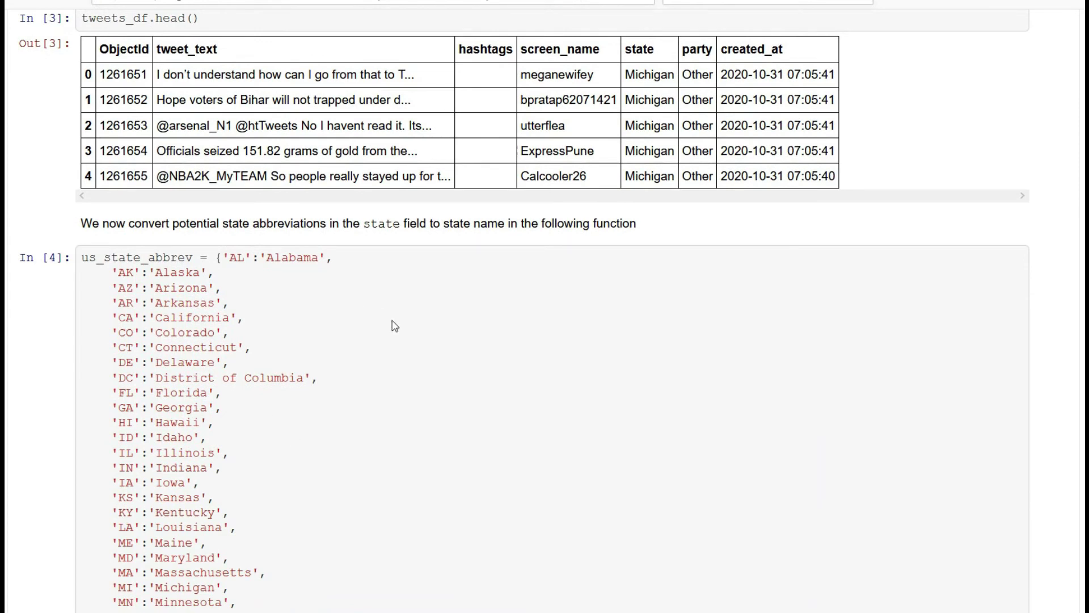
double_click(123, 277)
click(123, 278)
scroll(163, 274, down, 15)
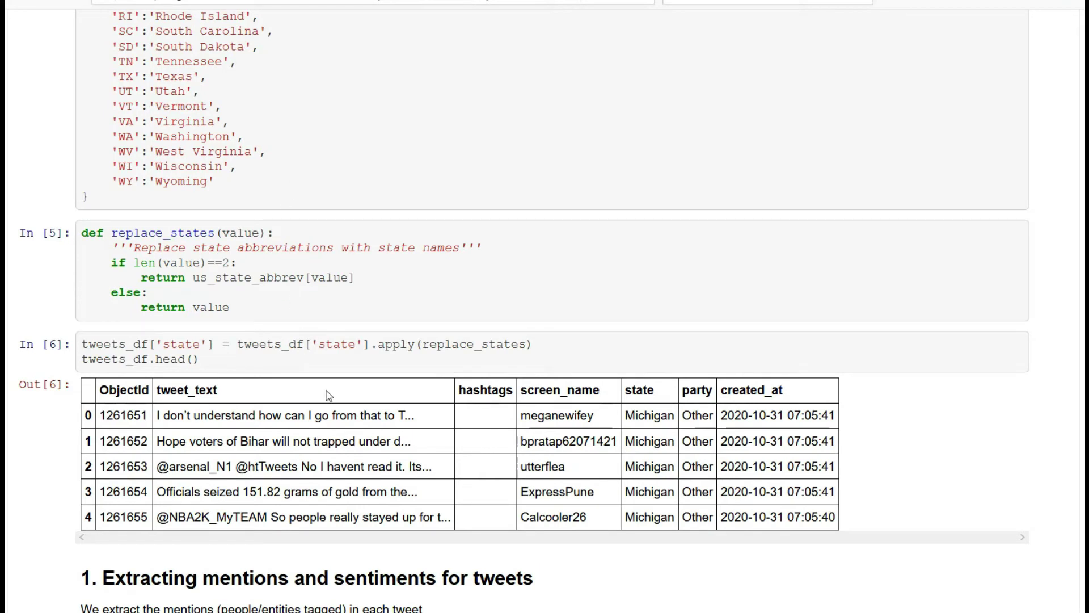
scroll(326, 395, down, 1)
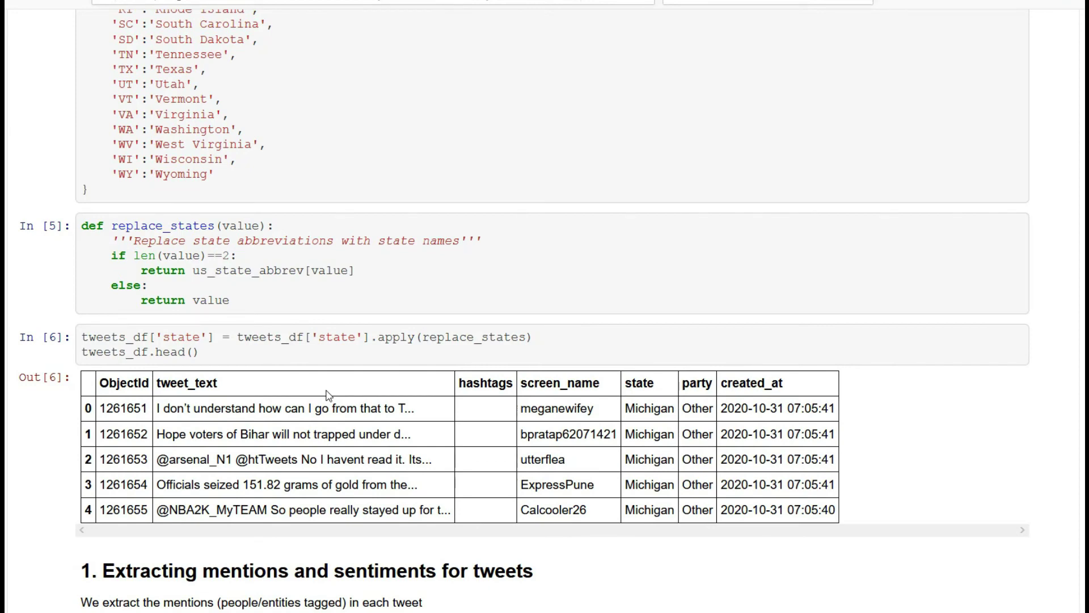
scroll(326, 396, down, 3)
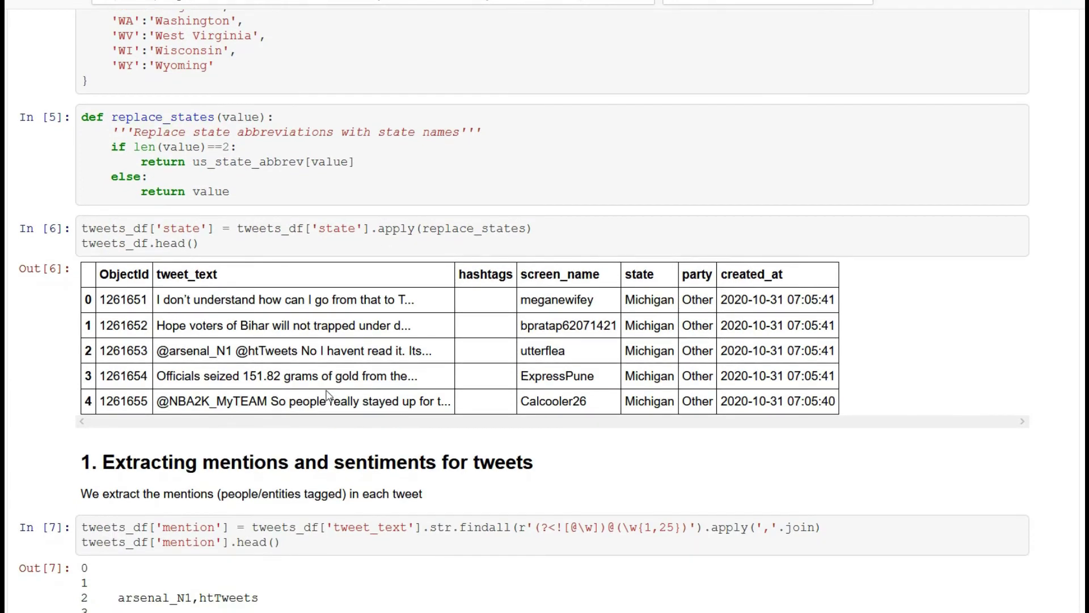
Highlight the mention-finding regex in In [7], then scroll down to the Out[11] sentiment_score table
scroll(326, 395, down, 3)
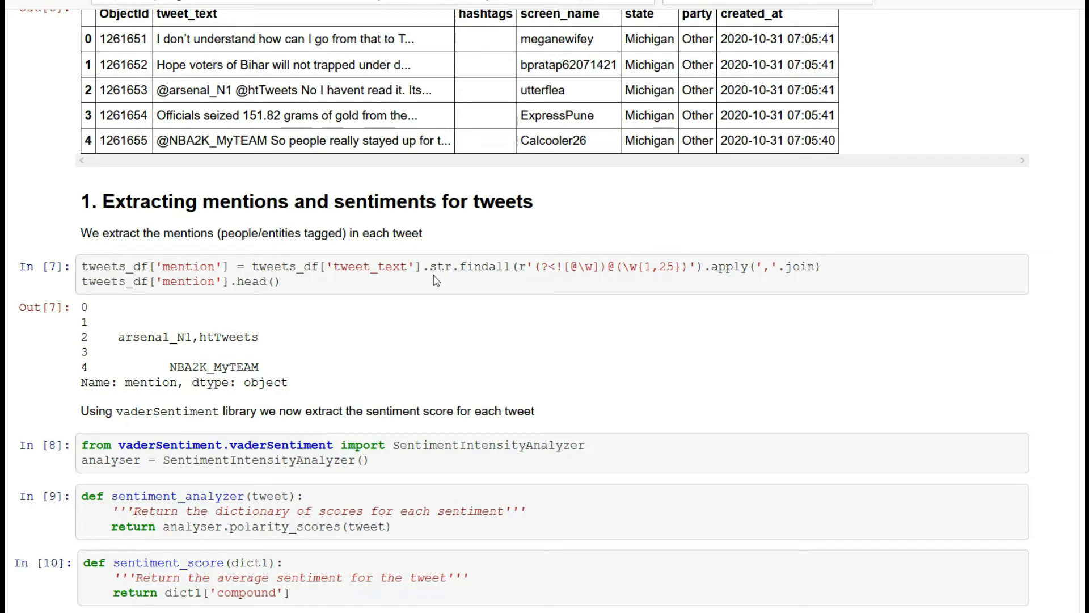
drag(520, 266, 733, 267)
click(724, 330)
scroll(725, 331, down, 3)
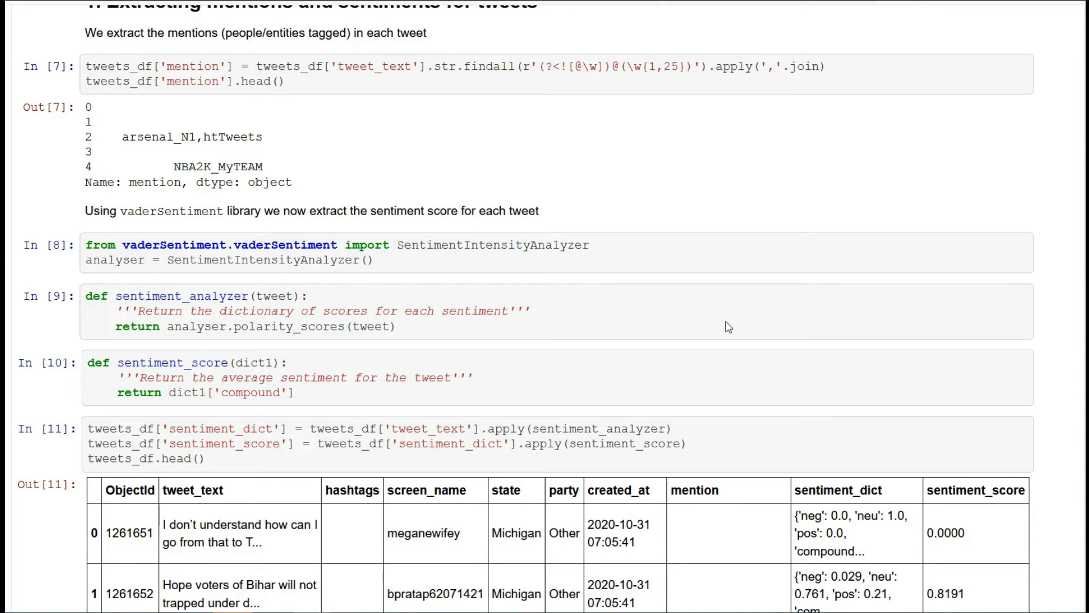
scroll(277, 241, down, 2)
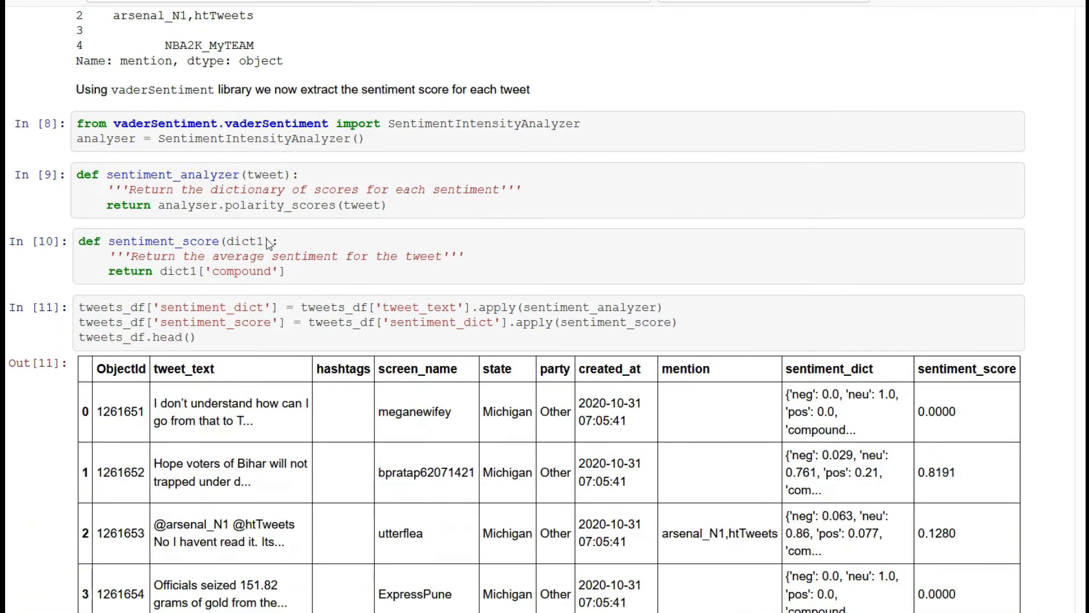
scroll(870, 469, down, 2)
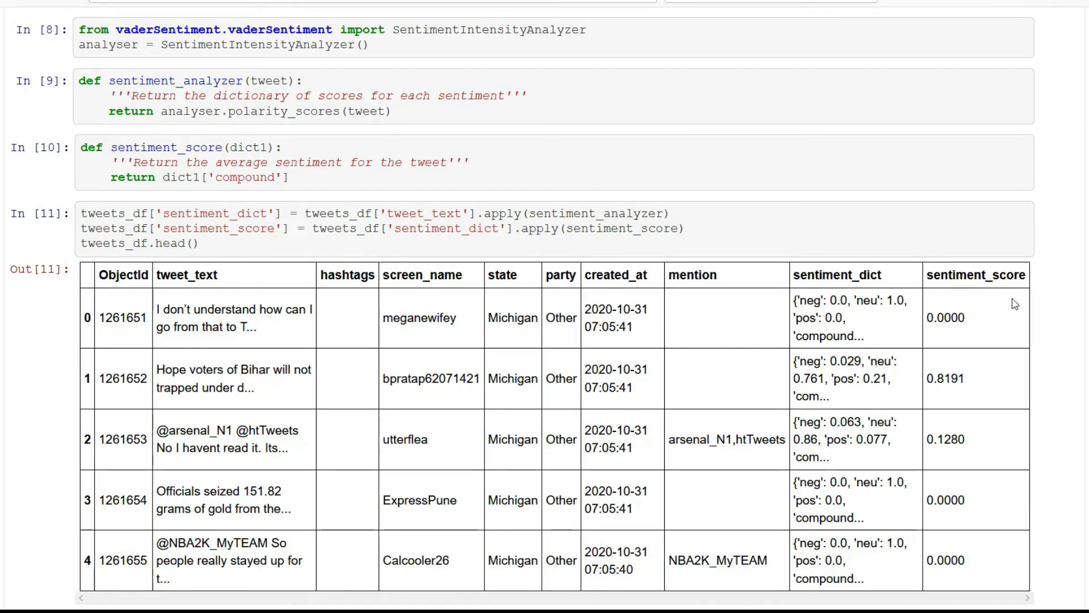
scroll(936, 284, down, 1)
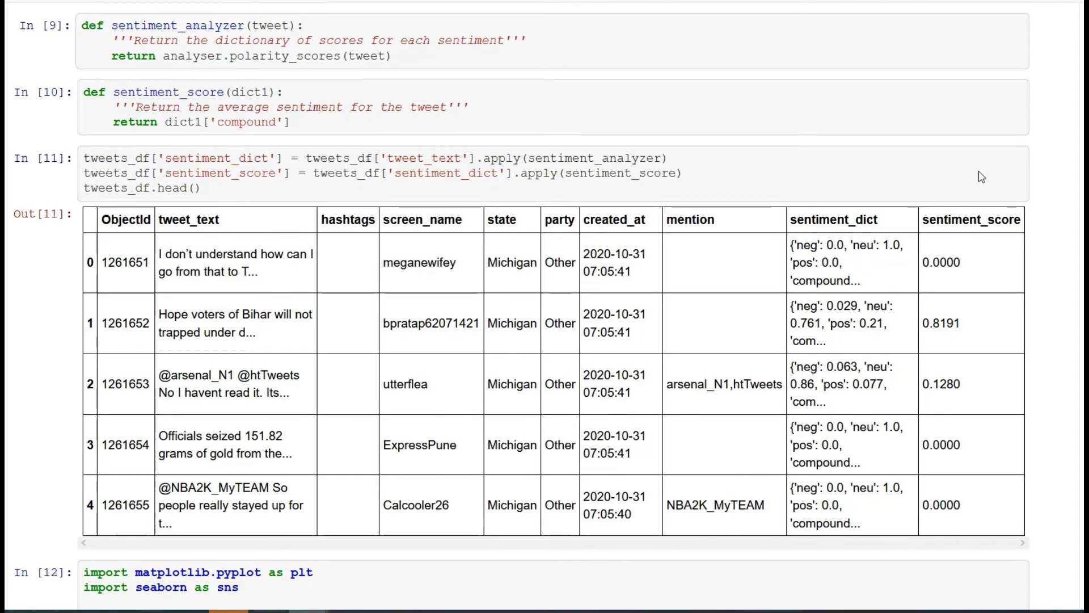
Scroll to the sentiment score histogram, highlighting matplotlib in the import cell
scroll(981, 177, down, 2)
scroll(981, 177, down, 5)
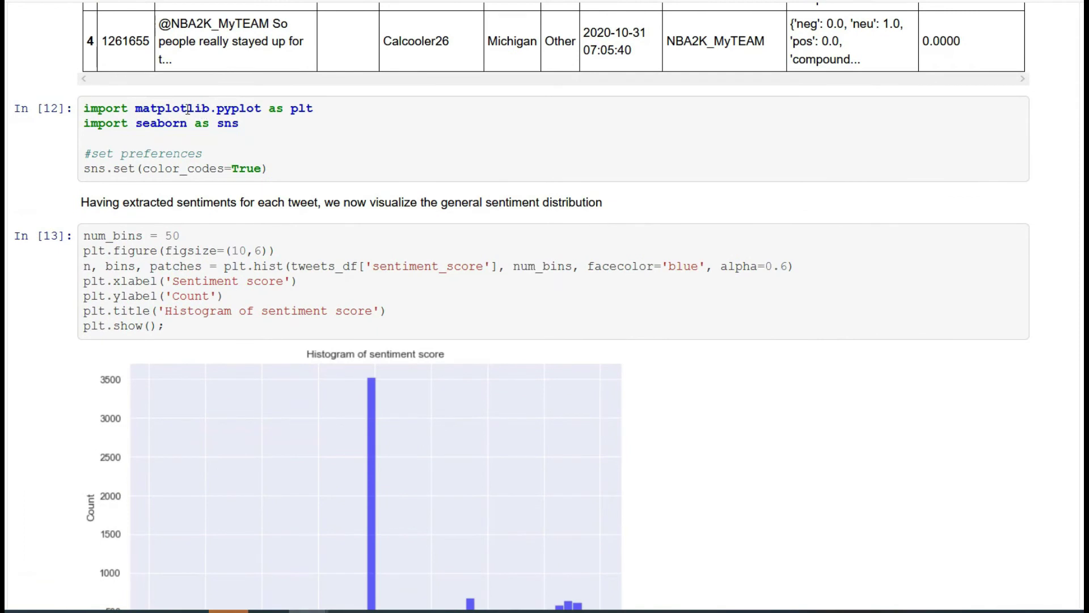
double_click(188, 109)
scroll(188, 110, down, 2)
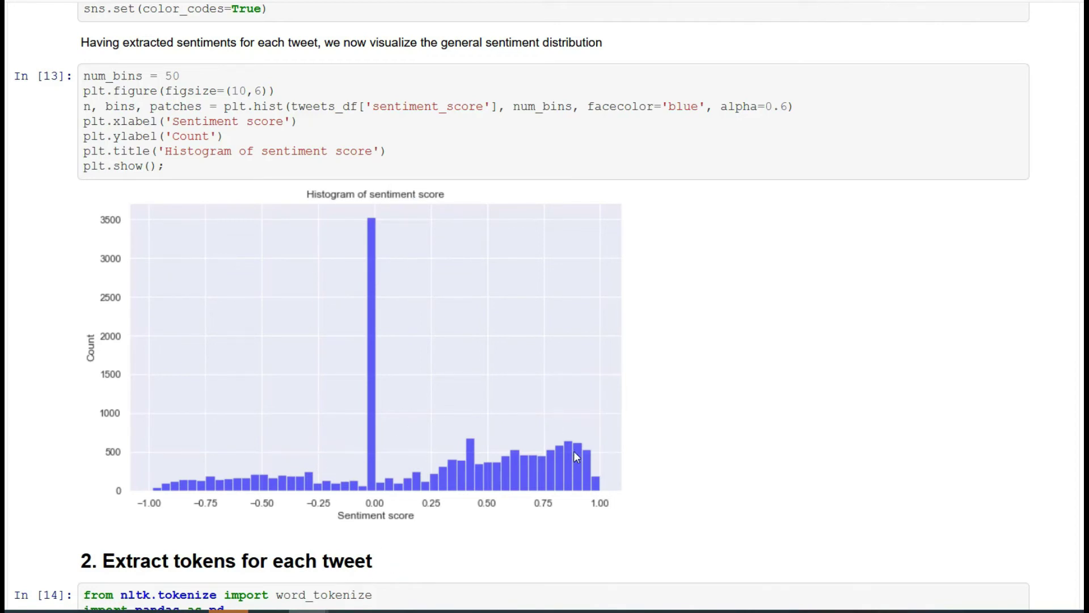
scroll(209, 462, down, 2)
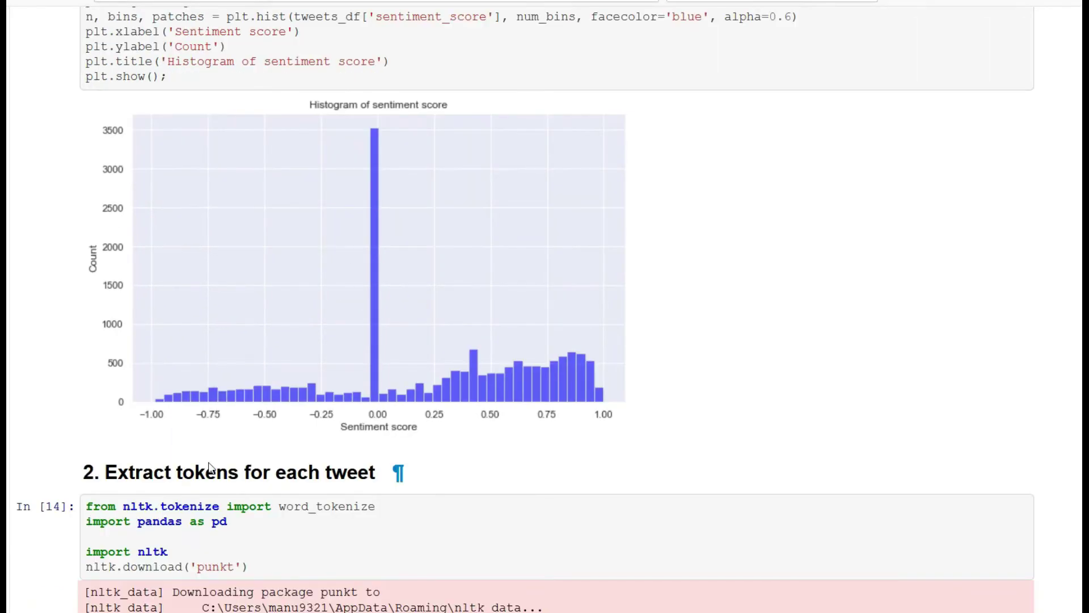
scroll(209, 468, down, 5)
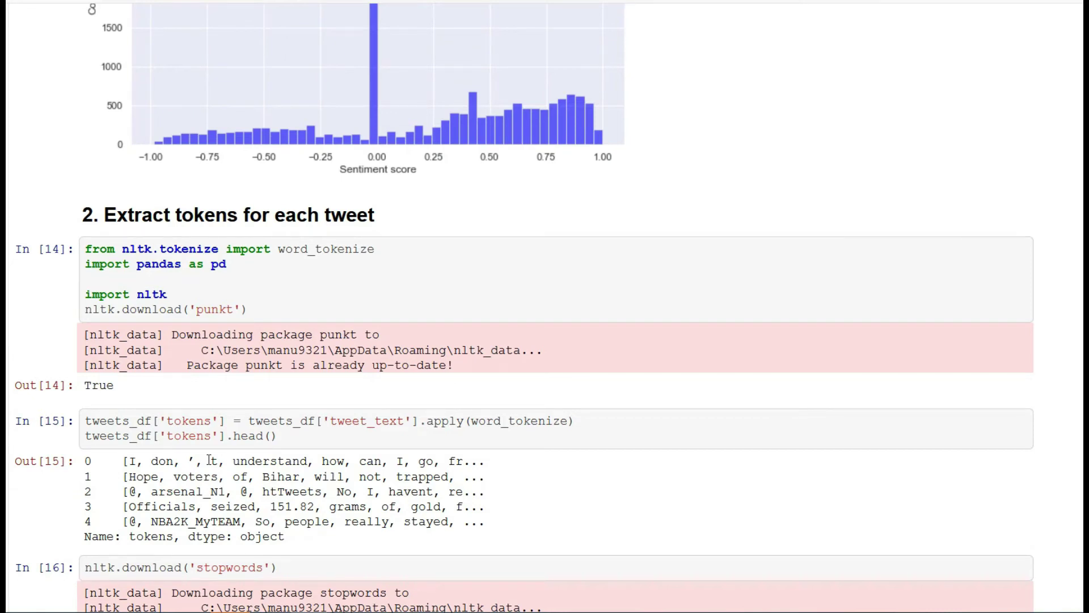
scroll(210, 460, down, 1)
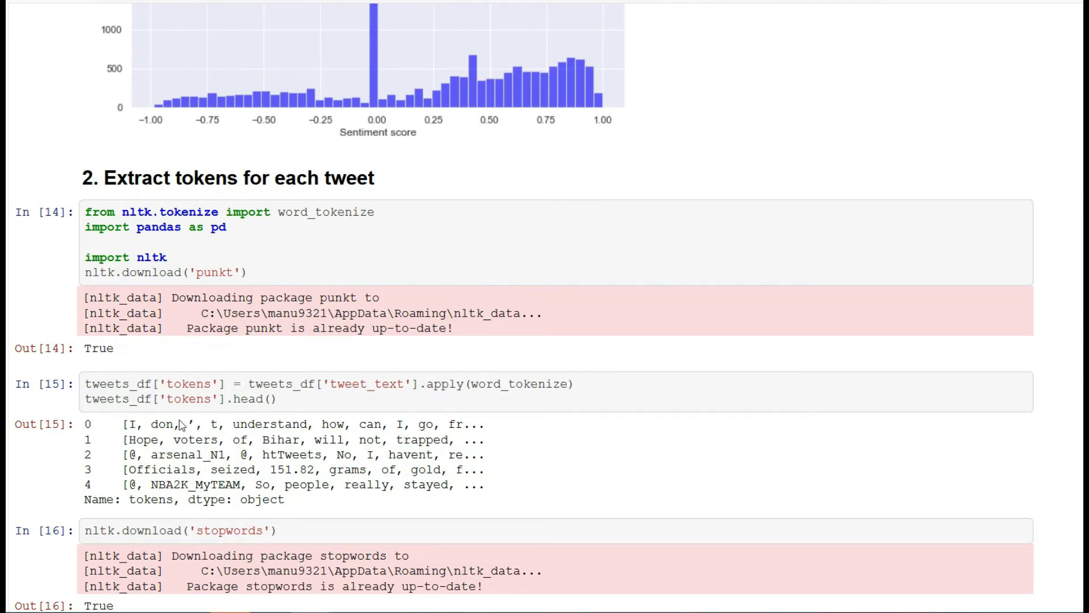
Highlight the tokens Hope, voters, of and Bihar in the tokenized tweet output
double_click(149, 438)
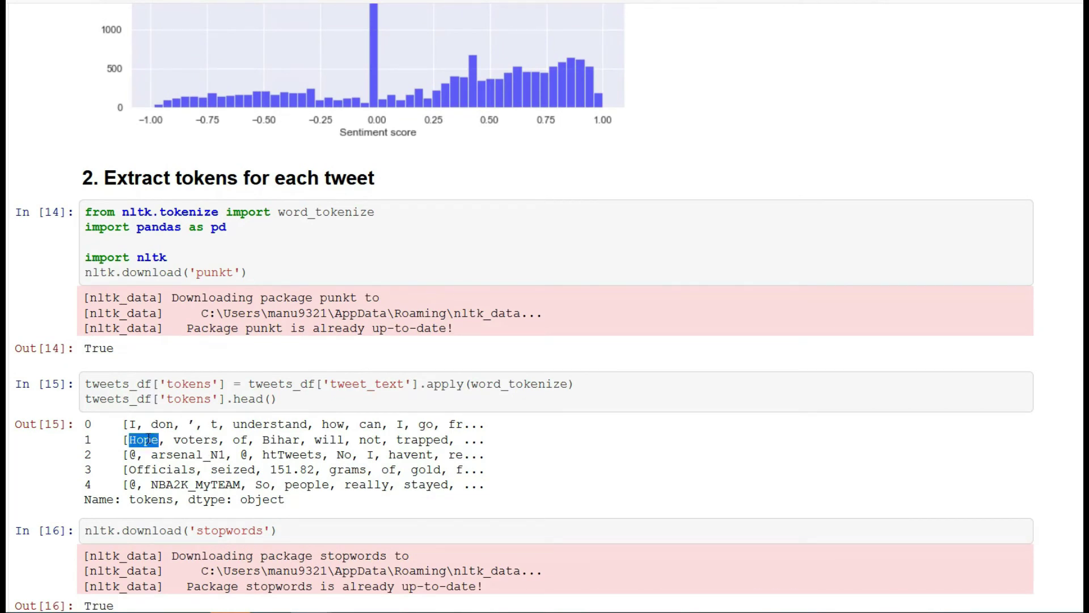
double_click(188, 440)
double_click(241, 440)
double_click(294, 440)
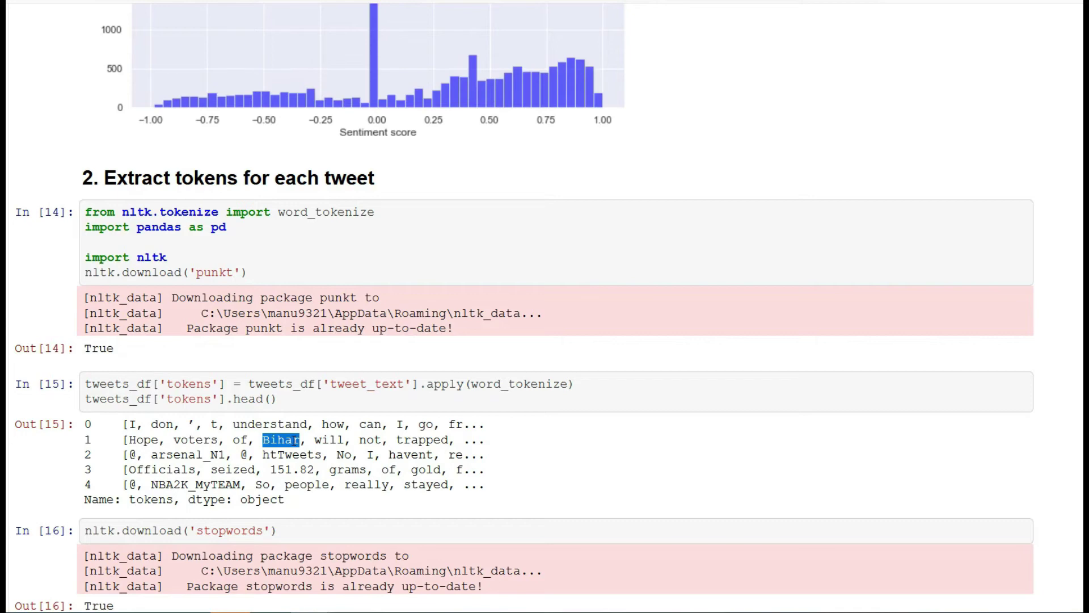
scroll(295, 440, down, 5)
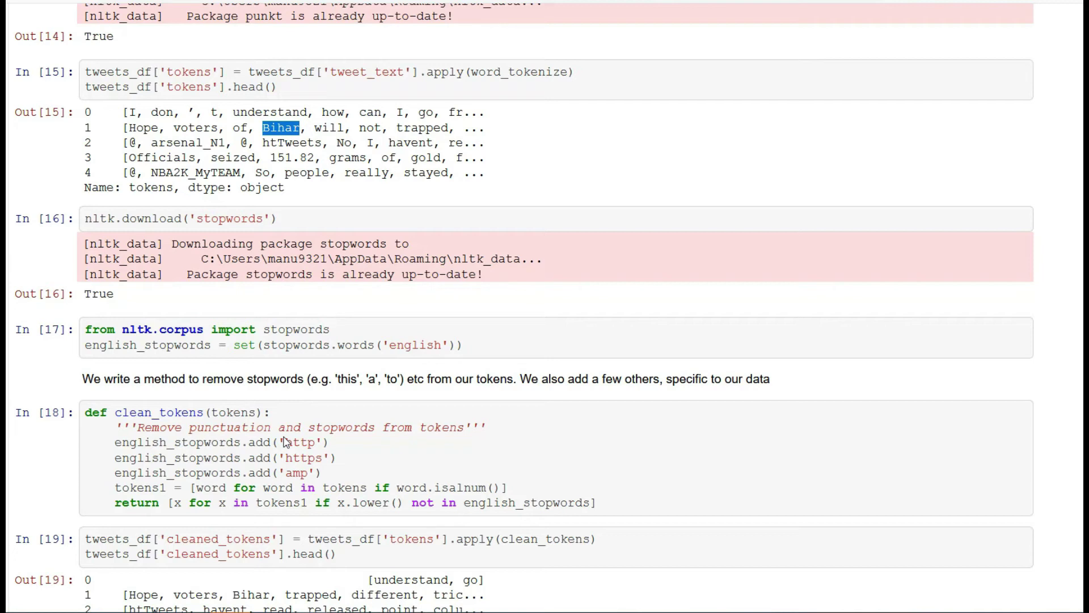
Highlight the added http and https stopwords in the clean_tokens cell
scroll(286, 442, down, 1)
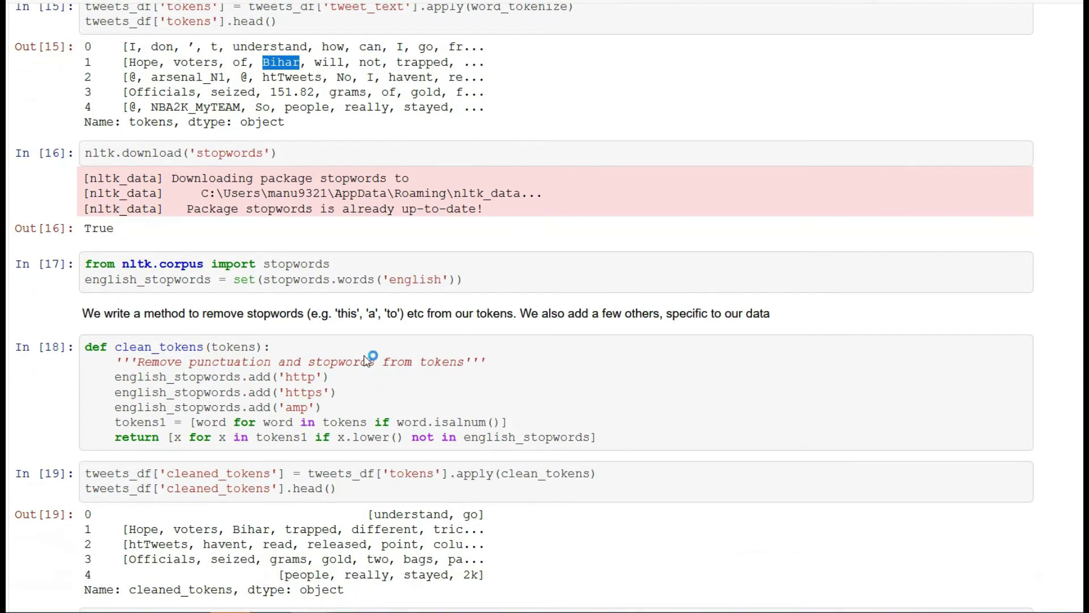
scroll(369, 360, down, 2)
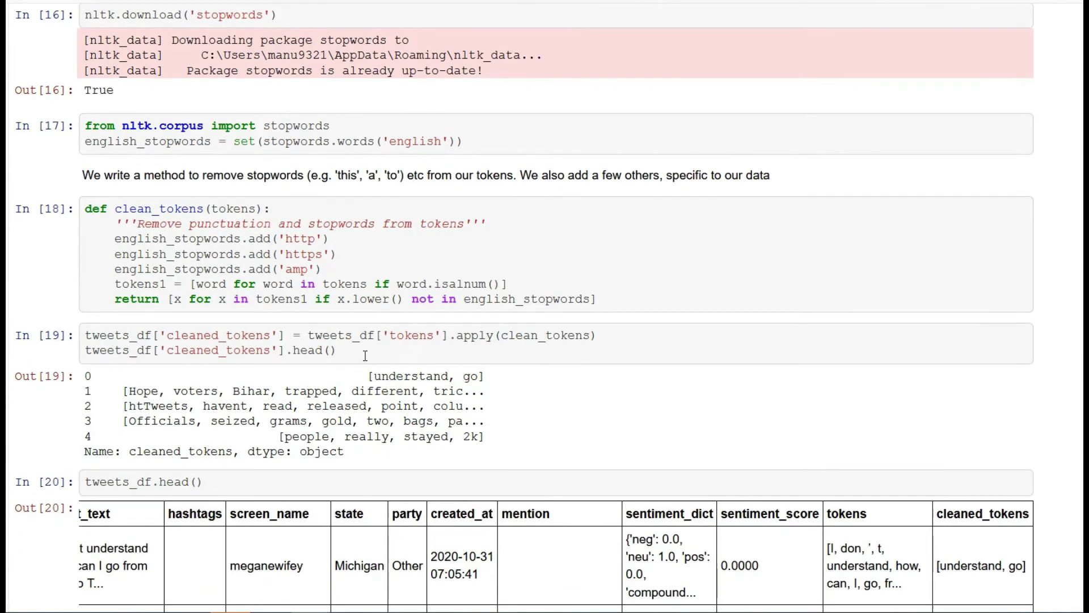
double_click(293, 224)
double_click(293, 239)
double_click(295, 254)
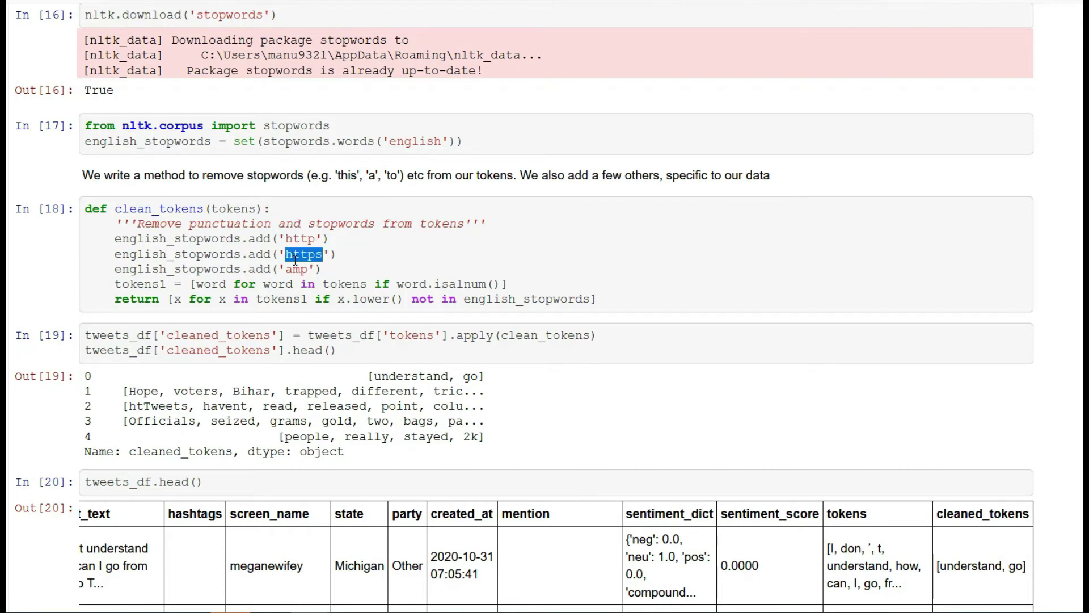
click(348, 287)
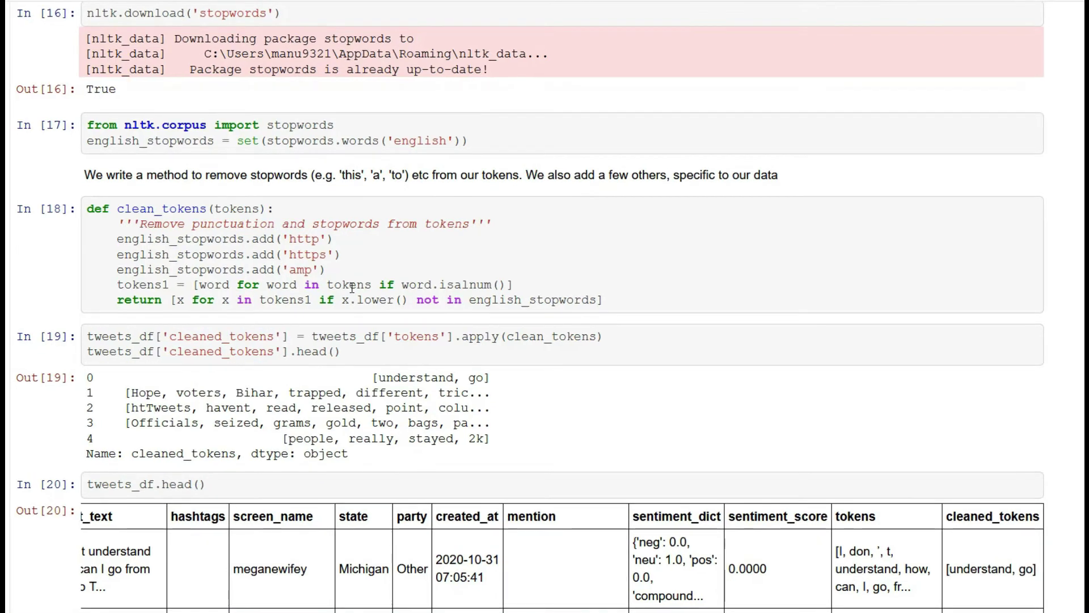
Scroll past the tweets_df table through section 3, cells In [25]–In [29]
scroll(350, 285, down, 4)
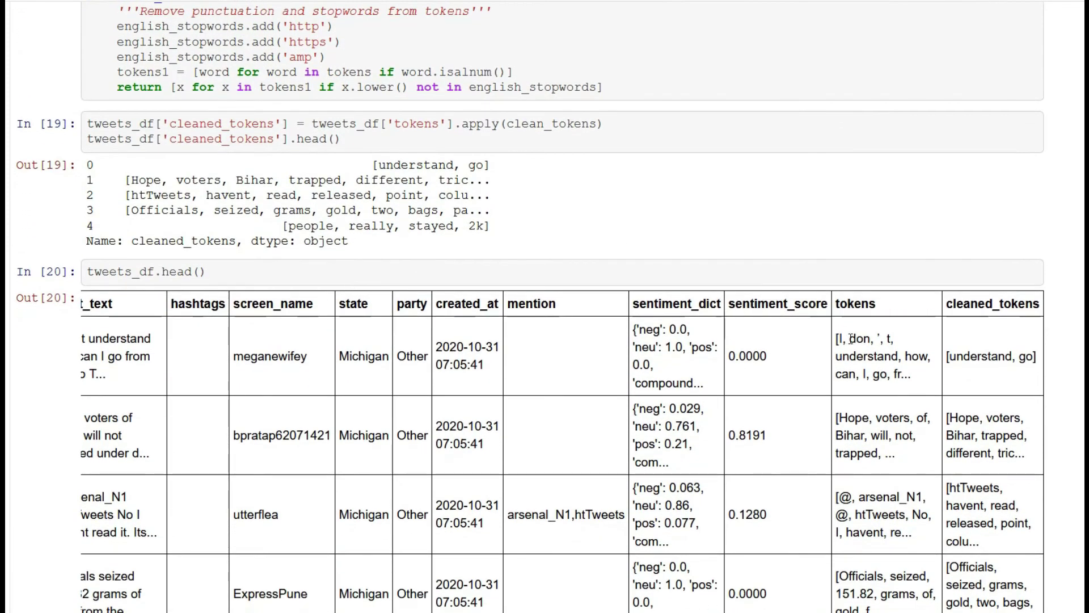
scroll(851, 339, down, 3)
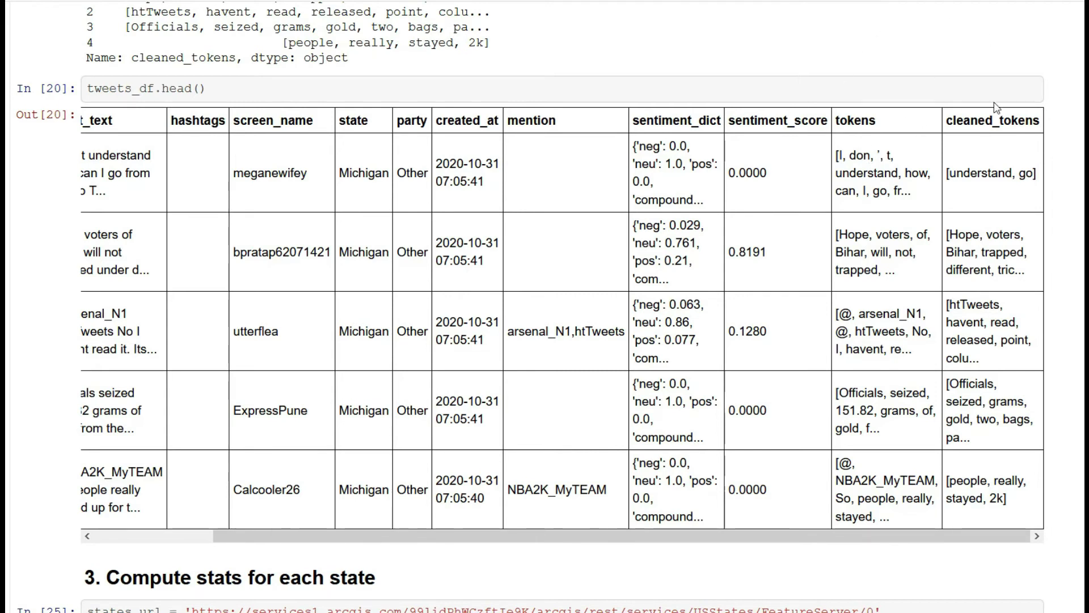
scroll(997, 107, down, 9)
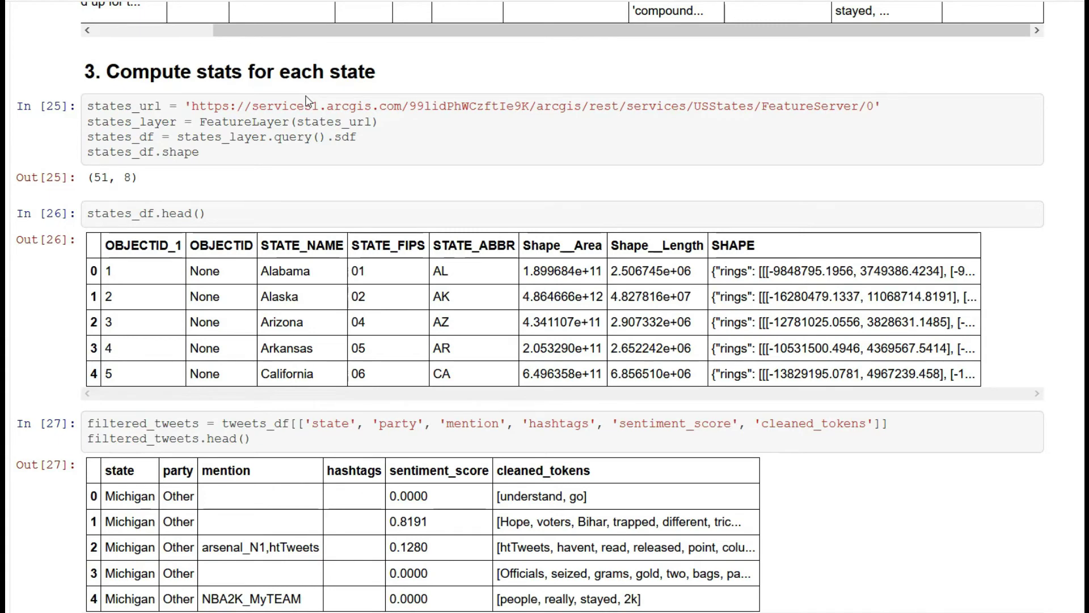
scroll(307, 101, down, 12)
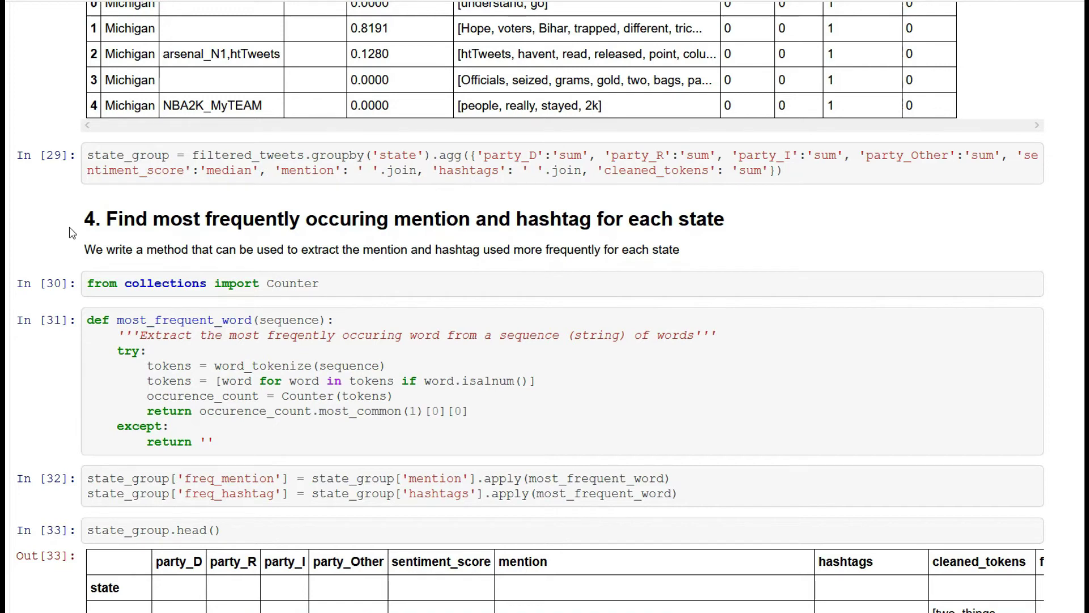
Scroll through section 4's mention and hashtag cells to section 5's lemmatization cells, In [34]–In [37]
scroll(71, 232, down, 1)
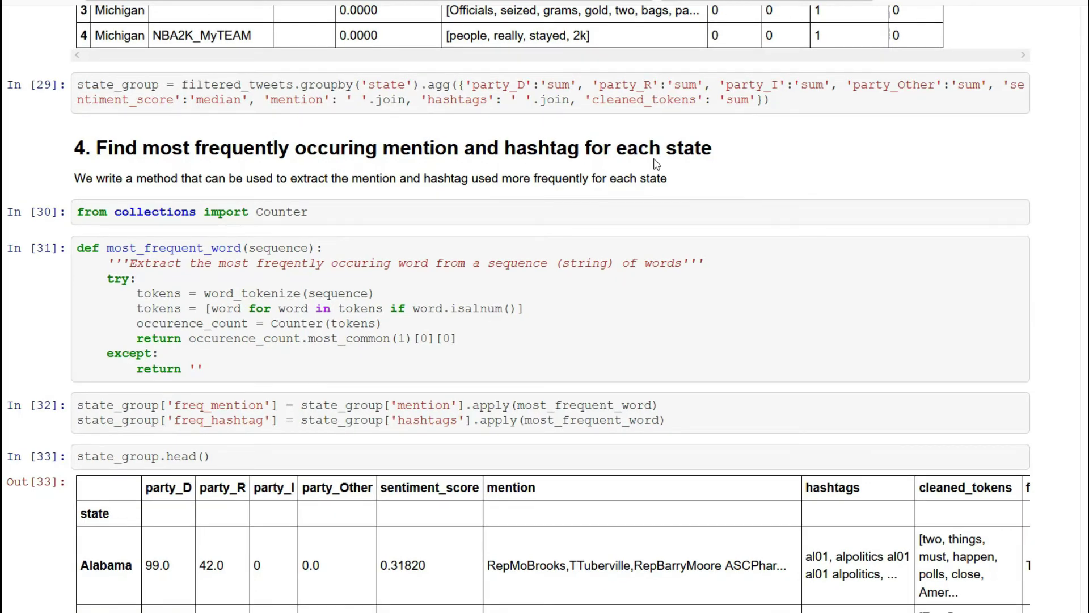
scroll(657, 165, down, 10)
scroll(669, 165, down, 3)
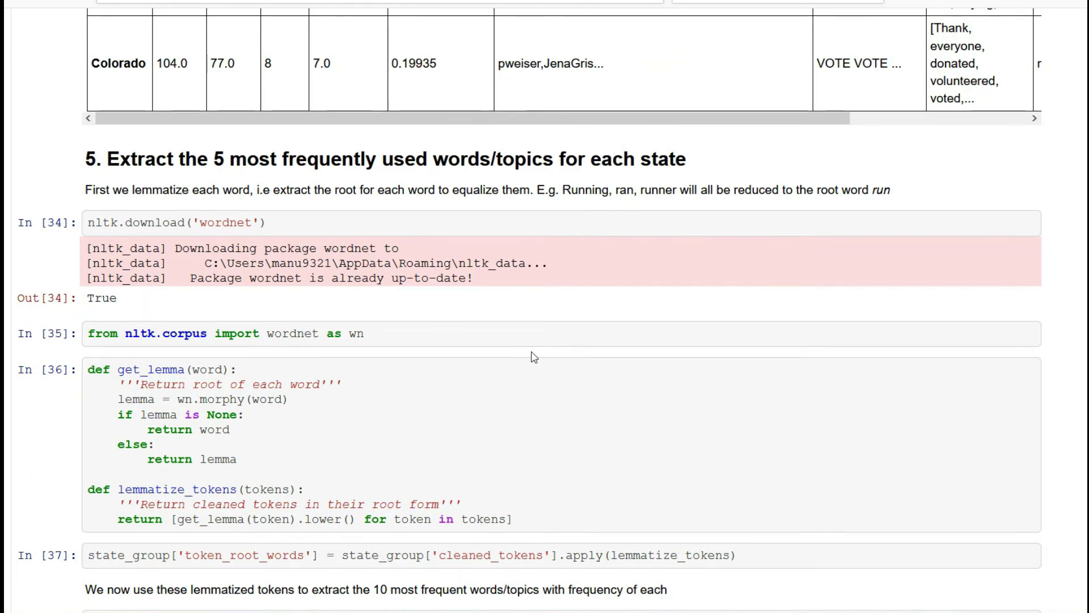
Scroll to the word-frequency table, highlight vote's count of 42, and continue to the tweets_analyzed.csv export
scroll(534, 356, down, 8)
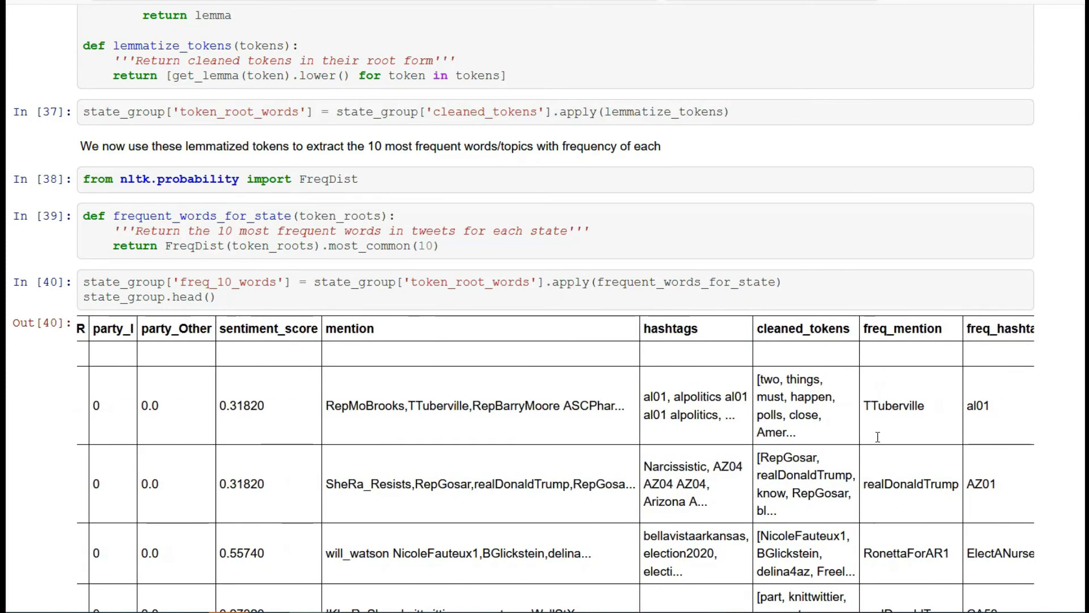
scroll(682, 343, right, 7)
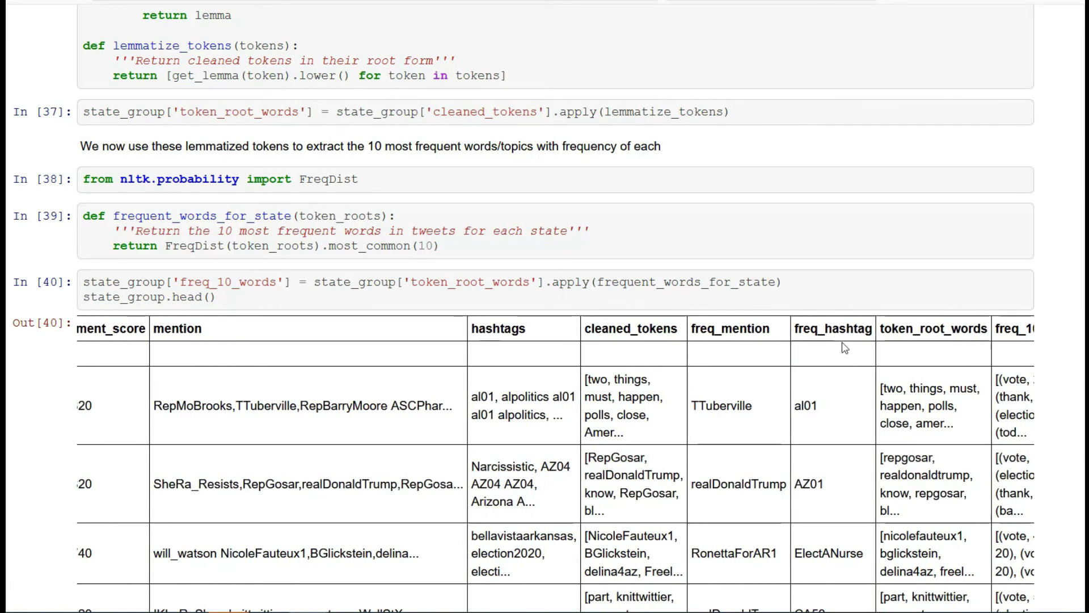
scroll(844, 348, right, 2)
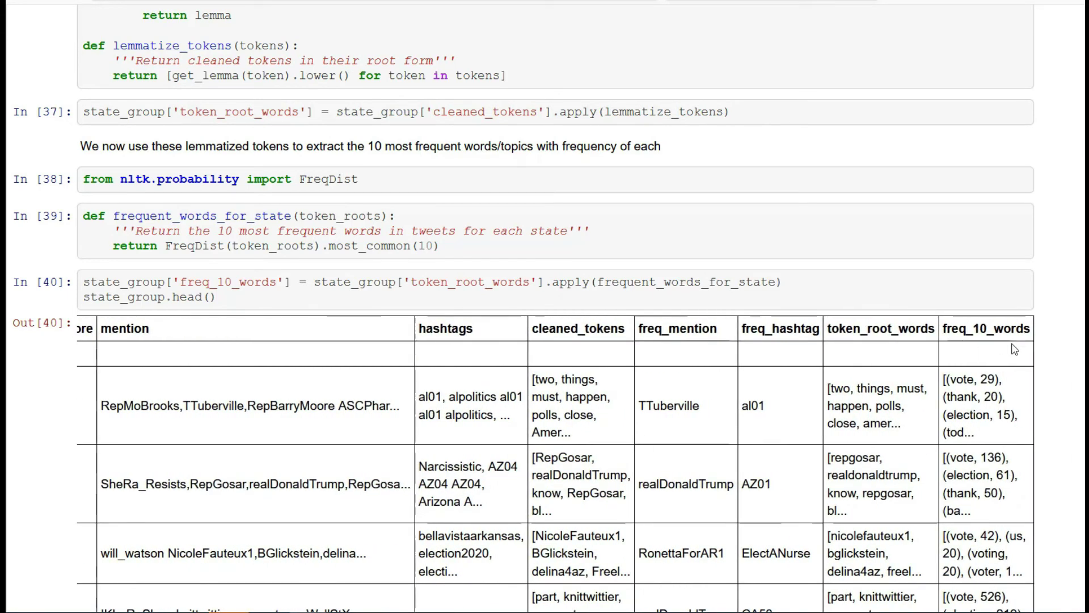
scroll(1015, 349, down, 7)
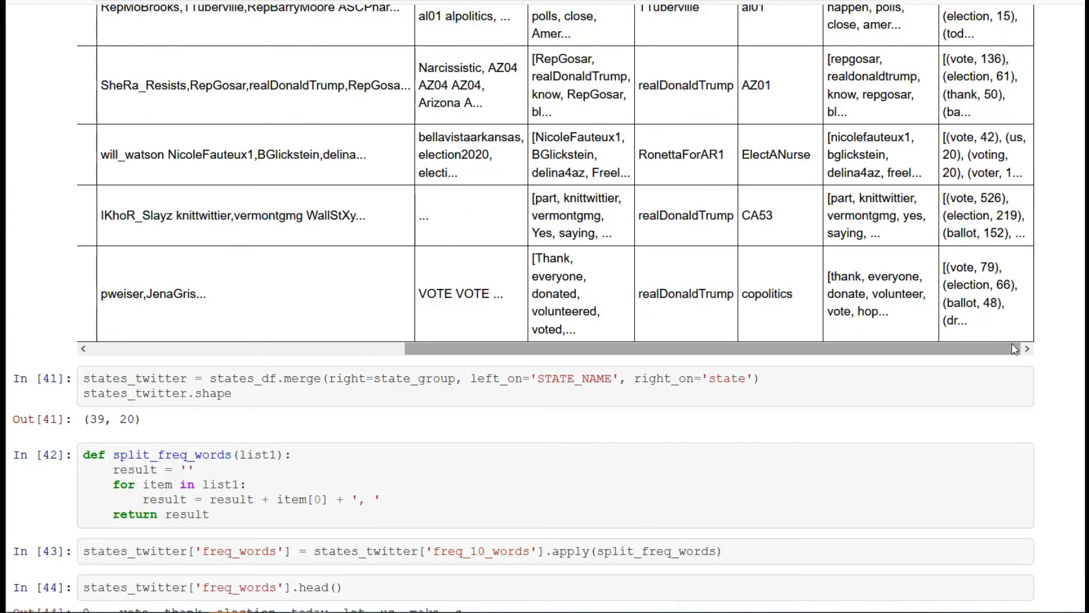
double_click(998, 137)
double_click(985, 138)
click(978, 196)
scroll(948, 284, down, 3)
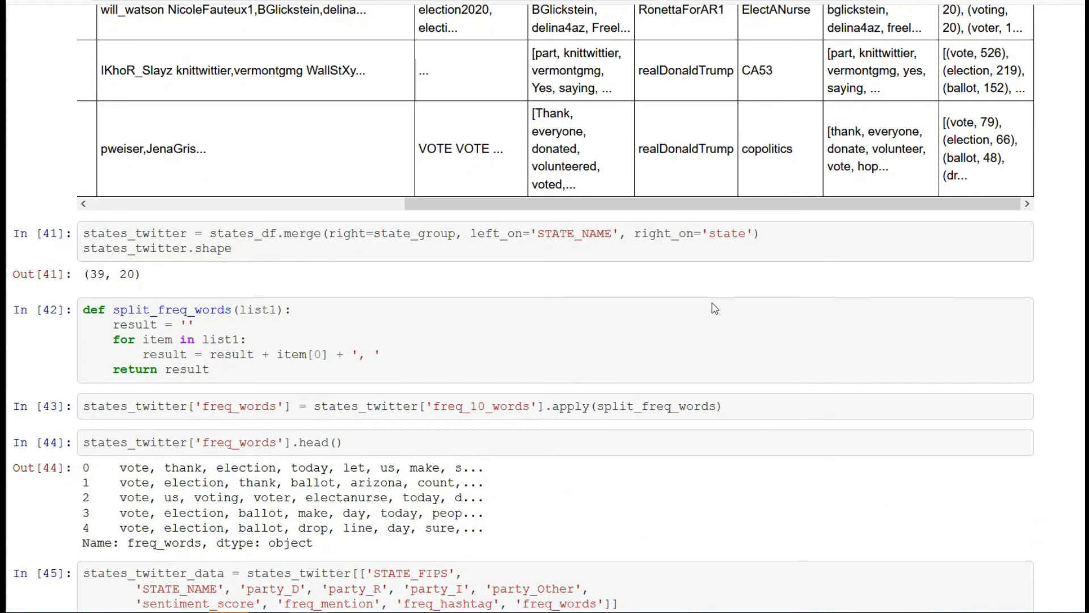
scroll(713, 312, down, 5)
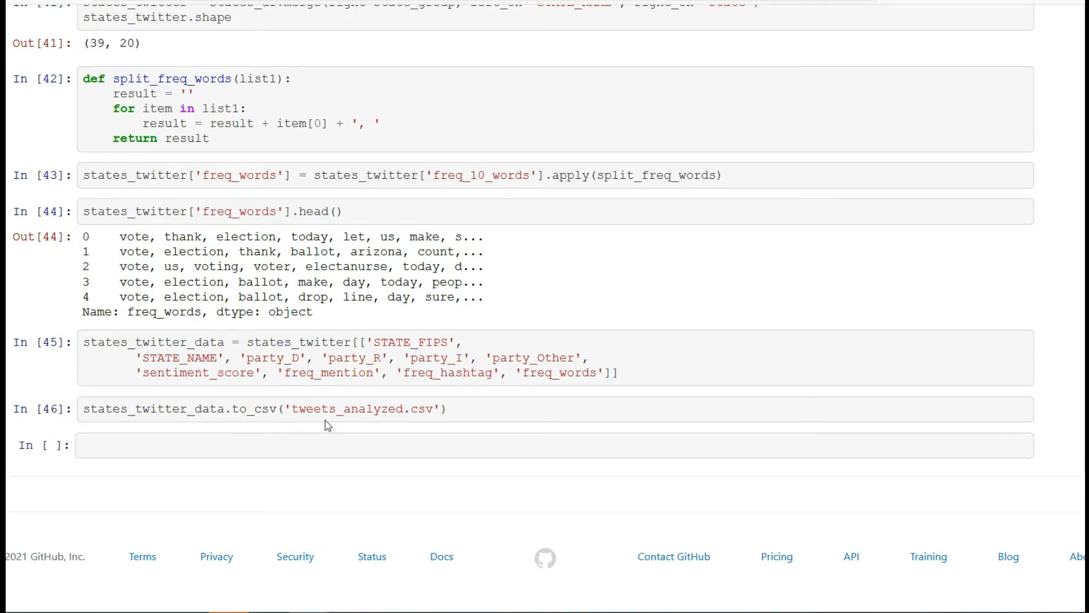
Scroll the StoryMap to the Esri Technology section, 'Communicating our tech through stories'
mouse_move(434, 611)
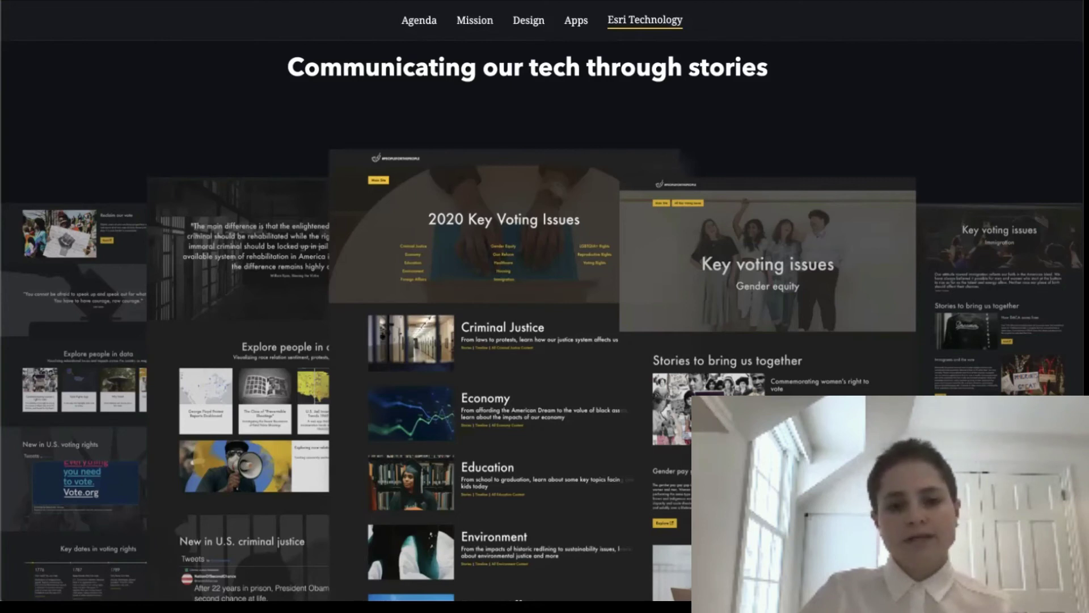
scroll(541, 323, down, 2)
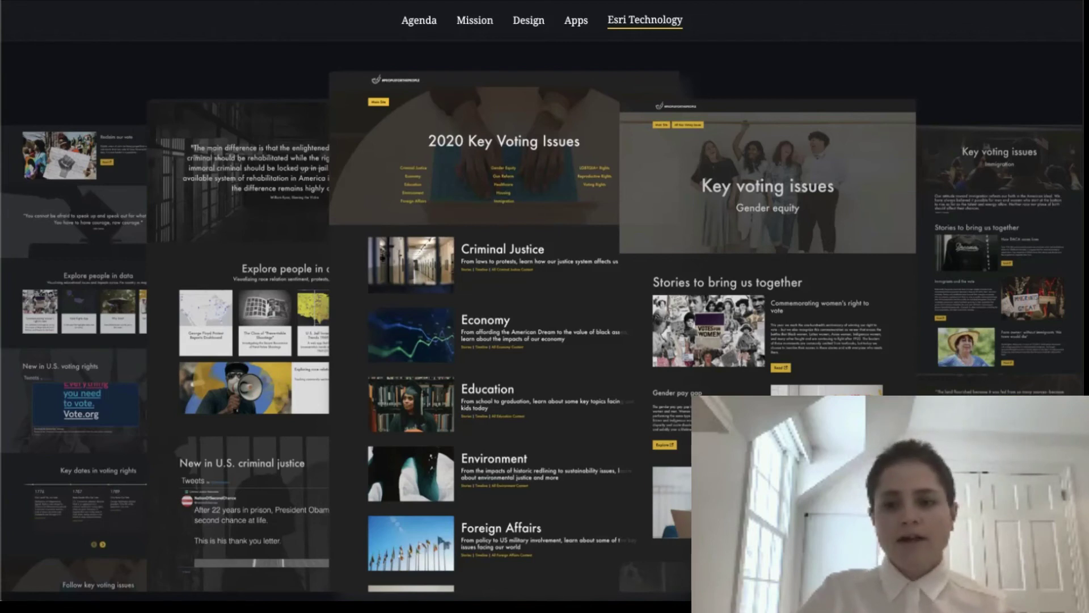
scroll(542, 332, down, 1)
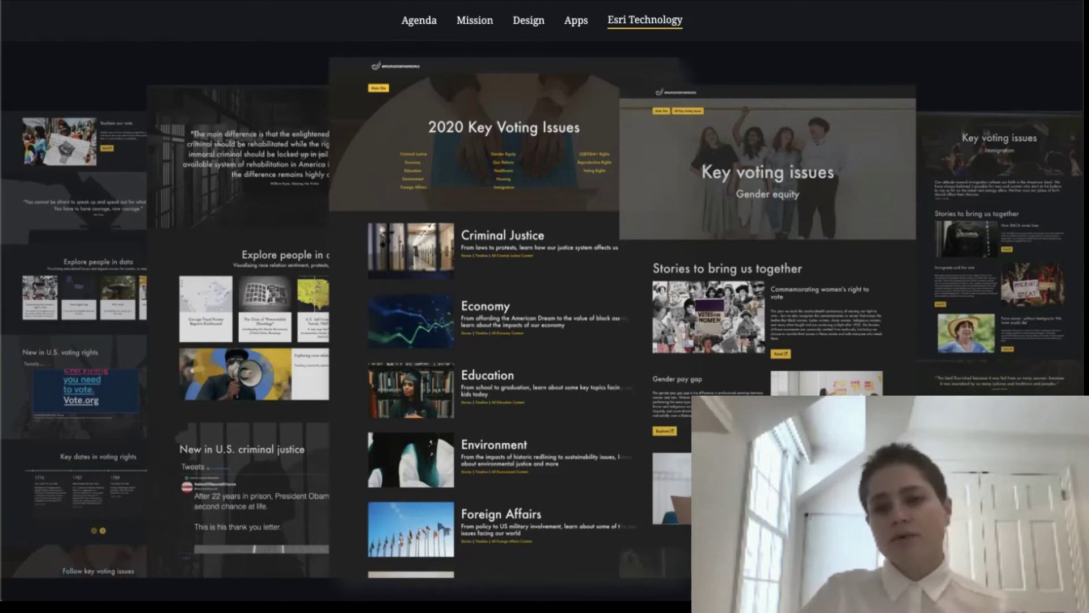
Scroll past the theme sample section to the Health Disparities story cover, dated January 11, 2021
scroll(545, 318, down, 3)
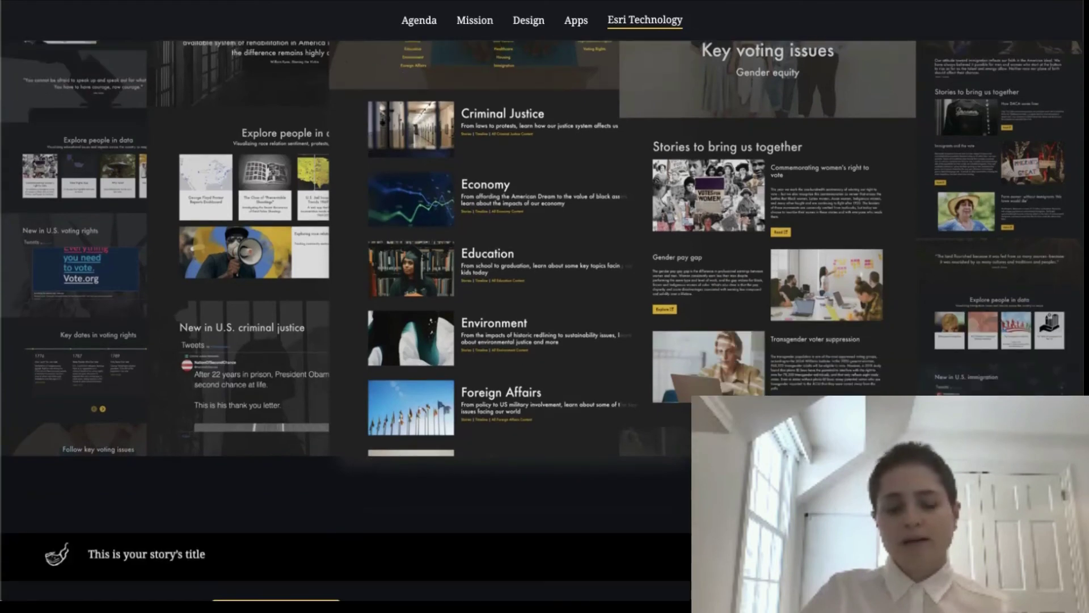
scroll(545, 318, down, 3)
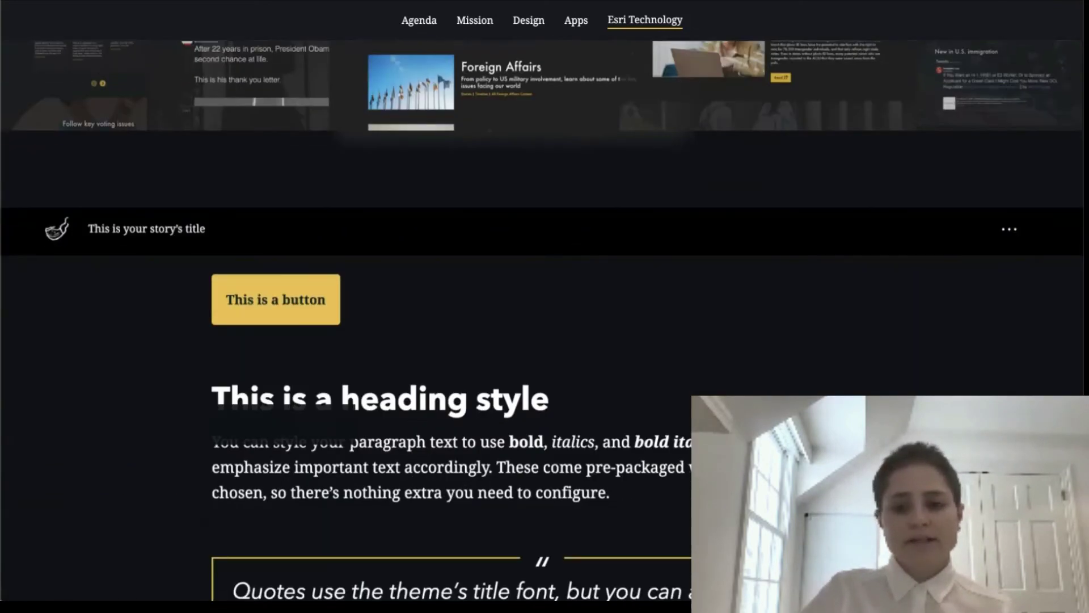
scroll(542, 317, down, 2)
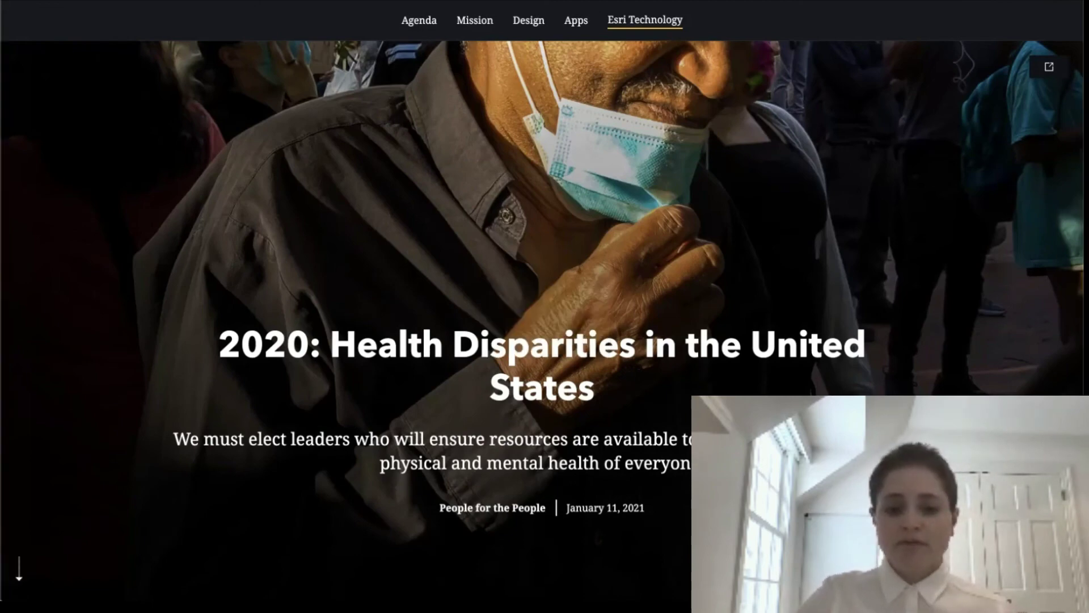
Scroll to the life-expectancy chart (US 78.6 vs Japan 84.2) and the county life-expectancy map
scroll(542, 317, down, 6)
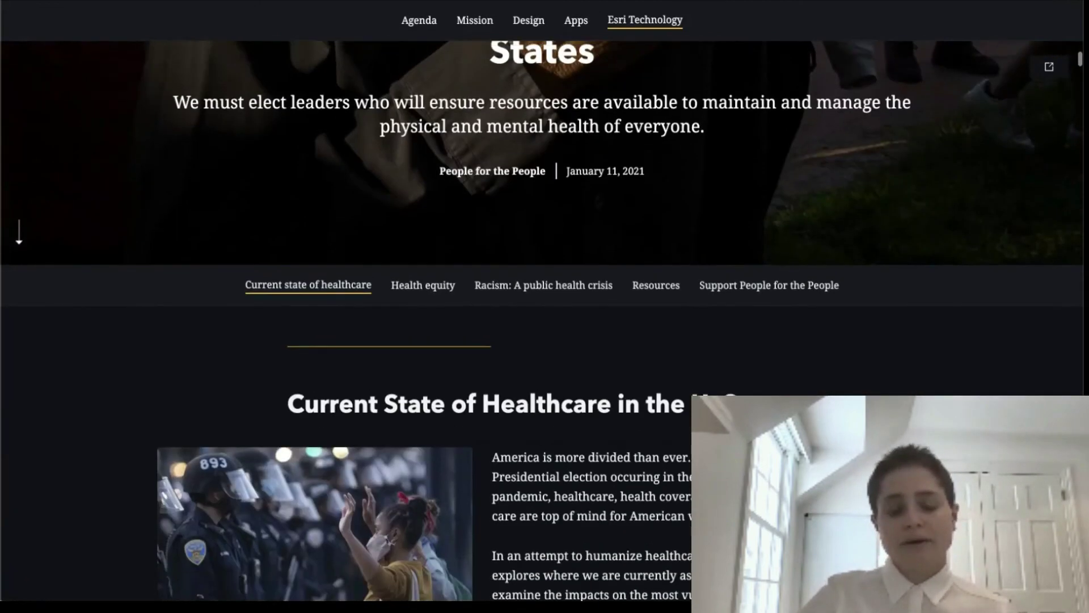
scroll(542, 318, down, 4)
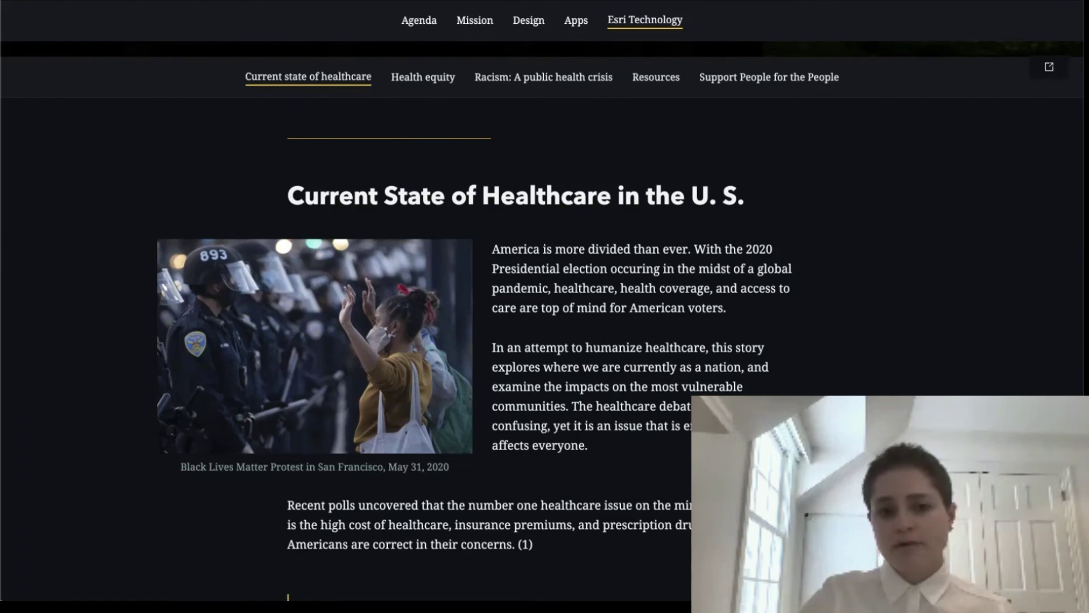
scroll(542, 318, down, 2)
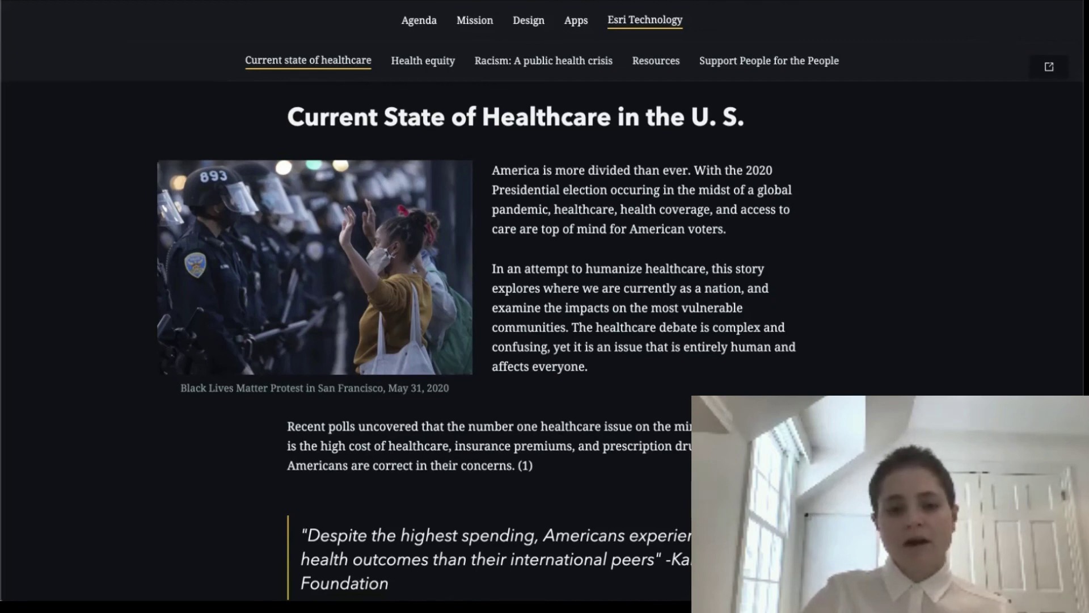
scroll(541, 341, down, 8)
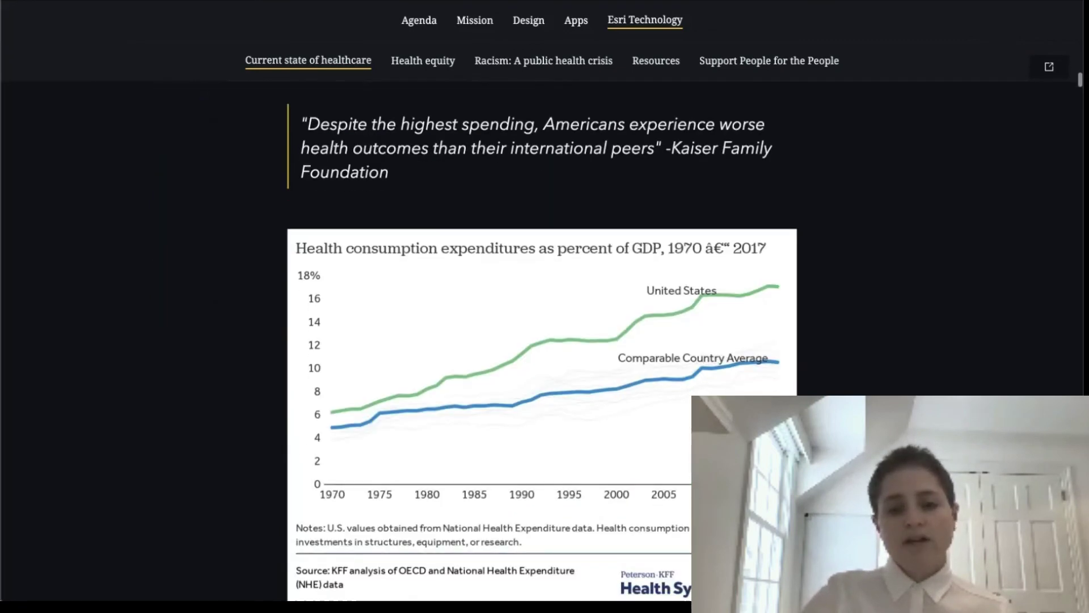
scroll(542, 340, down, 13)
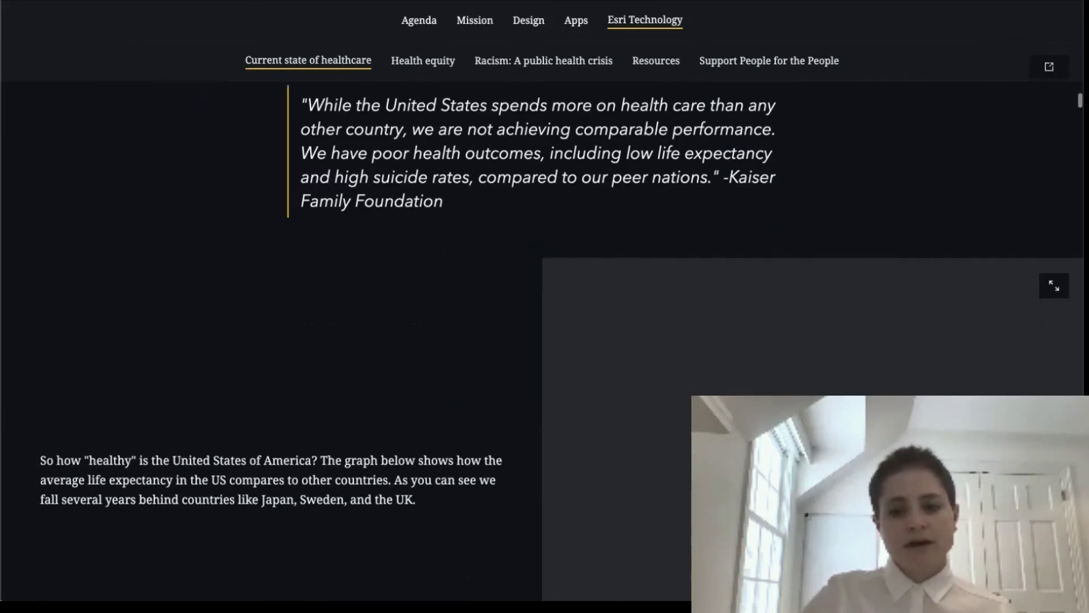
scroll(542, 340, down, 3)
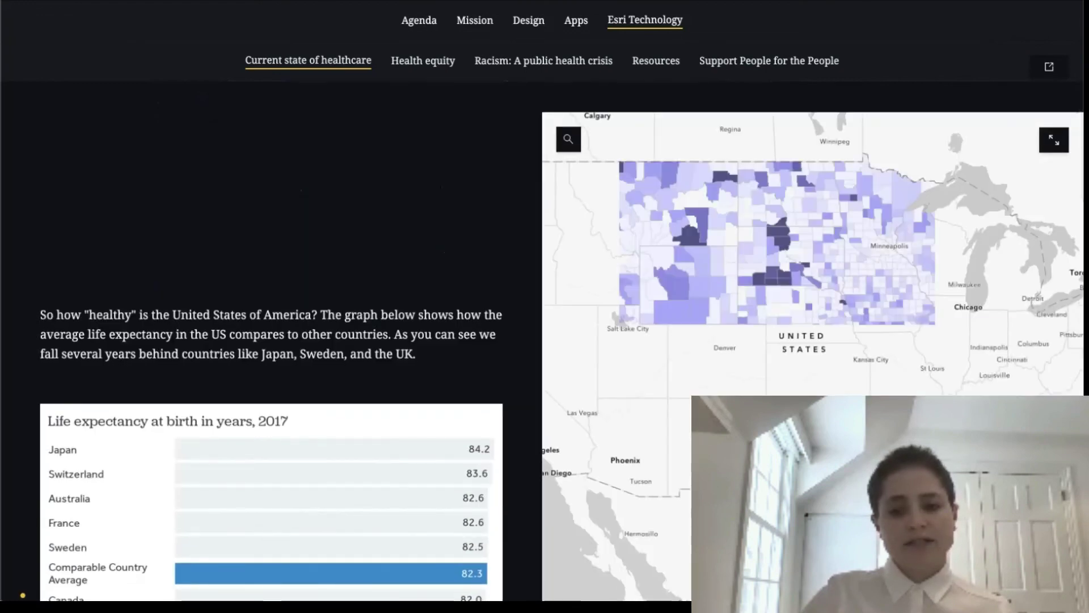
scroll(542, 340, down, 3)
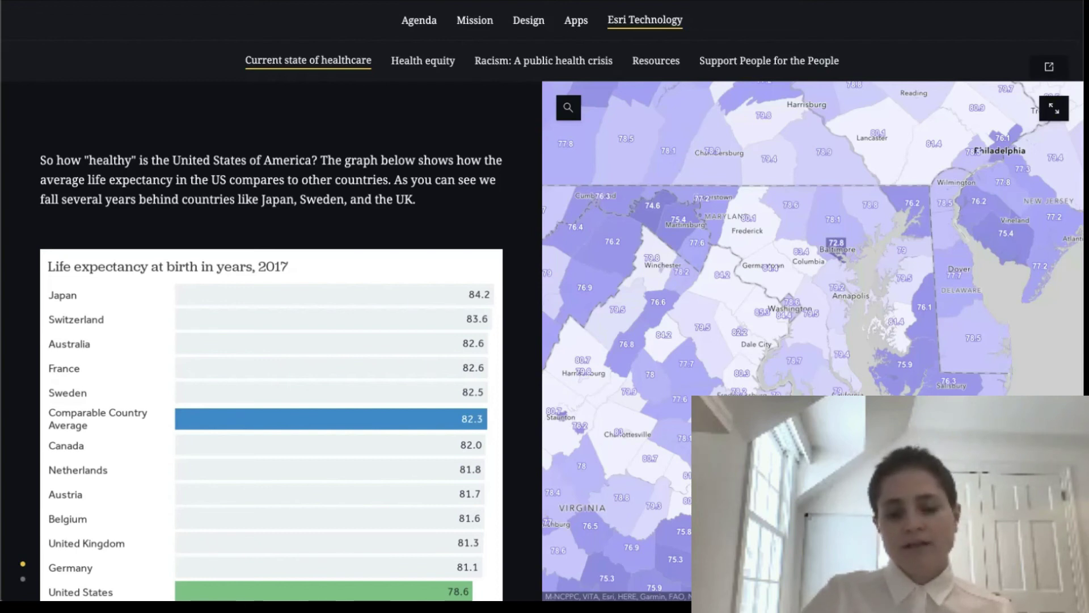
Open a county popup near Washington and scroll to Prince George's County, MD life expectancy by race
click(760, 311)
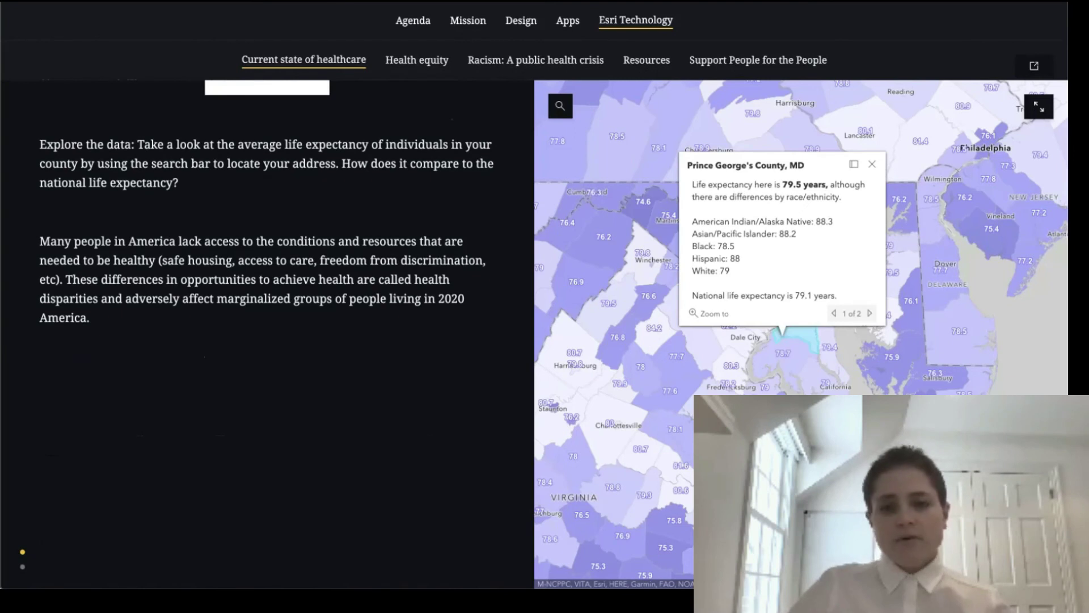
scroll(267, 199, down, 3)
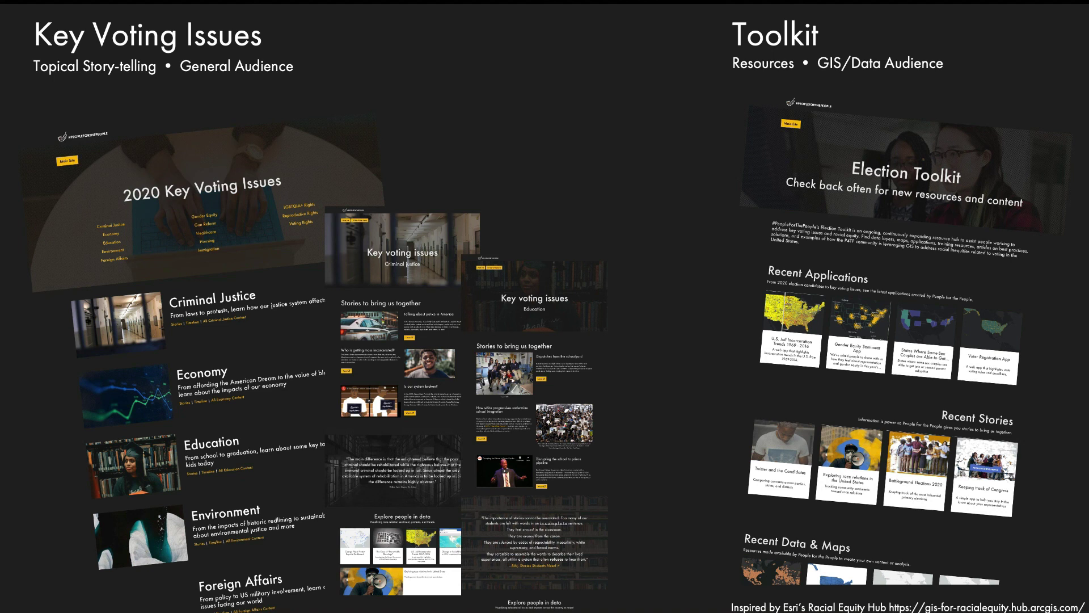
Advance the presentation to the 'Layout cards - 1 of 4' slide on Text cards
key(Right)
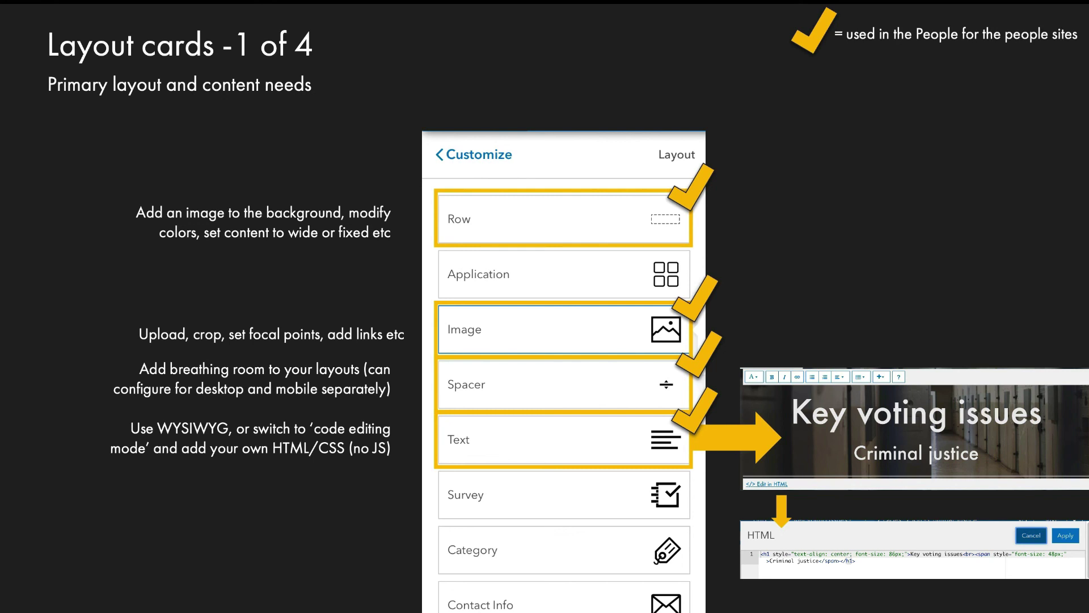
Advance to the 'Layout cards - 2 of 4' slide on cards featuring Hub or ArcGIS Online content
key(Right)
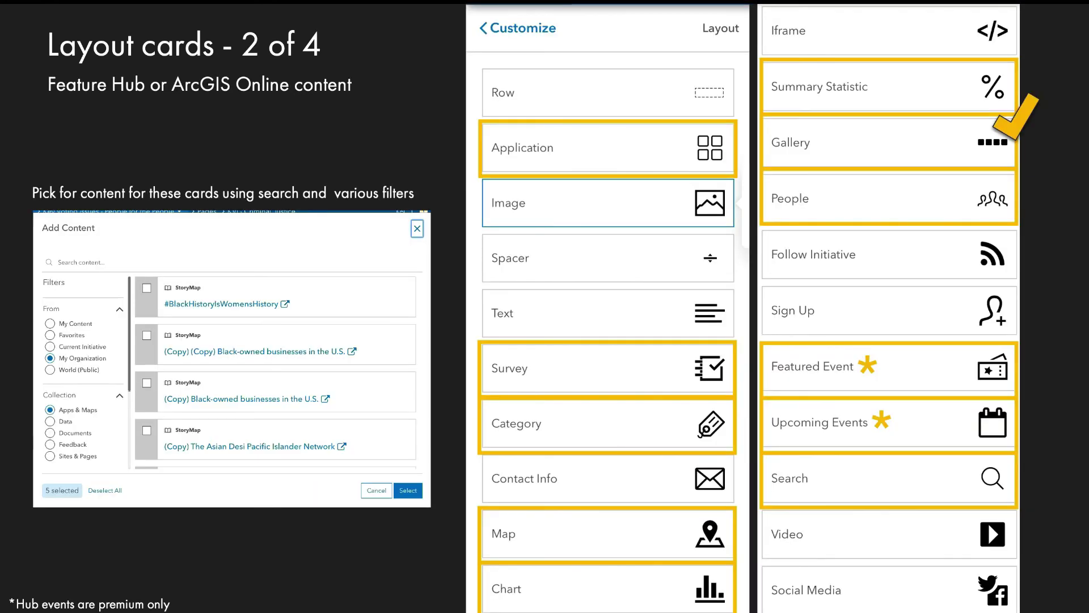